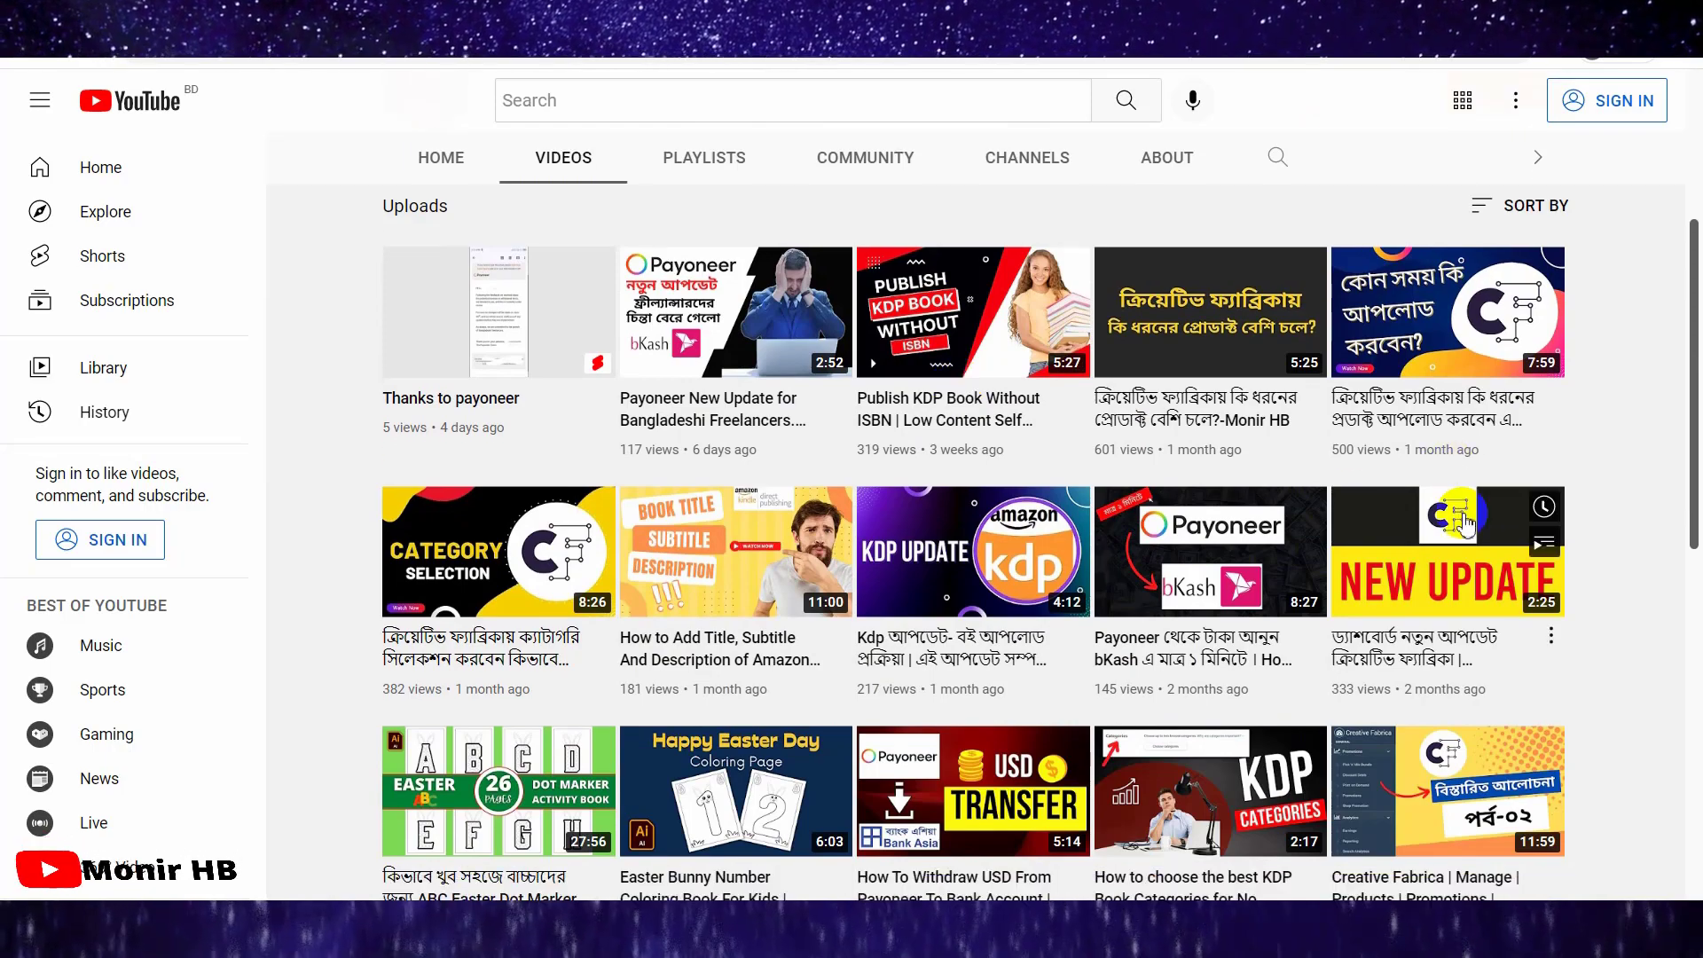
pyautogui.scroll(-2, 1581, 615)
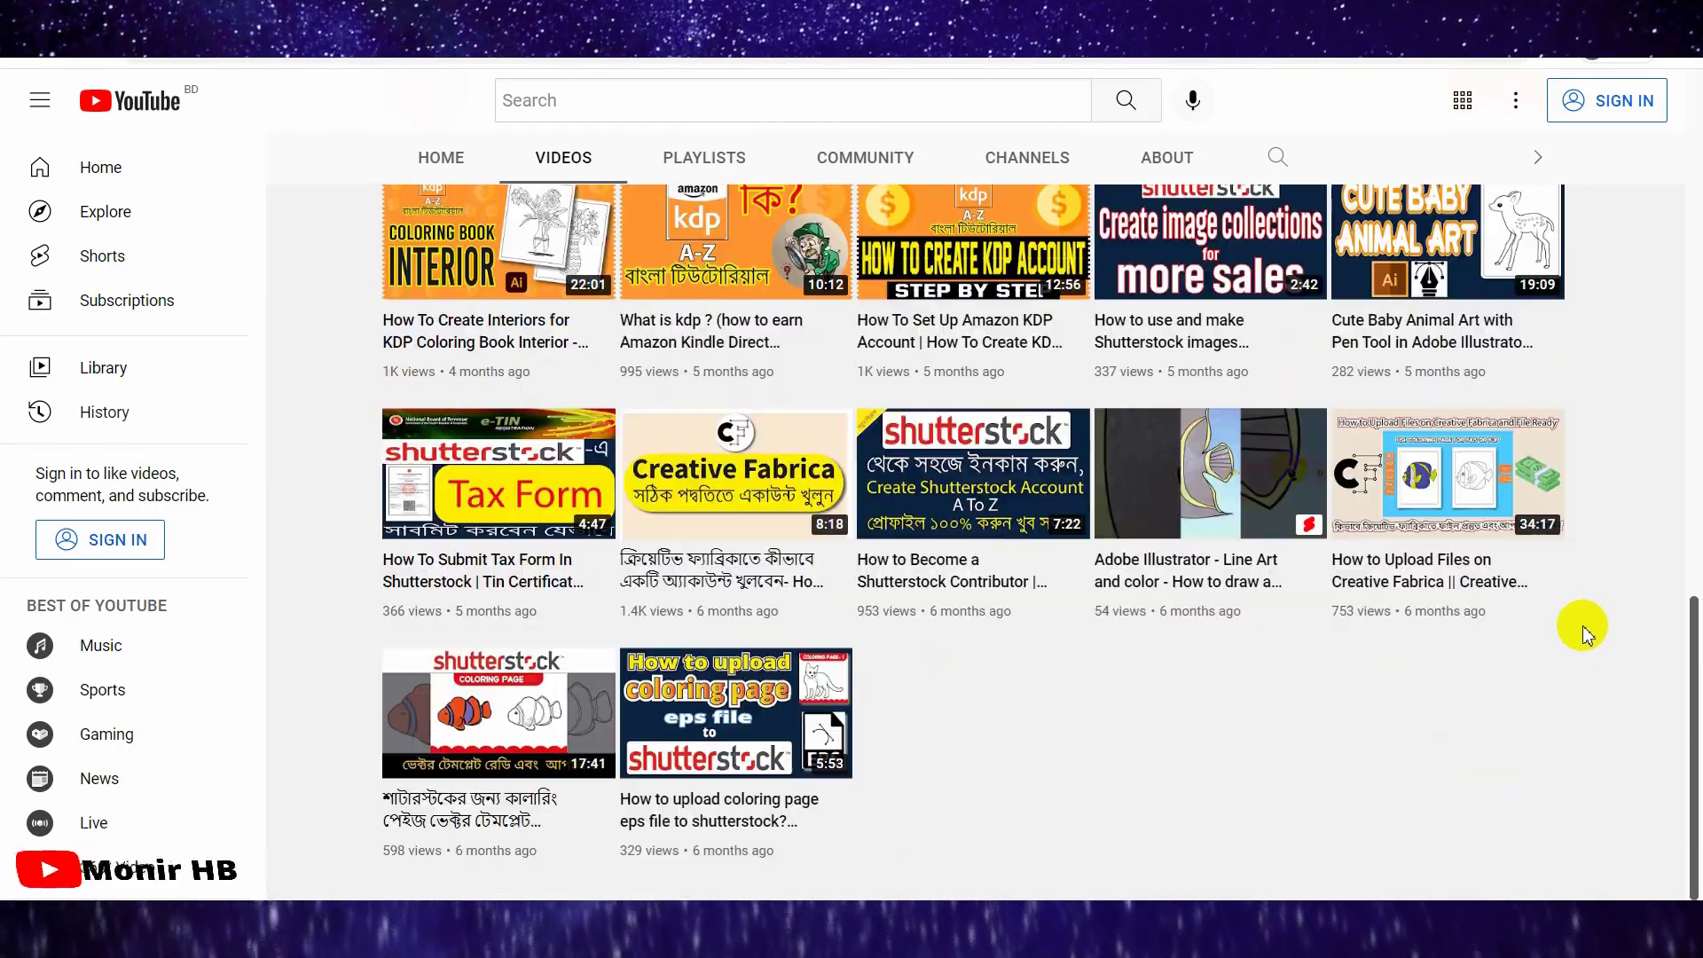
pyautogui.scroll(10, 1568, 656)
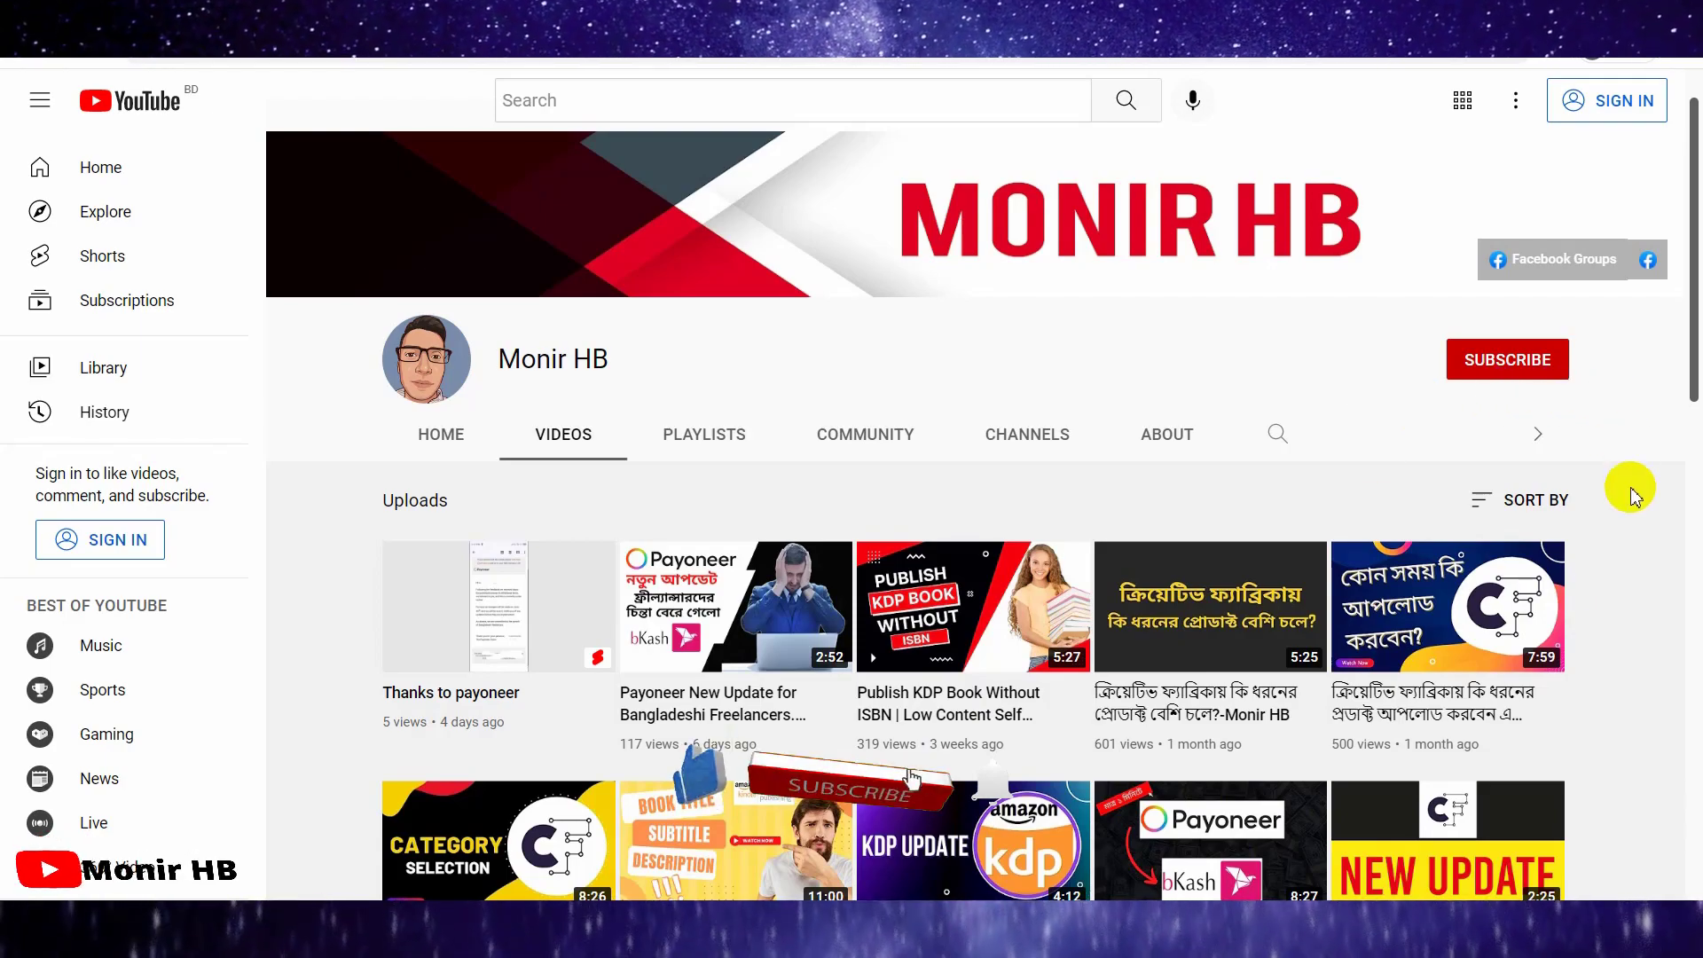
pyautogui.scroll(-15, 1634, 494)
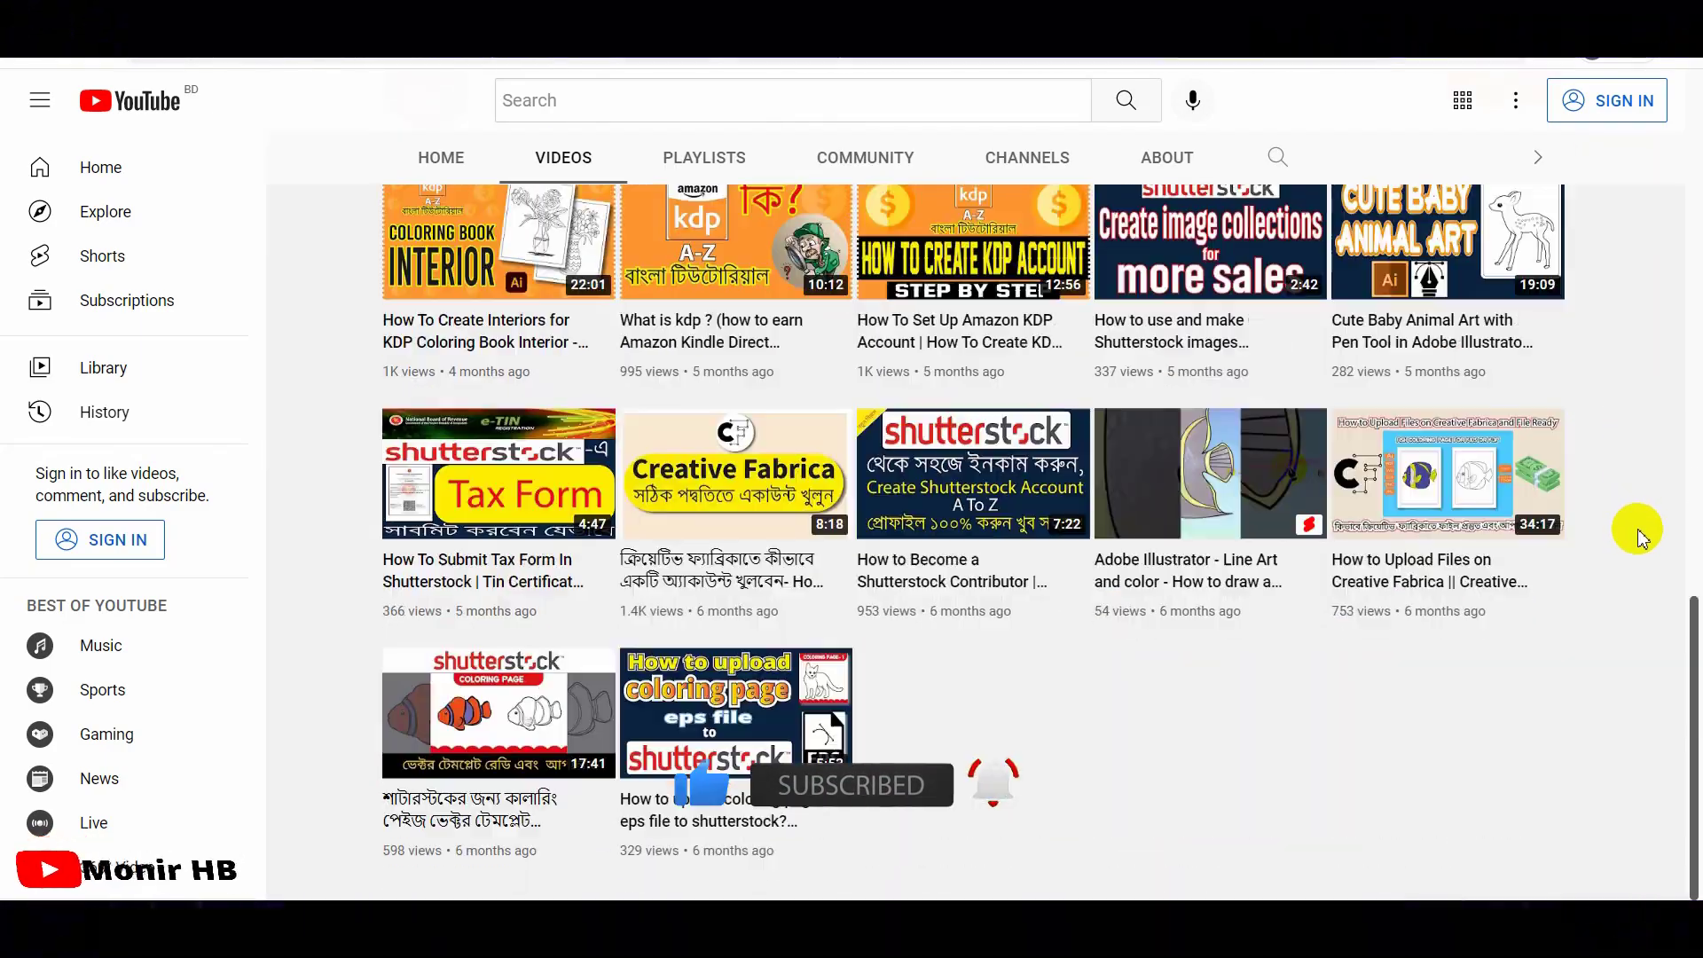
pyautogui.scroll(10, 1634, 527)
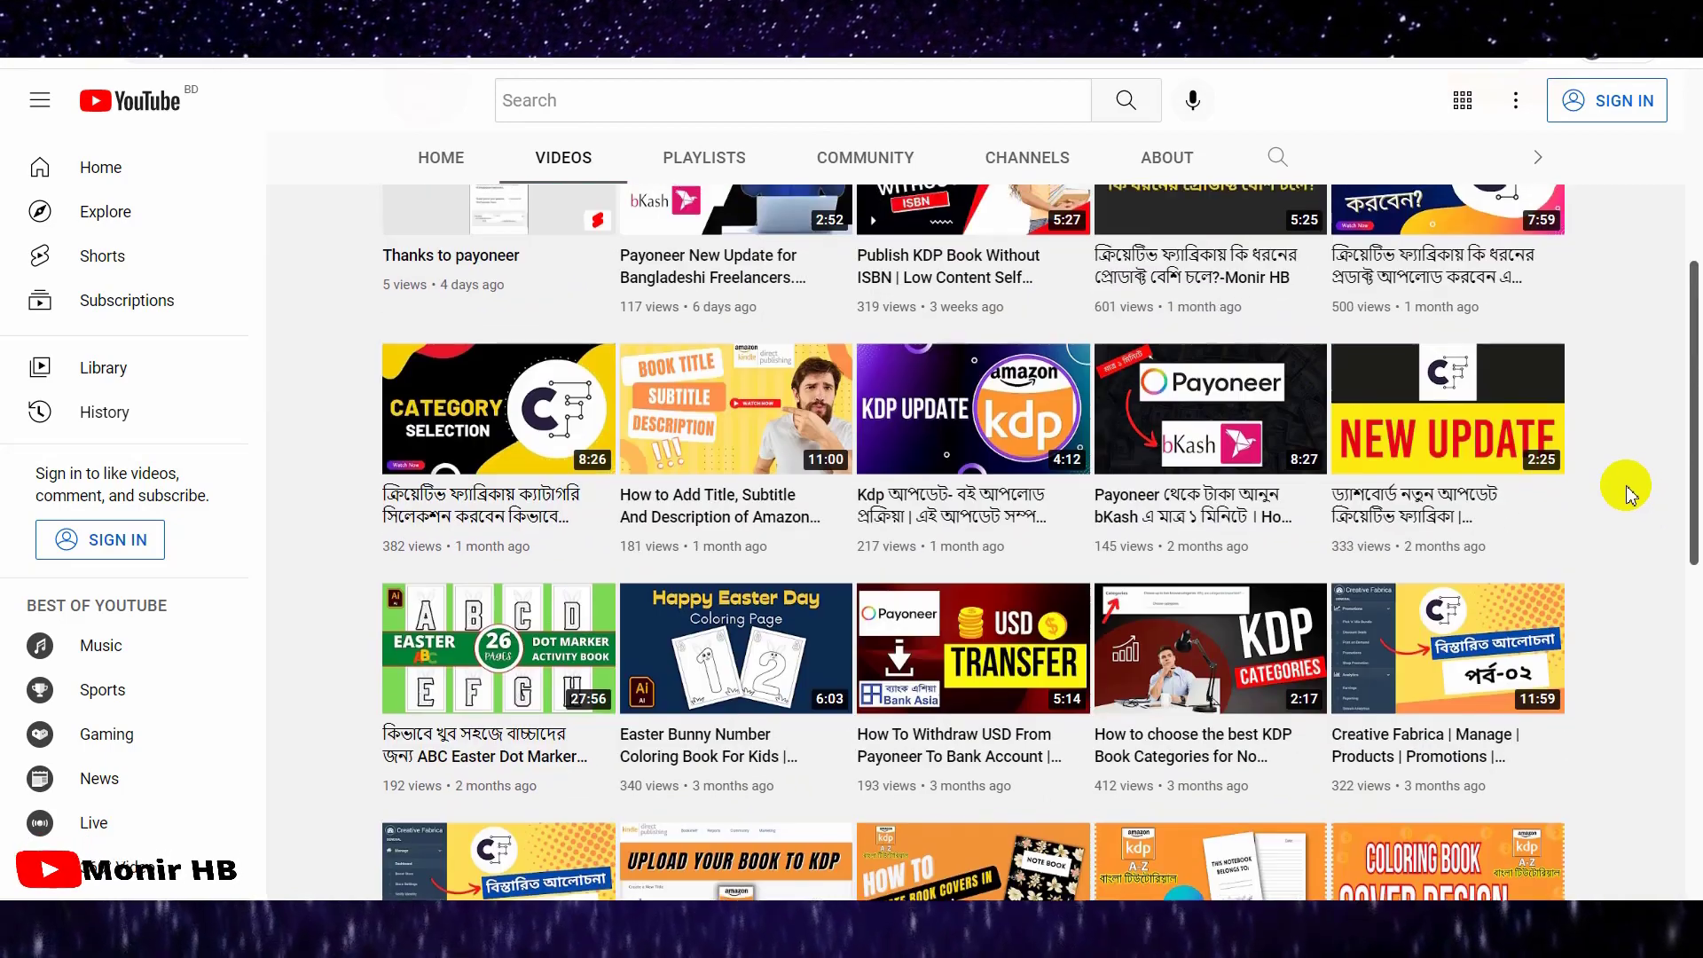
pyautogui.scroll(5, 1627, 493)
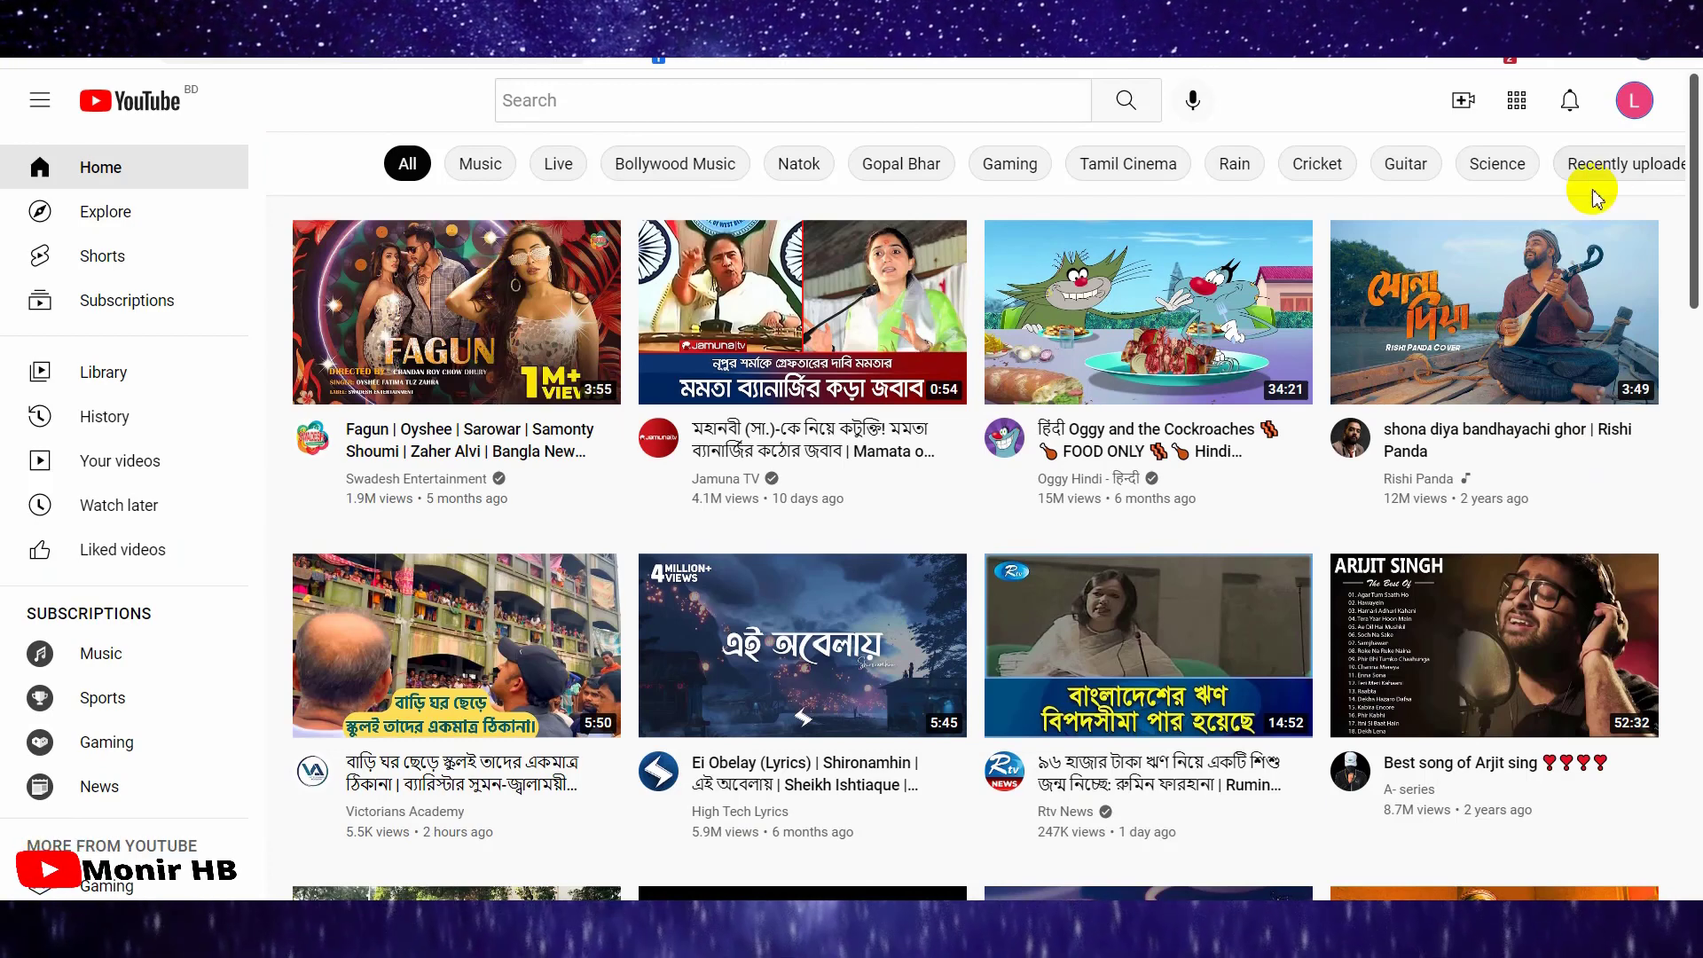
# - Open the basic info settings in channel customization for the Lovely Cat Lovers channel, dismissing the welcome and introductory notices
pyautogui.click(1635, 102)
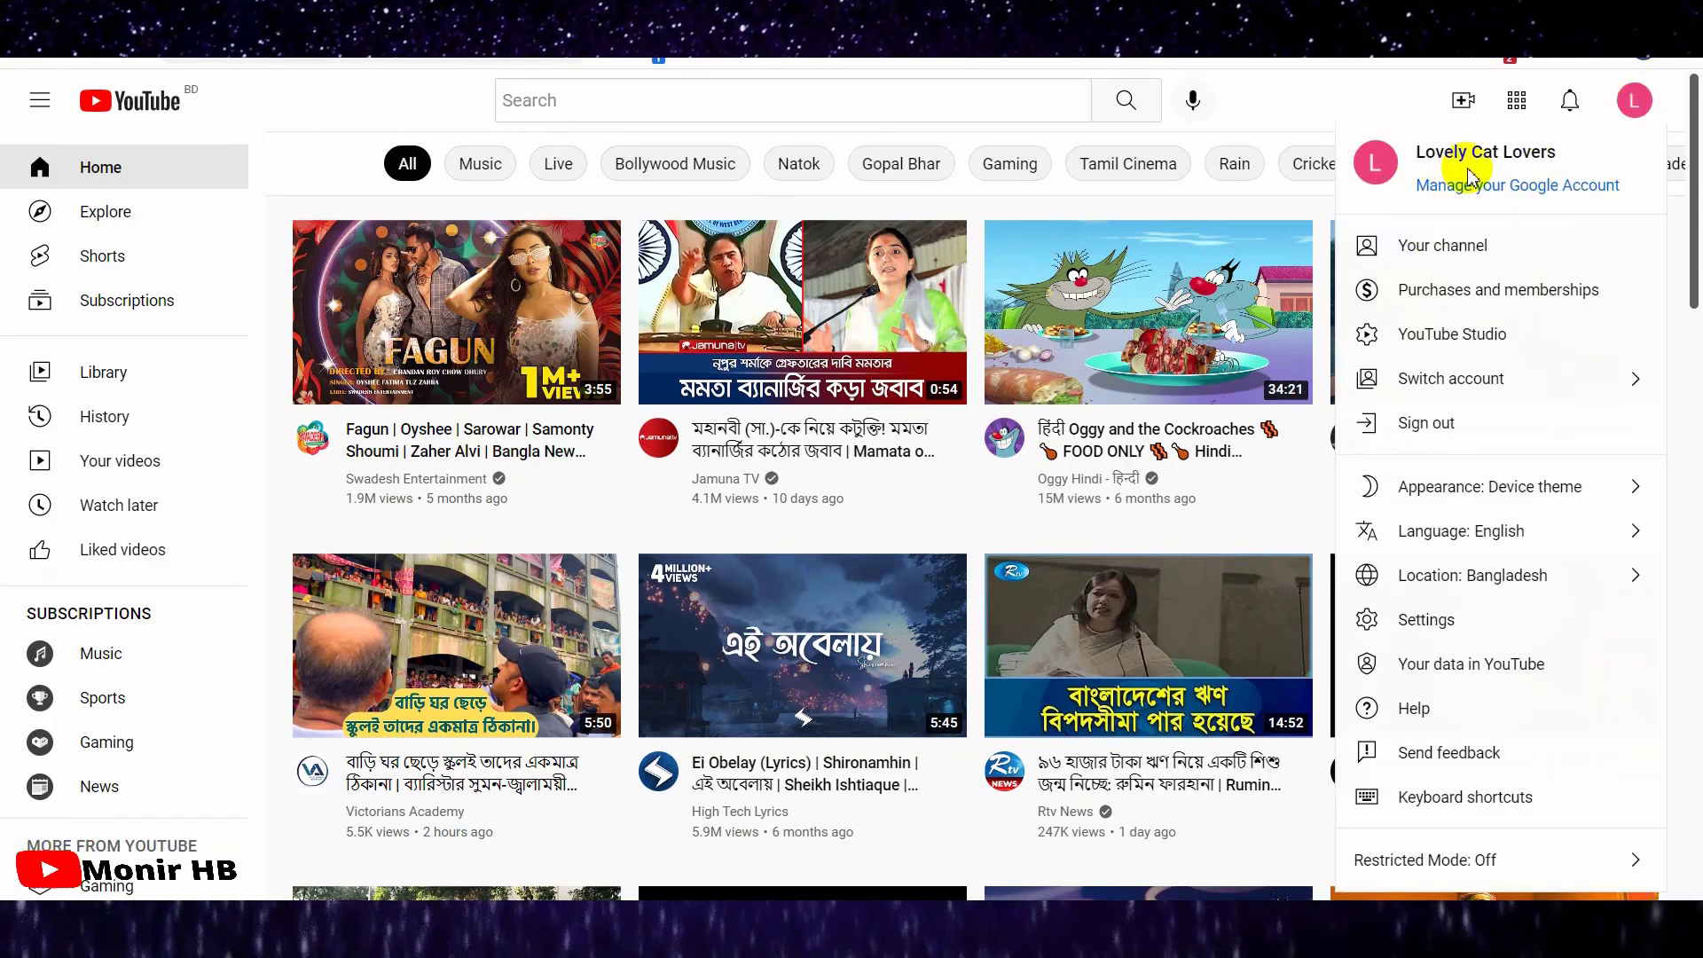
pyautogui.click(1427, 254)
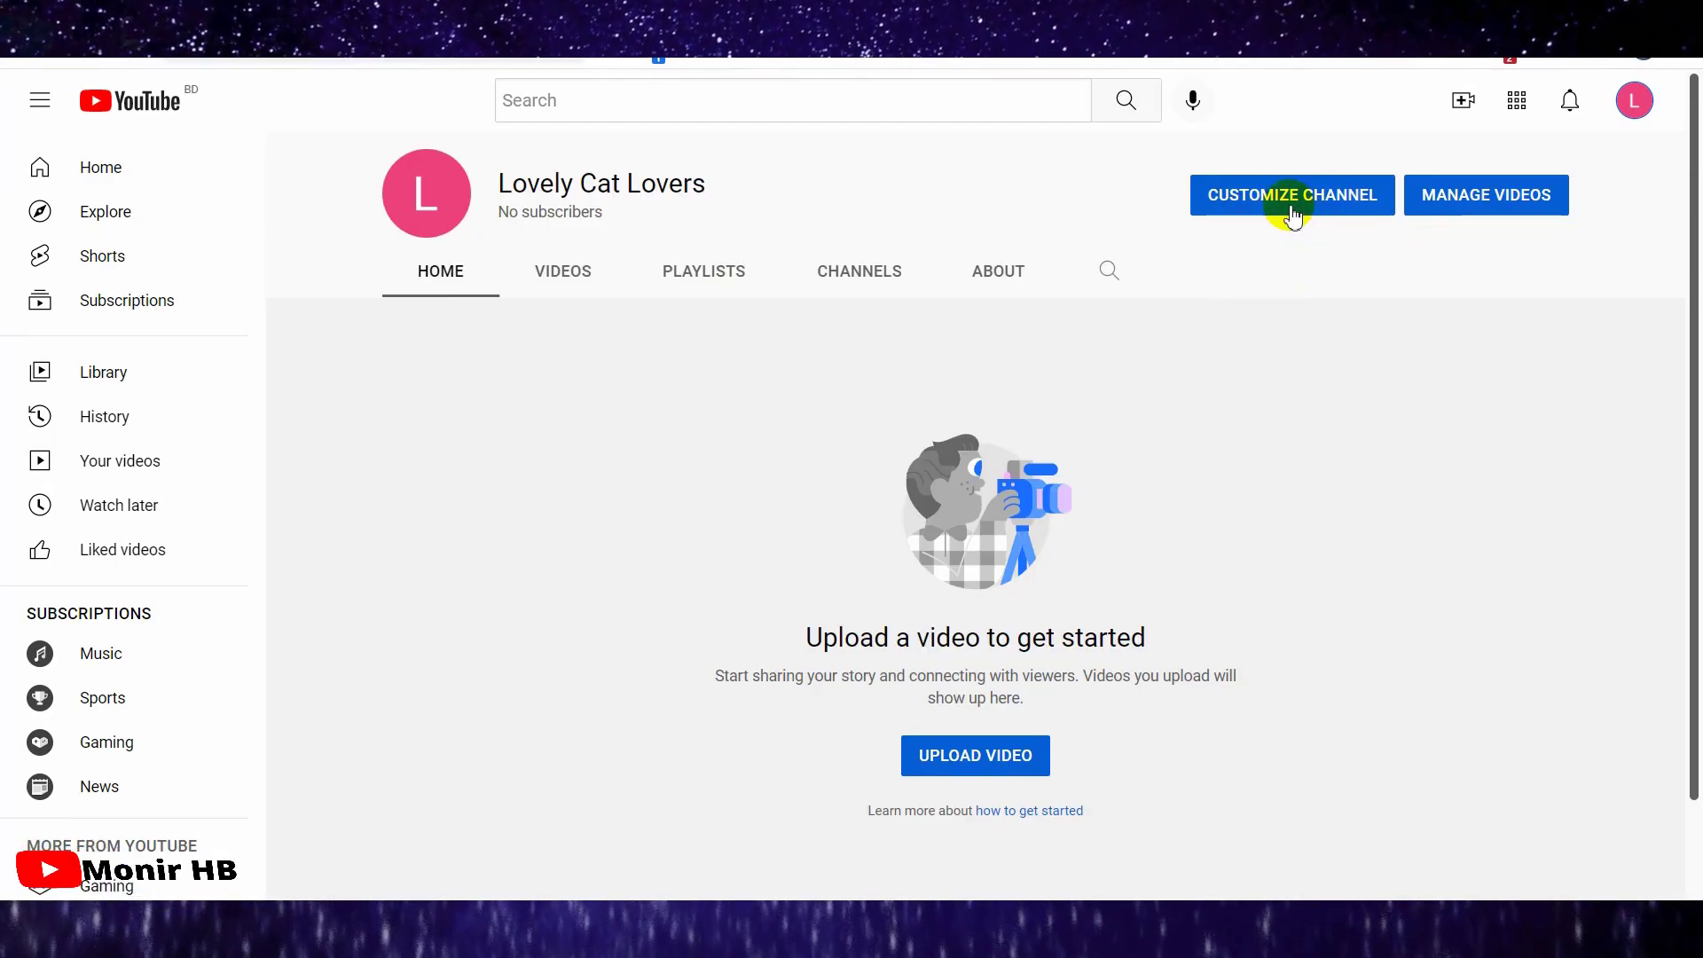
pyautogui.click(1322, 197)
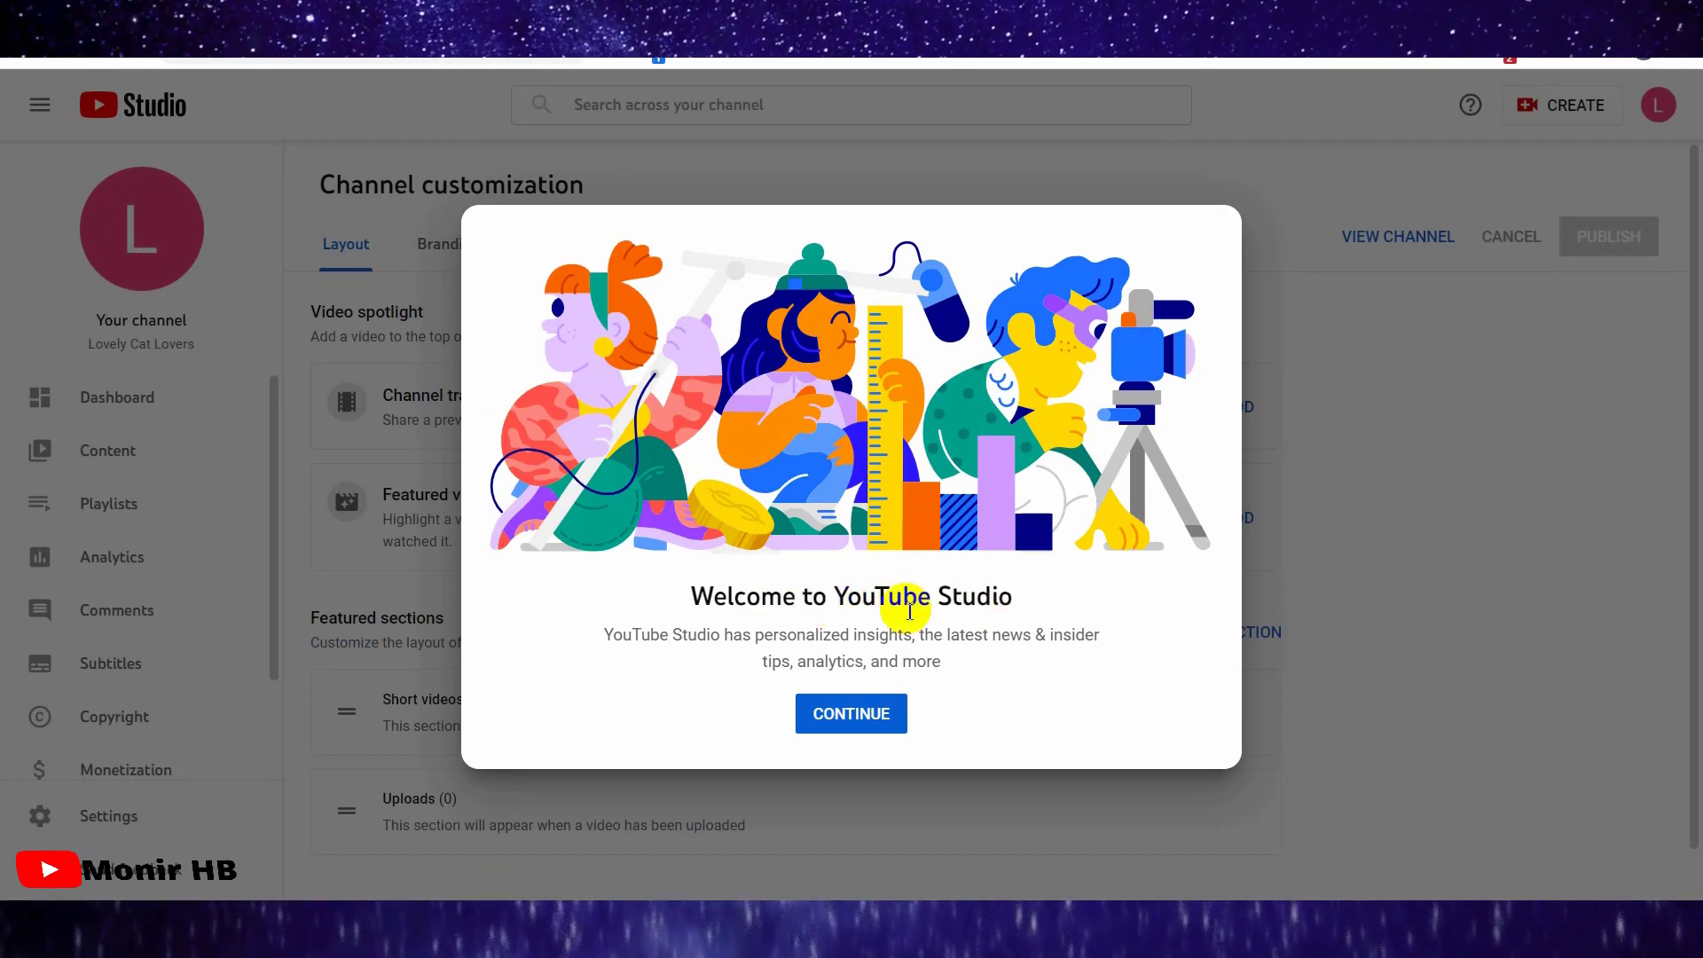
pyautogui.click(840, 720)
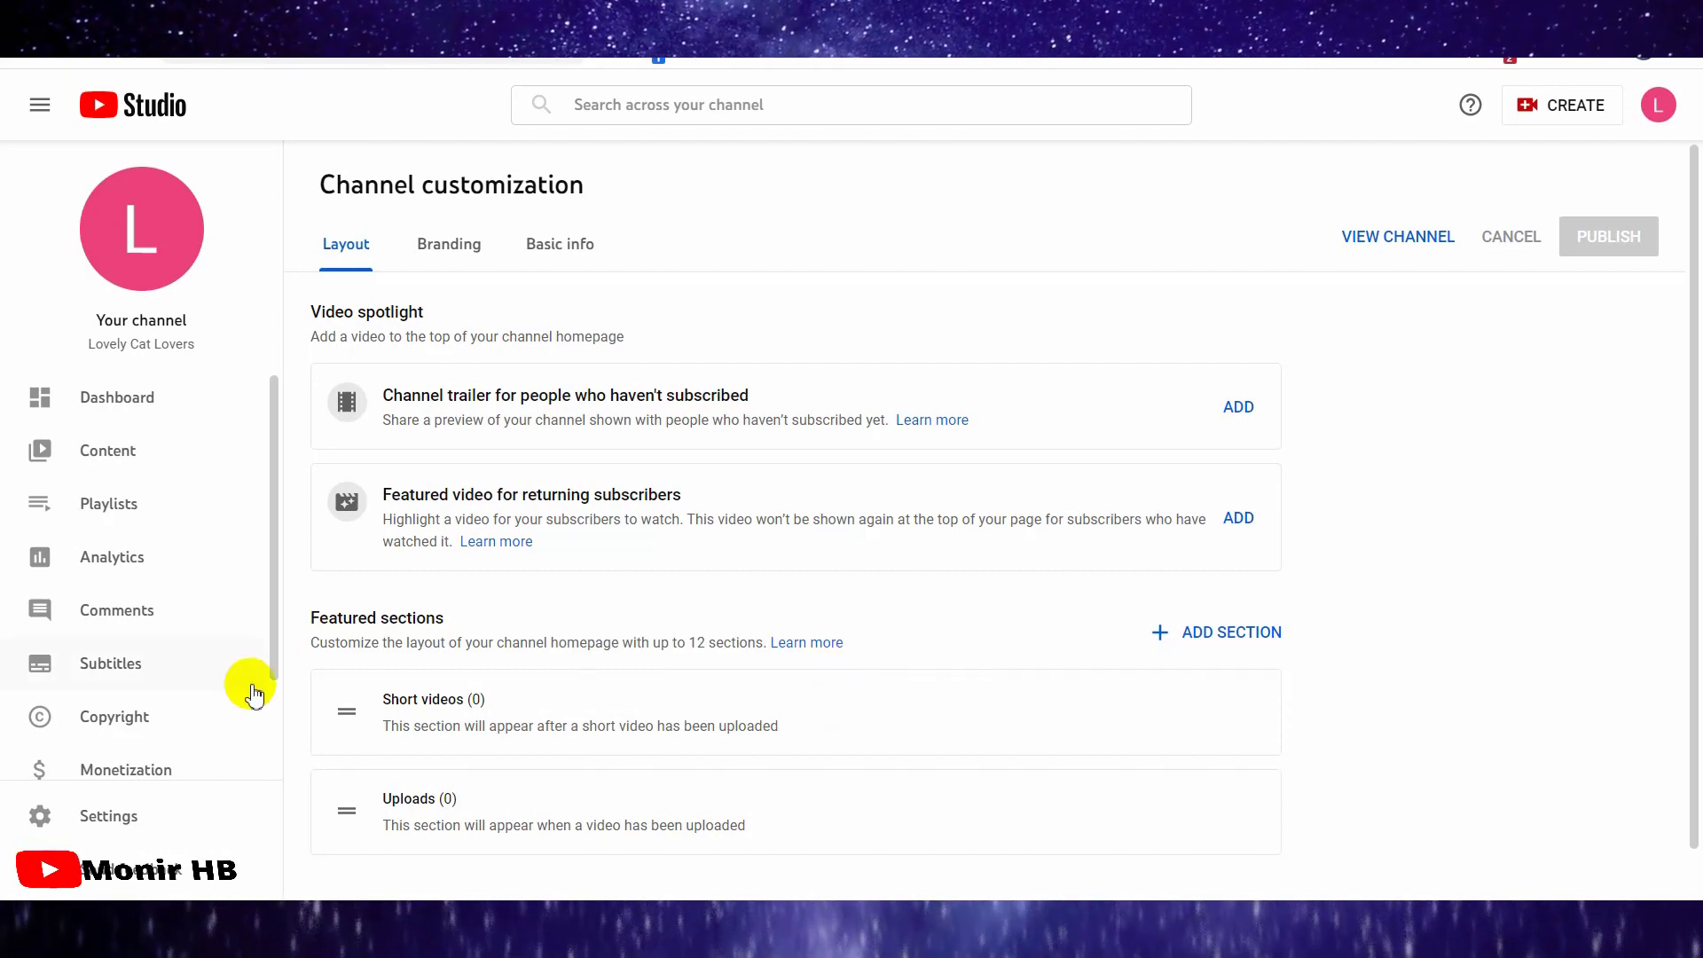
pyautogui.scroll(-2, 235, 636)
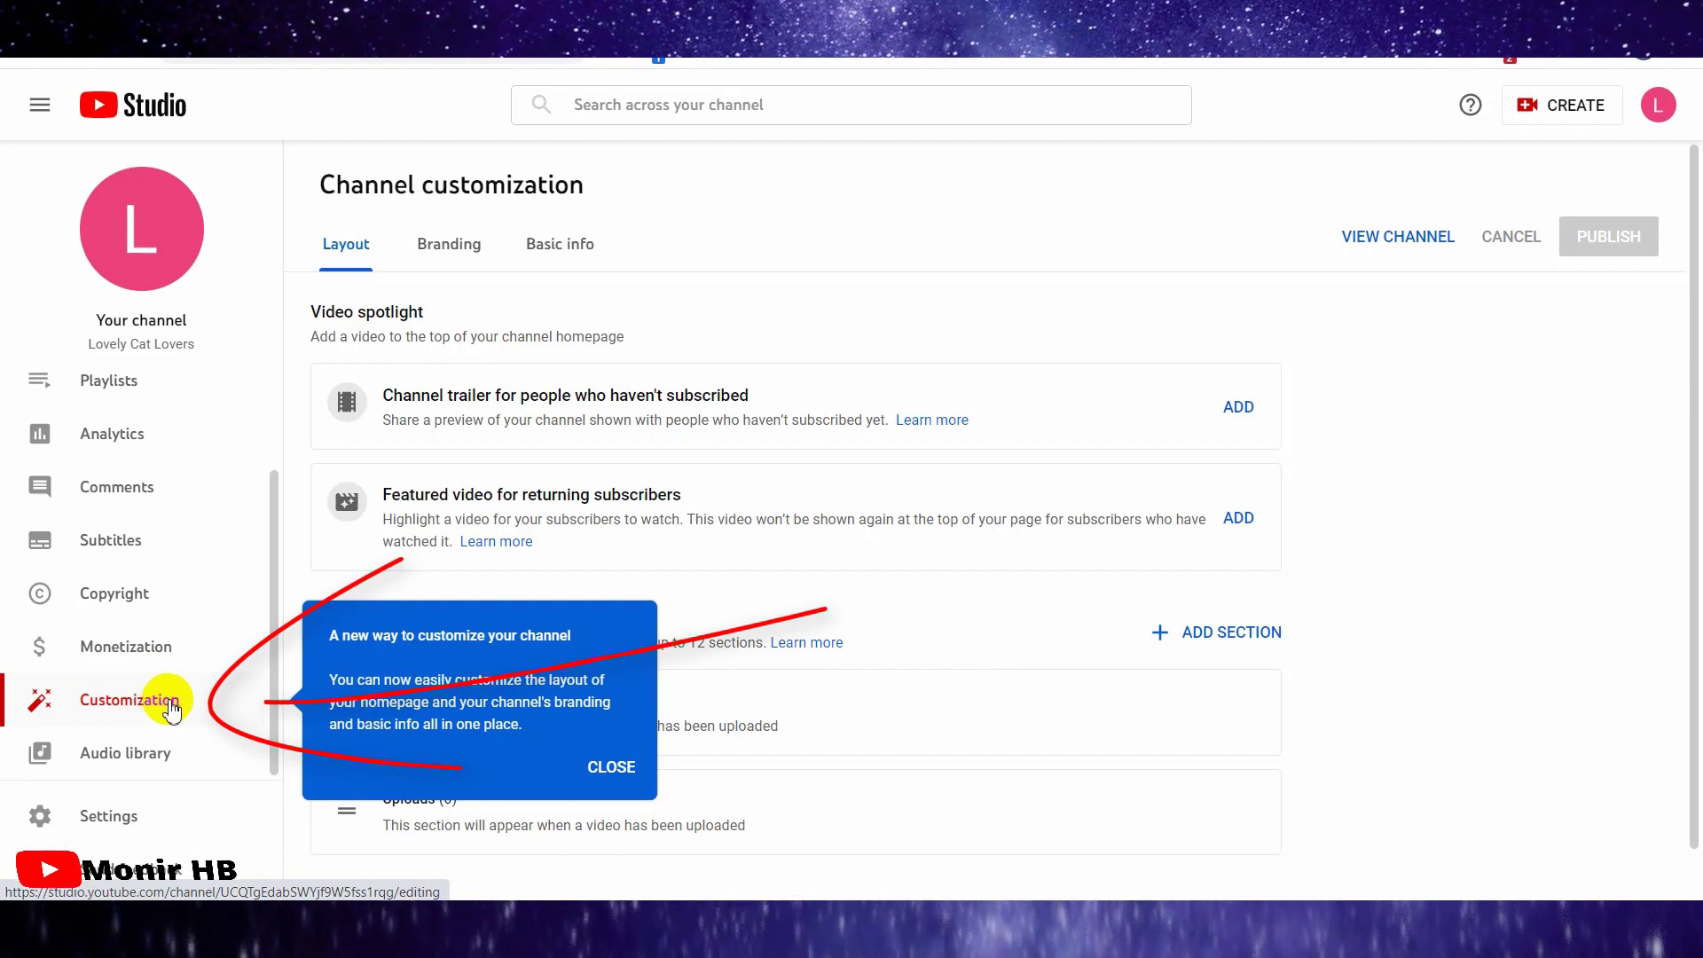
pyautogui.click(584, 773)
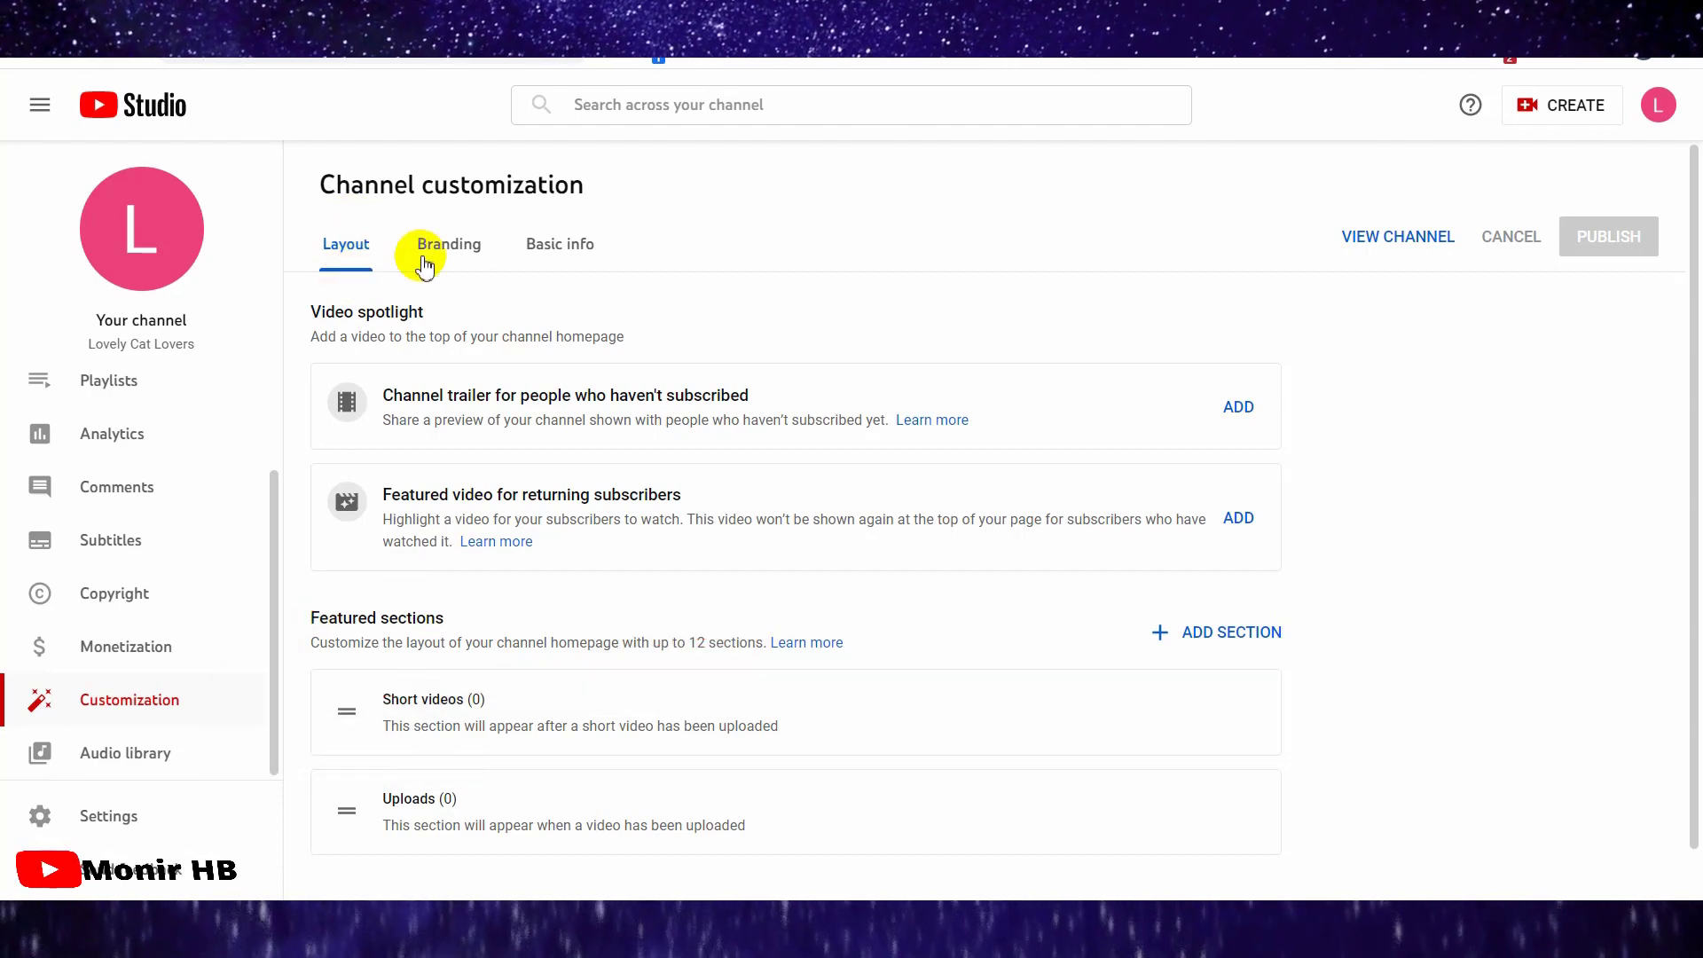
pyautogui.click(585, 249)
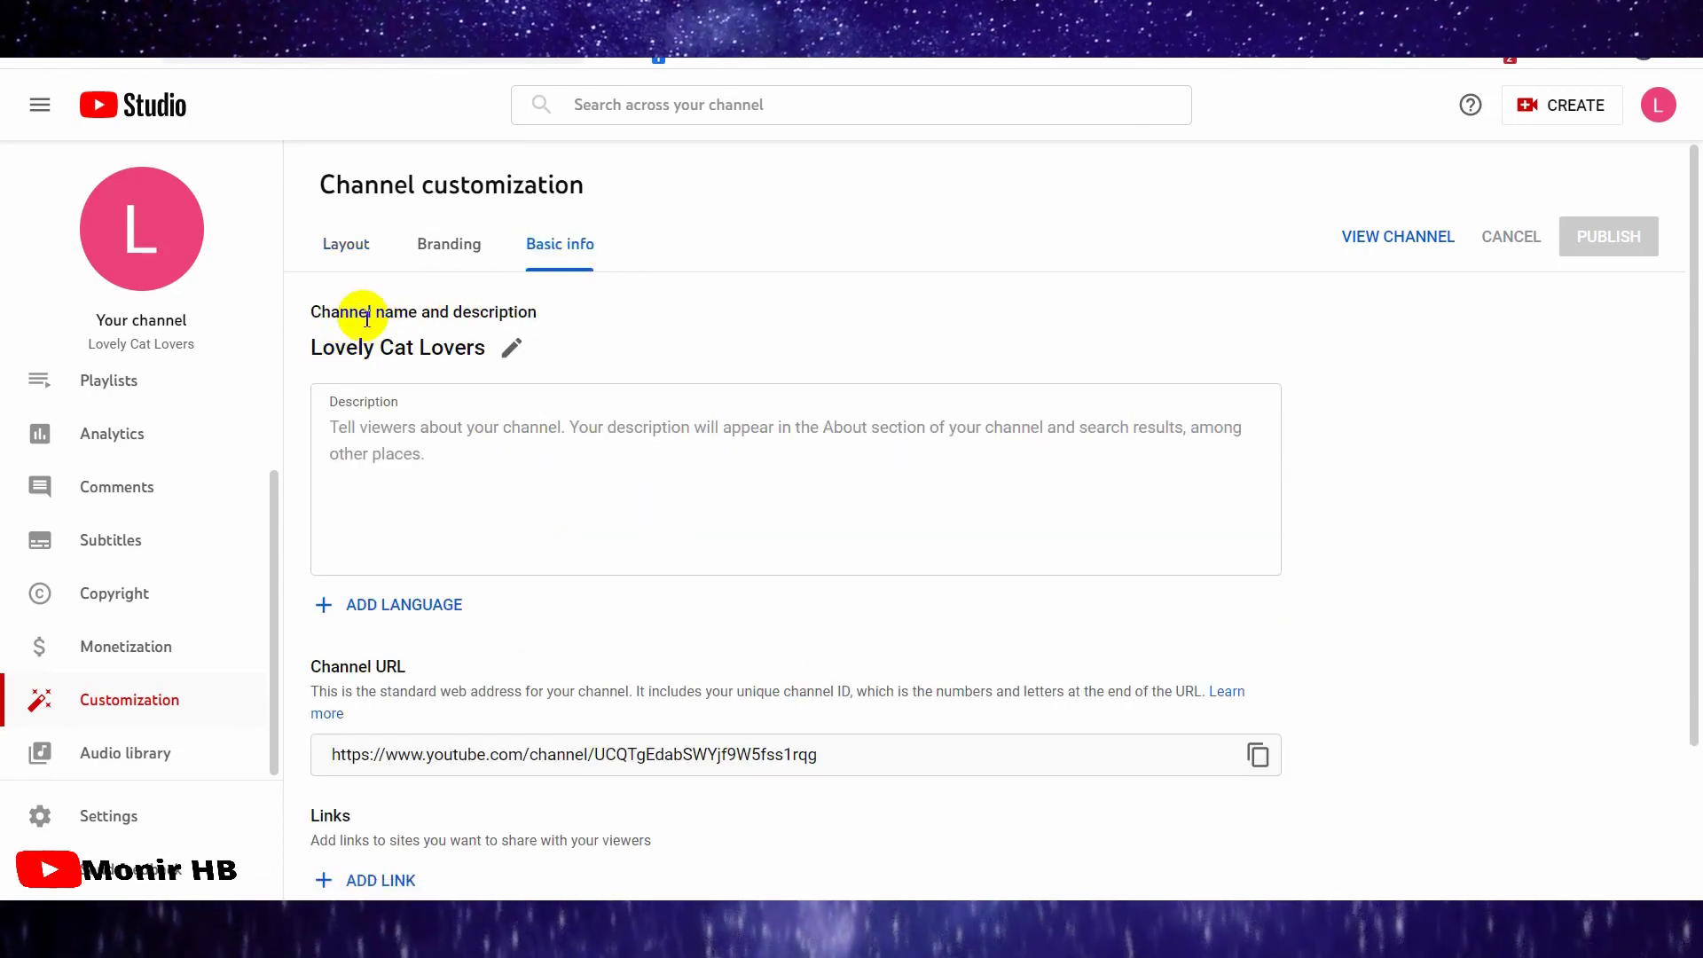
pyautogui.click(512, 351)
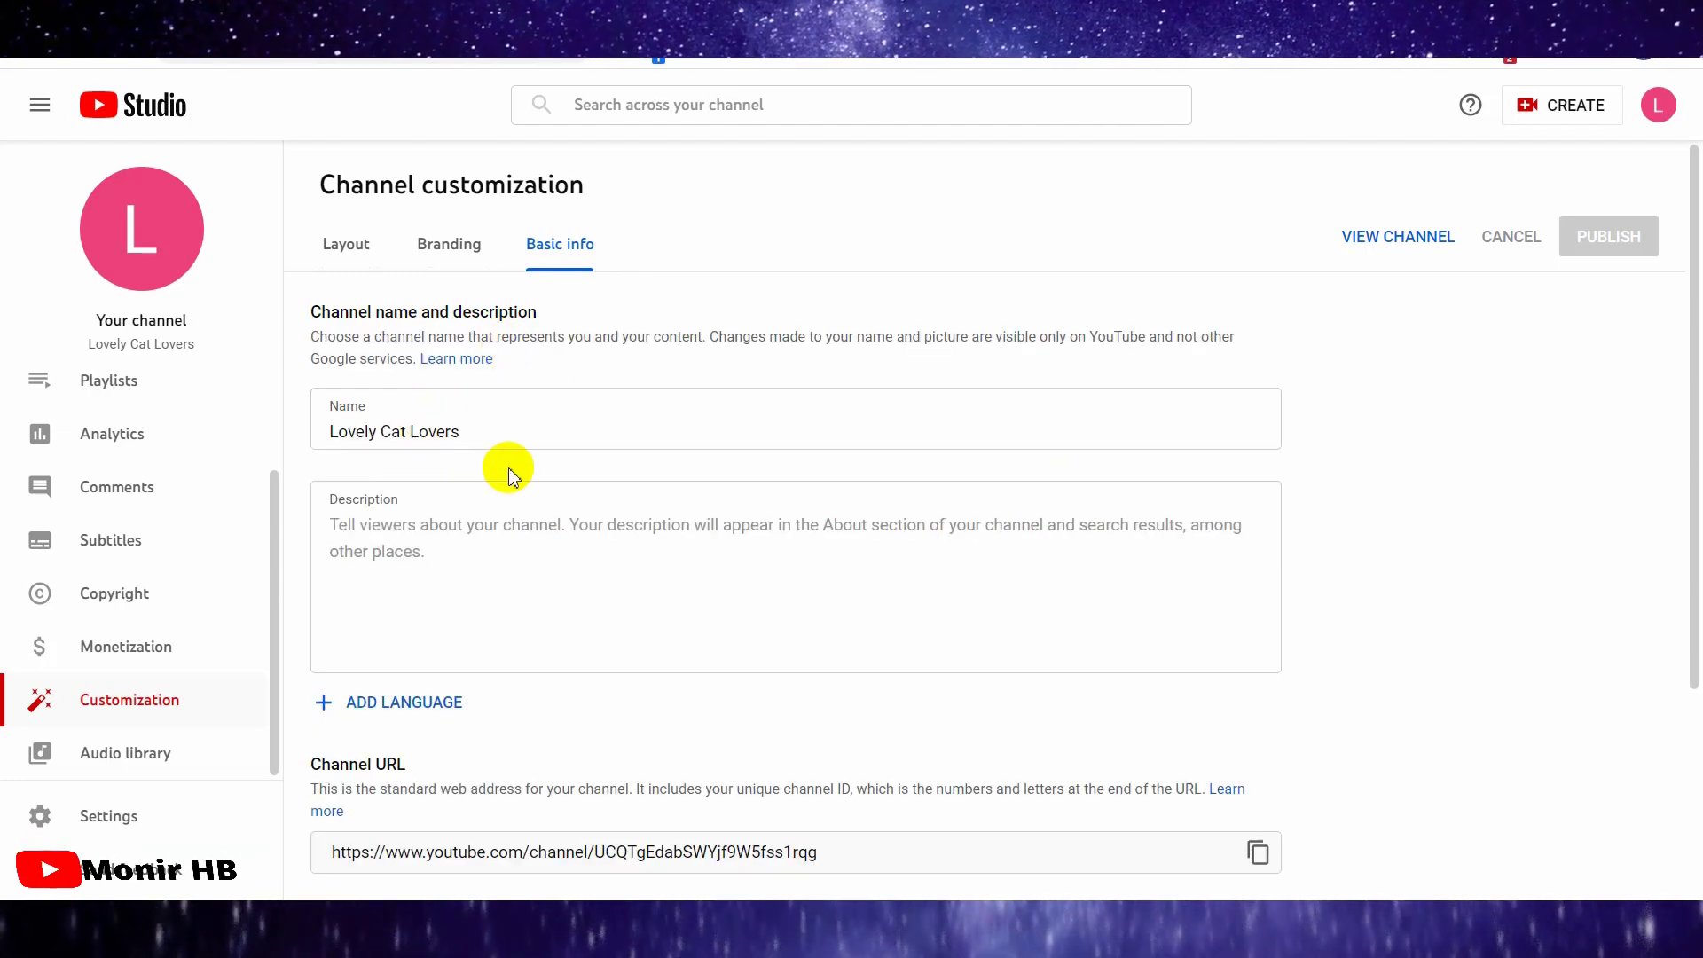
pyautogui.click(457, 431)
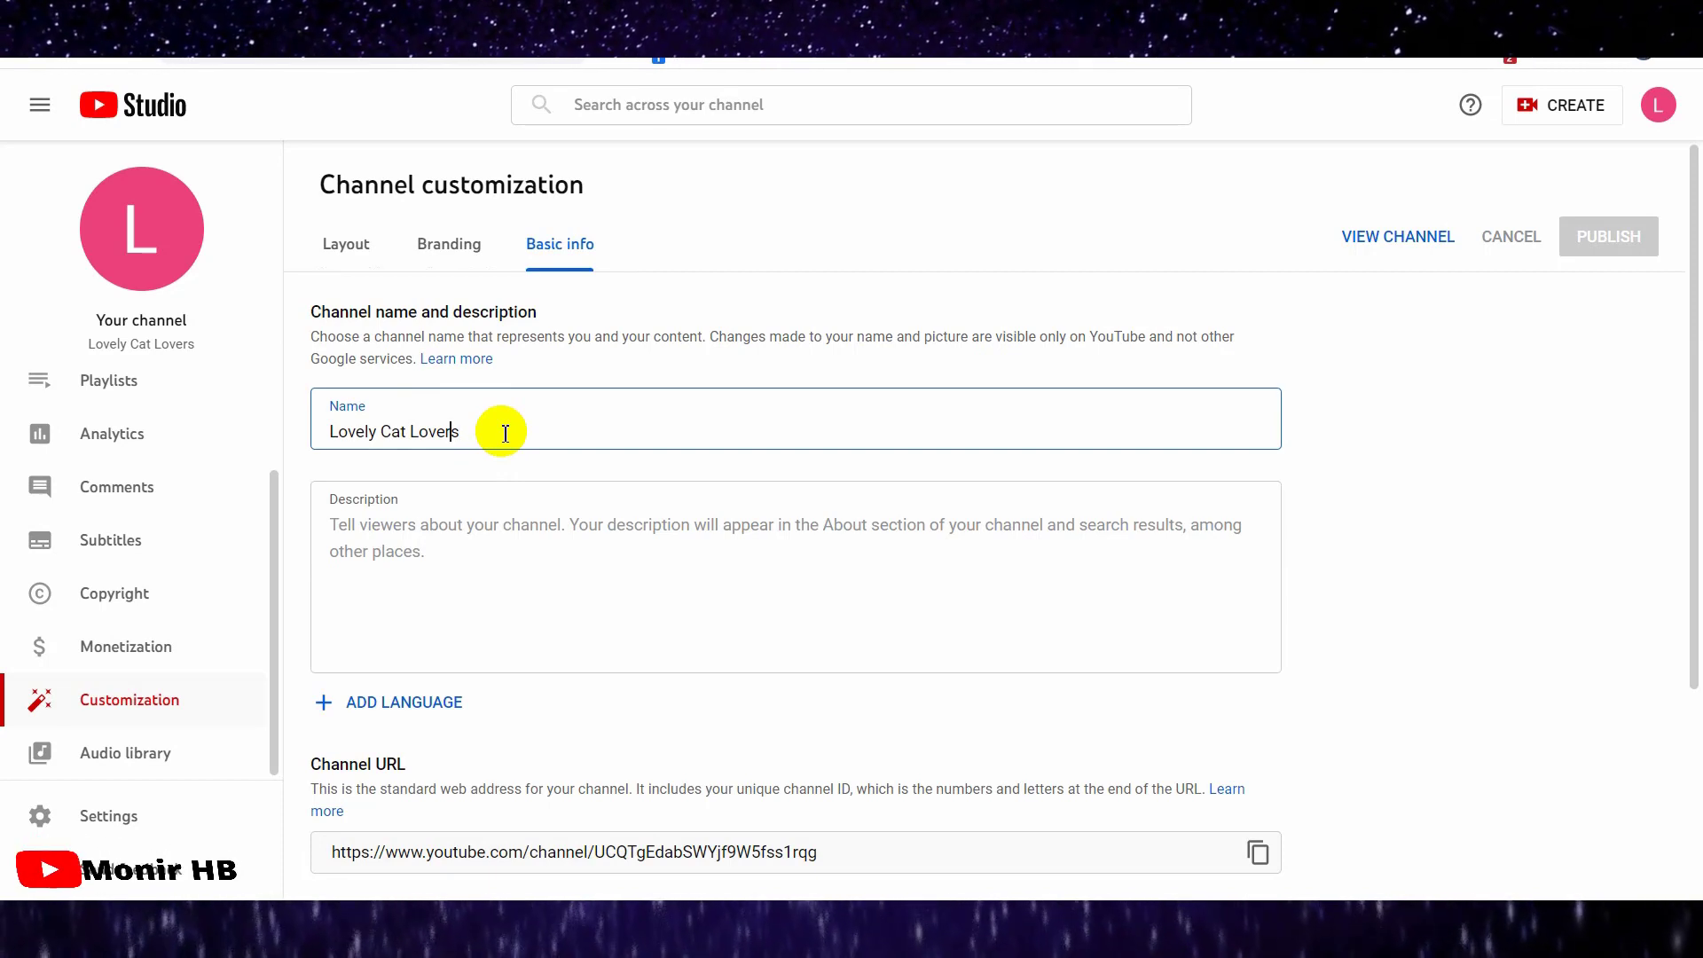
pyautogui.press('BackSpace')
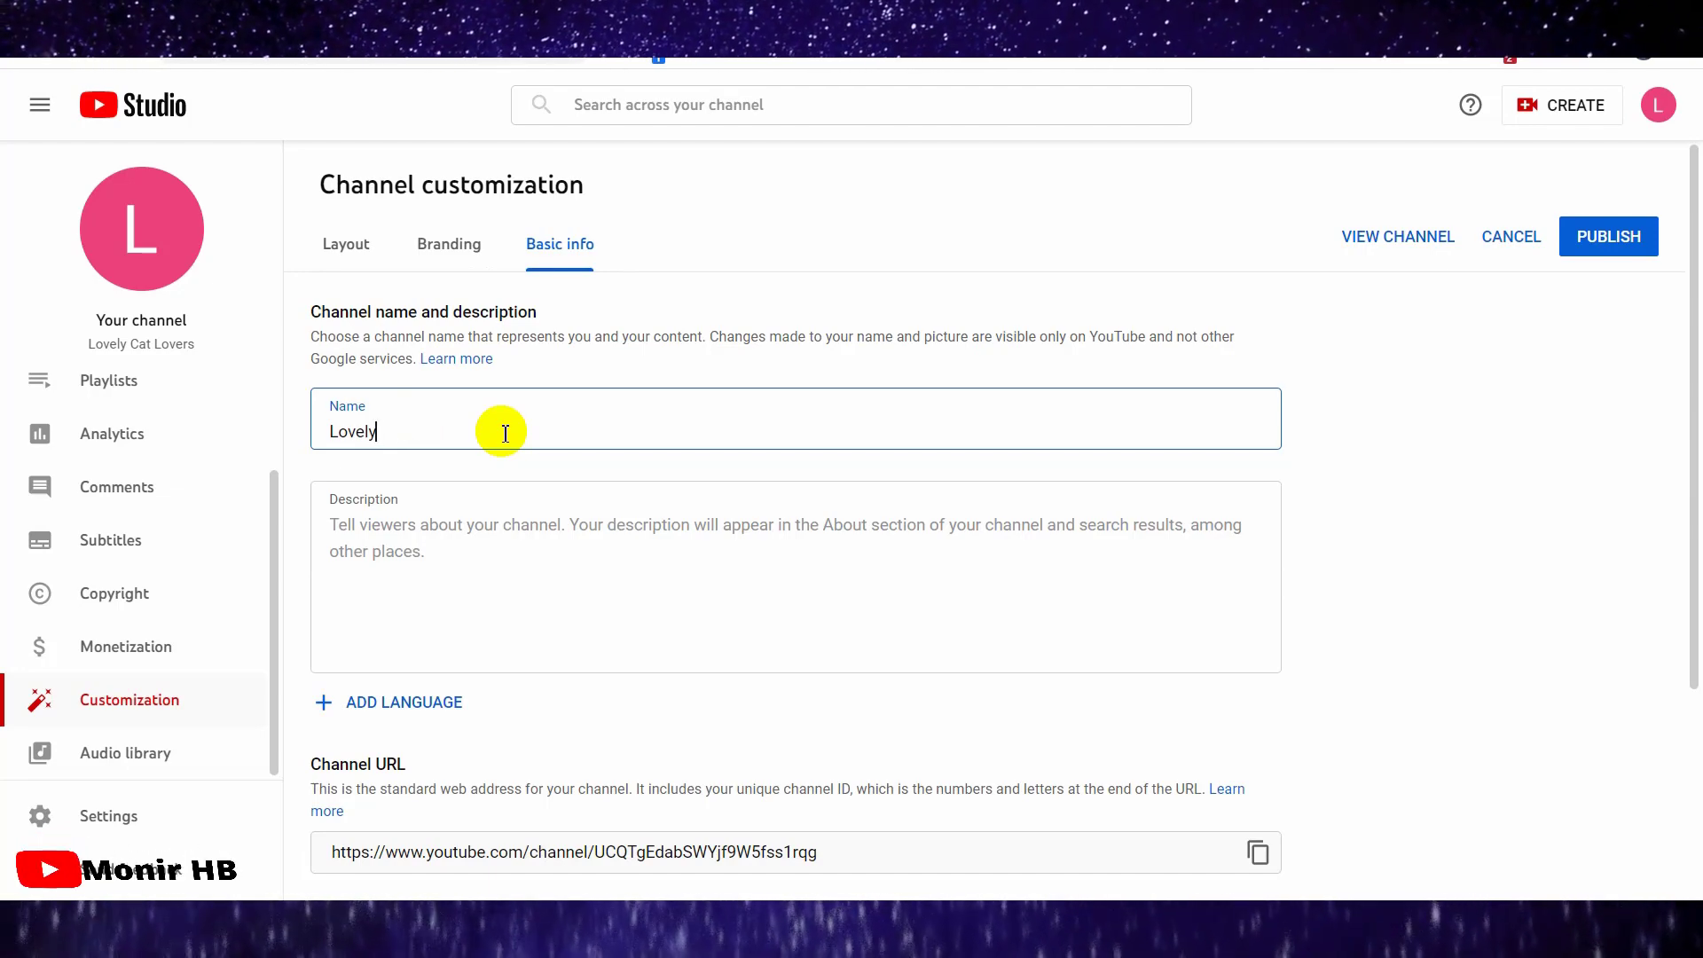
pyautogui.click(1502, 237)
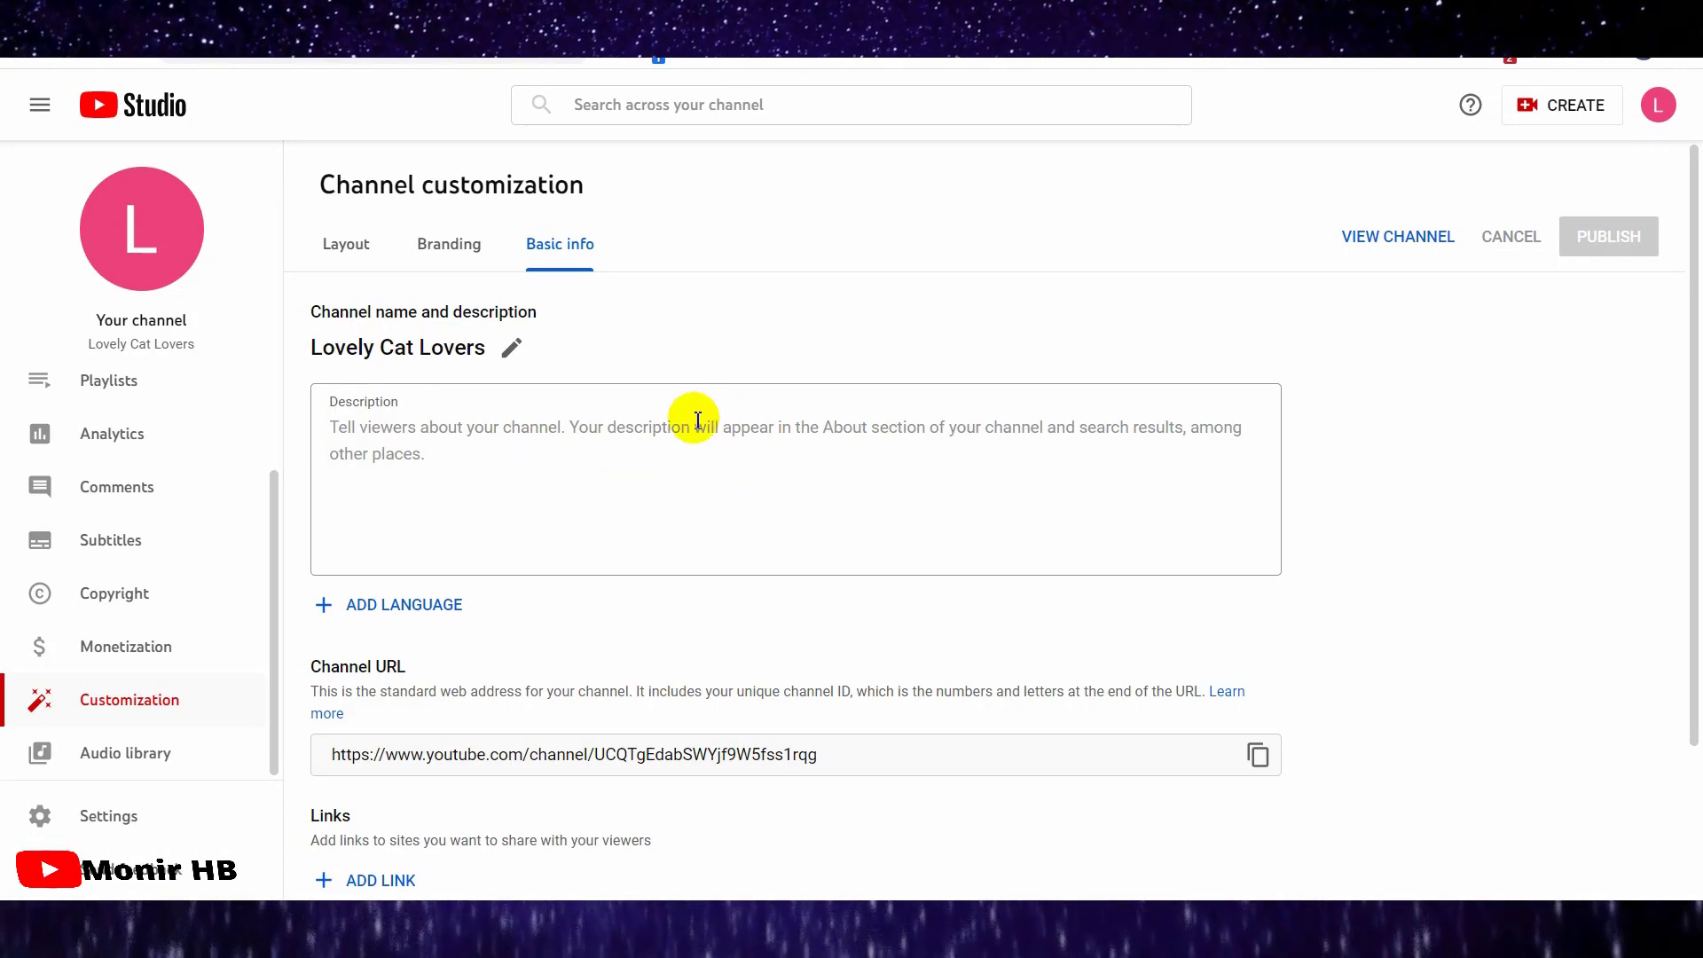
# - Copy the welcome and subscribe paragraphs from the Lovely Cat Lovers Notepad file into the channel description
pyautogui.scroll(-2, 692, 442)
pyautogui.scroll(2, 617, 421)
pyautogui.scroll(-2, 612, 390)
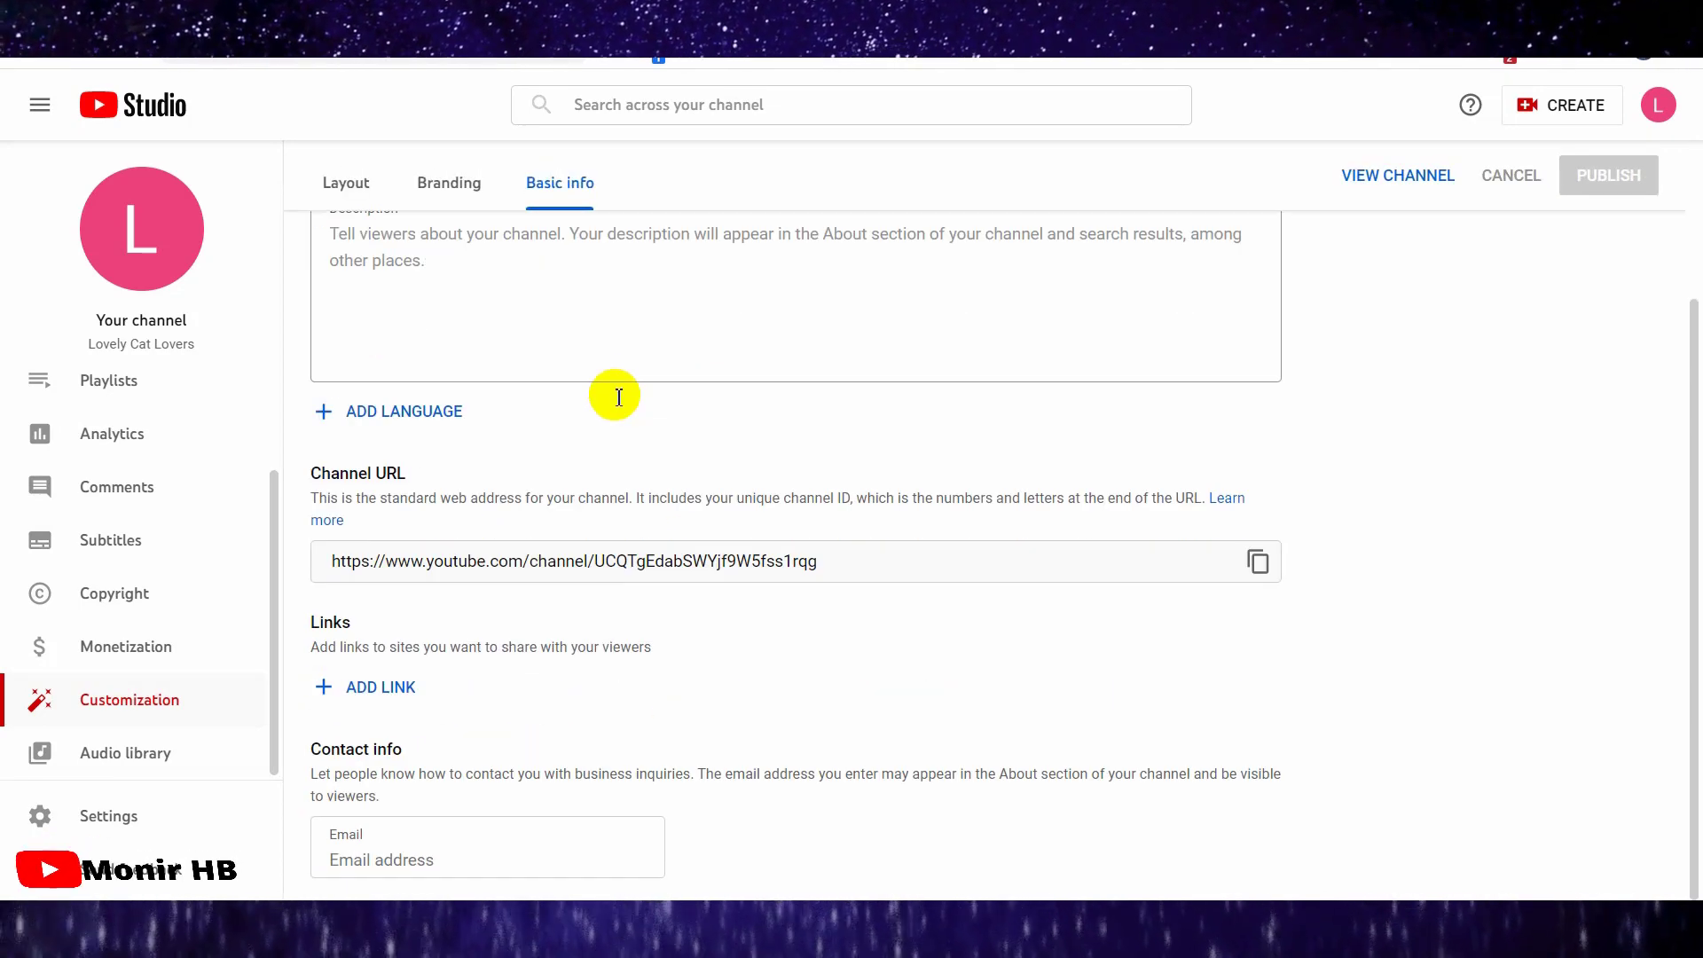
pyautogui.scroll(2, 612, 408)
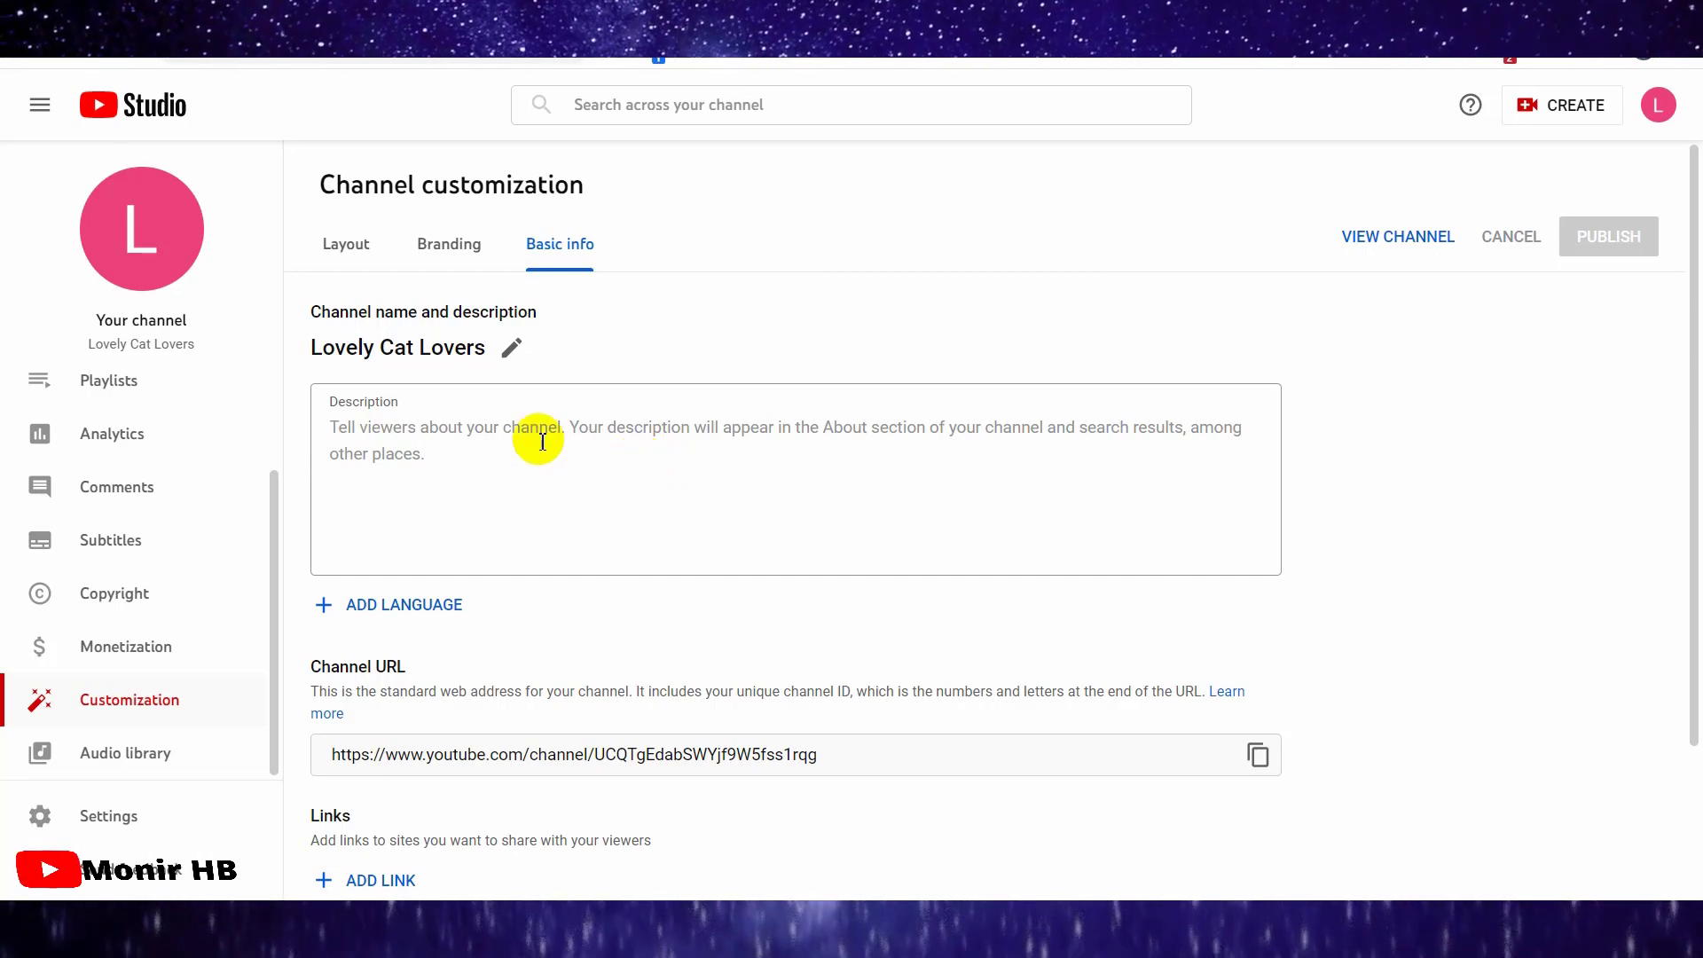
pyautogui.click(1054, 921)
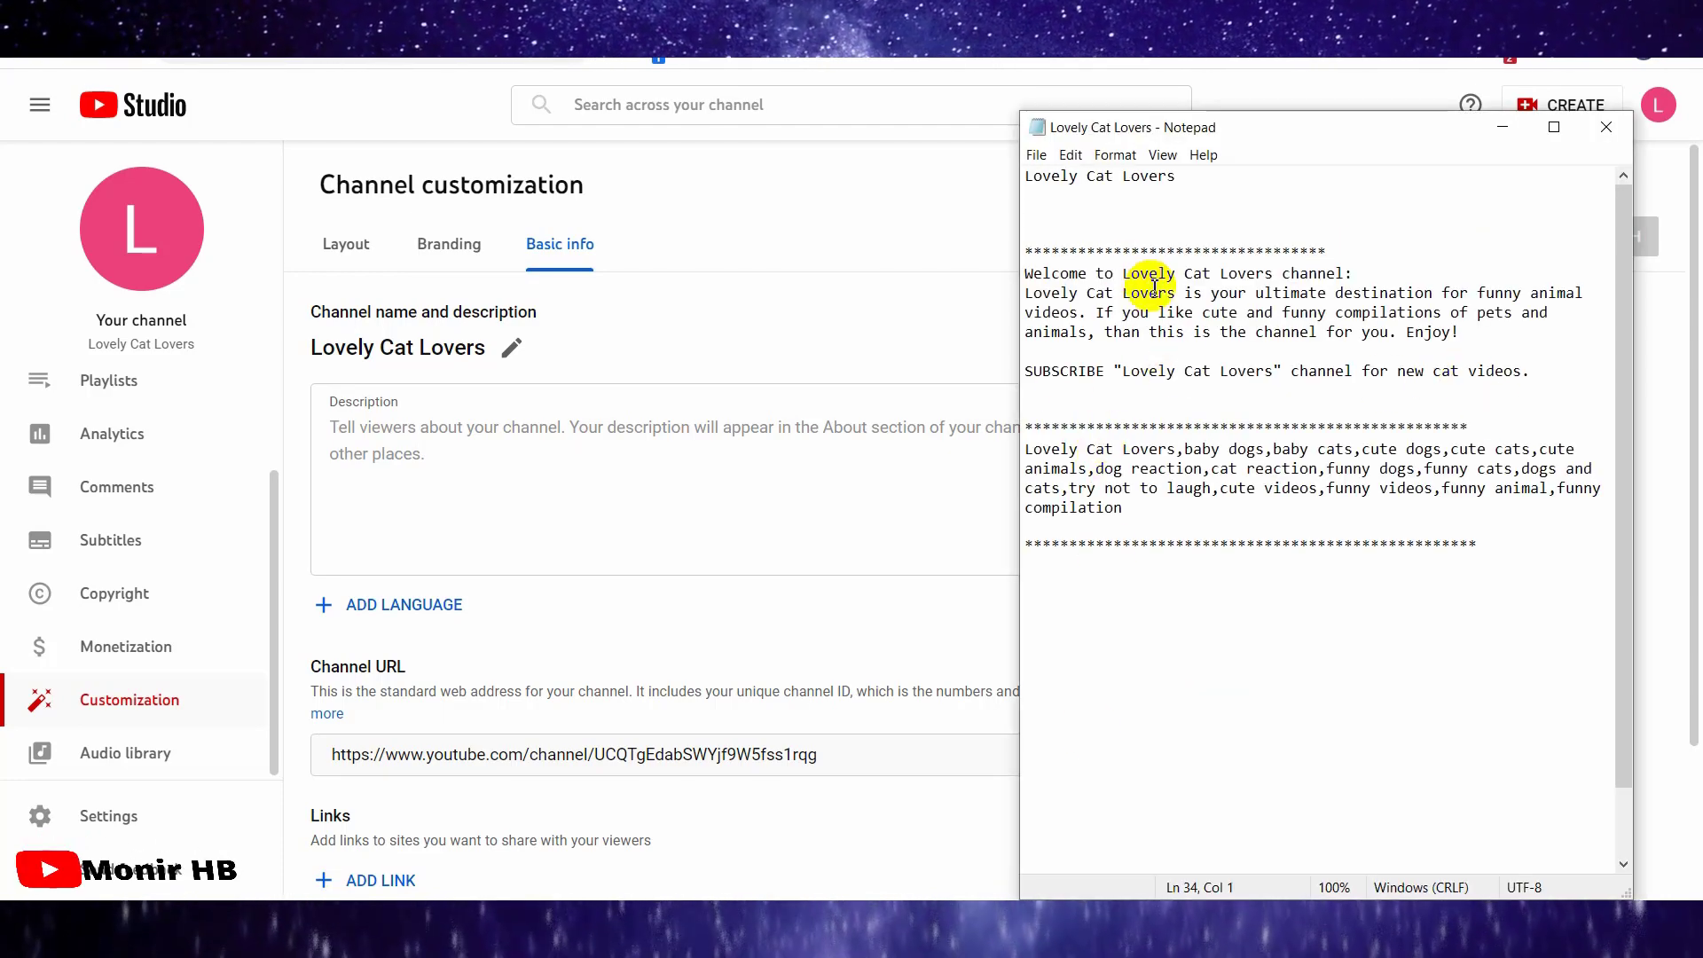
pyautogui.moveTo(1542, 378); pyautogui.dragTo(1031, 274)
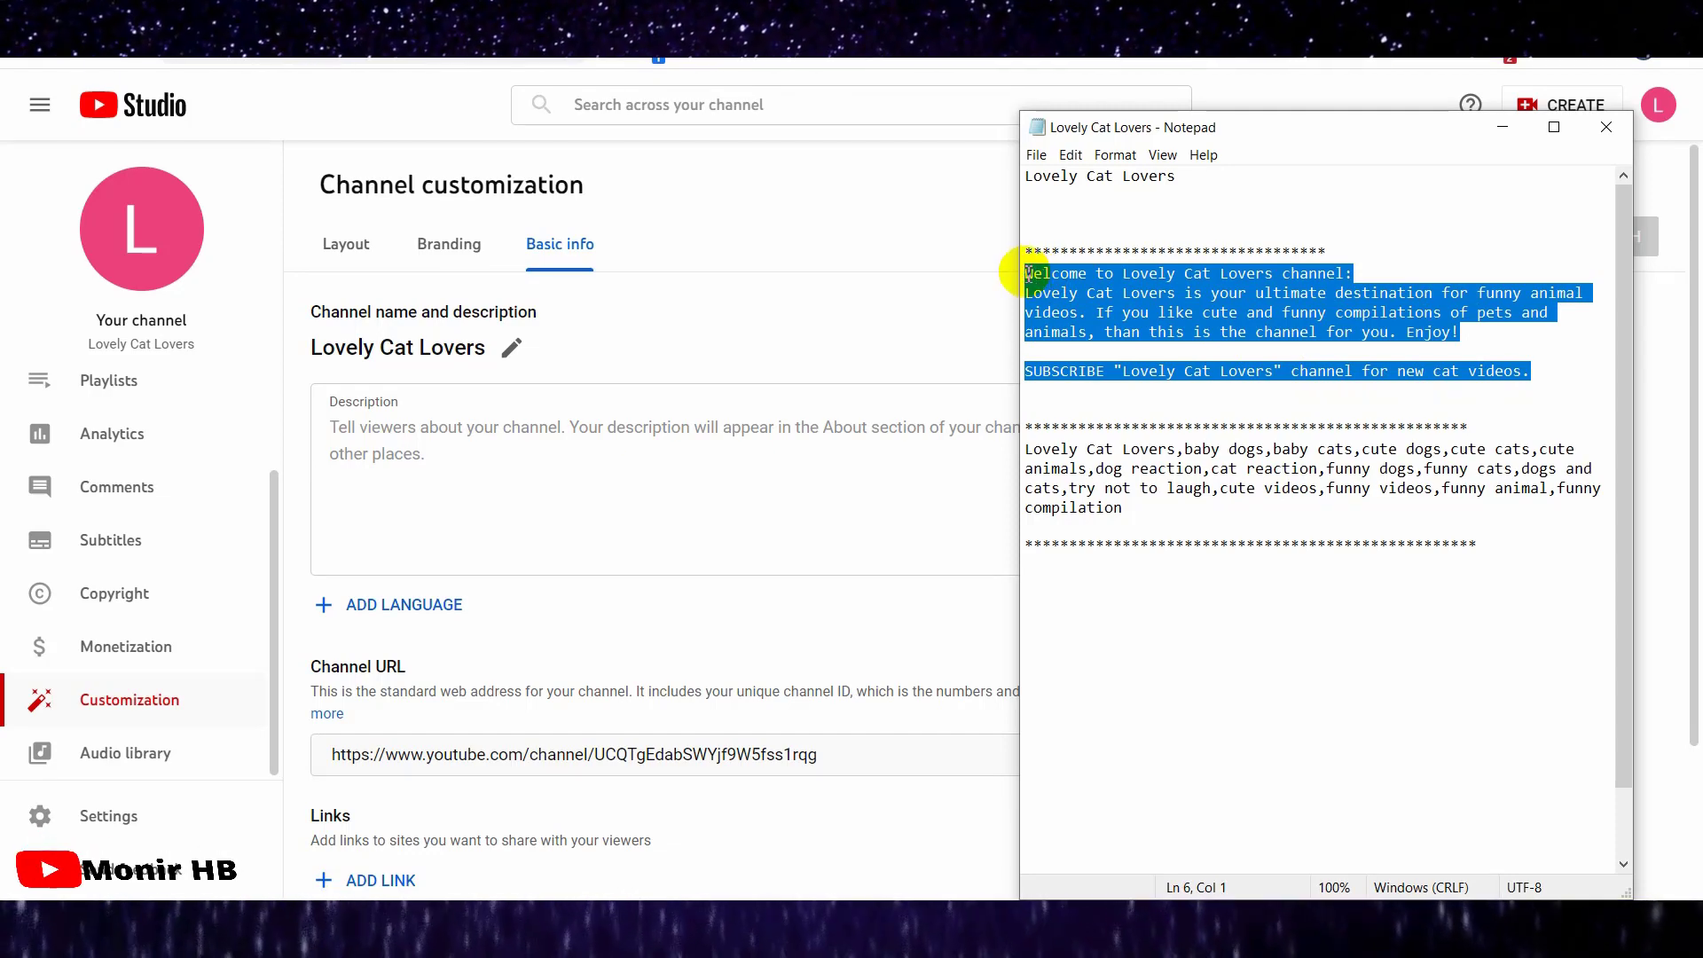
pyautogui.click(526, 475)
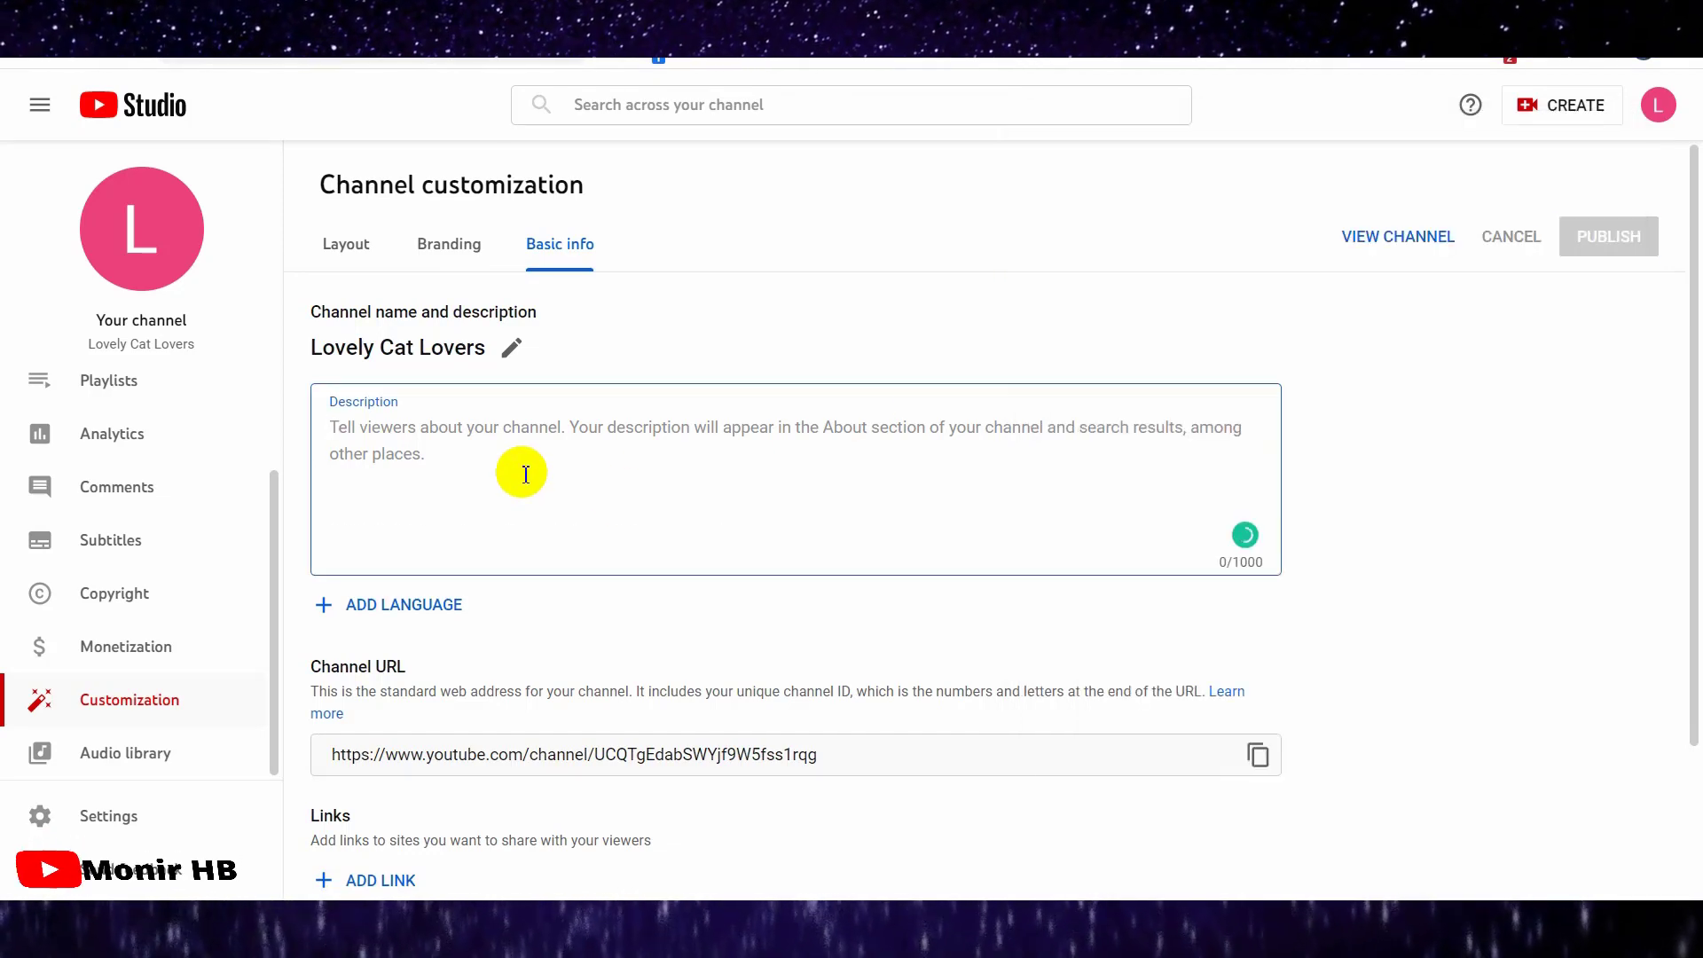
pyautogui.write('Welcome to Lovely Cat Lovers channel: Lovely Cat Lovers is your ultimate destination for funny animal videos. If you like cute and funny compilations of pets and animals, than this is the channel for you. Enjoy!  SUBSCRIBE "Lovely Cat Lovers" channel for new cat videos.')
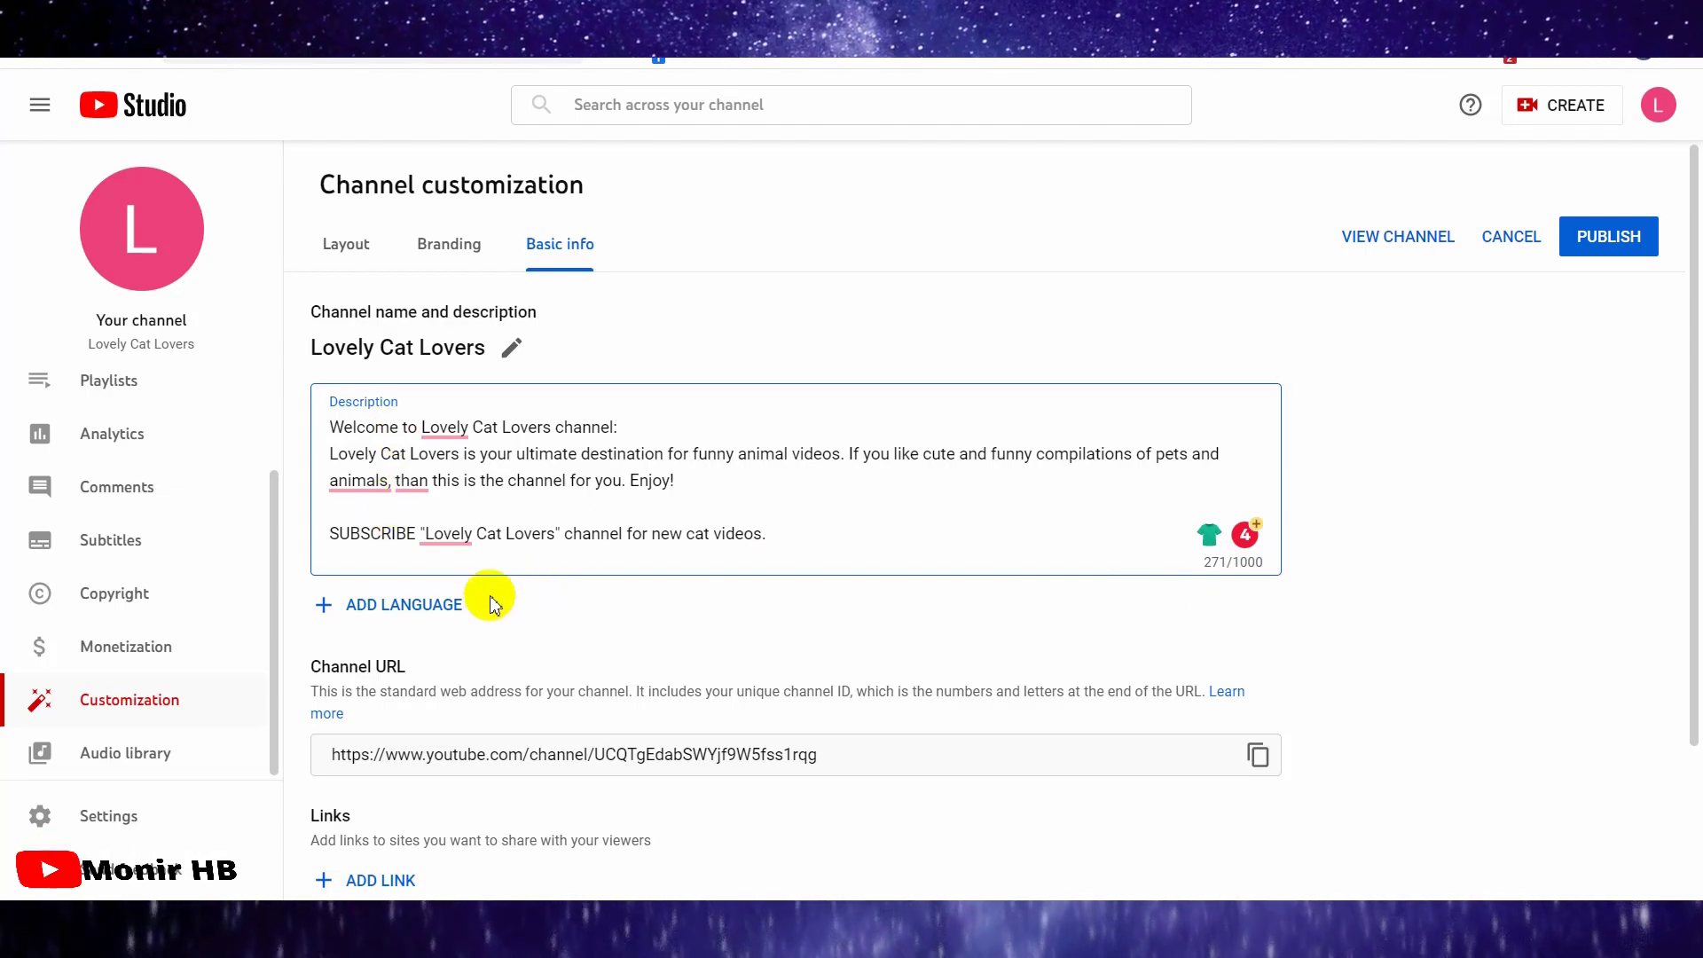
# - Try to add a Bangla translation of the channel name and description, with English as the original language
pyautogui.scroll(-1, 630, 586)
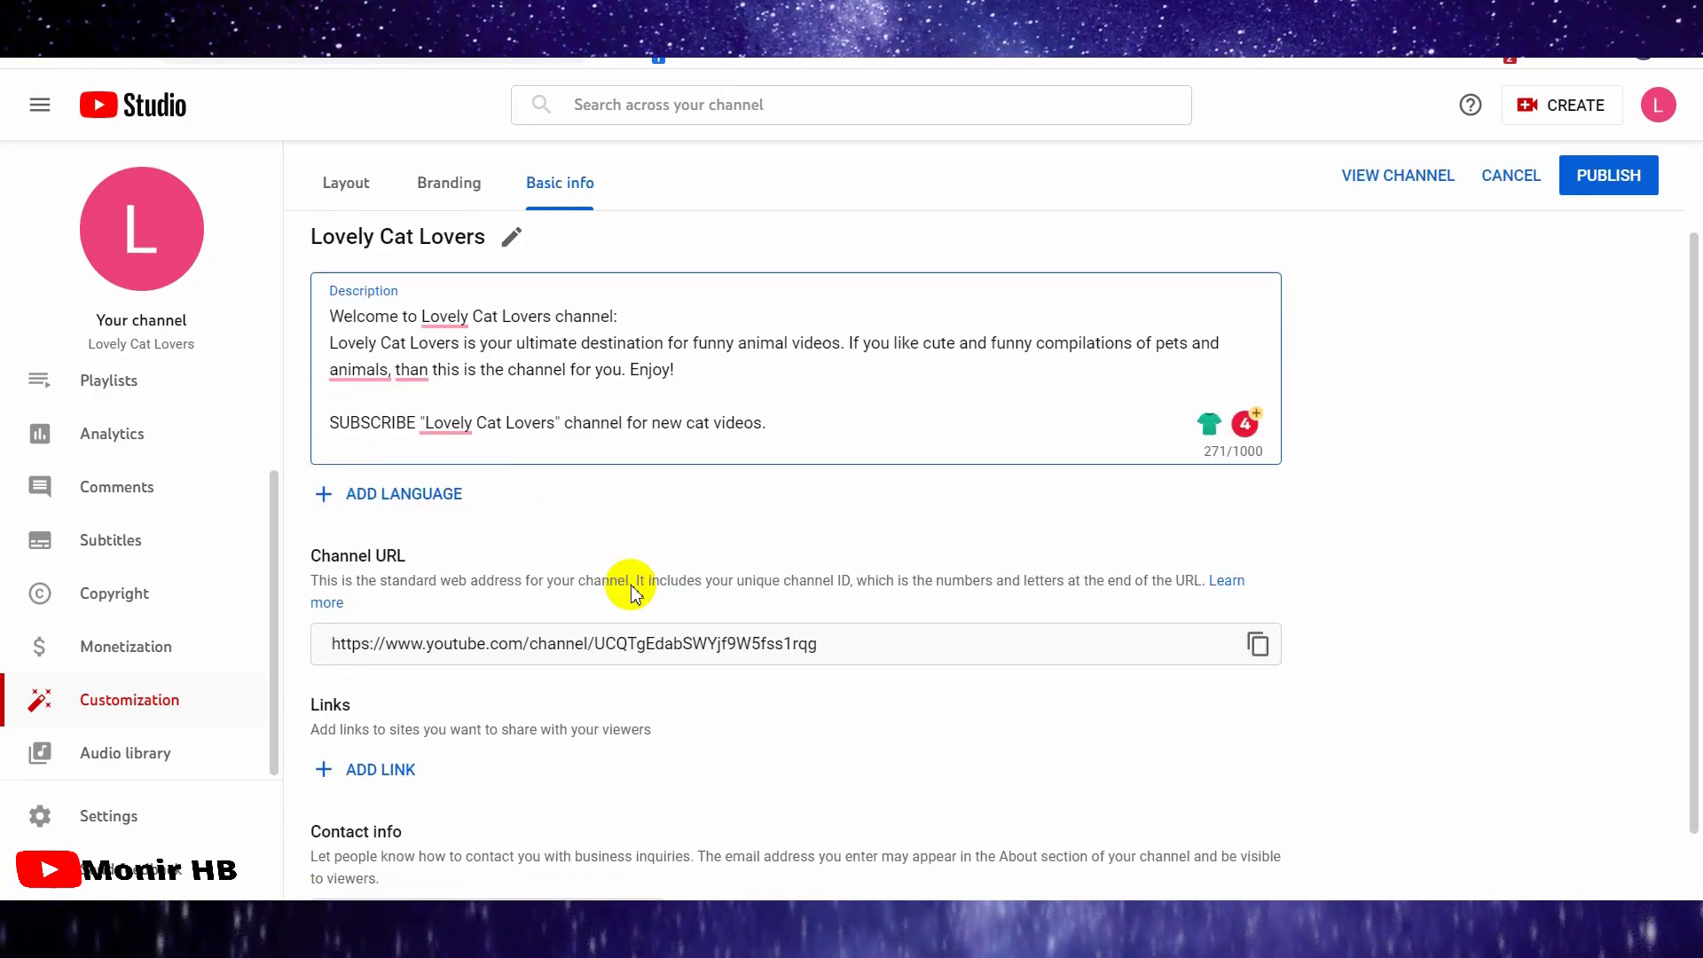
pyautogui.click(386, 494)
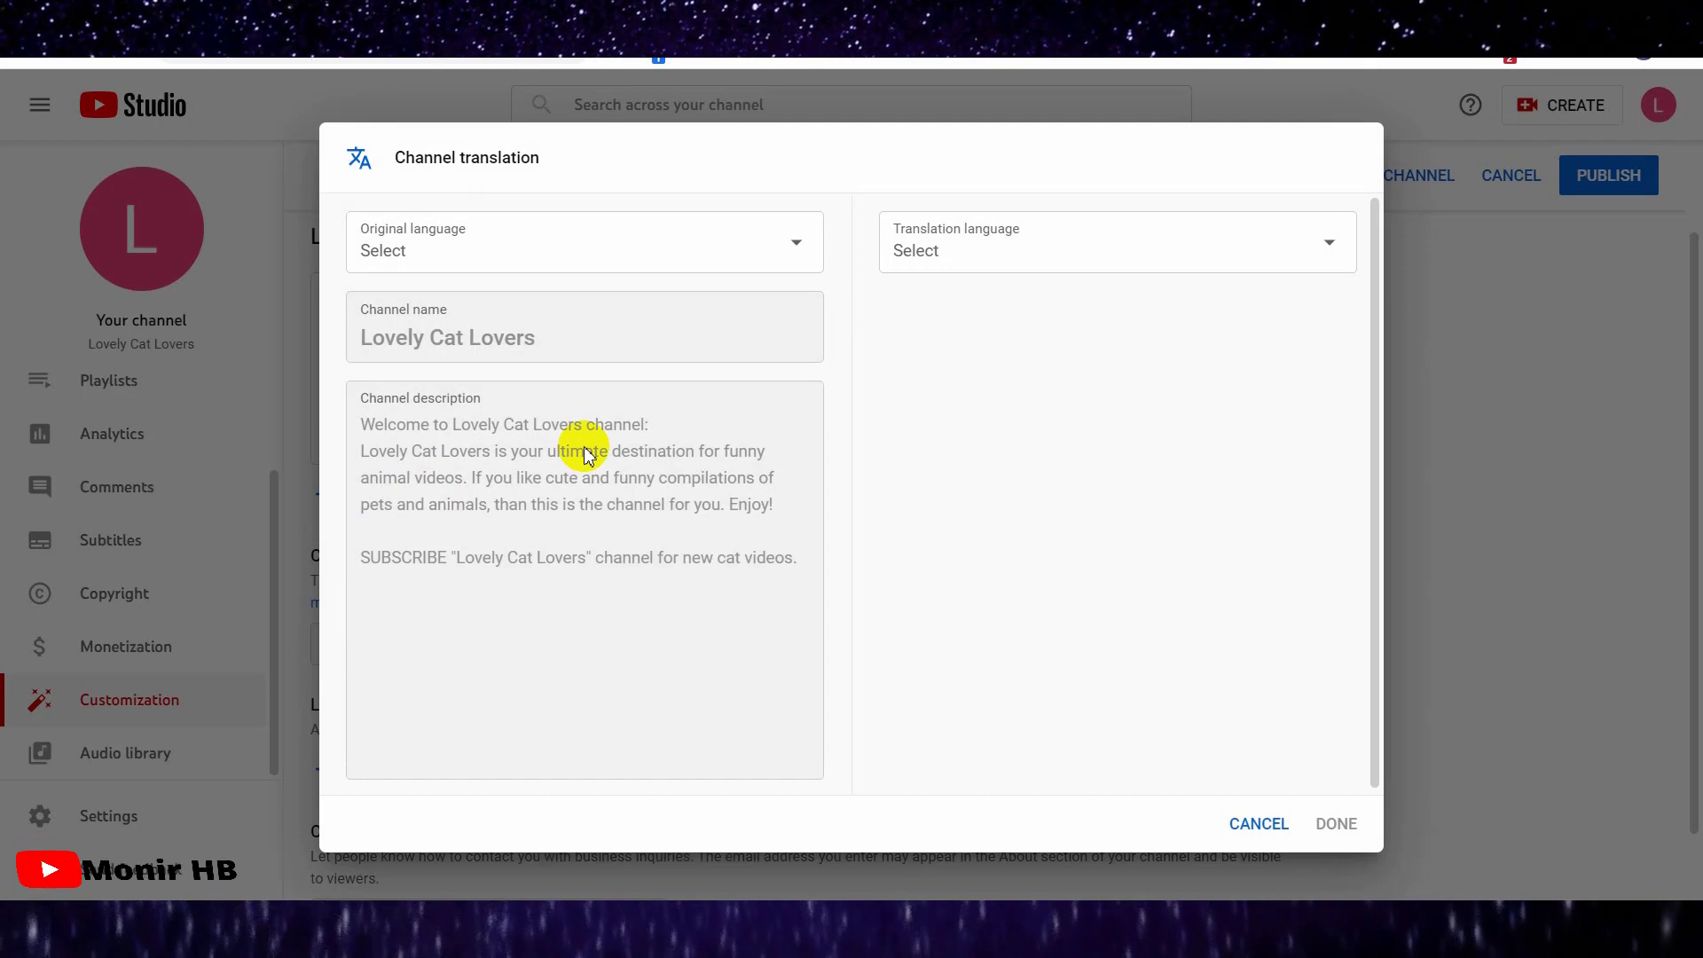
pyautogui.click(792, 238)
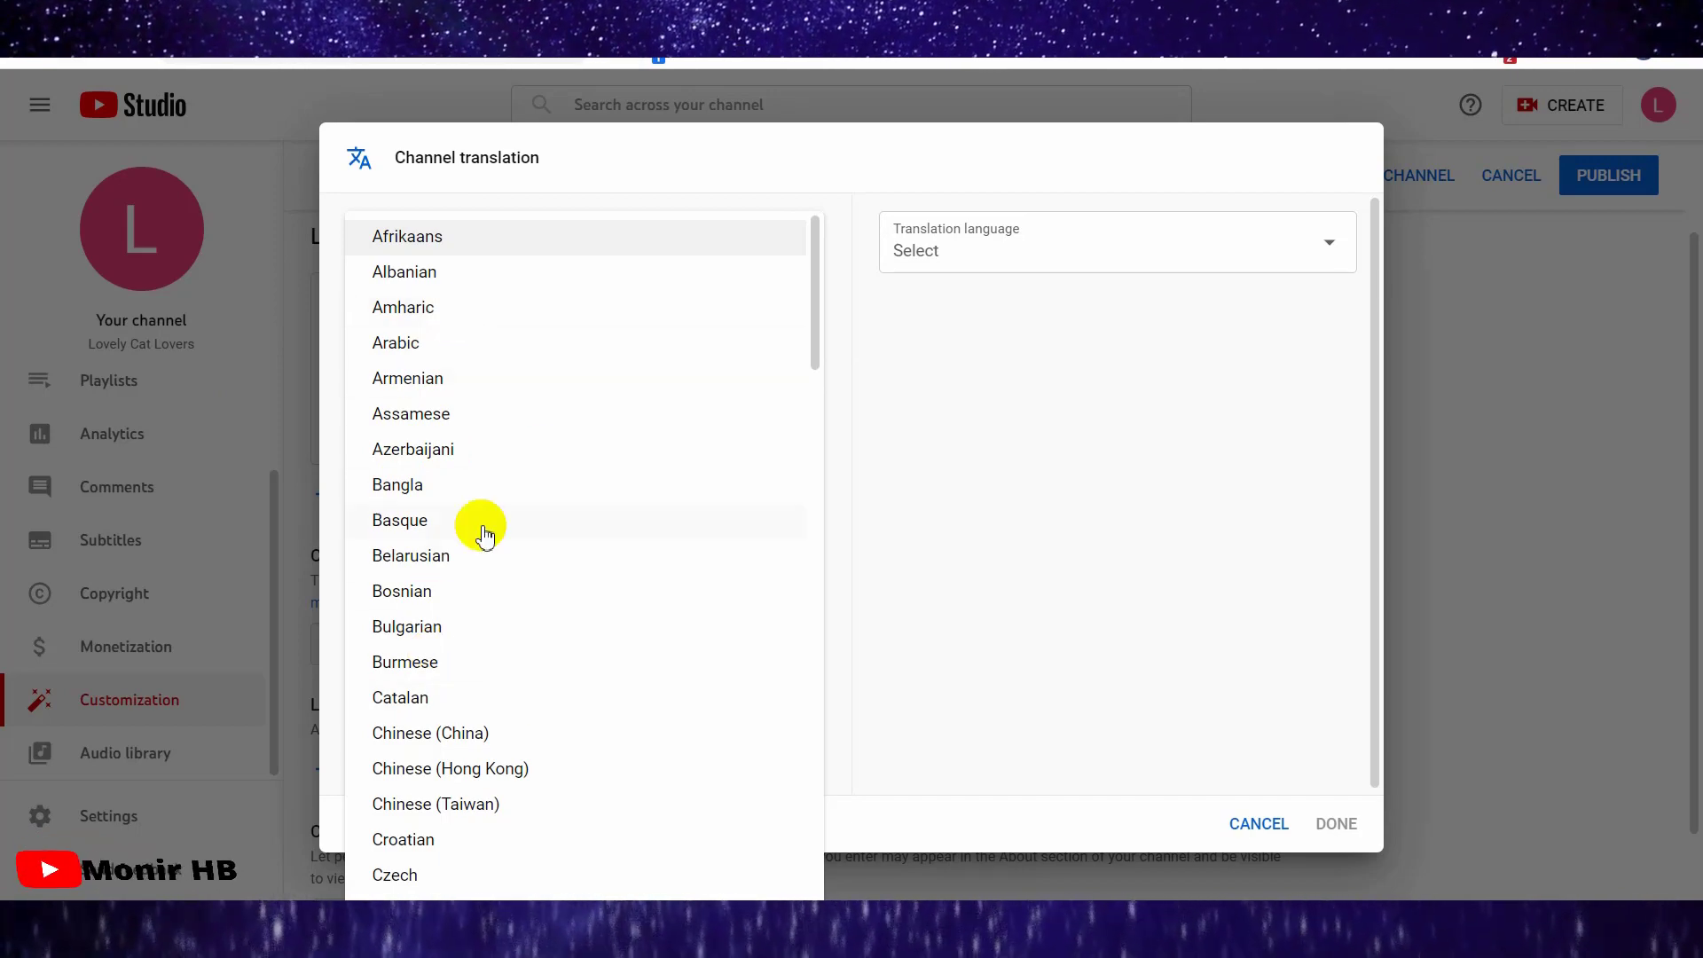
pyautogui.scroll(-3, 487, 532)
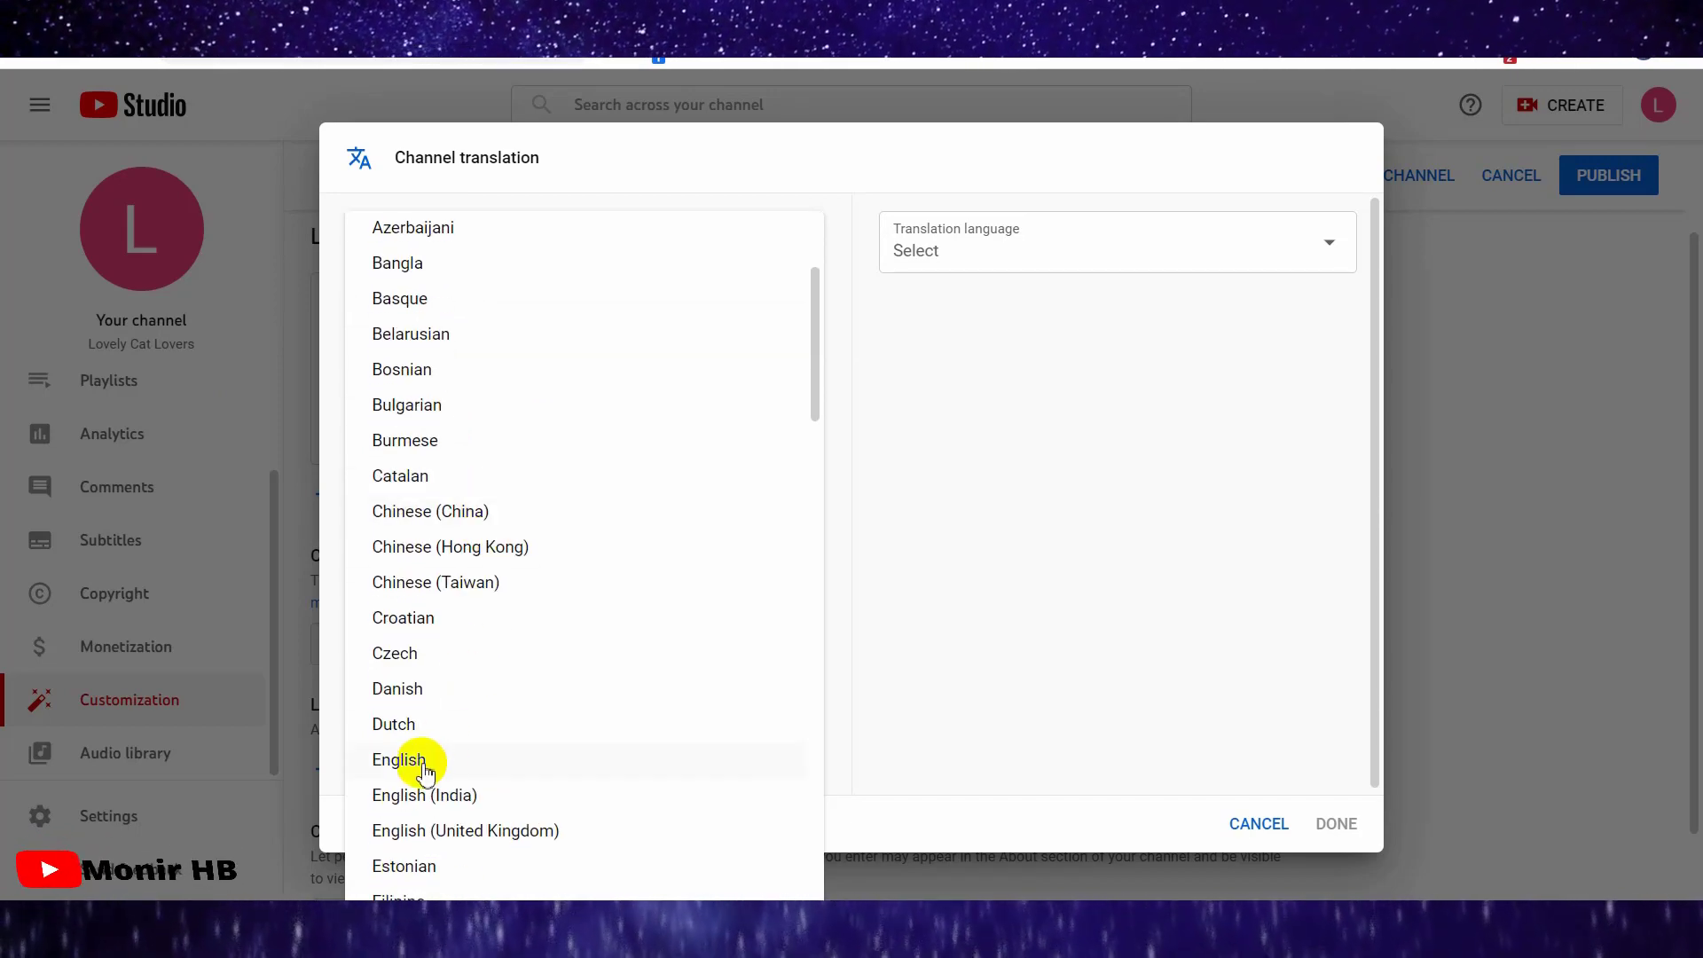
pyautogui.click(422, 760)
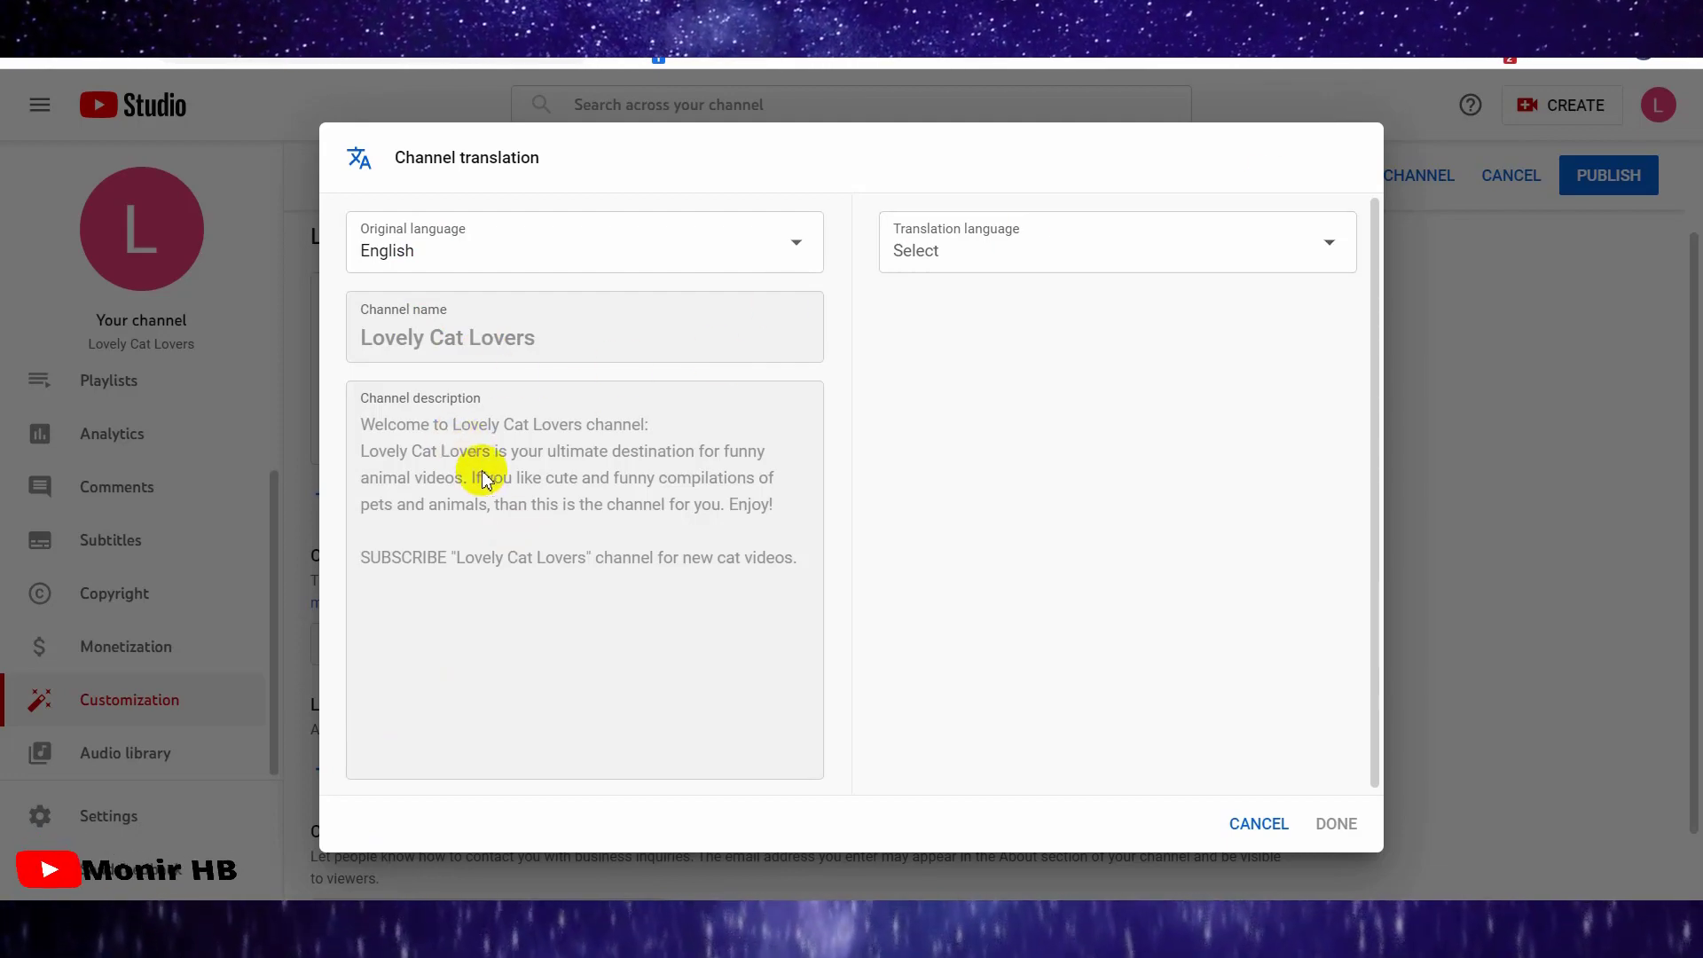
pyautogui.click(1345, 243)
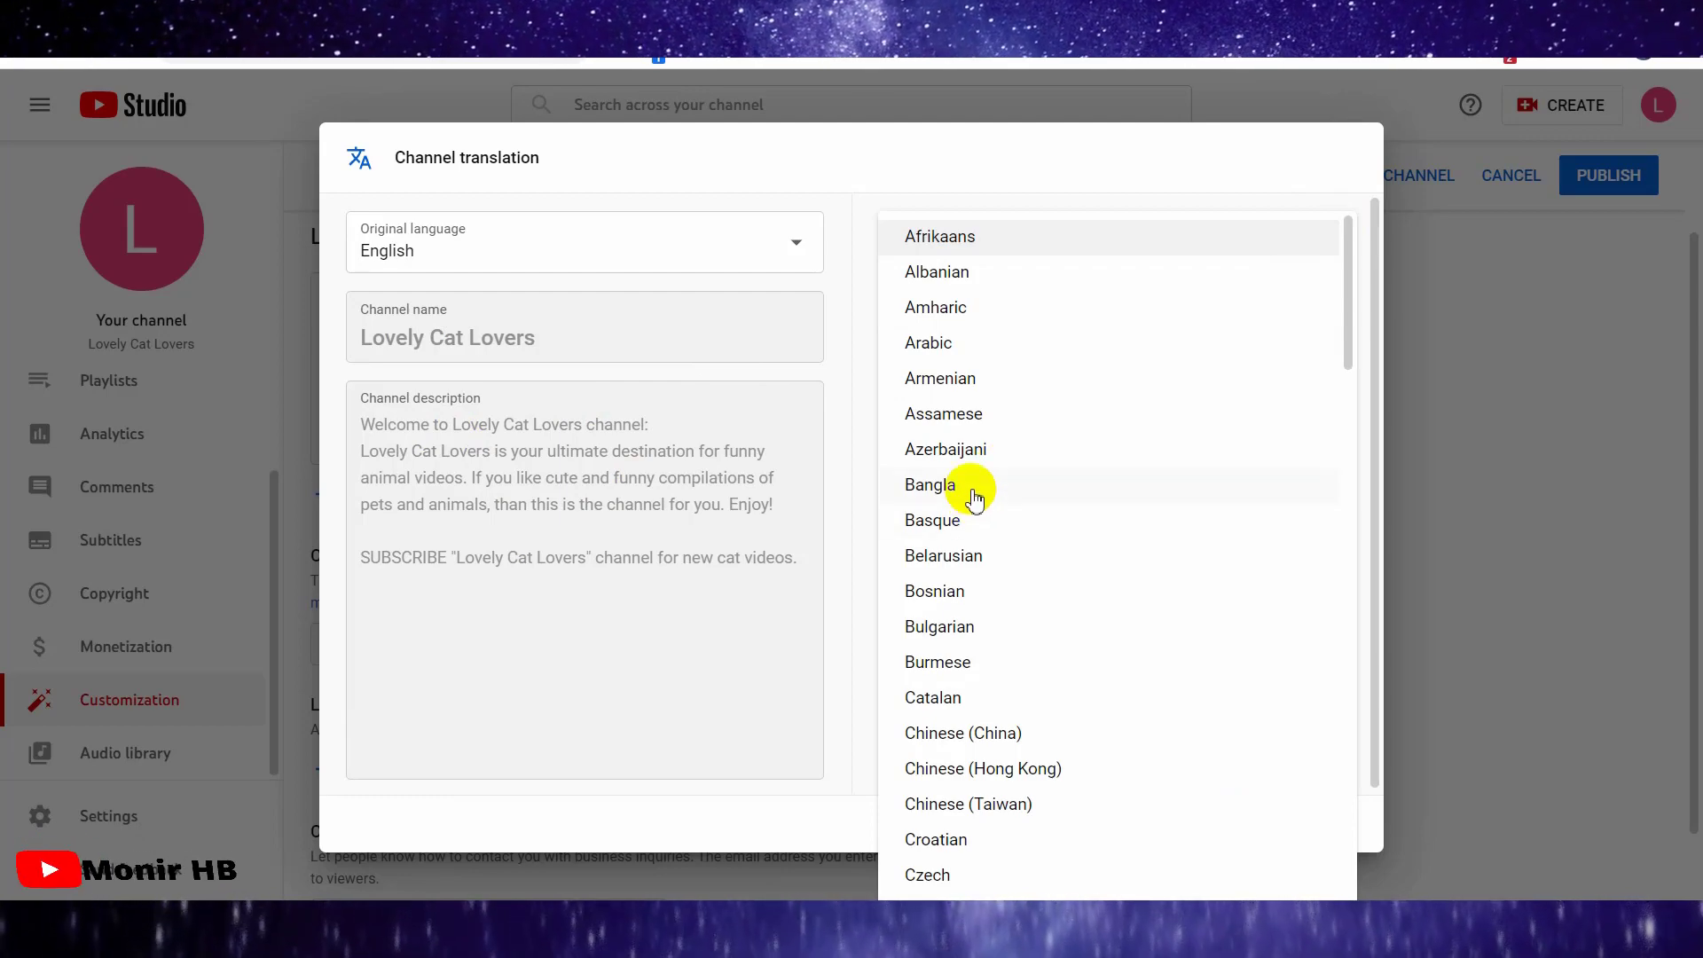
pyautogui.click(962, 490)
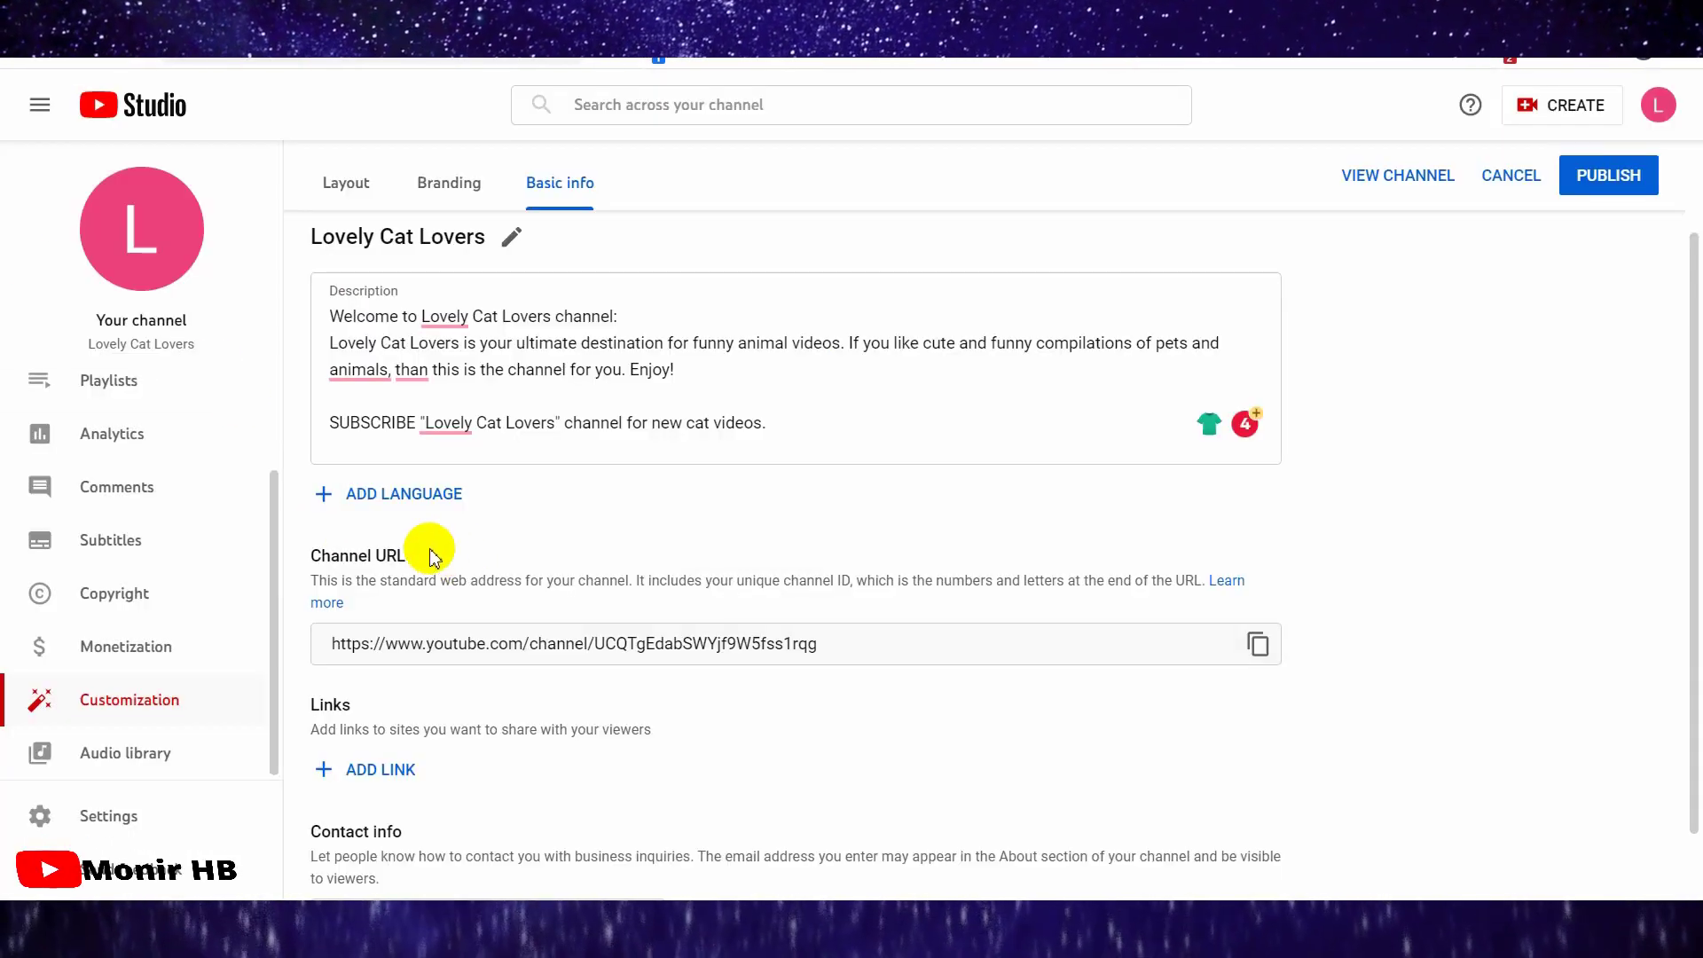
# - Copy the channel URL to the clipboard
pyautogui.moveTo(430, 551); pyautogui.dragTo(342, 557)
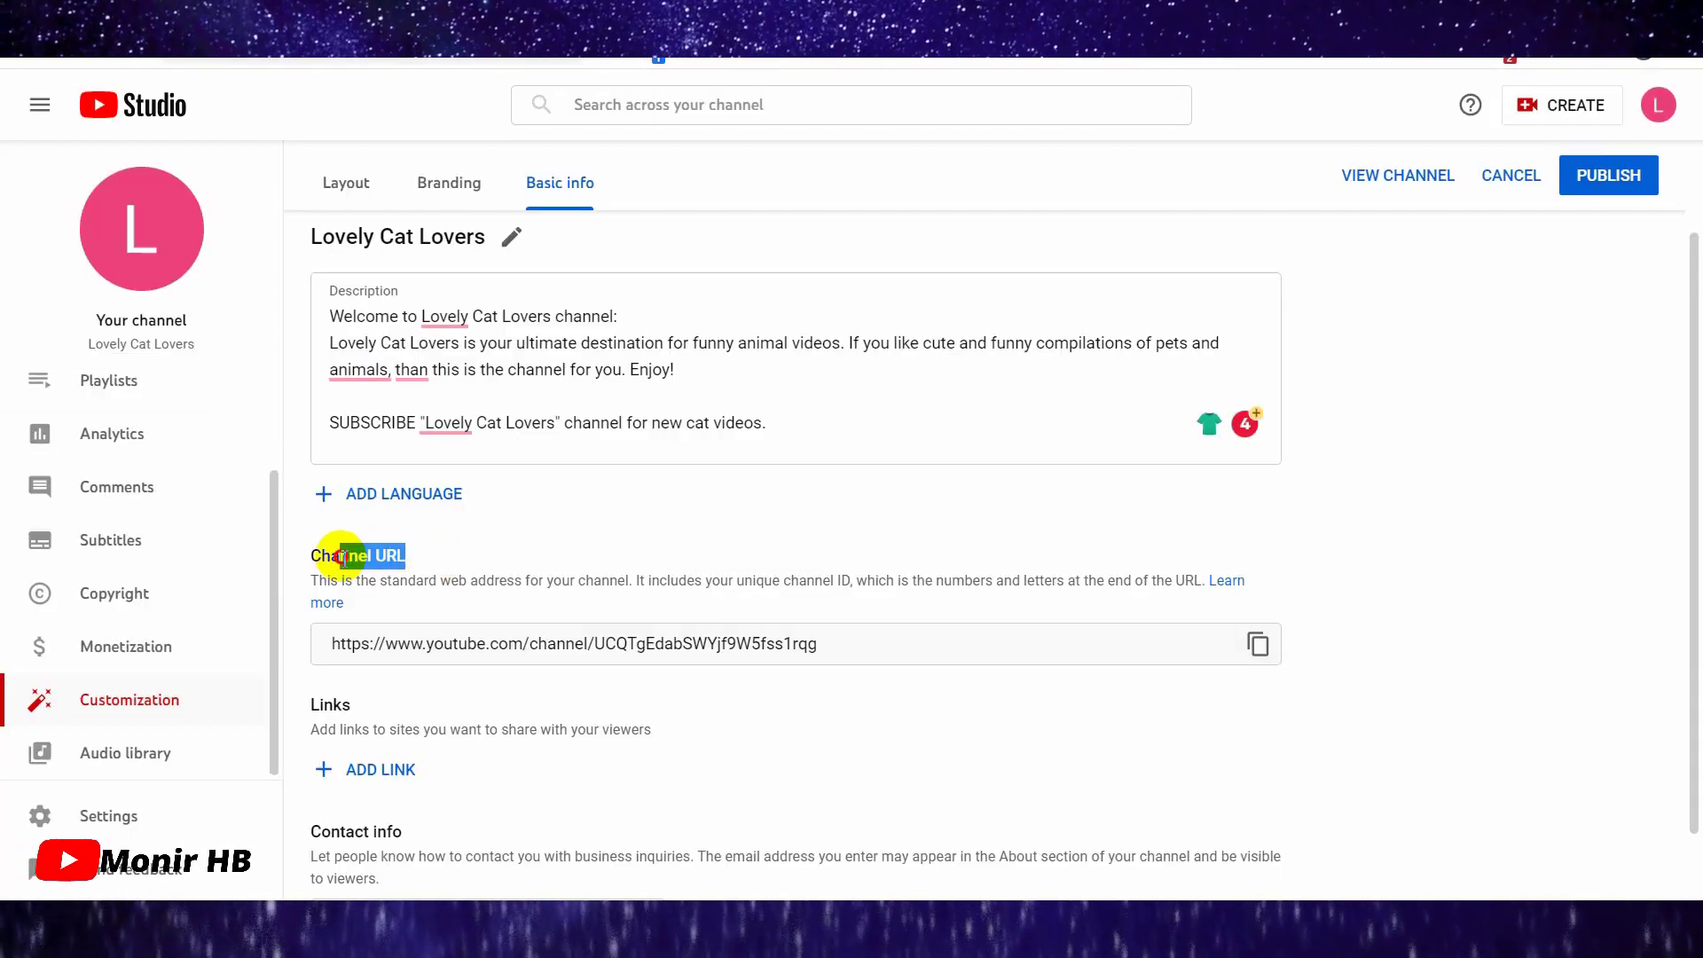
pyautogui.click(465, 533)
pyautogui.scroll(-2, 465, 534)
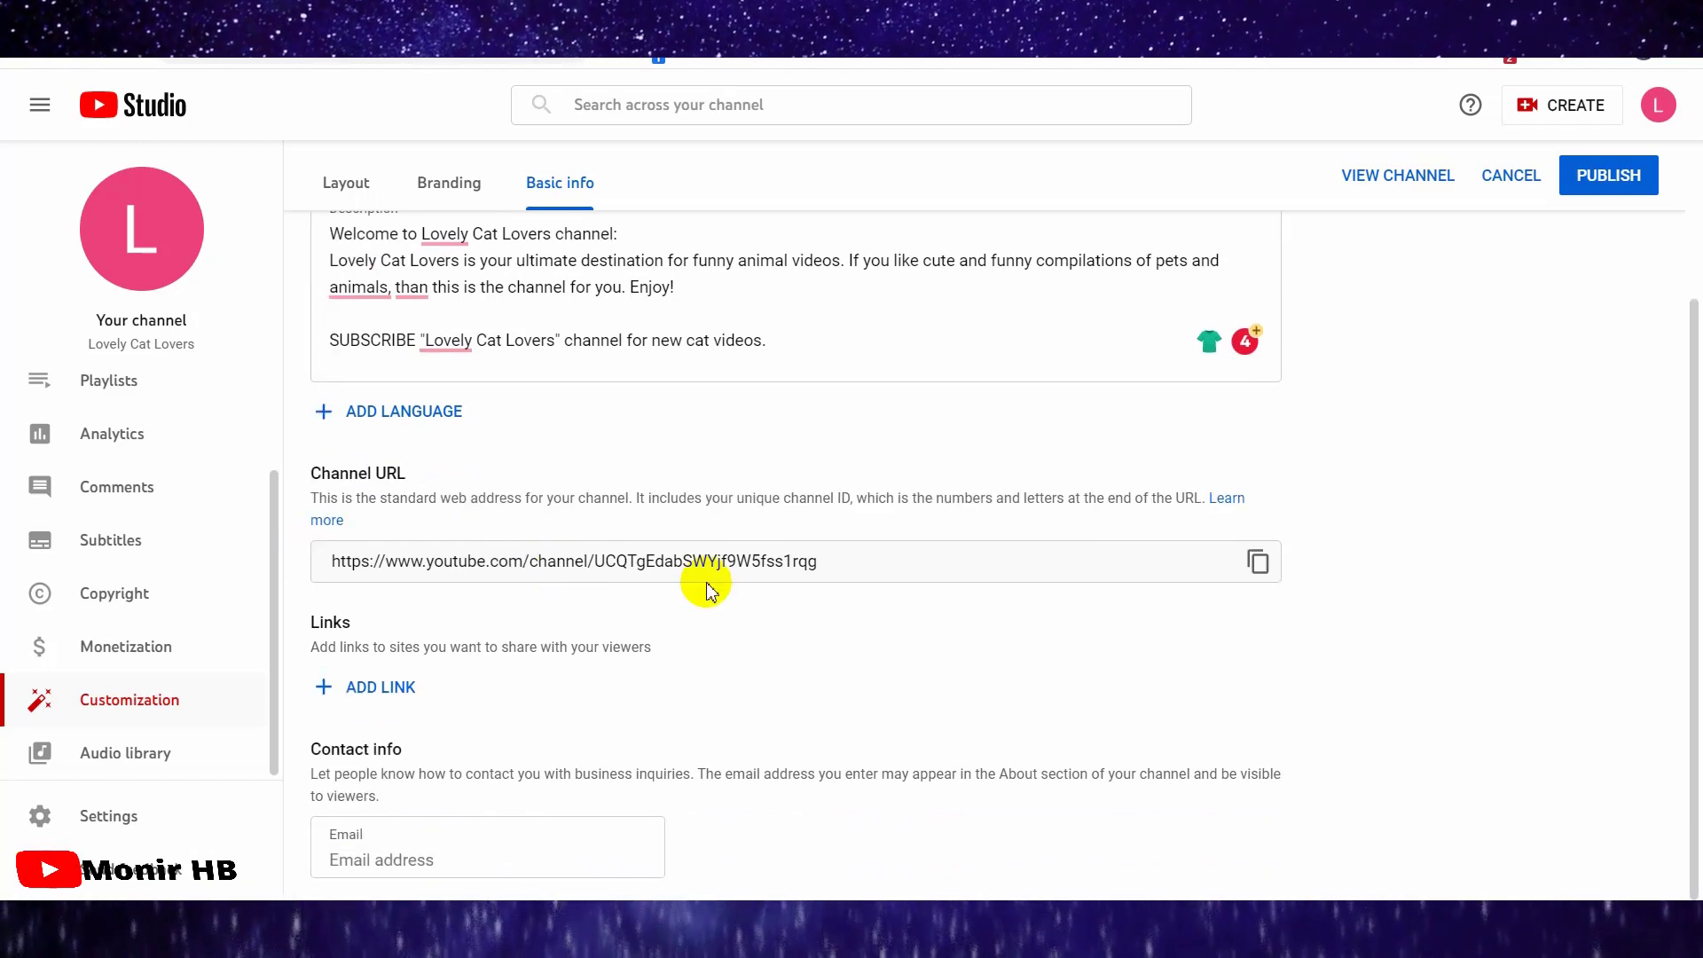
pyautogui.tripleClick(818, 562)
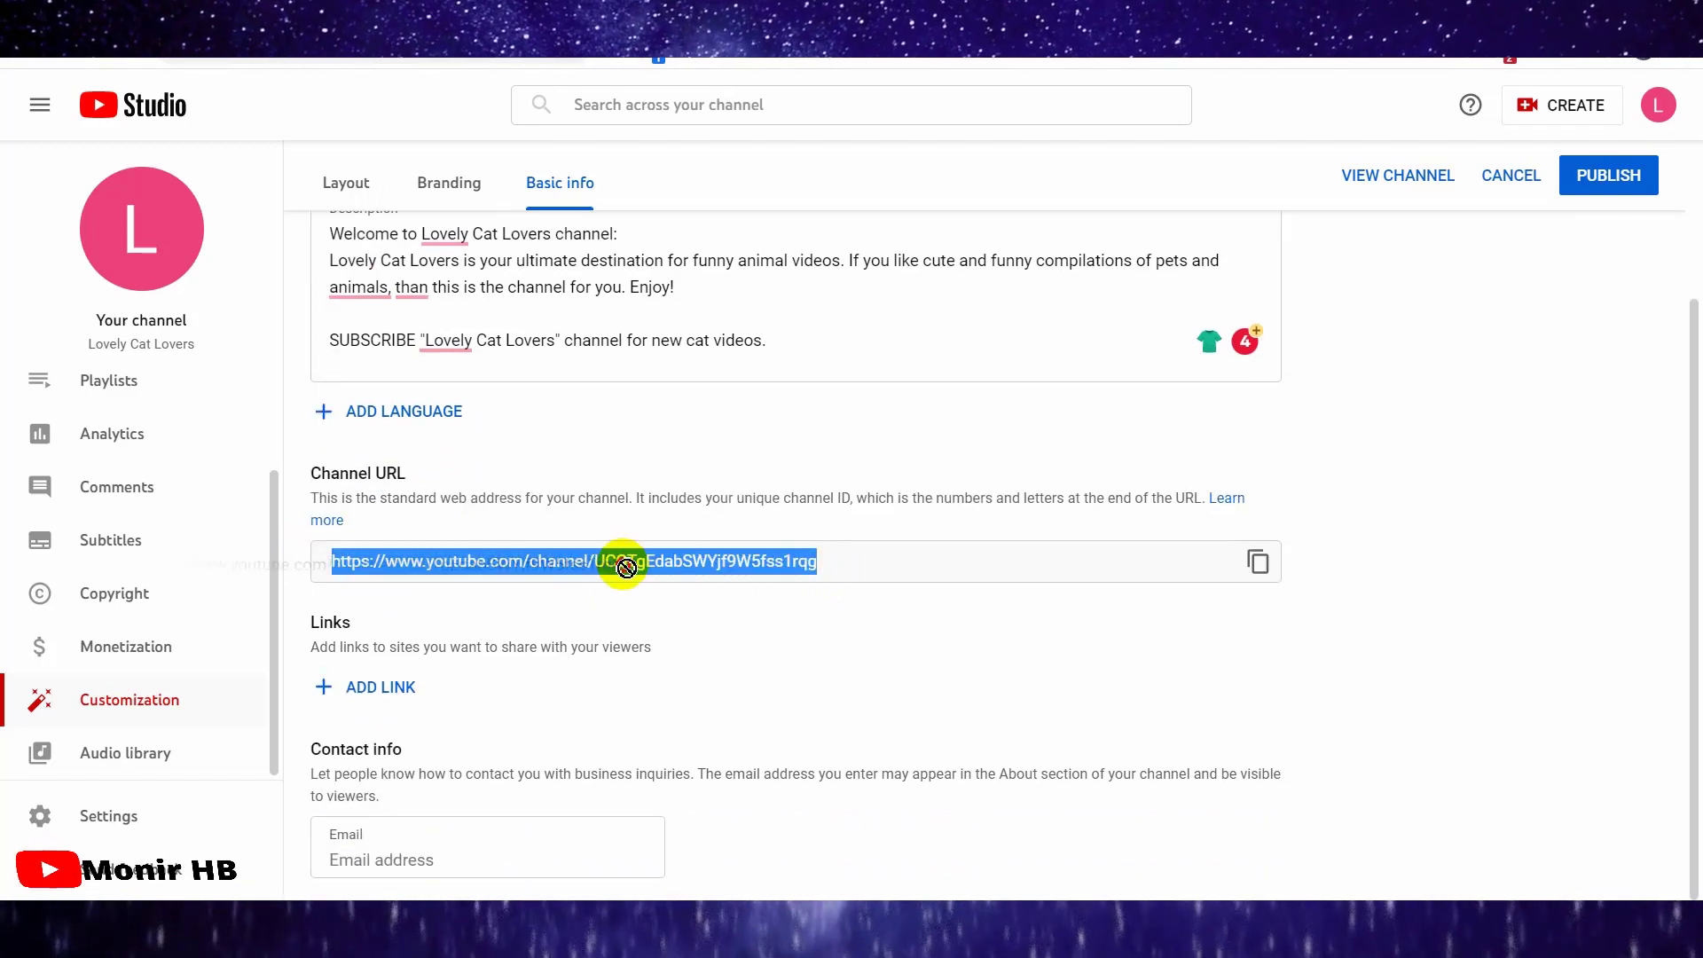
pyautogui.click(620, 606)
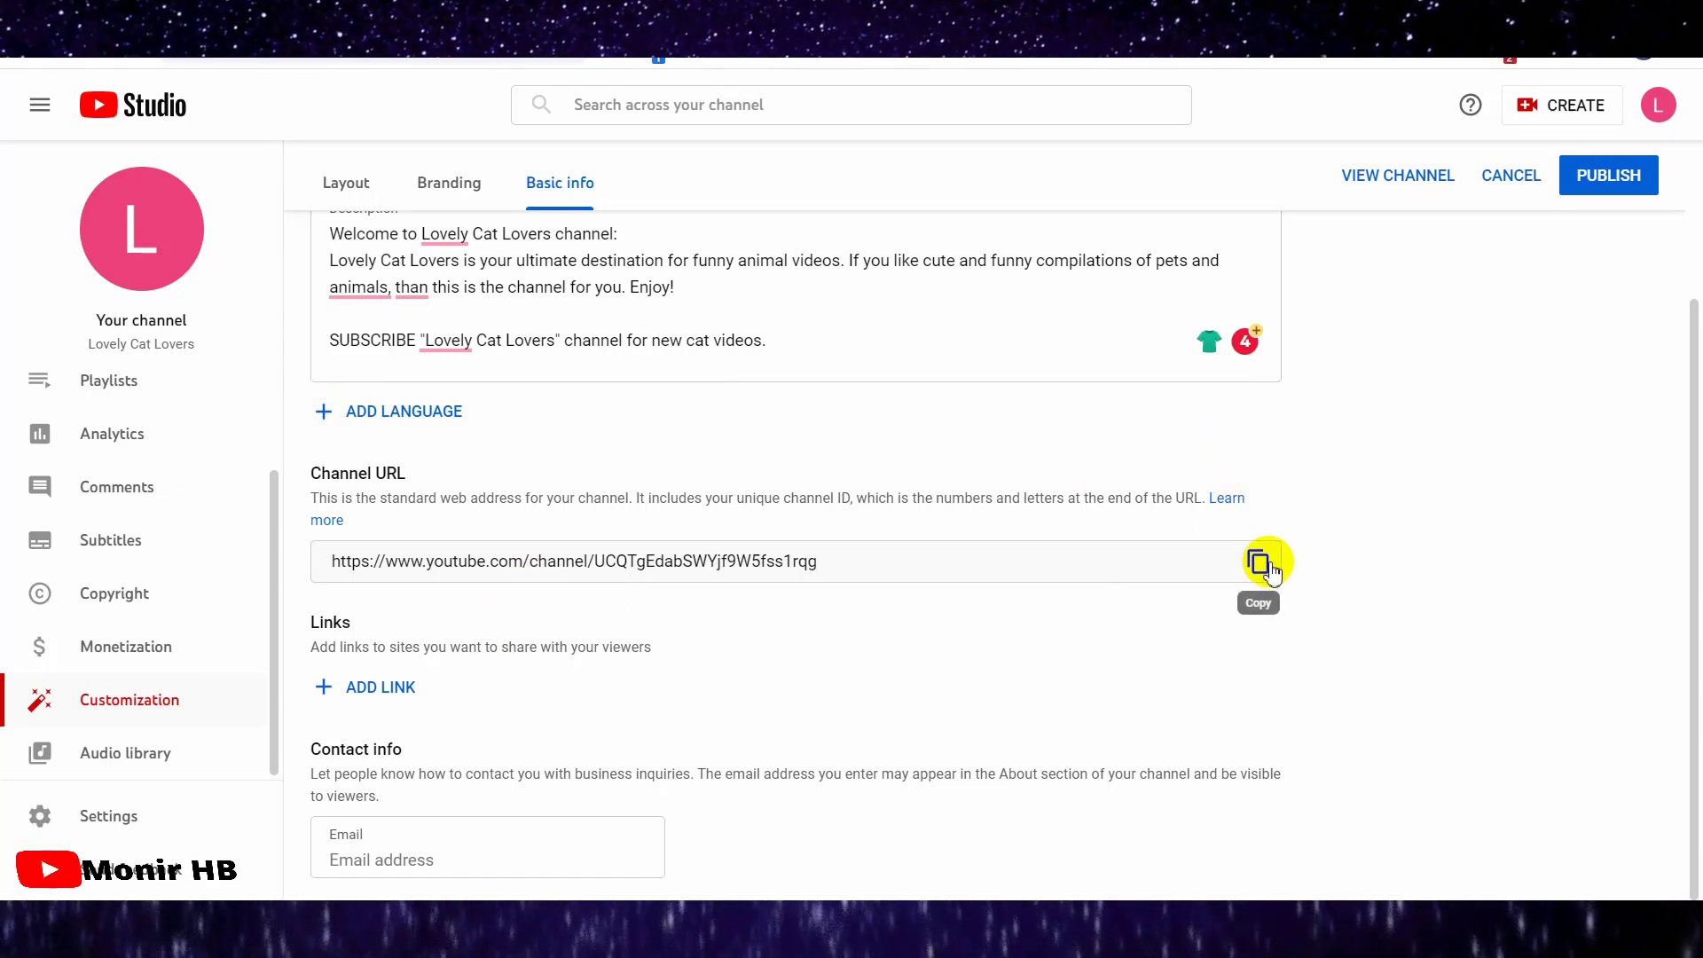
pyautogui.click(1264, 566)
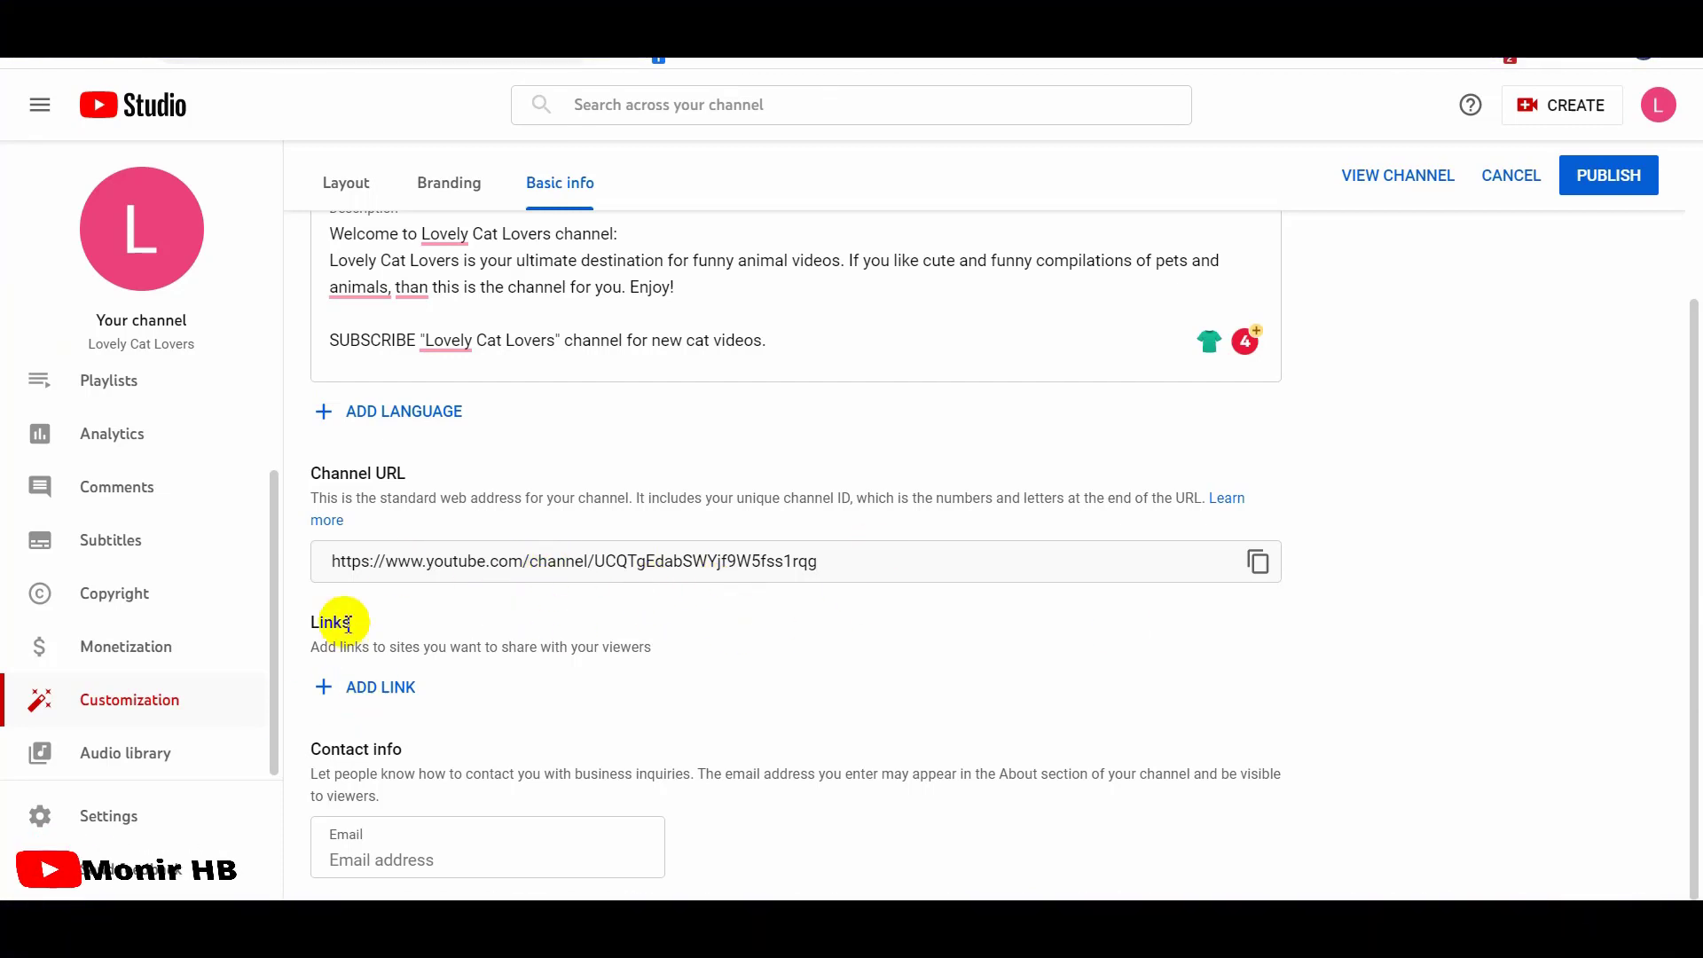
# - Add a new link entry to the channel's links to share with viewers
pyautogui.click(376, 692)
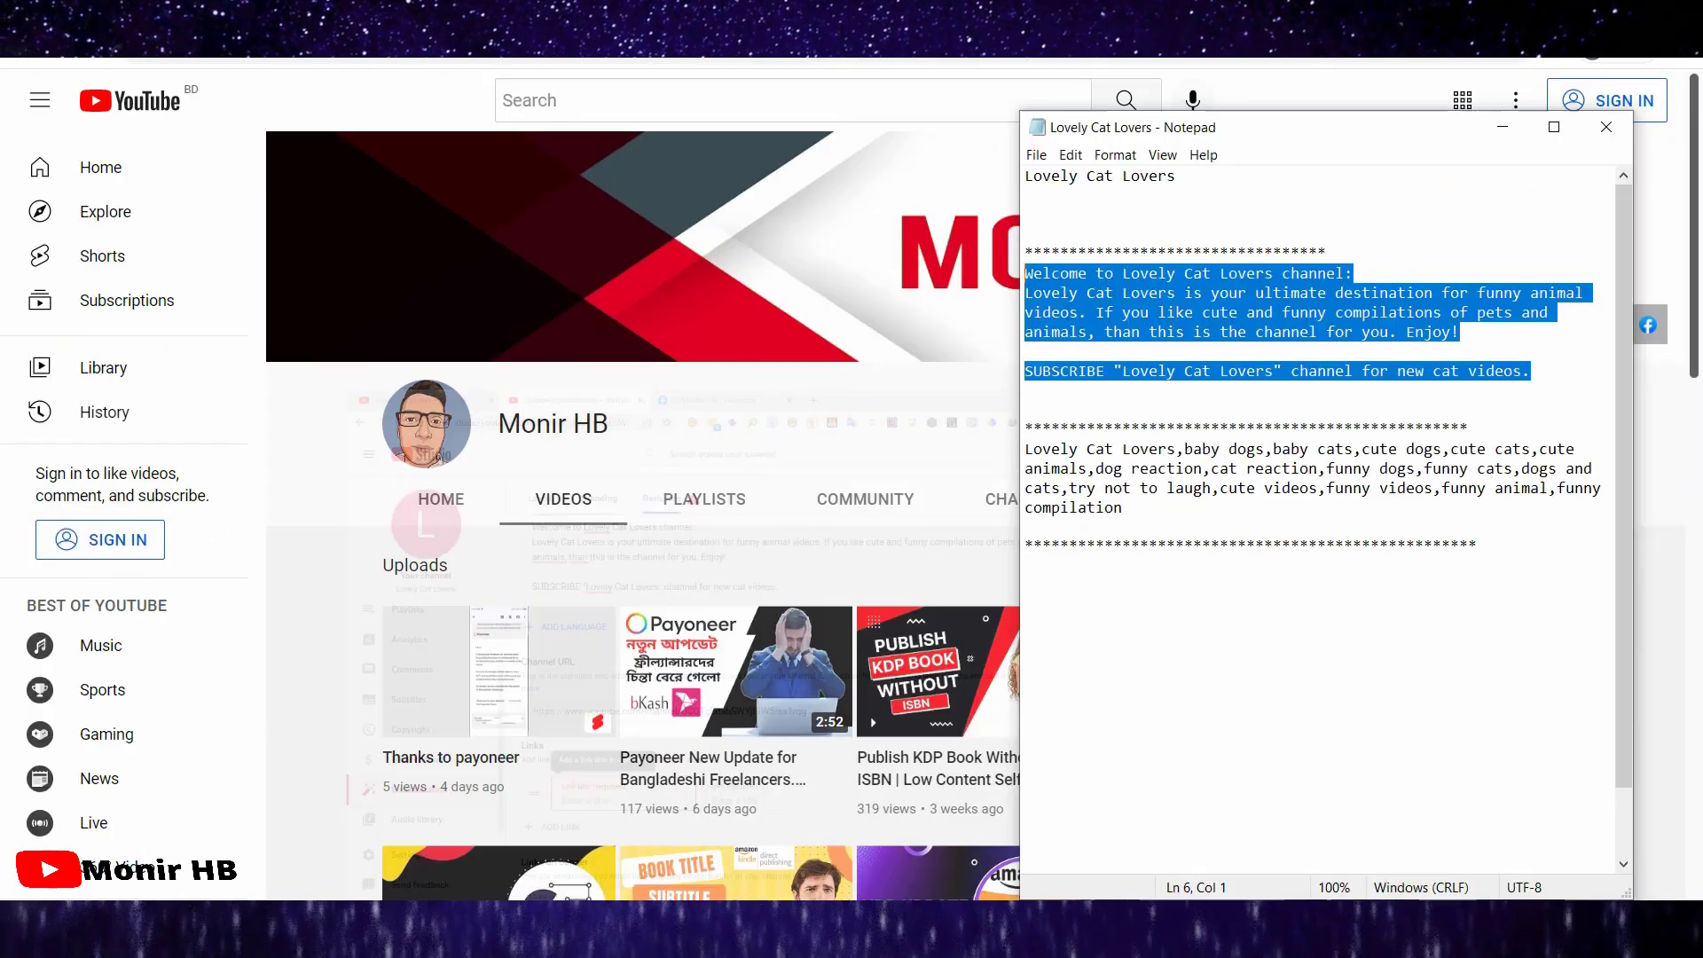
# - Examine the Facebook group and Facebook page linked from the example channel's banner
pyautogui.click(1501, 129)
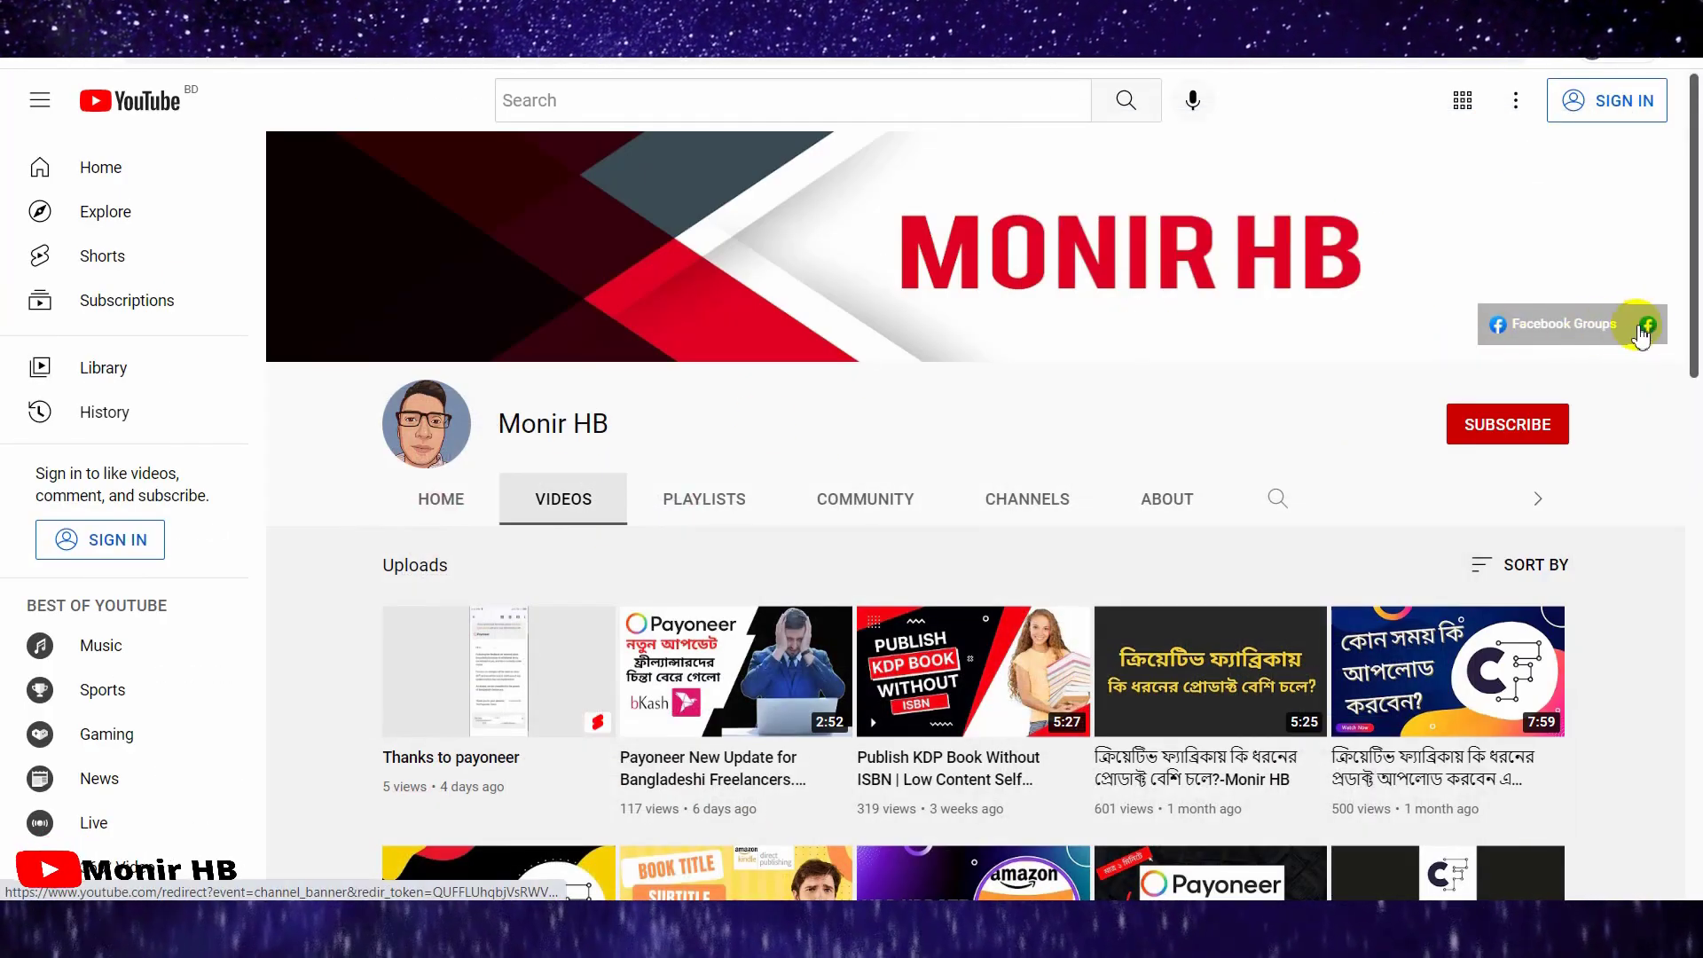
pyautogui.click(1535, 328)
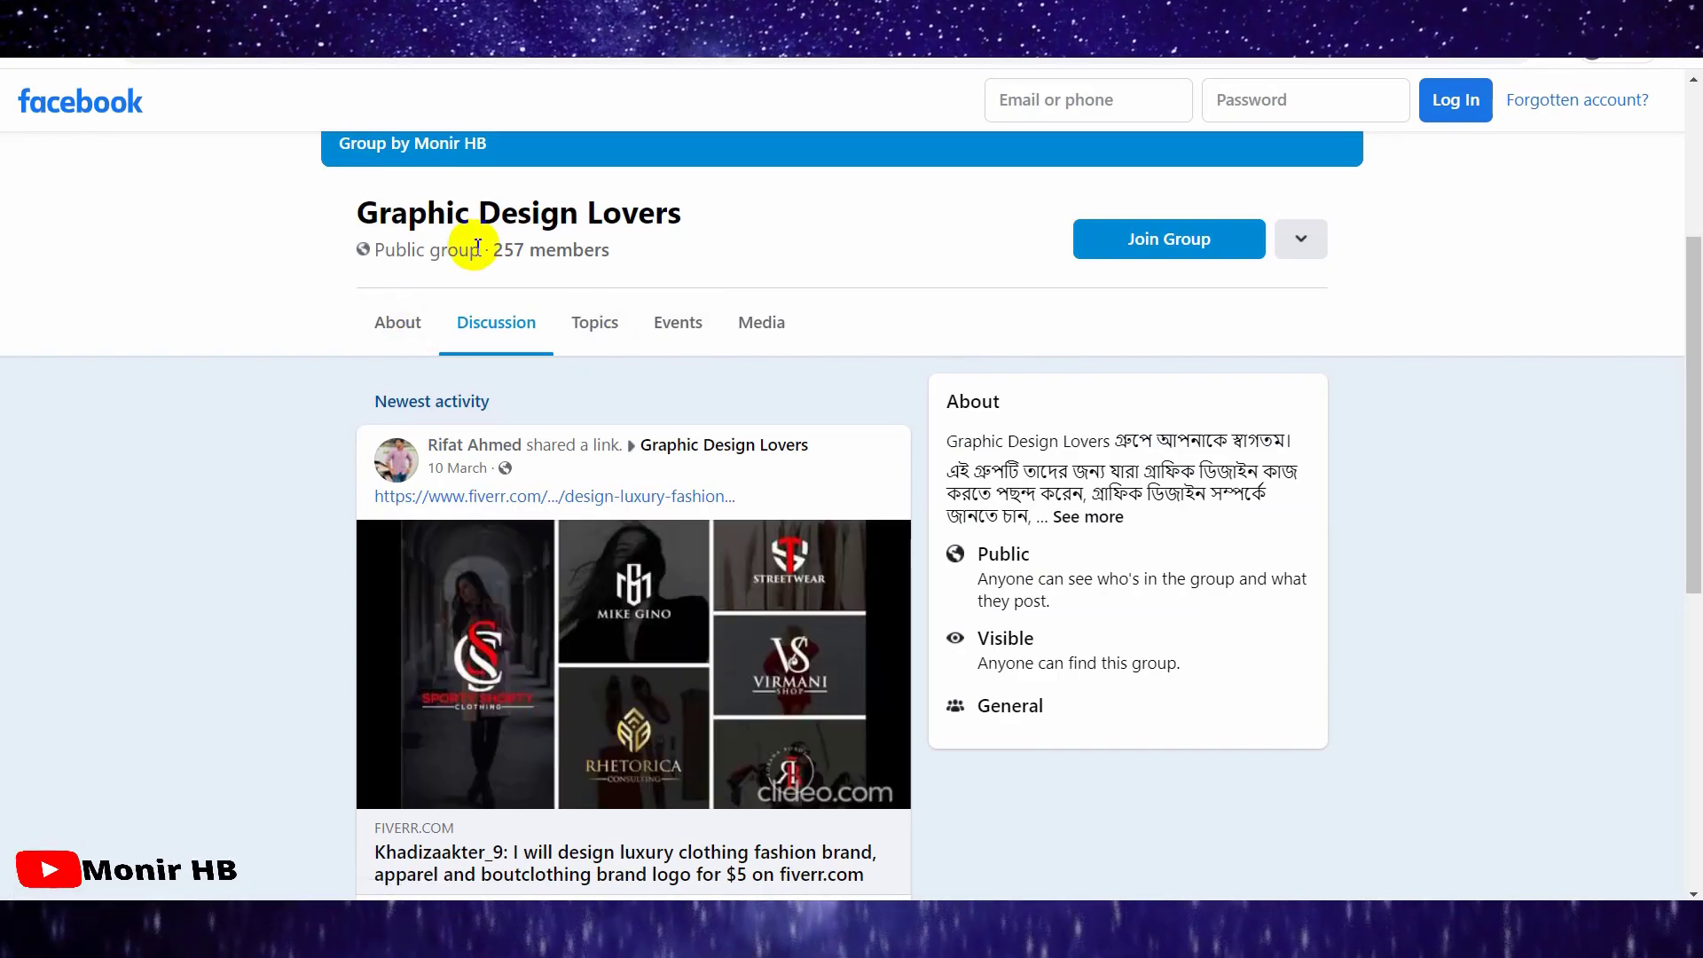
pyautogui.scroll(4, 722, 437)
pyautogui.scroll(-7, 1053, 369)
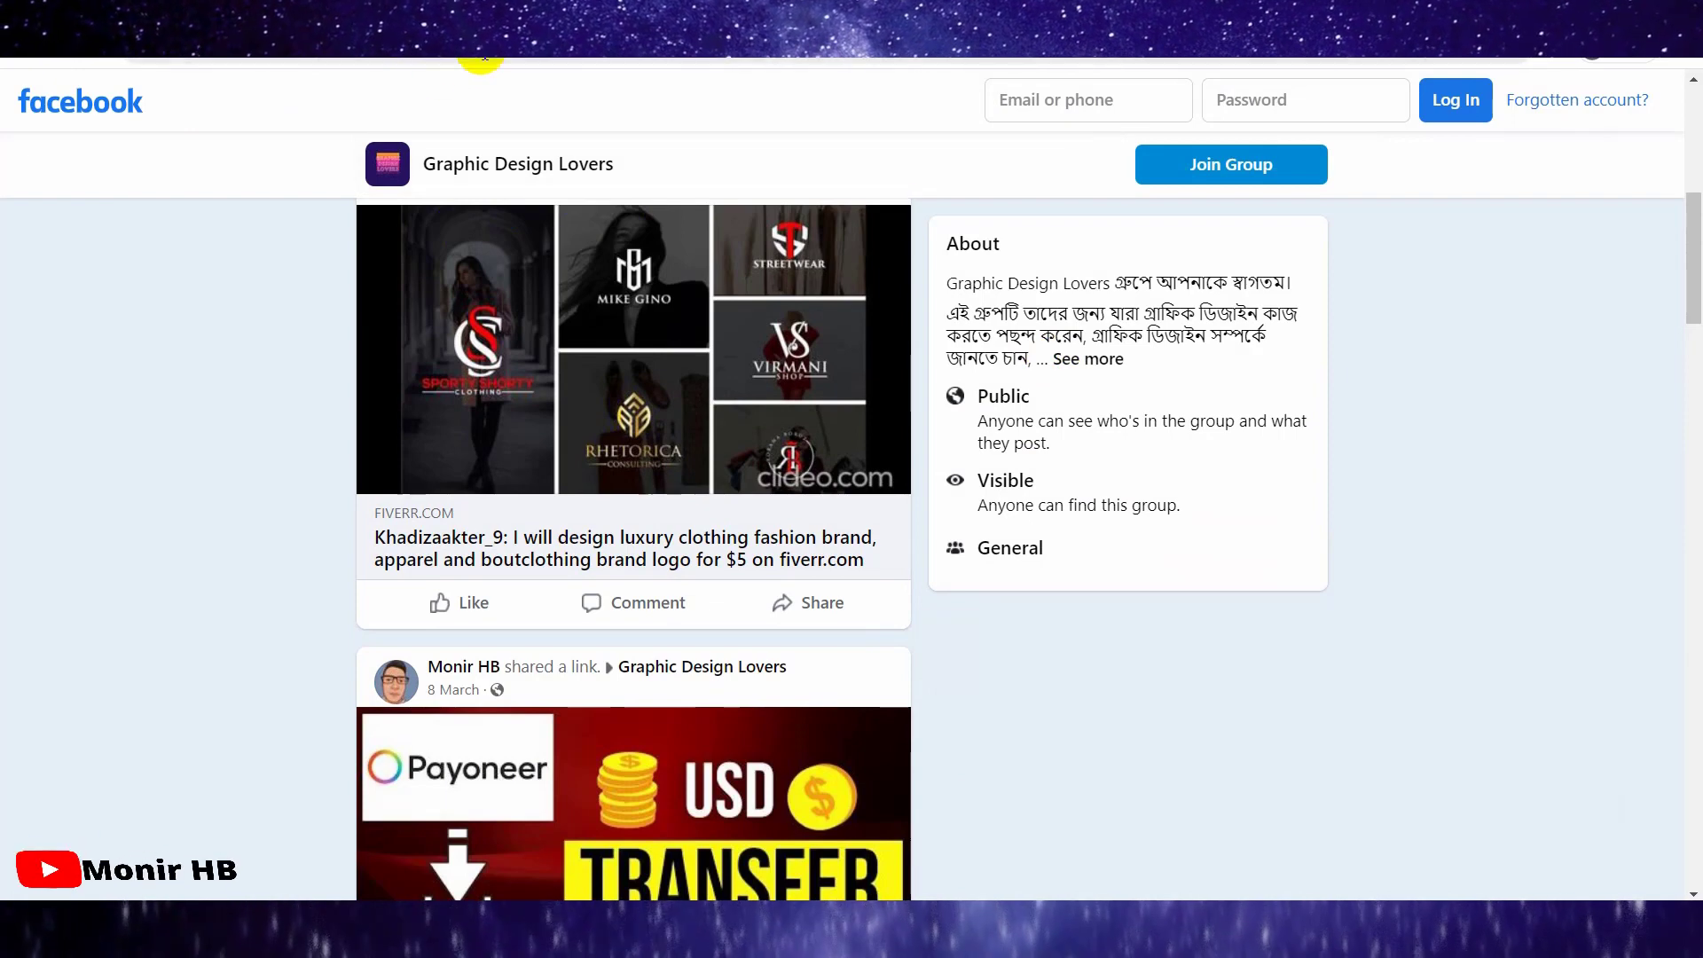
pyautogui.click(164, 17)
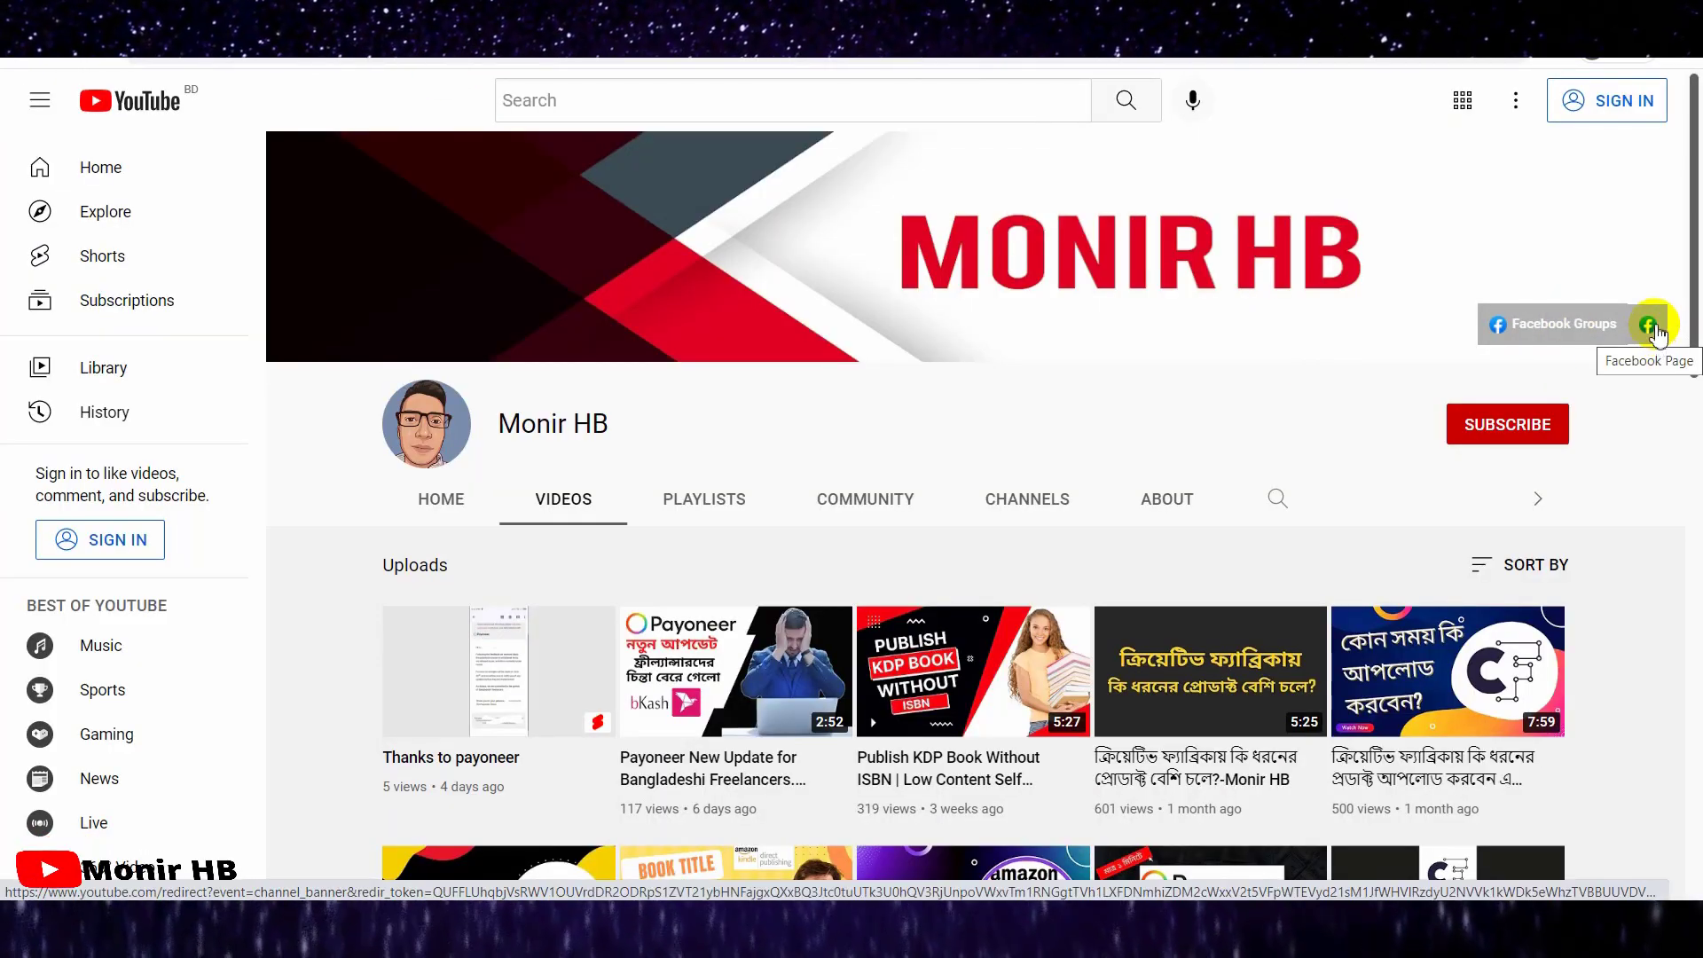
pyautogui.click(1651, 327)
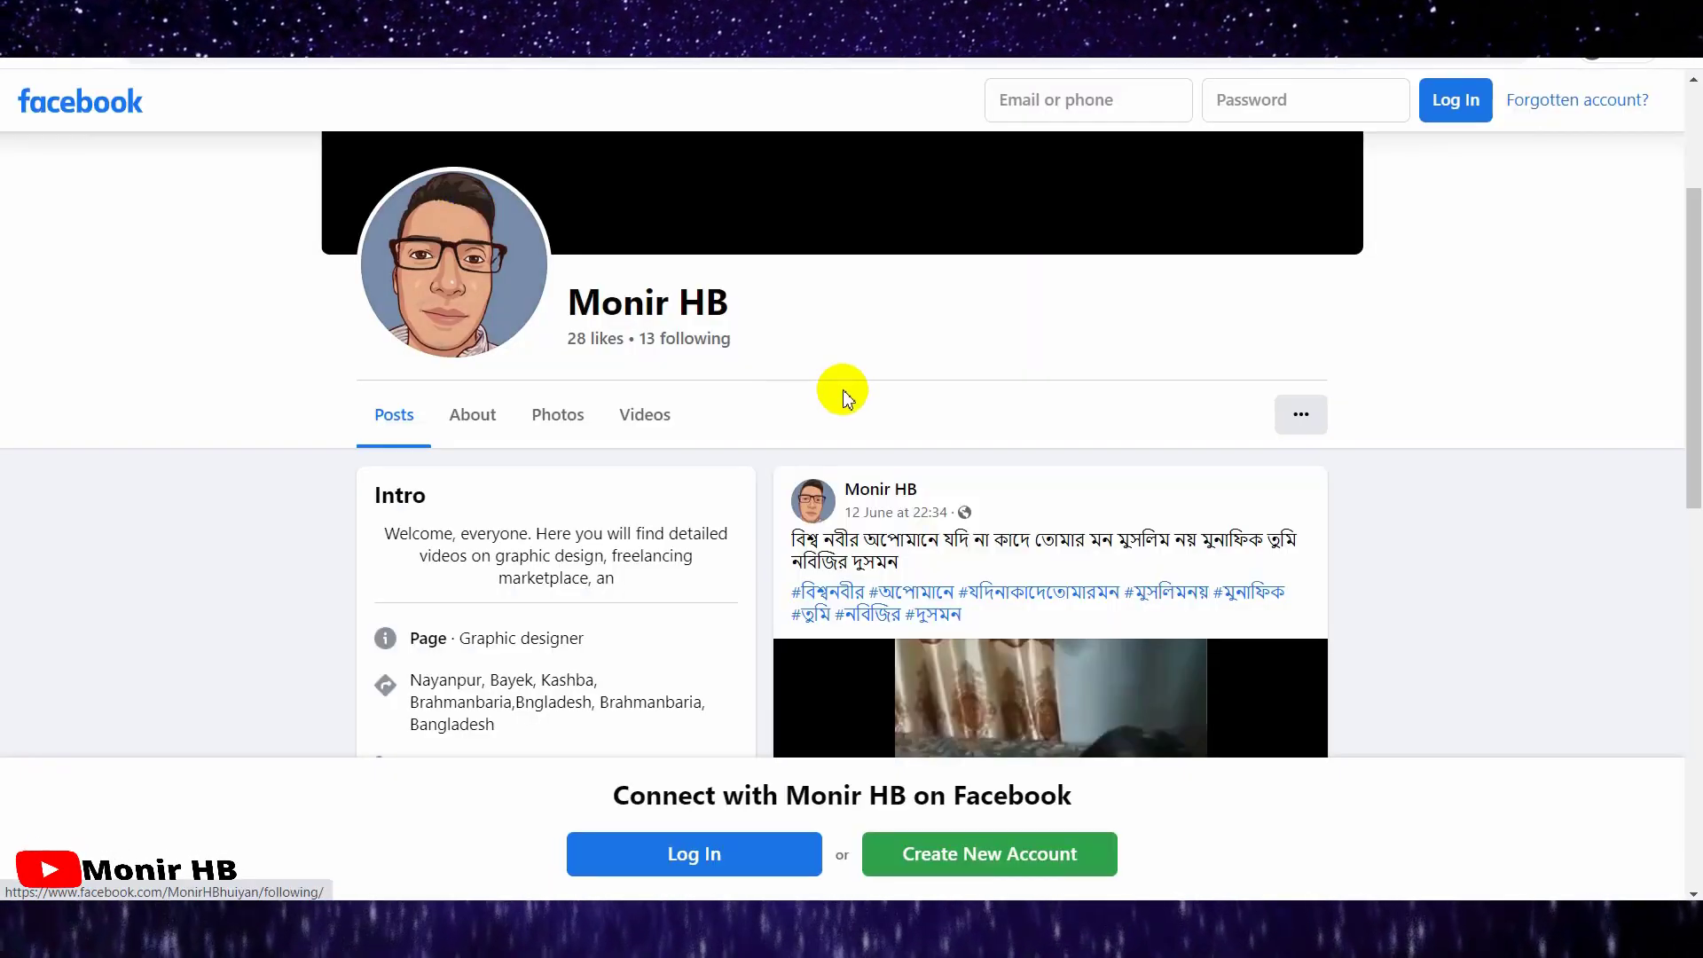
pyautogui.scroll(-7, 947, 430)
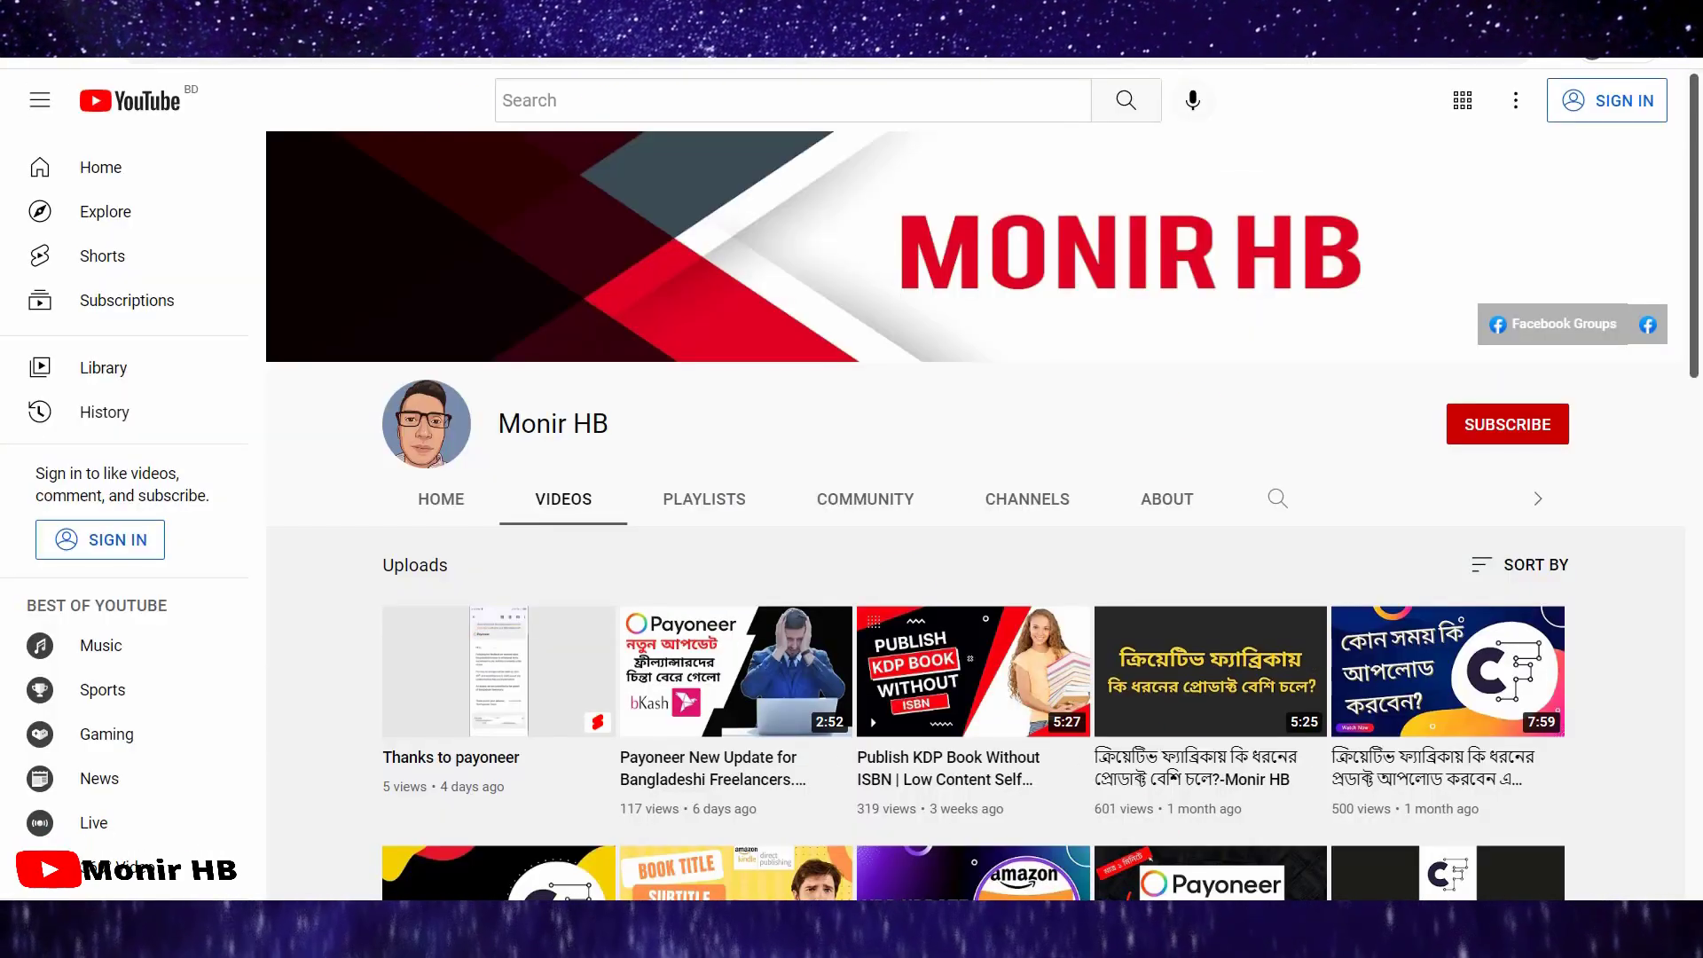
# - Switch to the signed-in Facebook page and copy its URL
pyautogui.click(1159, 922)
pyautogui.click(1158, 922)
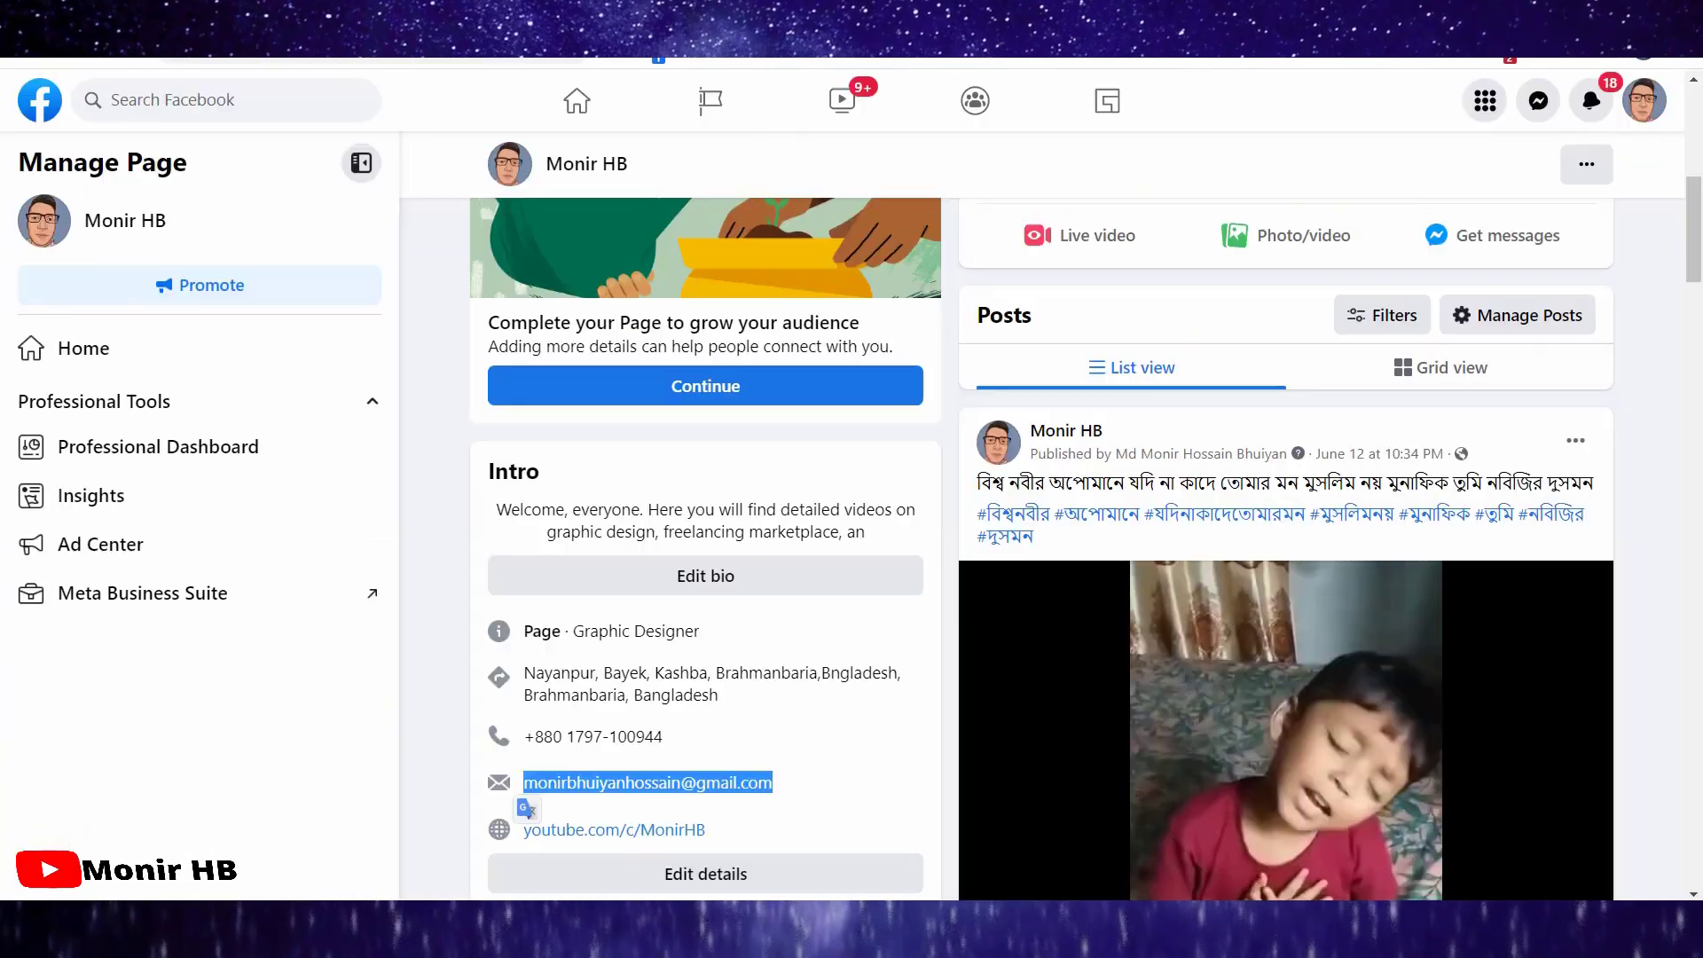
pyautogui.click(376, 43)
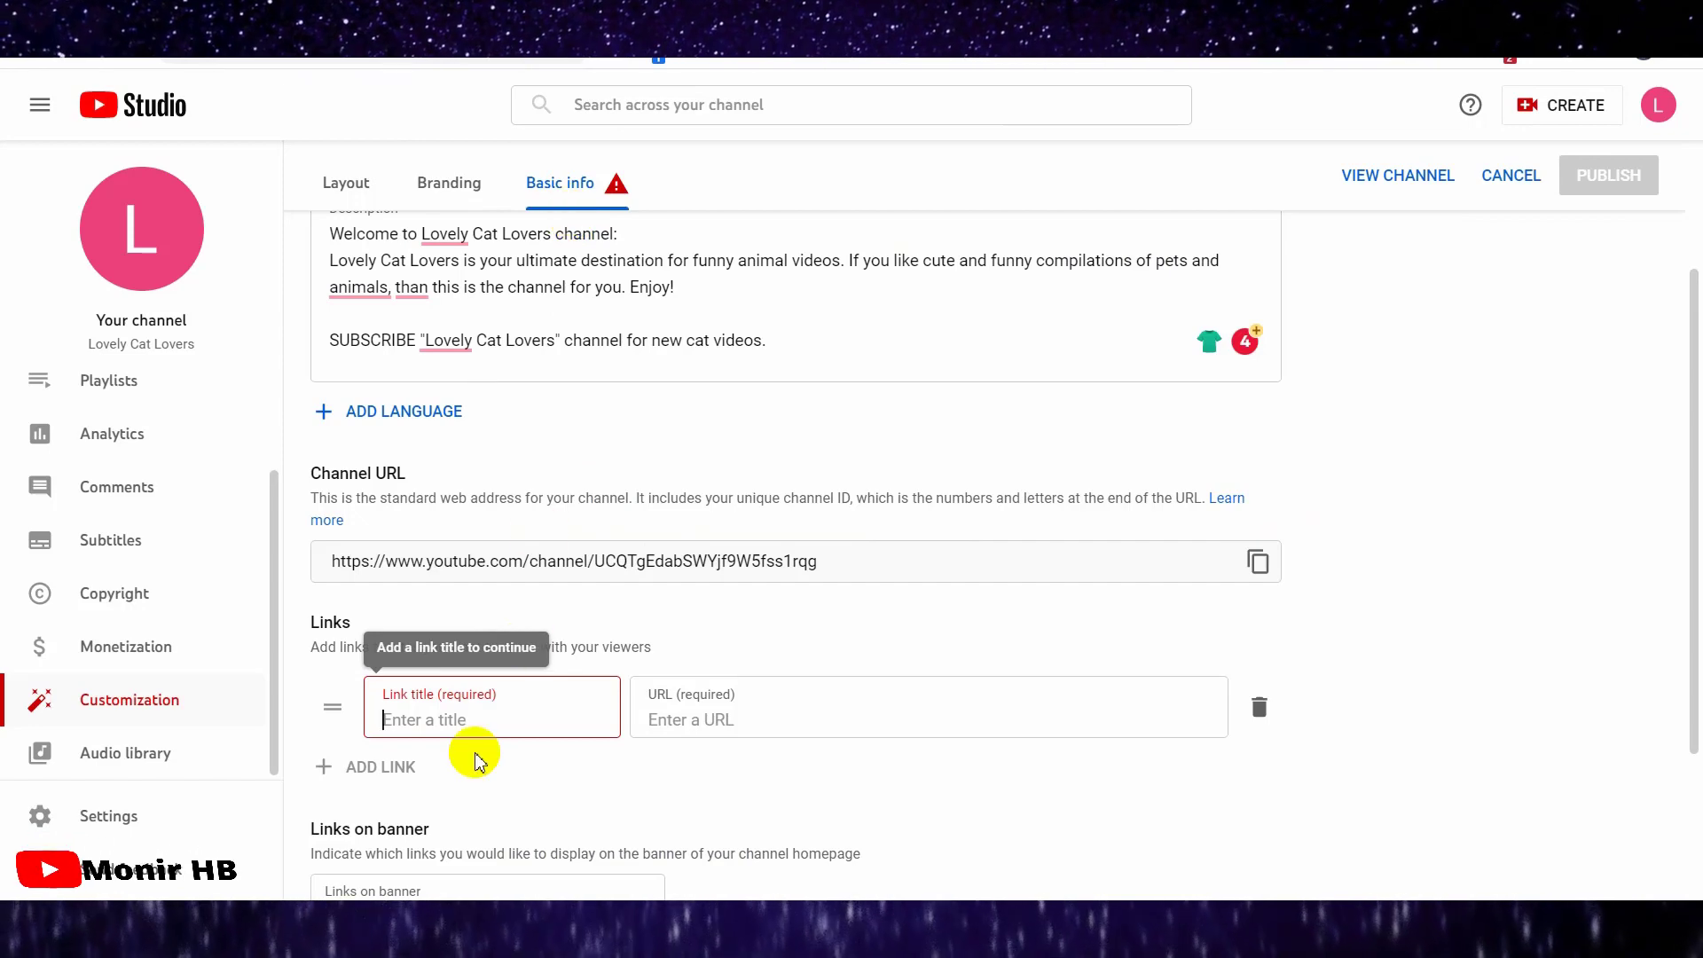
# - Fill in the new channel link with the copied Facebook page URL and the title "Fb page"
pyautogui.click(710, 711)
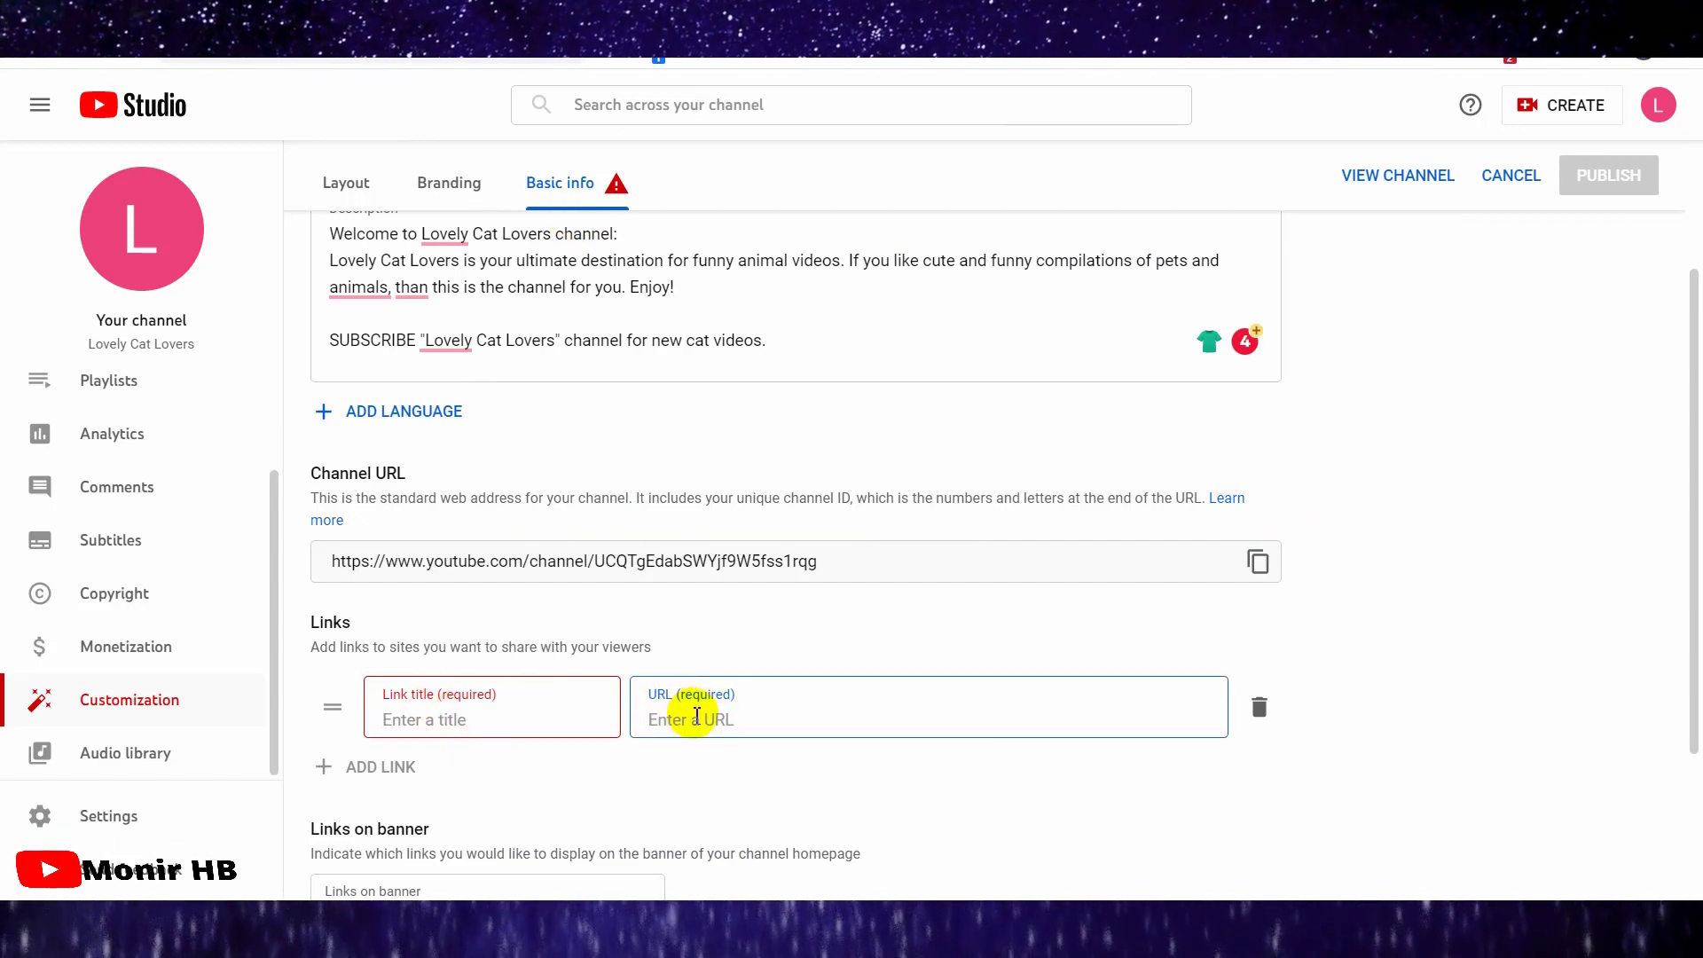
pyautogui.hotkey('ctrl', 'v')
pyautogui.click(450, 720)
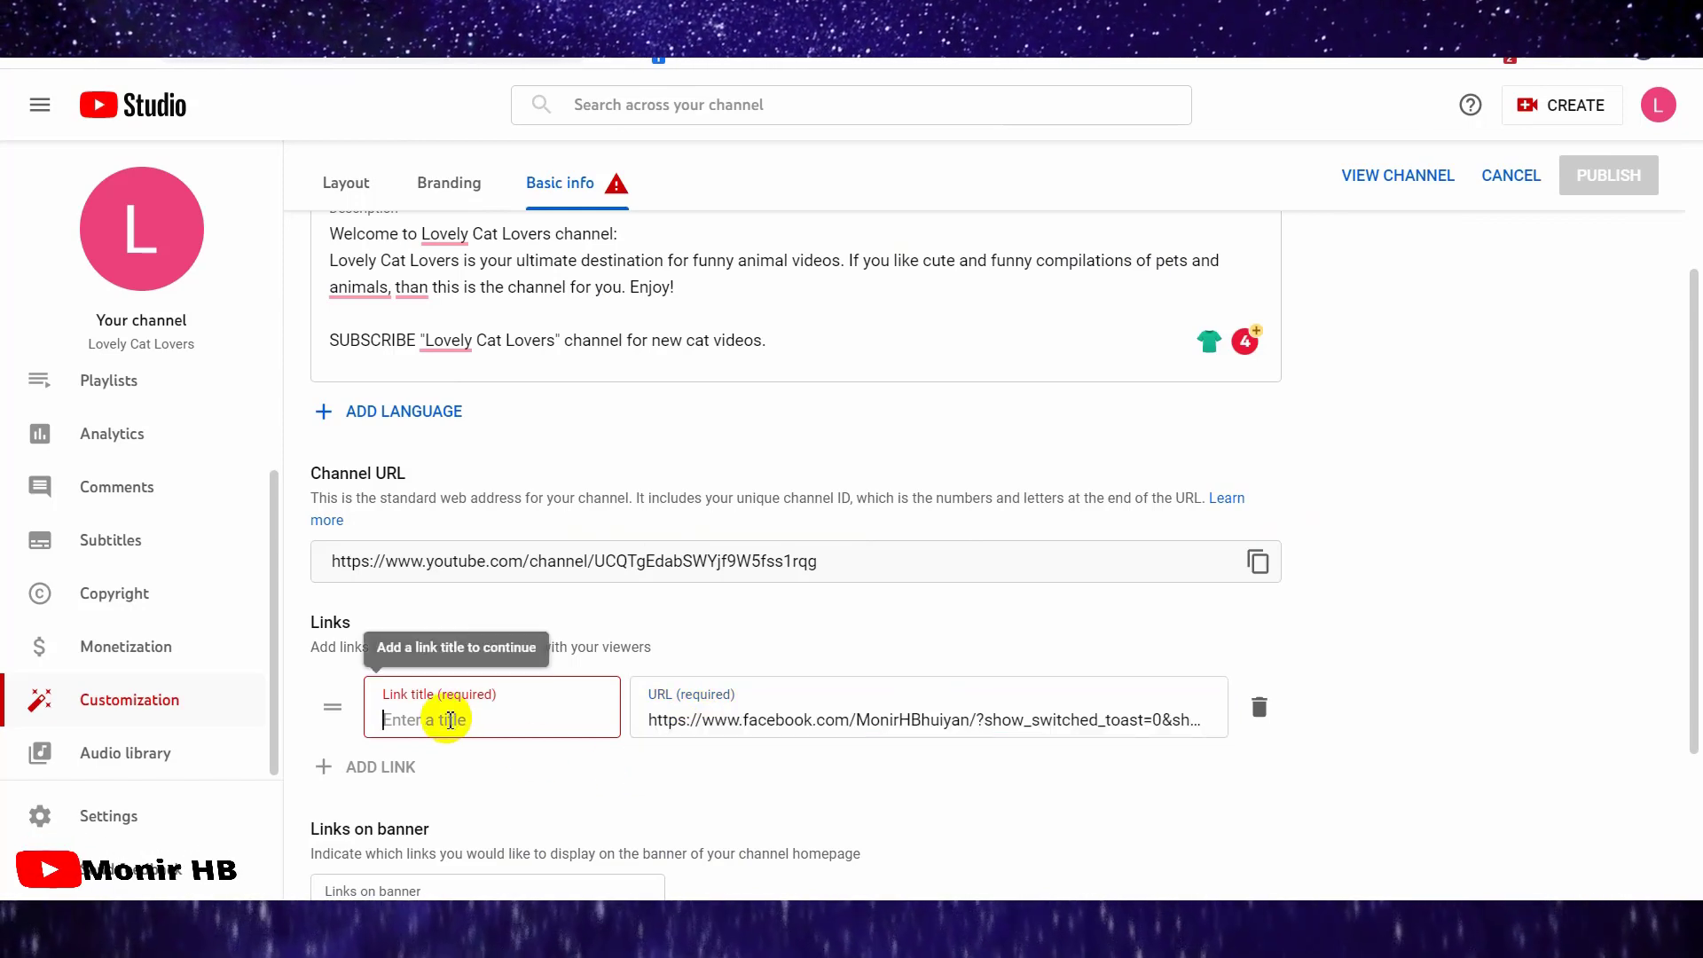
pyautogui.write('f')
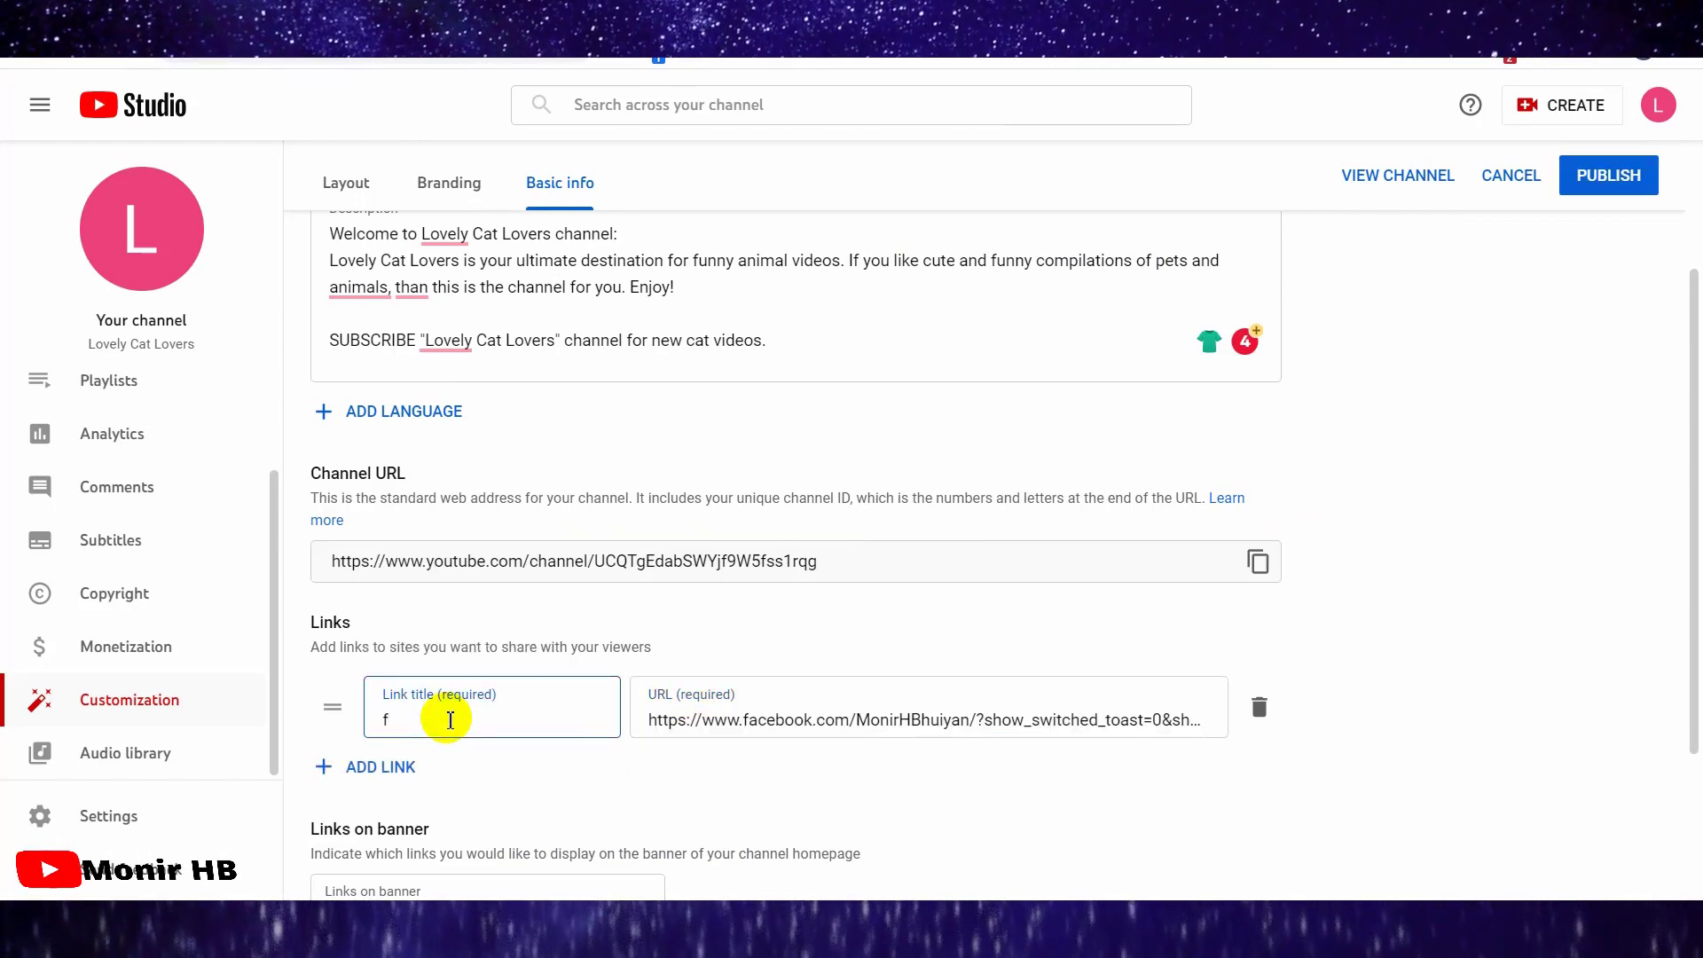
pyautogui.press('BackSpace')
pyautogui.write('Fb page')
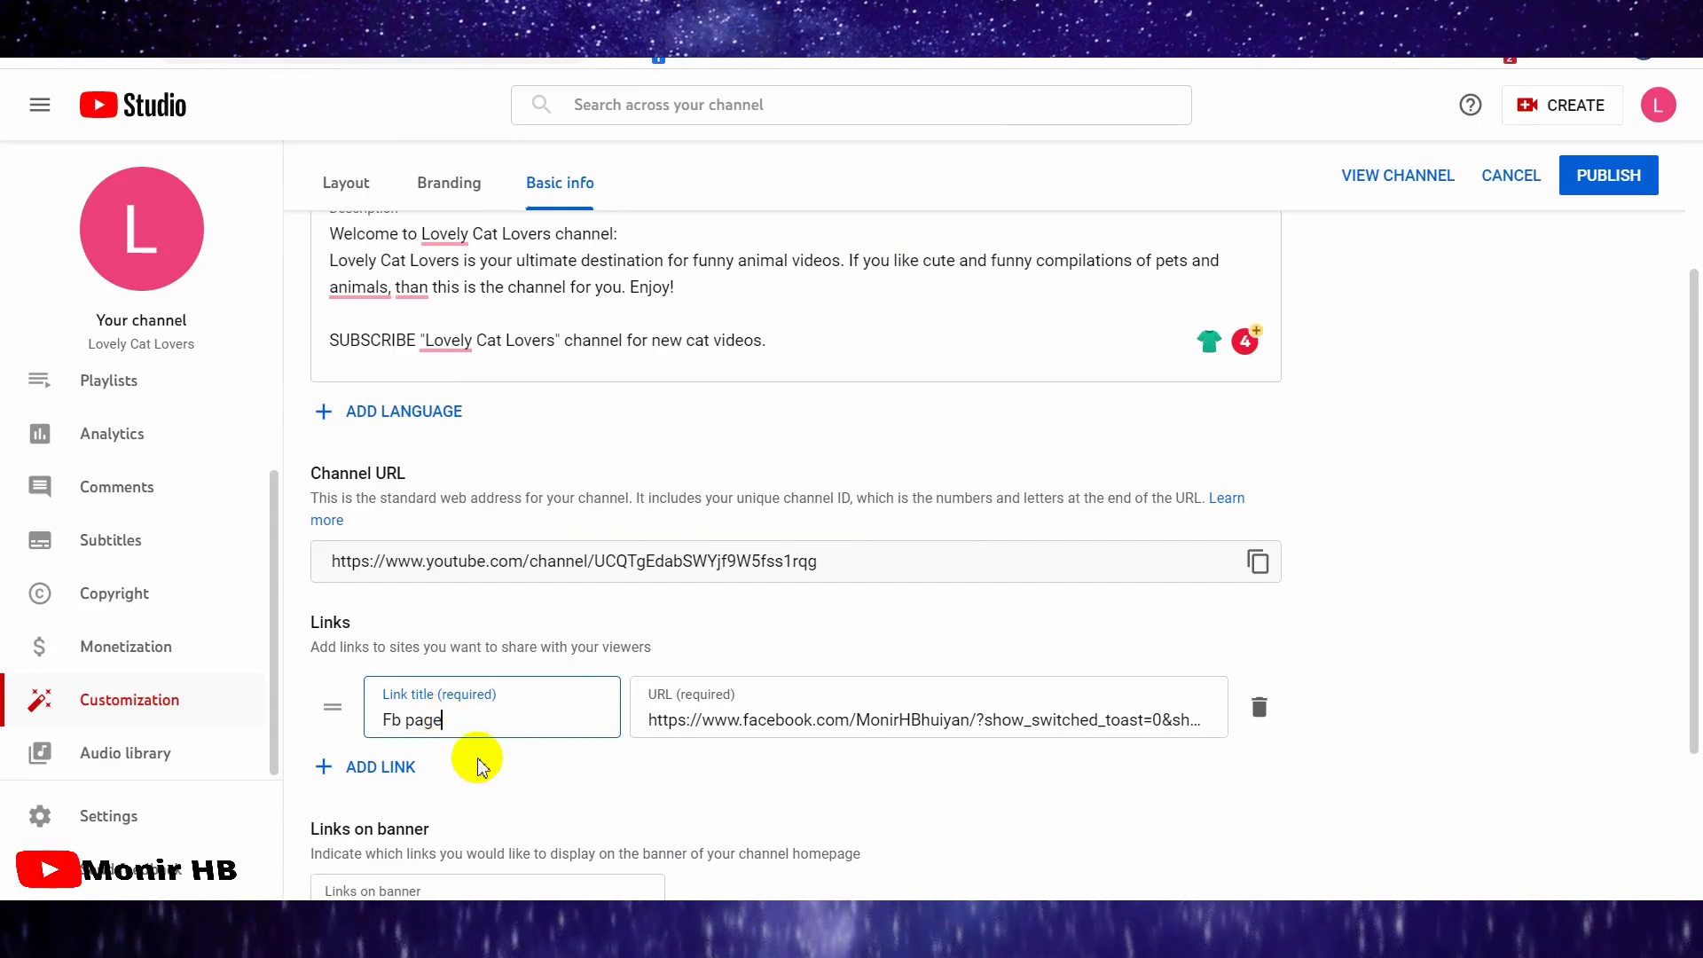
pyautogui.click(532, 777)
# - Review the options for how many links are displayed on the channel banner, keeping First 5 links
pyautogui.scroll(1, 1339, 410)
pyautogui.scroll(2, 901, 502)
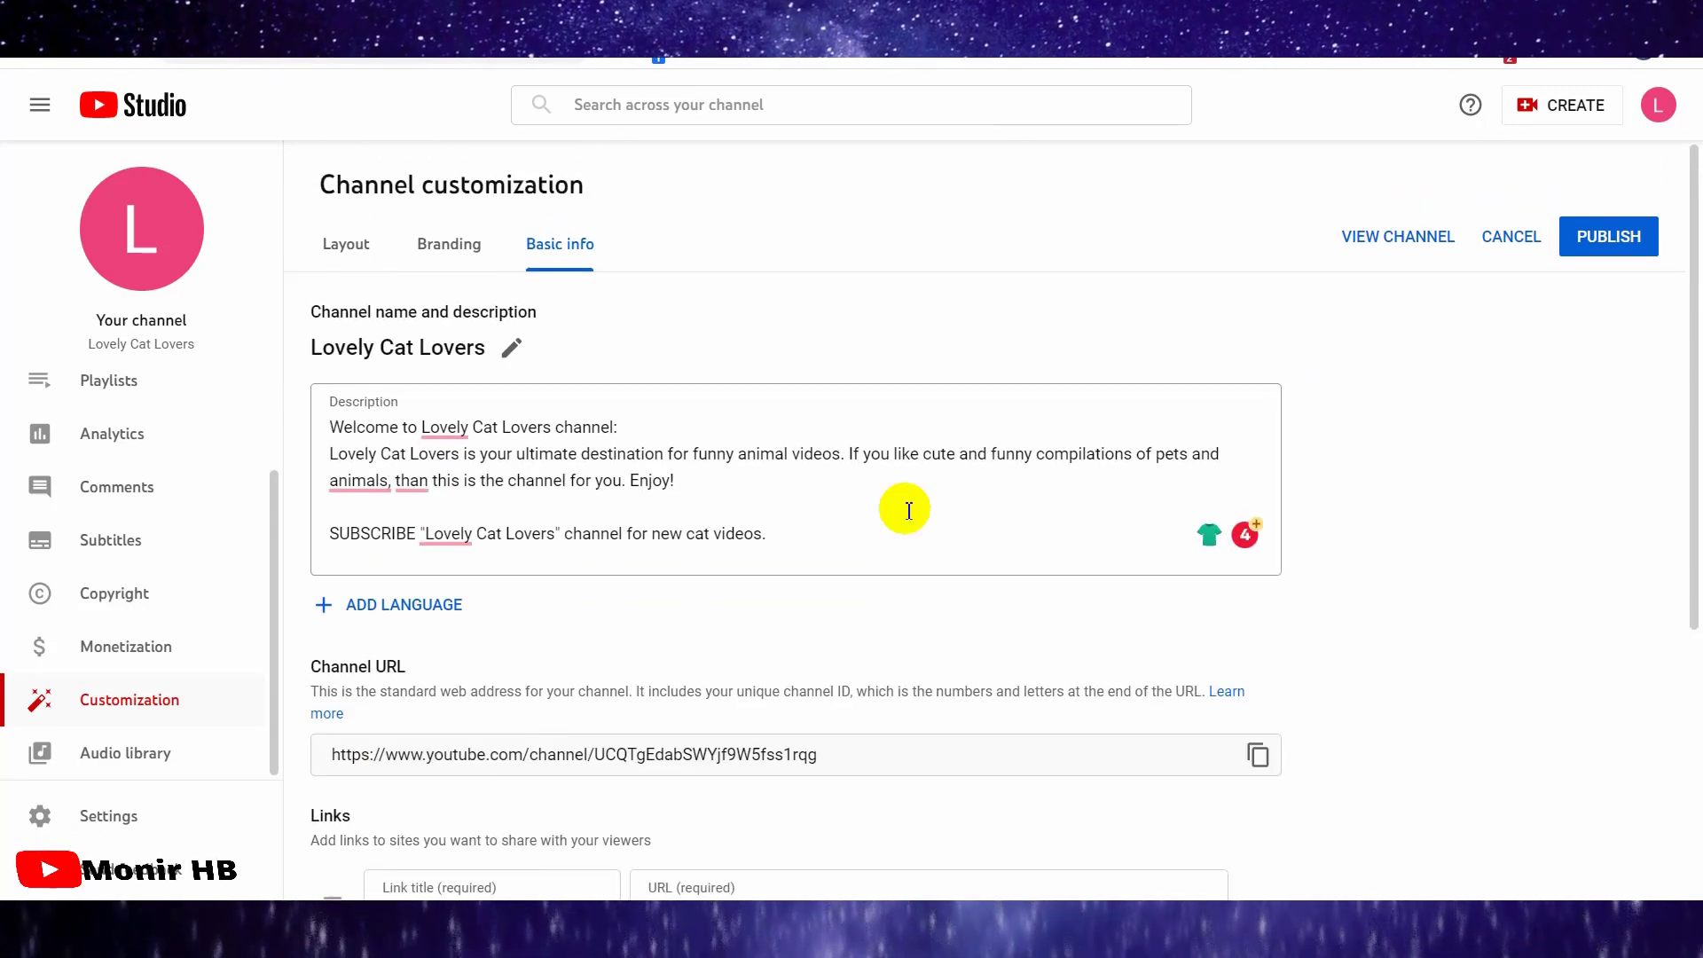
pyautogui.scroll(-5, 639, 461)
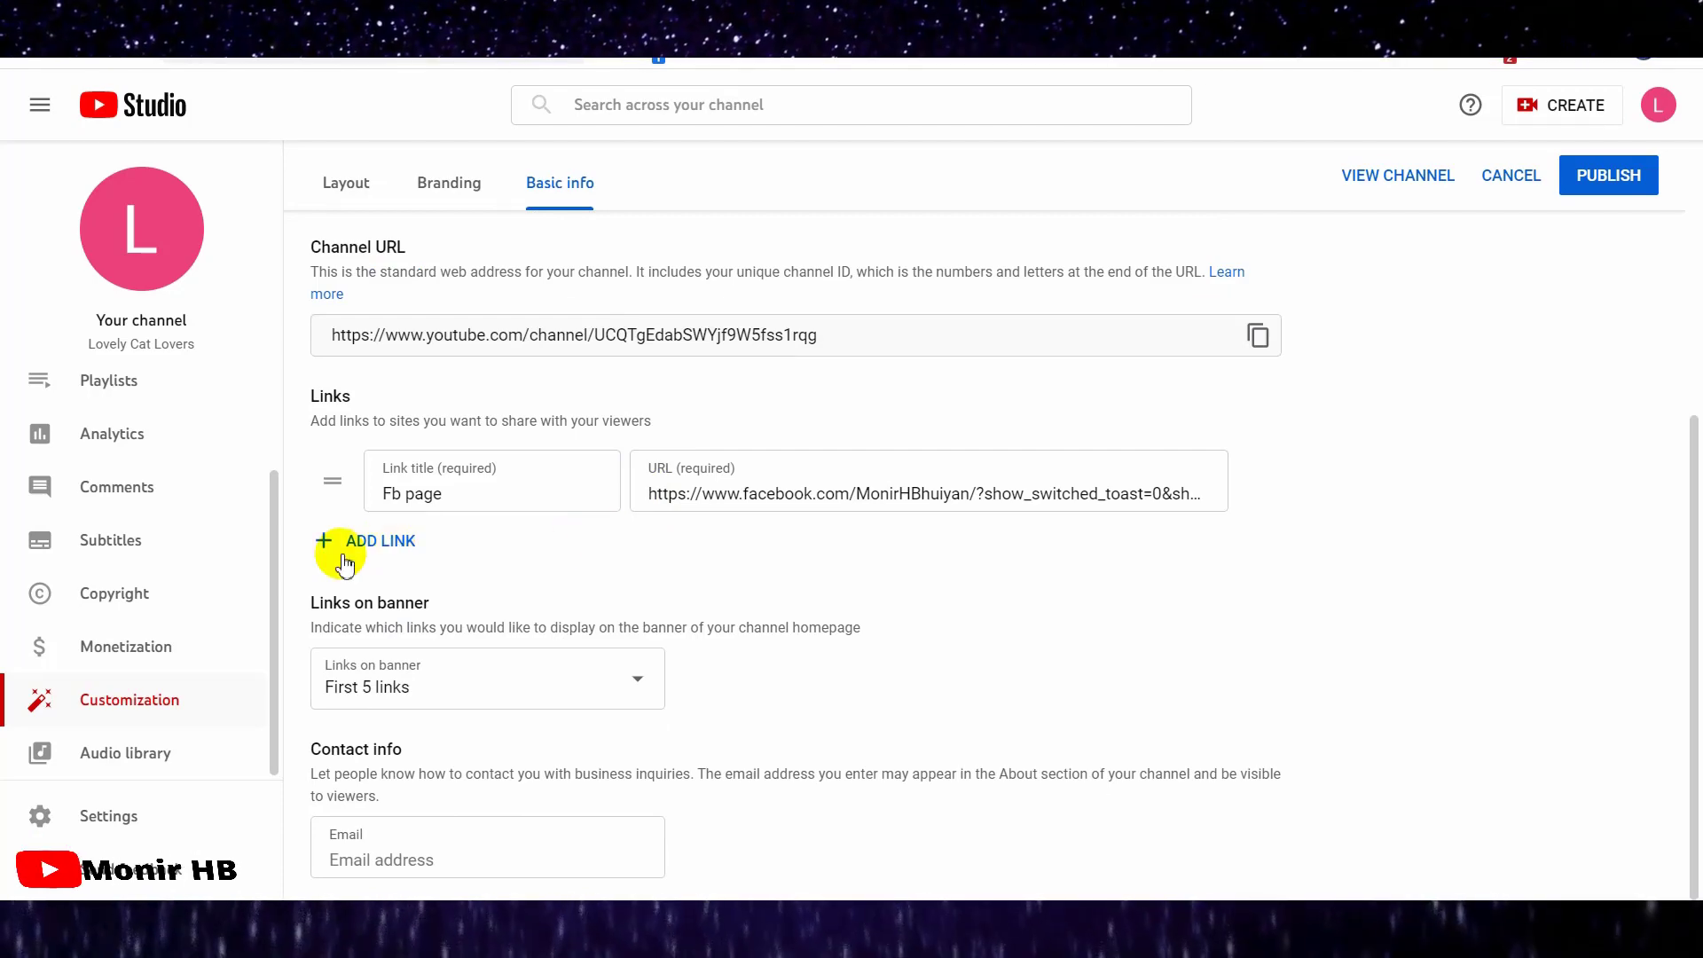
pyautogui.click(636, 683)
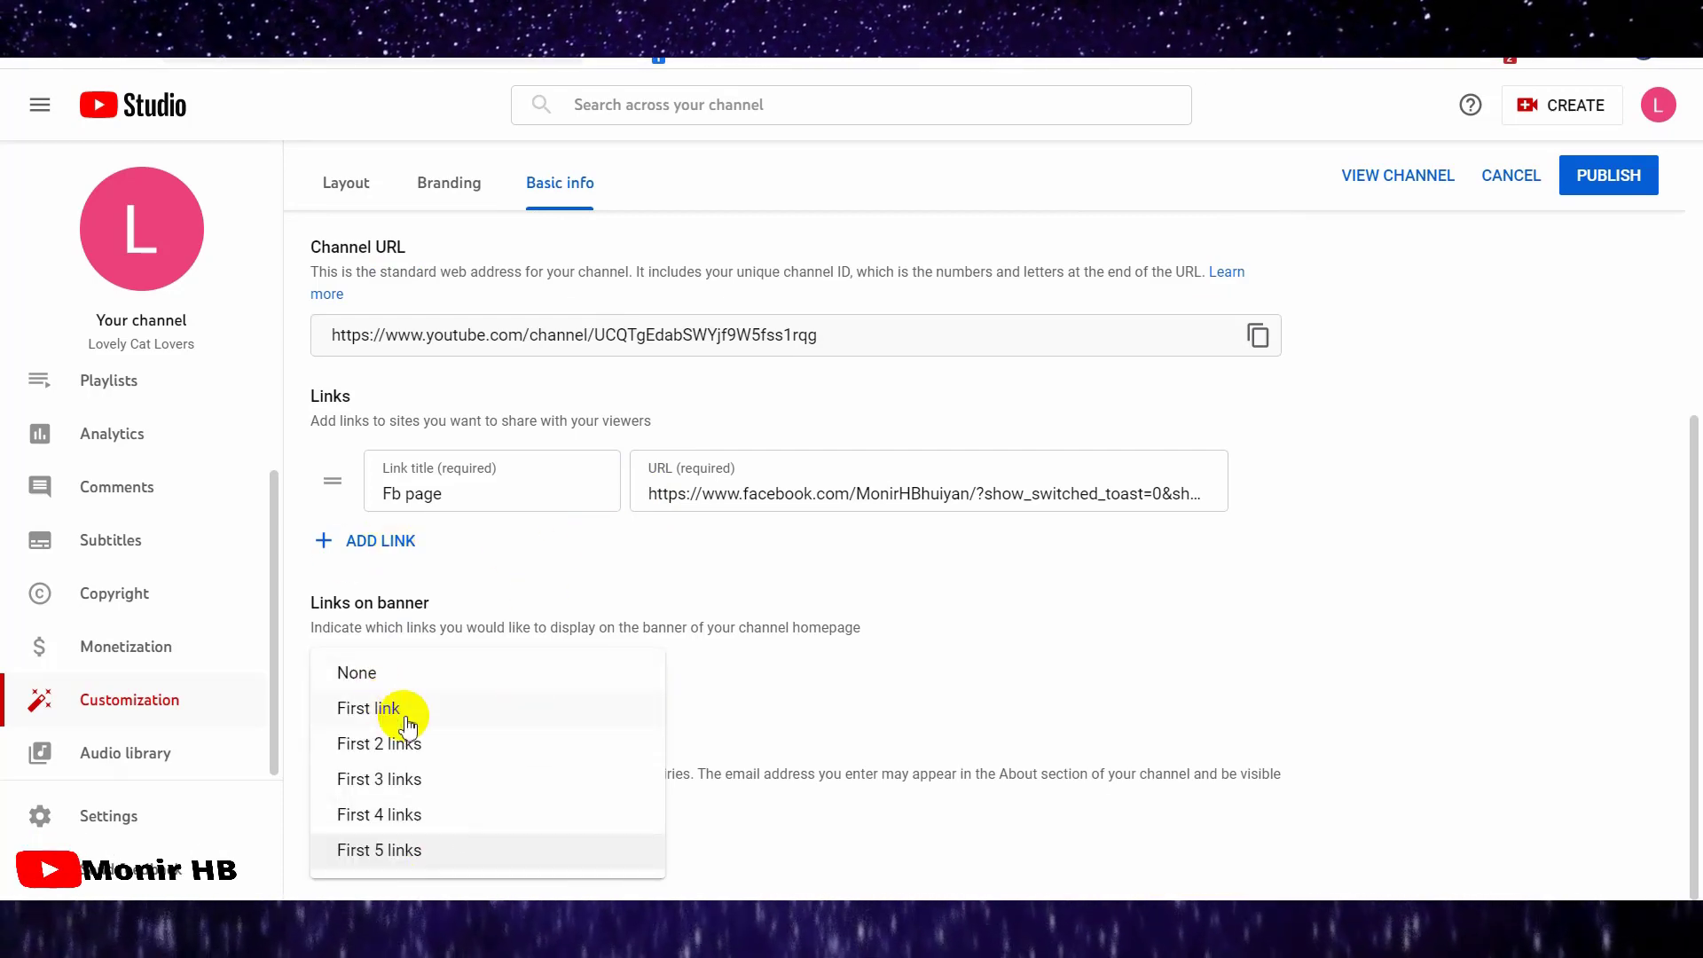
pyautogui.click(655, 552)
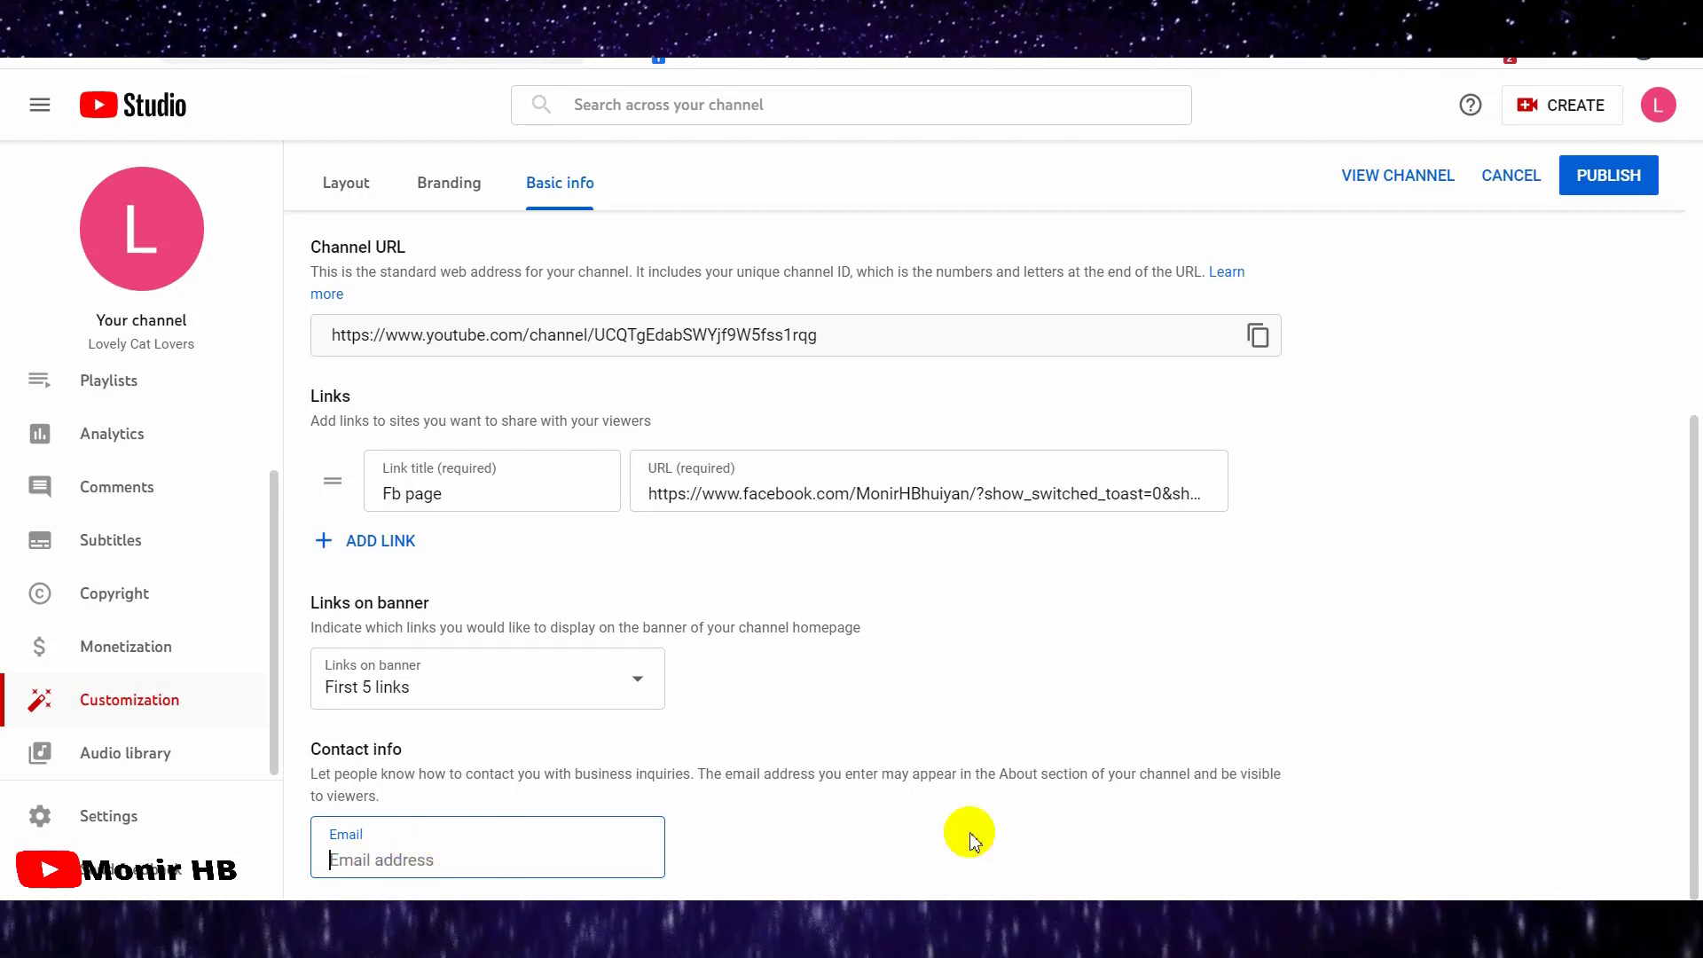
# - Copy the contact email from the Lovely Cat Lovers Notepad file into the channel's contact info
pyautogui.click(1003, 932)
pyautogui.scroll(-2, 1266, 694)
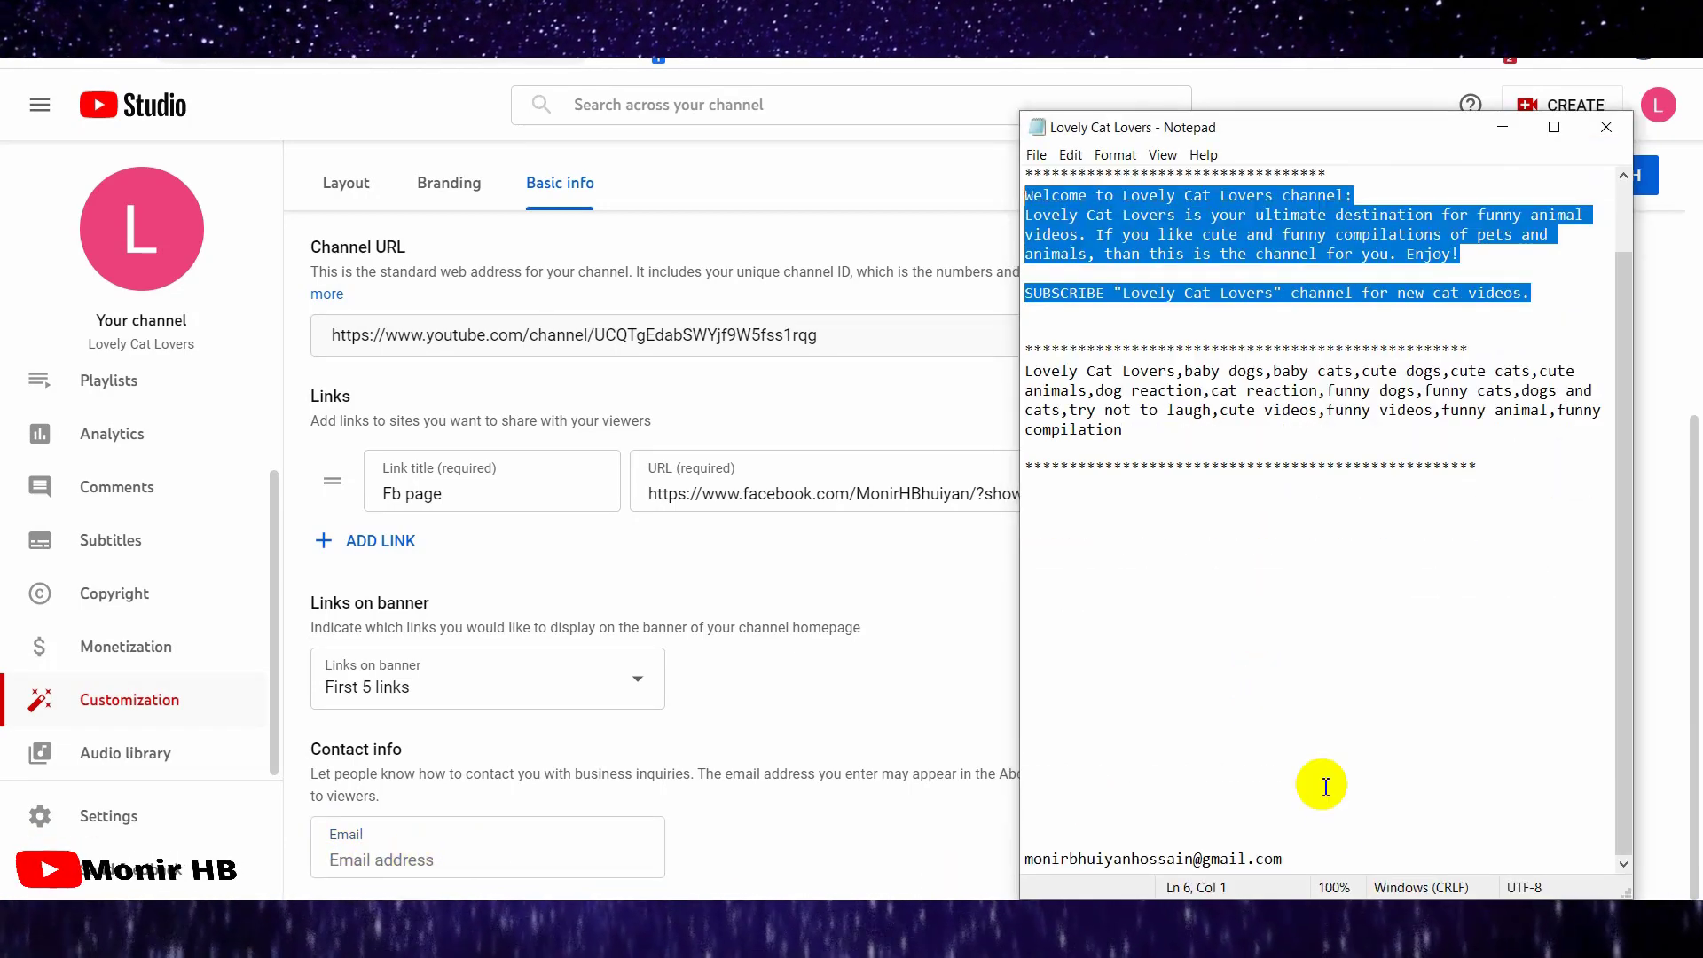
pyautogui.moveTo(1283, 858); pyautogui.dragTo(1027, 860)
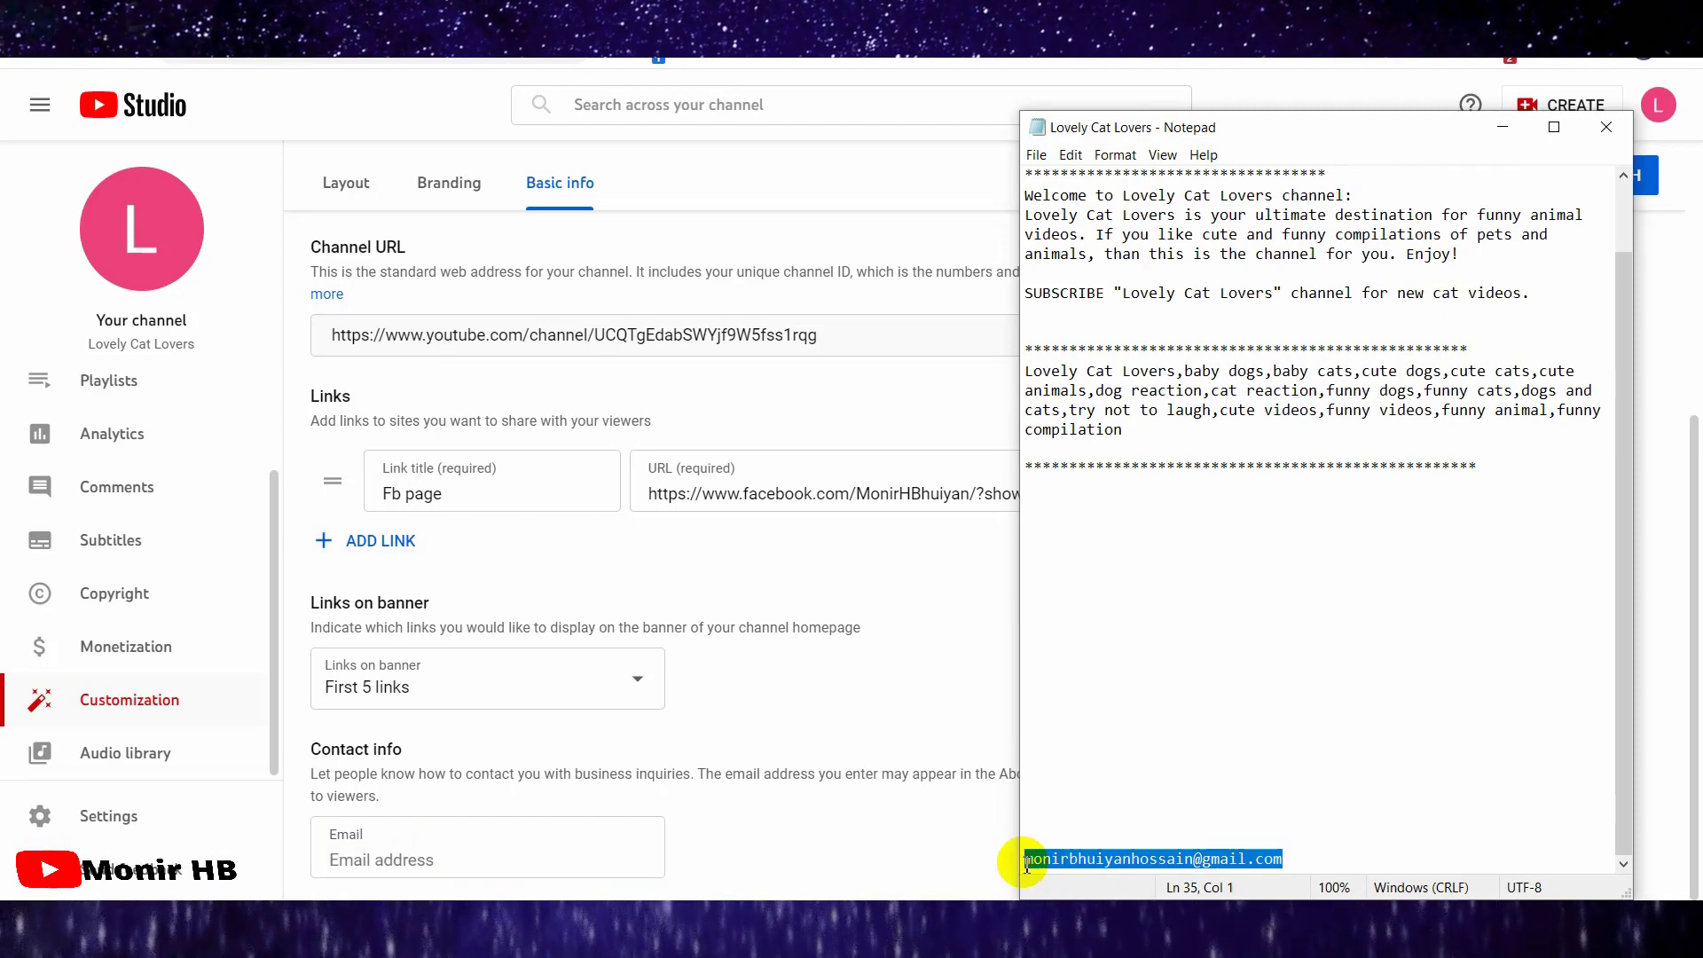
pyautogui.click(453, 860)
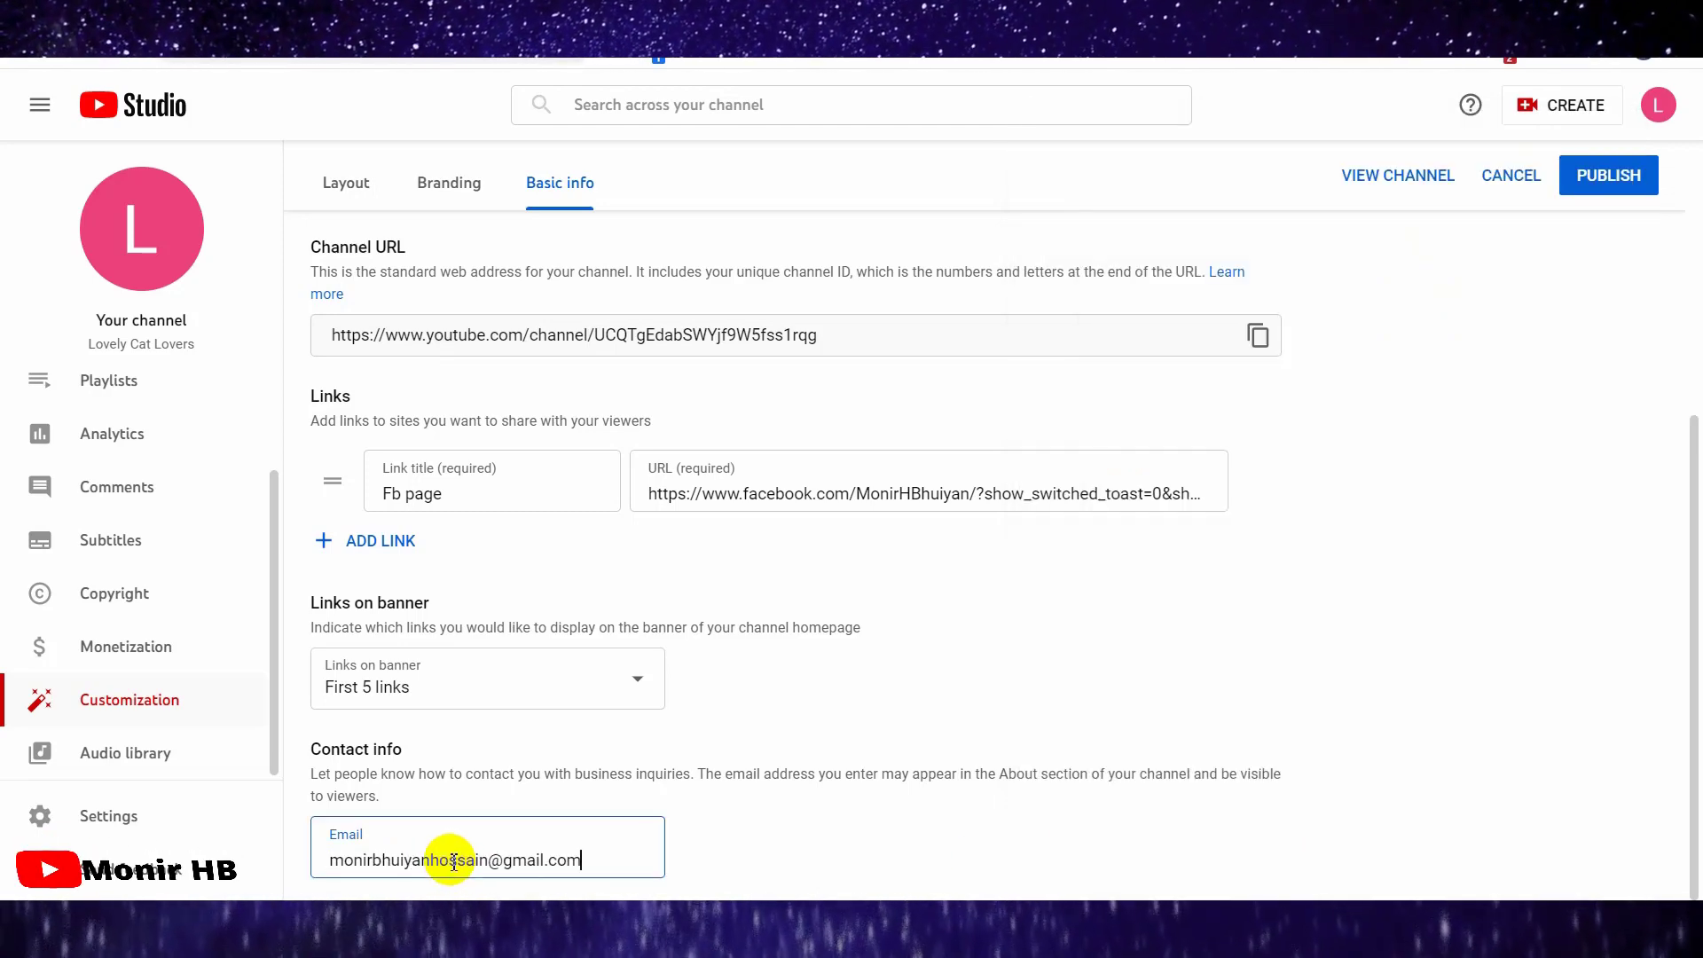
# - Publish the basic info changes and open the channel page
pyautogui.scroll(5, 844, 647)
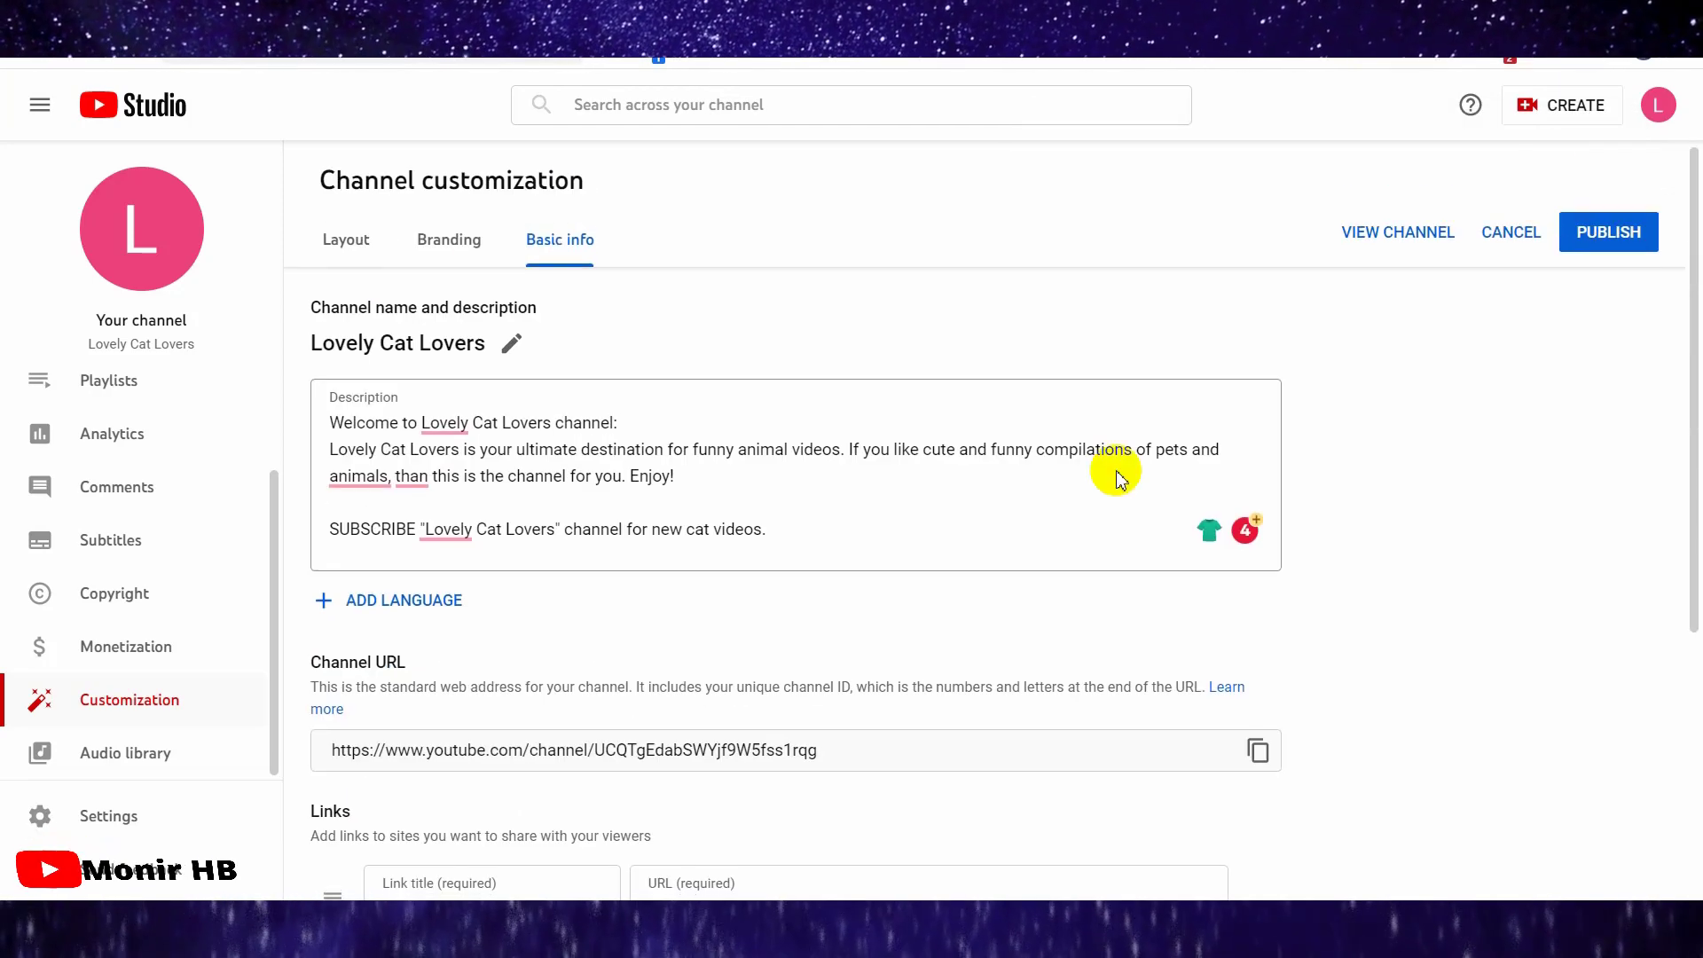
pyautogui.click(1615, 238)
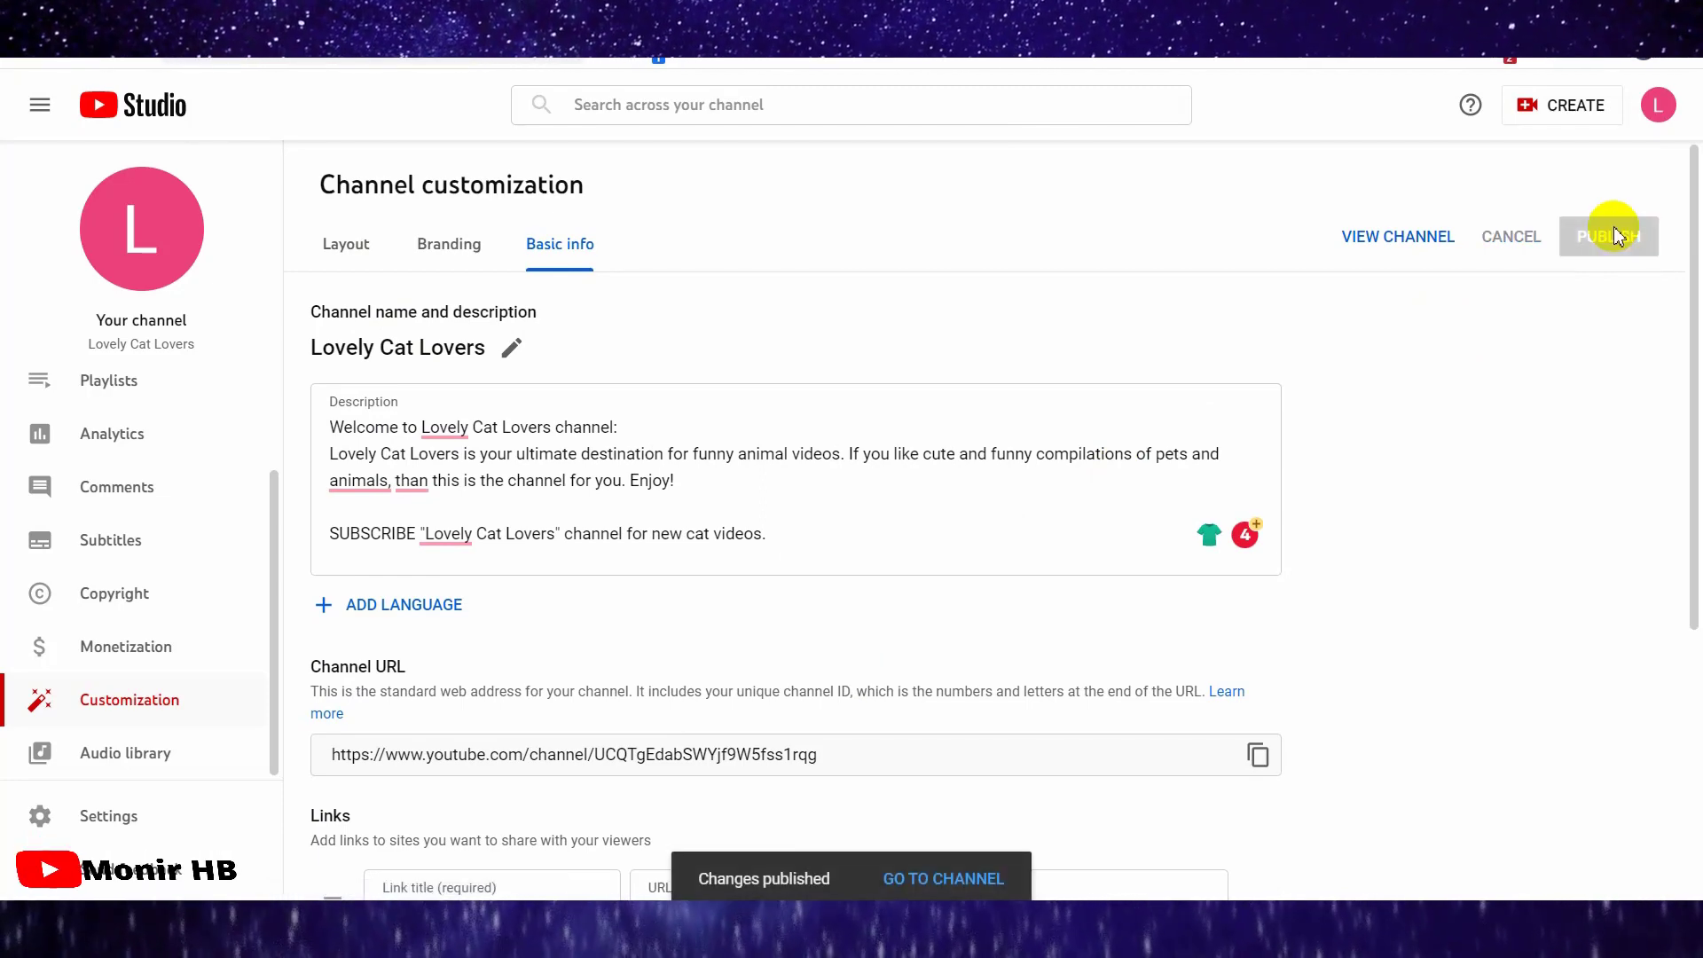
pyautogui.click(938, 881)
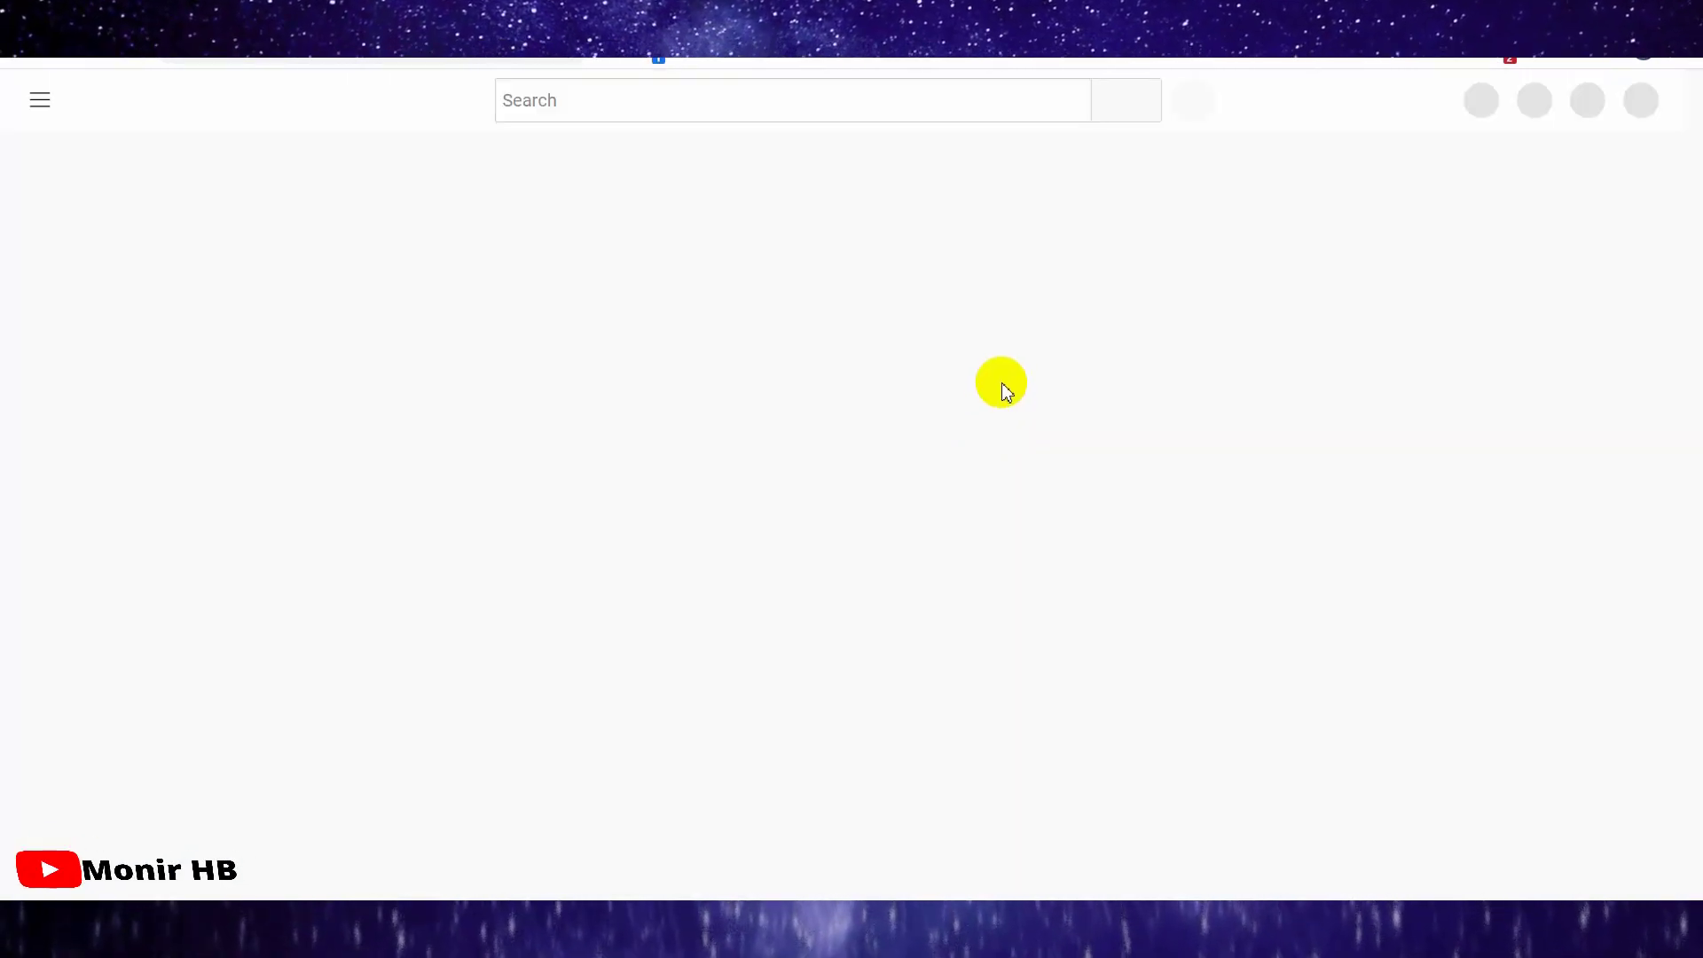
pyautogui.click(1000, 271)
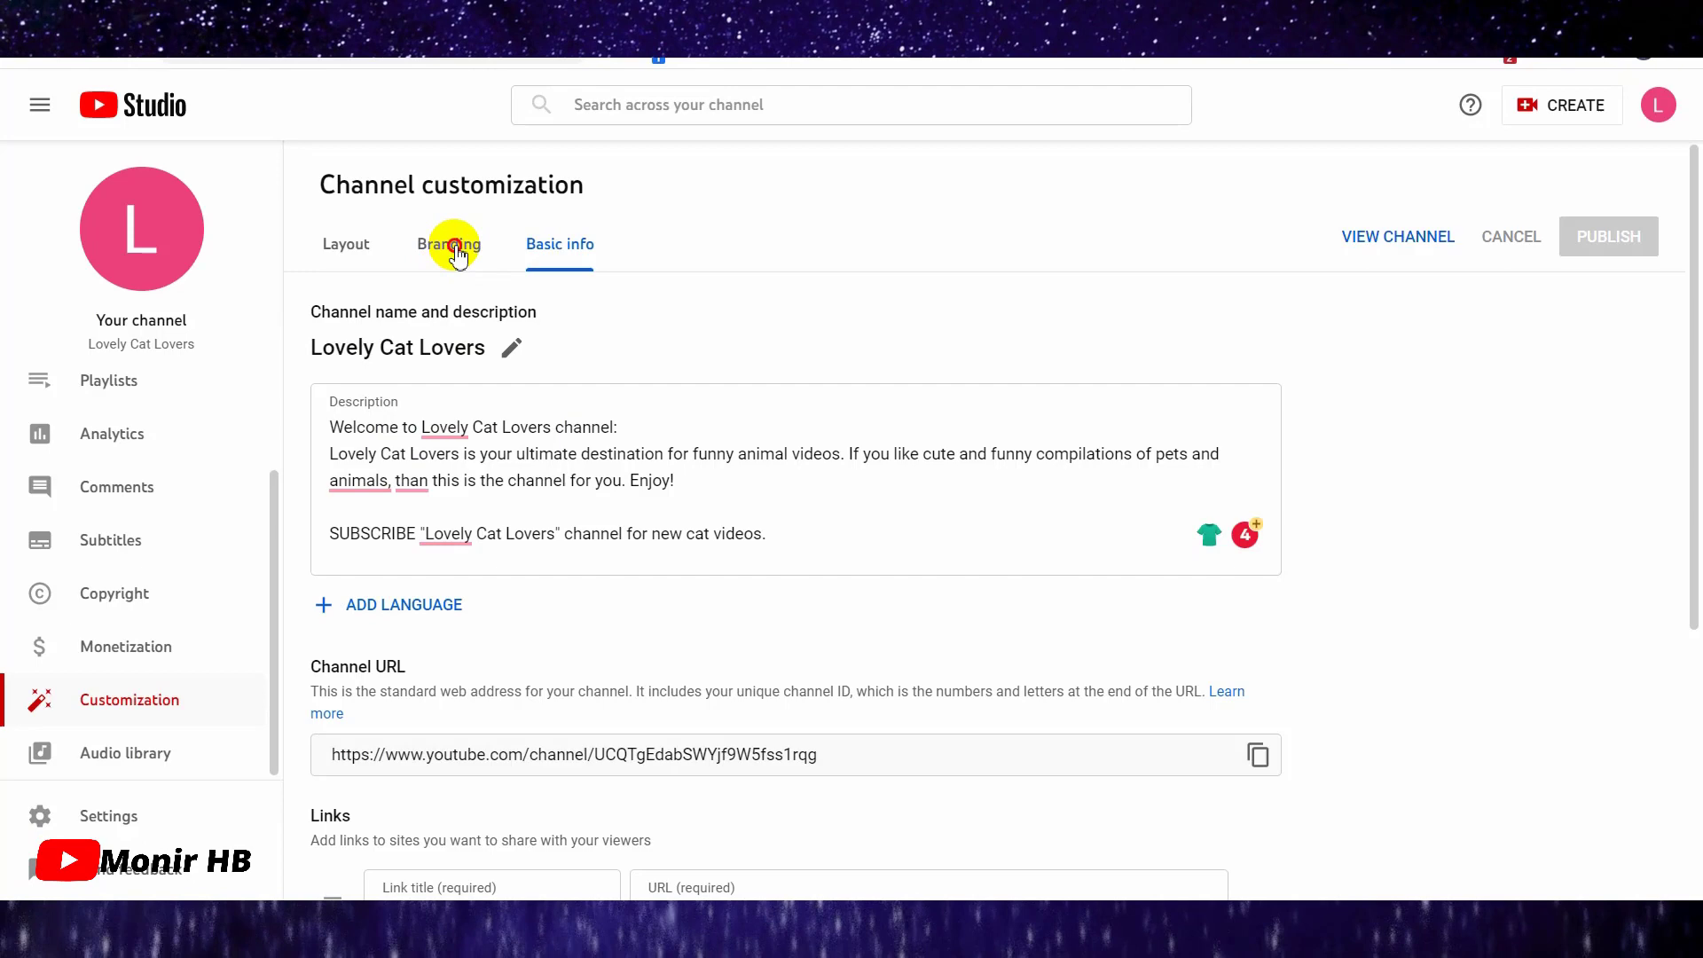
# - Open the channel's branding settings and review the picture, banner image and video watermark requirements
pyautogui.click(456, 252)
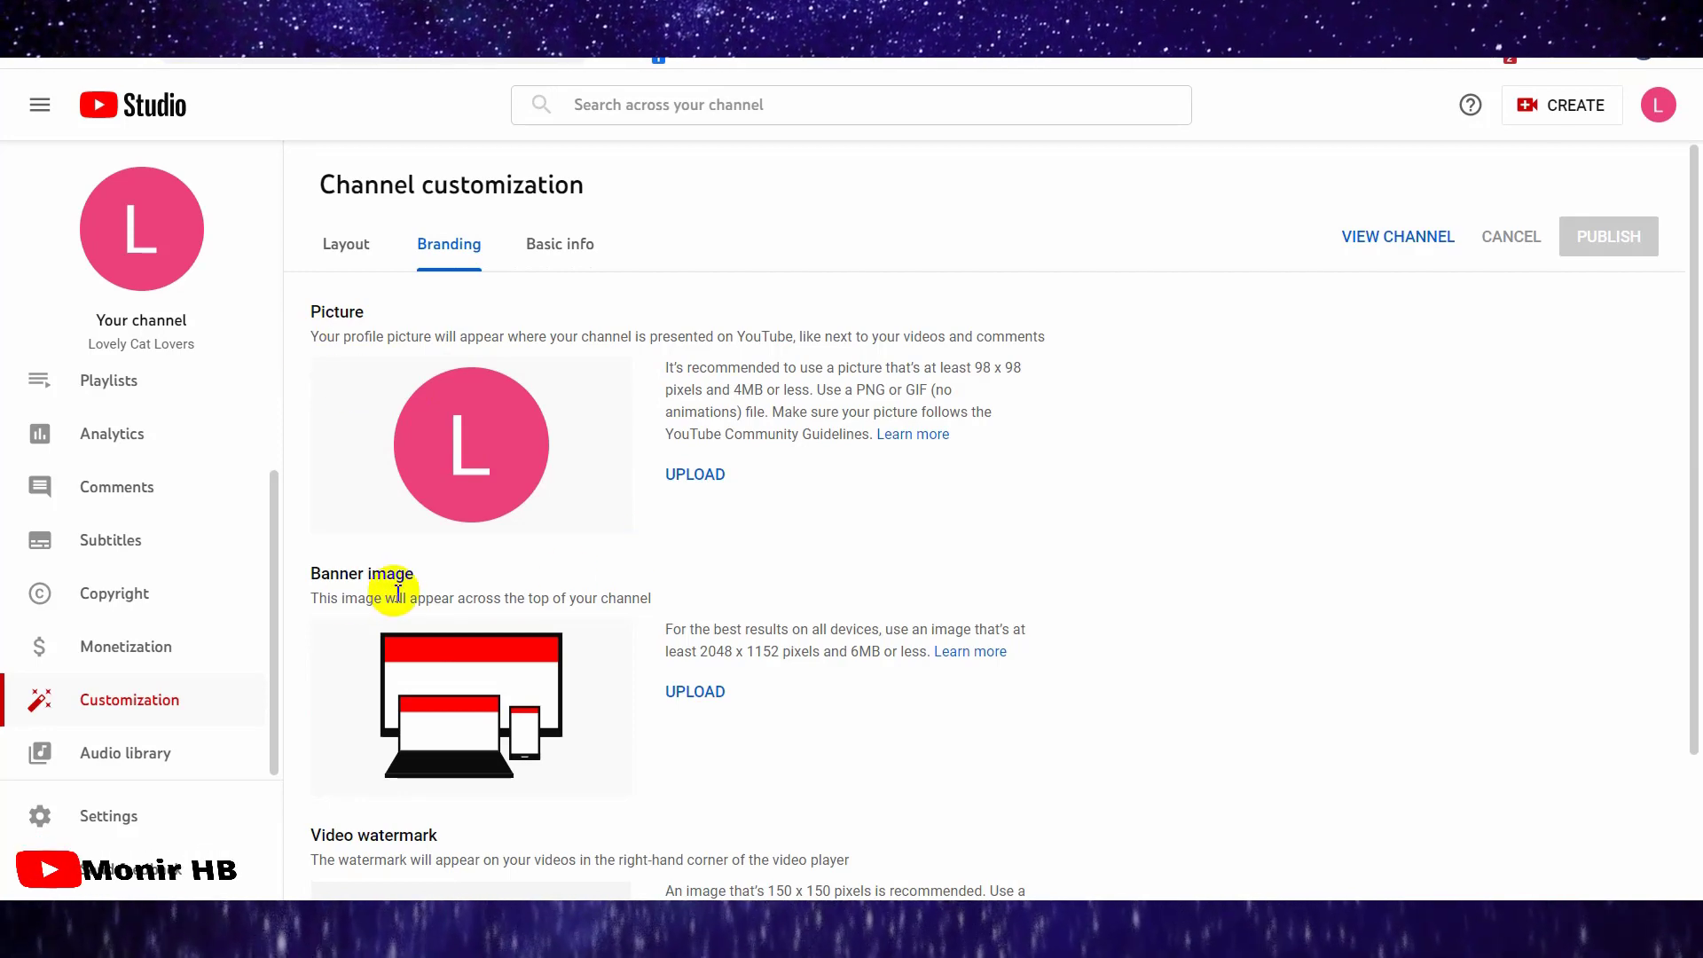
pyautogui.scroll(-1, 532, 592)
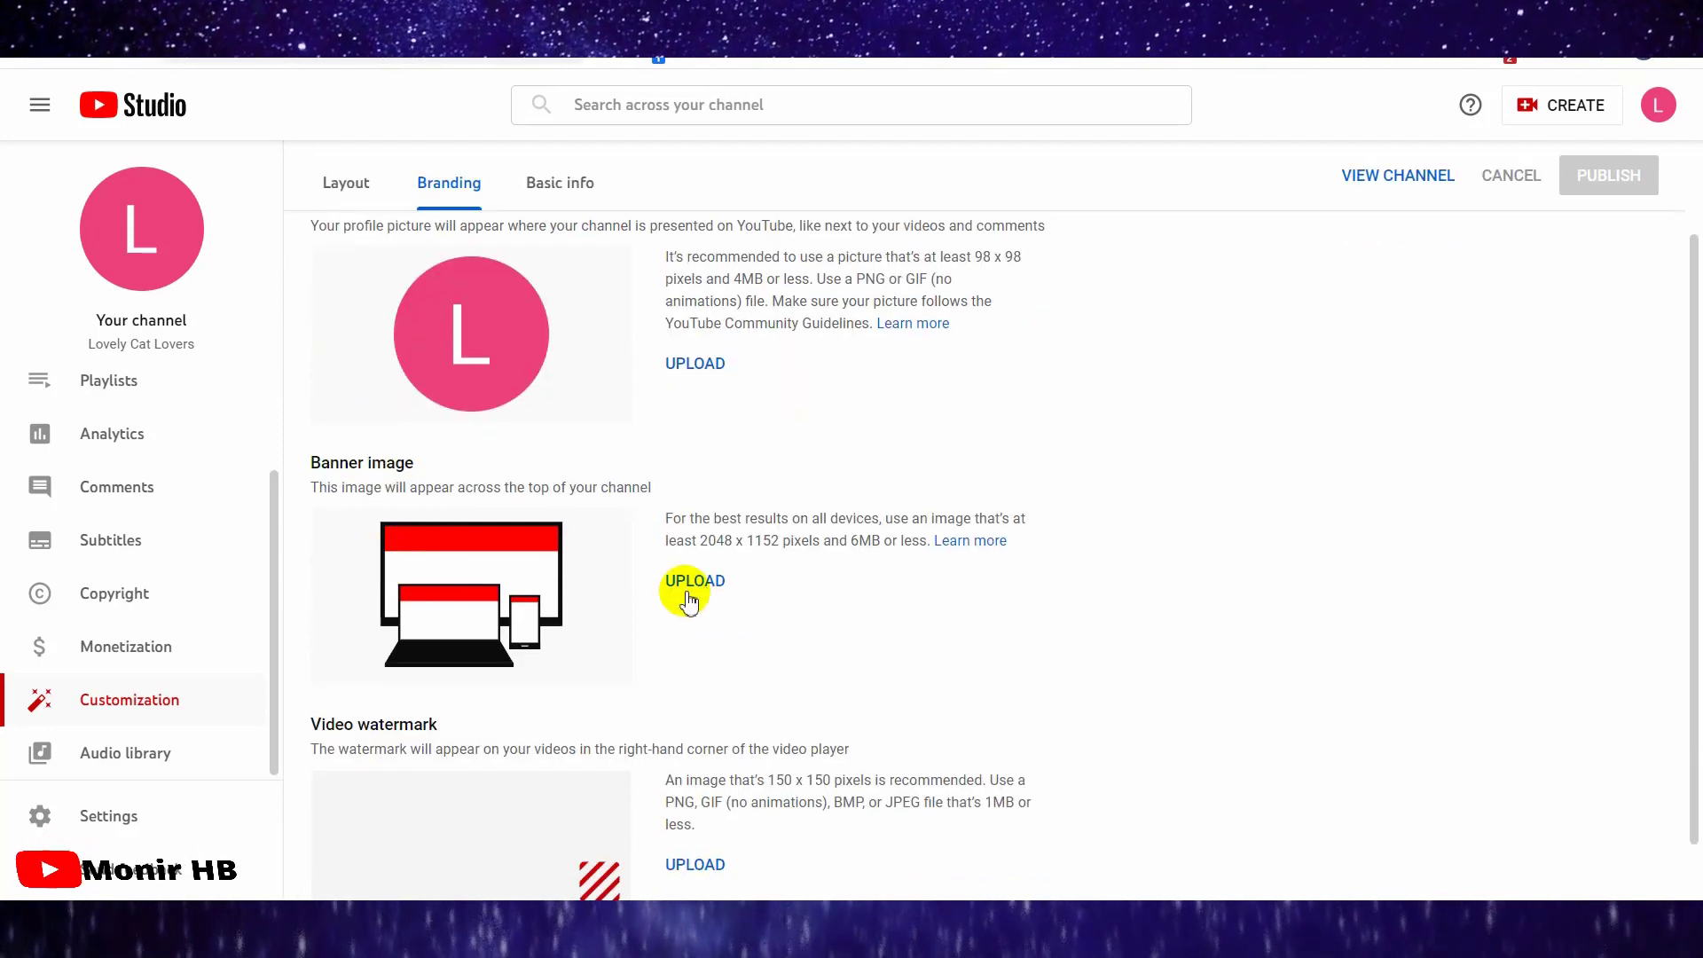
pyautogui.scroll(-1, 715, 706)
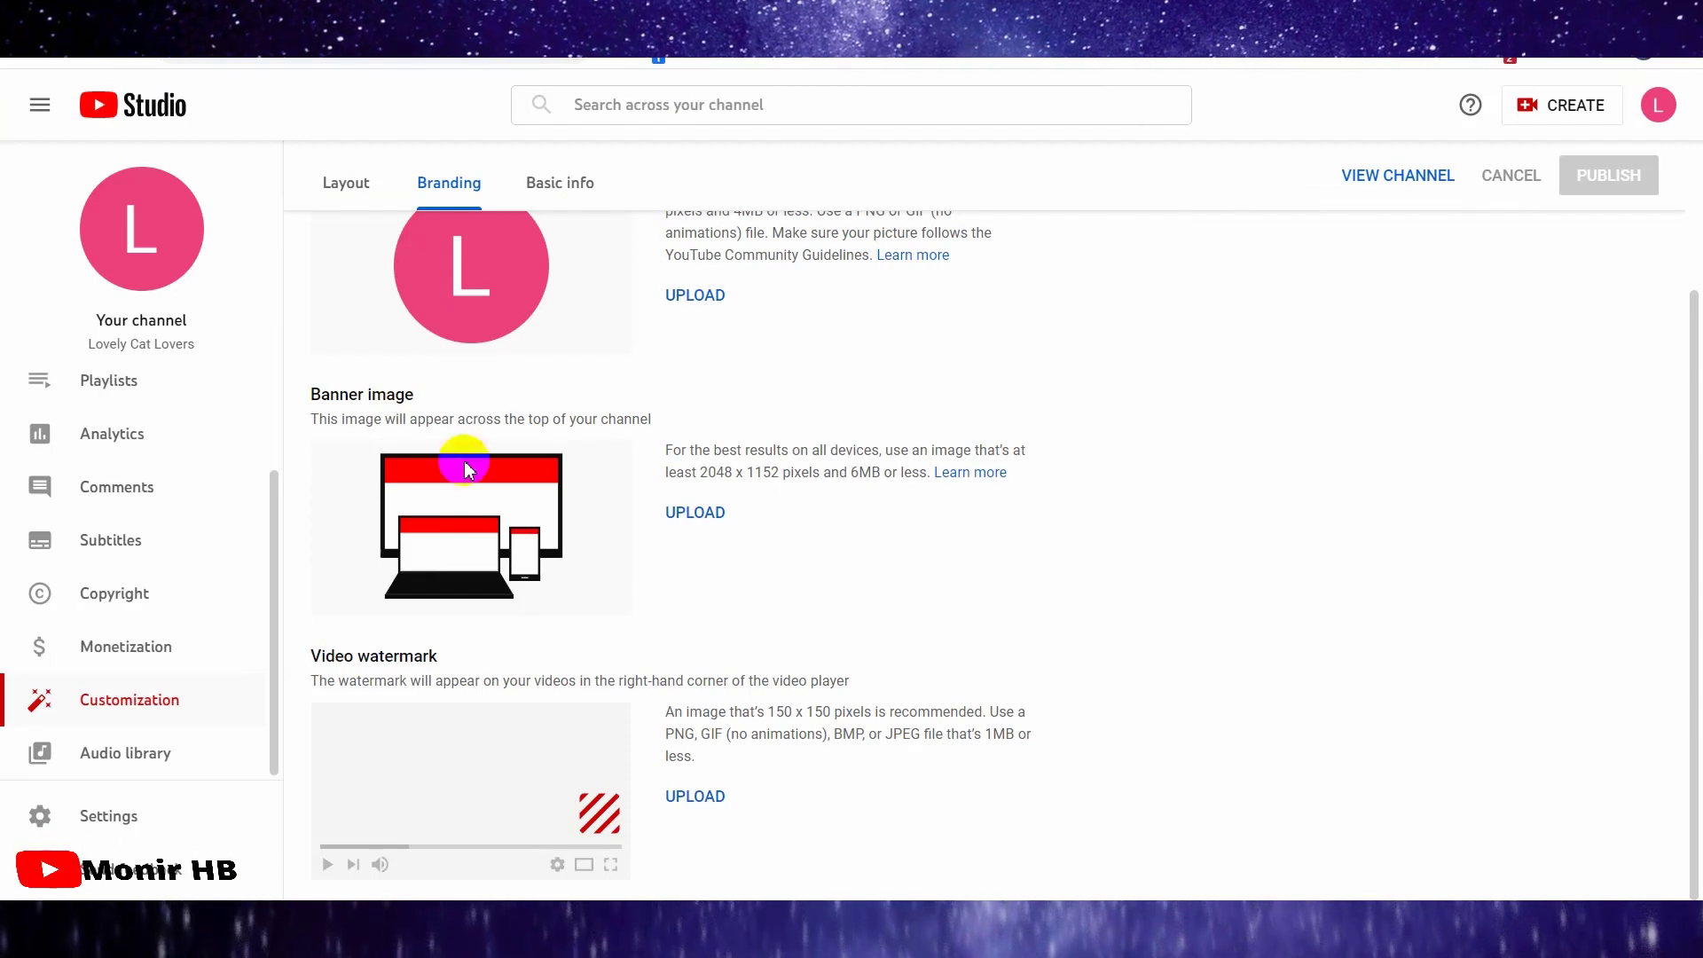
pyautogui.scroll(2, 643, 409)
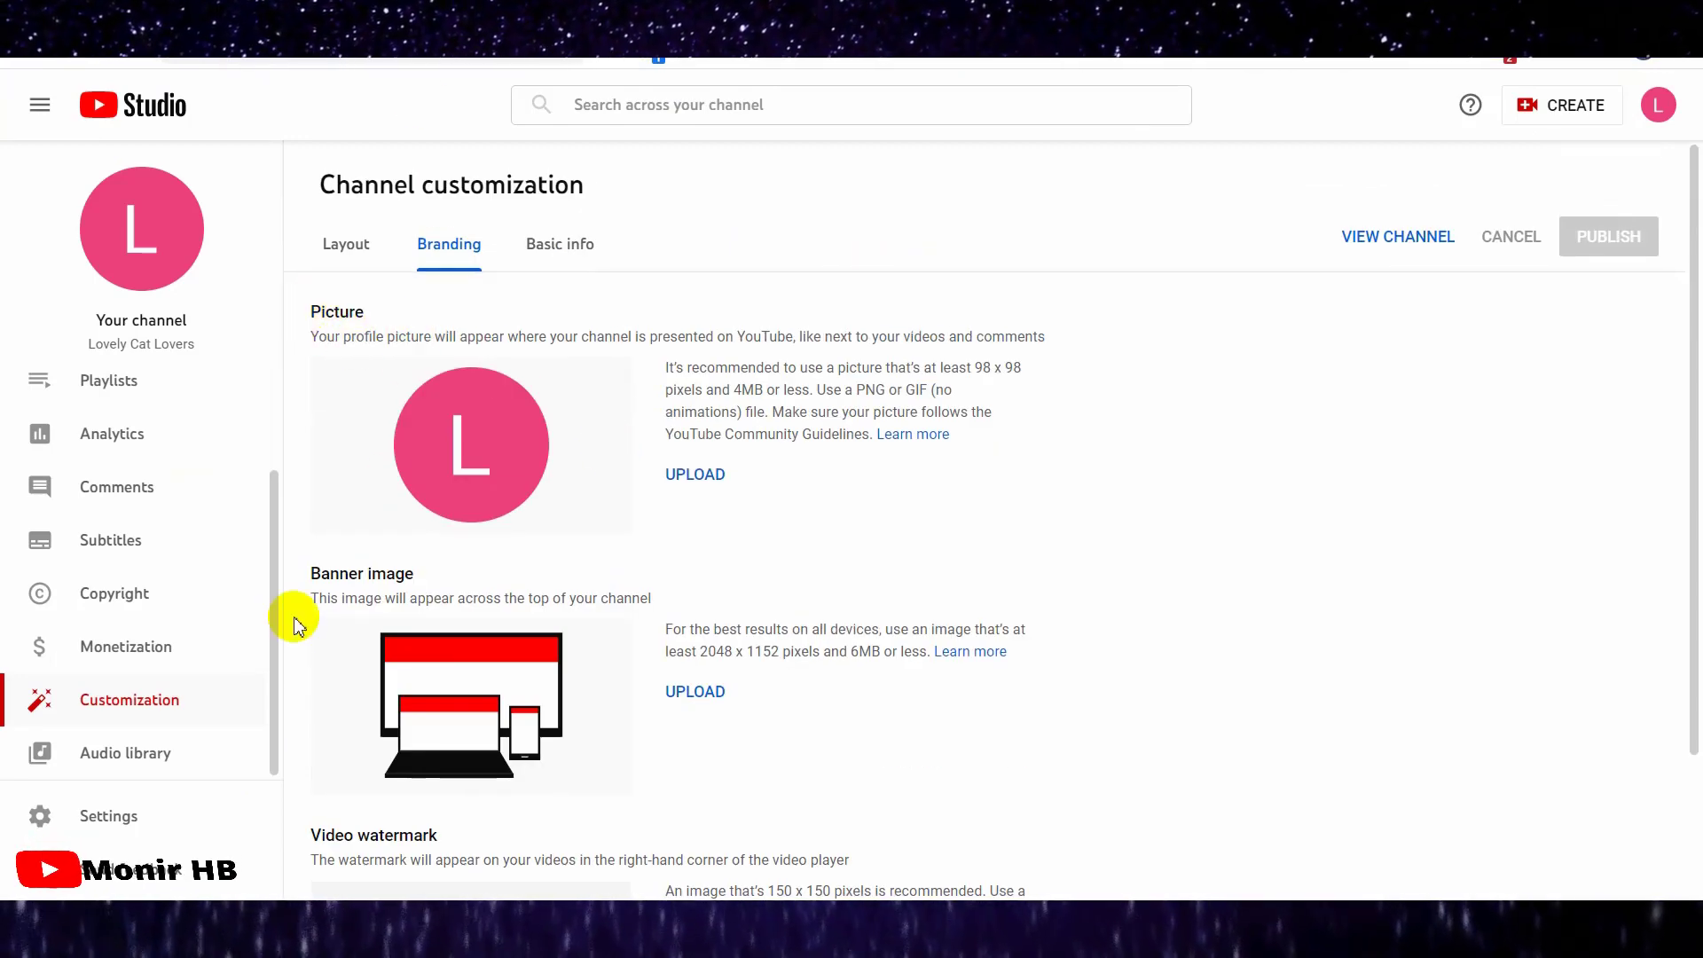
pyautogui.scroll(-2, 466, 583)
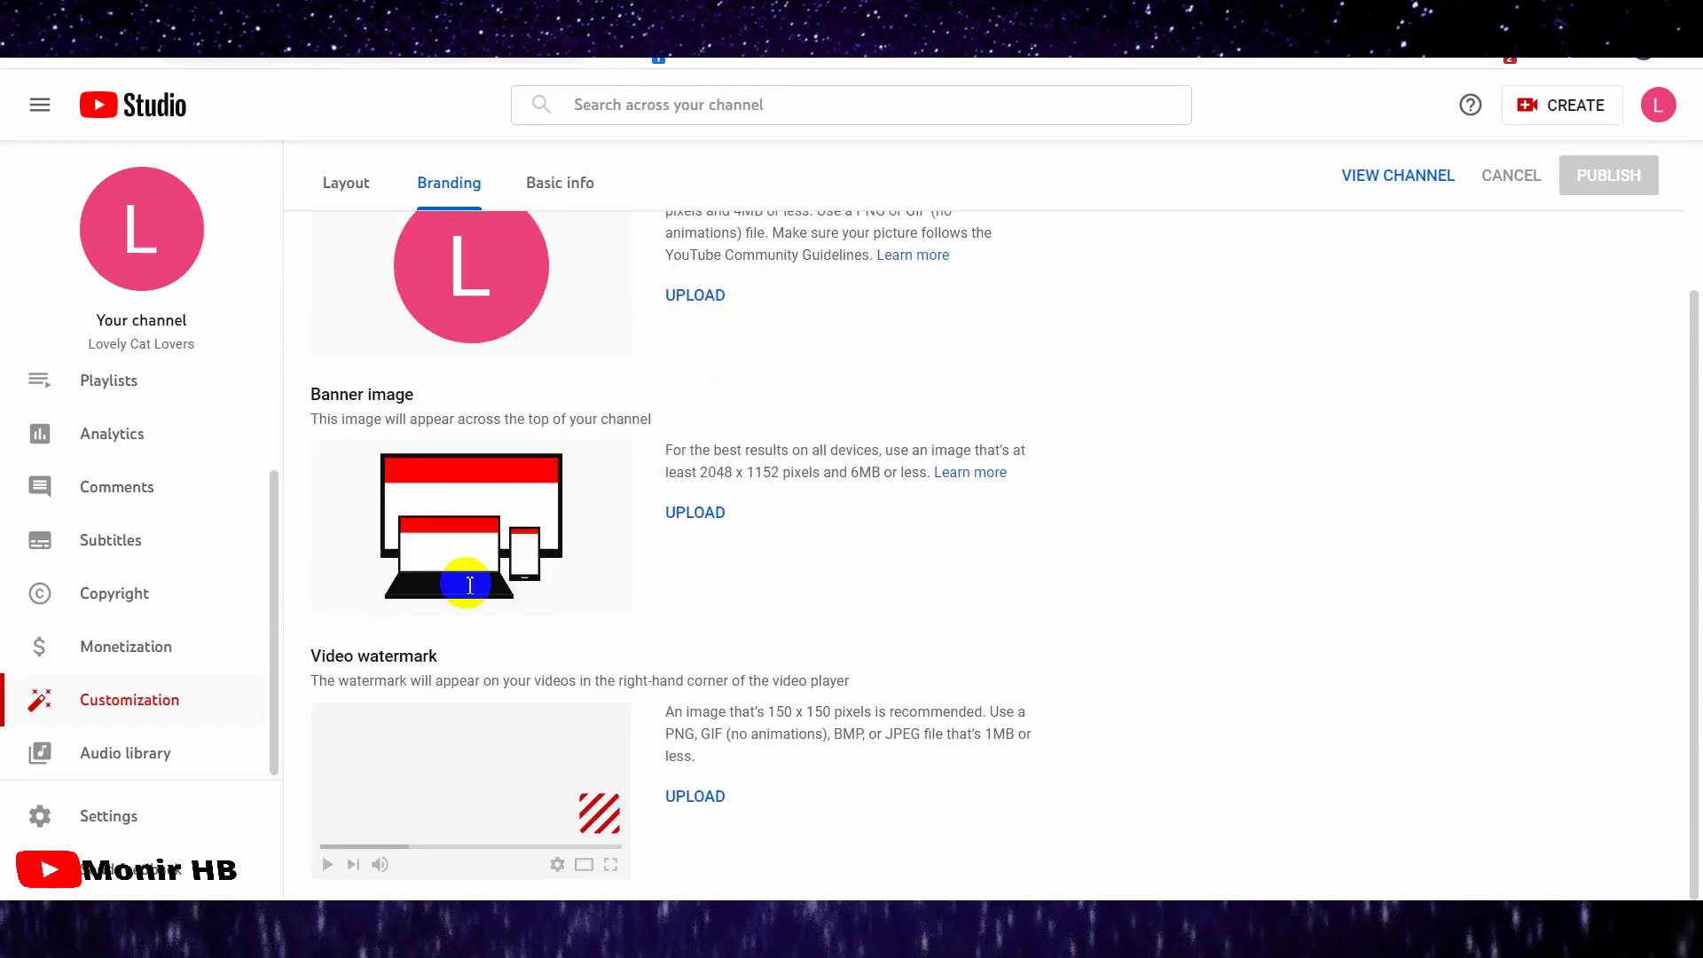
pyautogui.scroll(2, 468, 592)
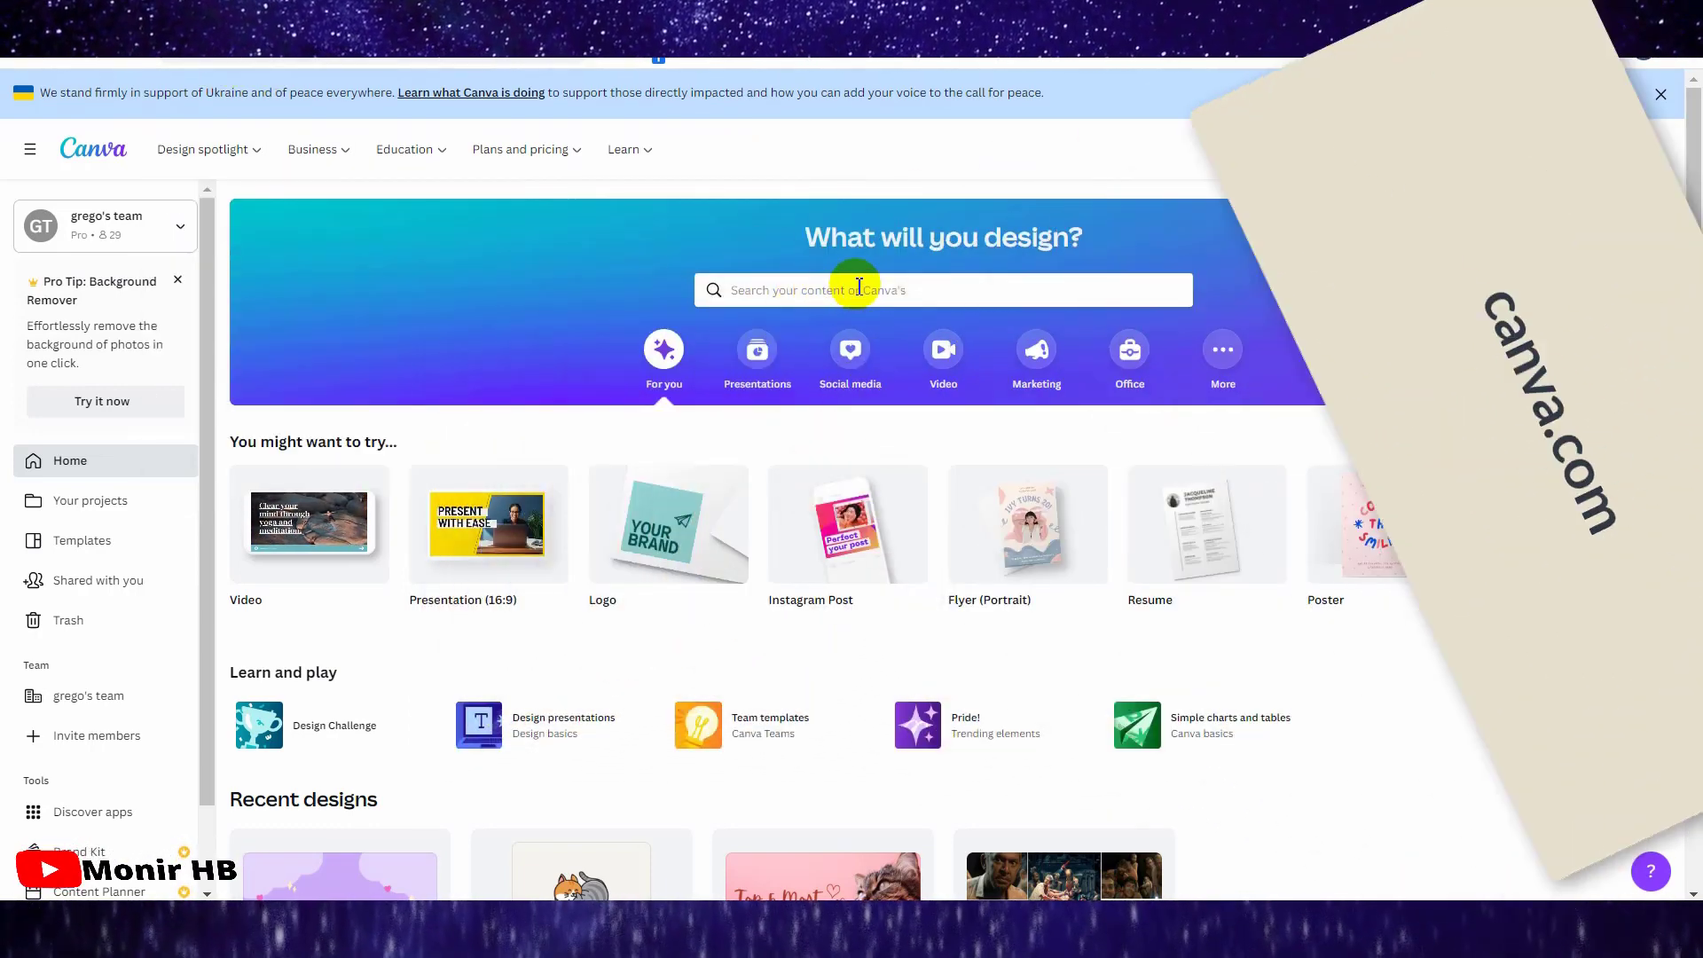
# - Switch to Canva, search for "logo" using the Logo suggestion, and browse the templates
pyautogui.click(857, 286)
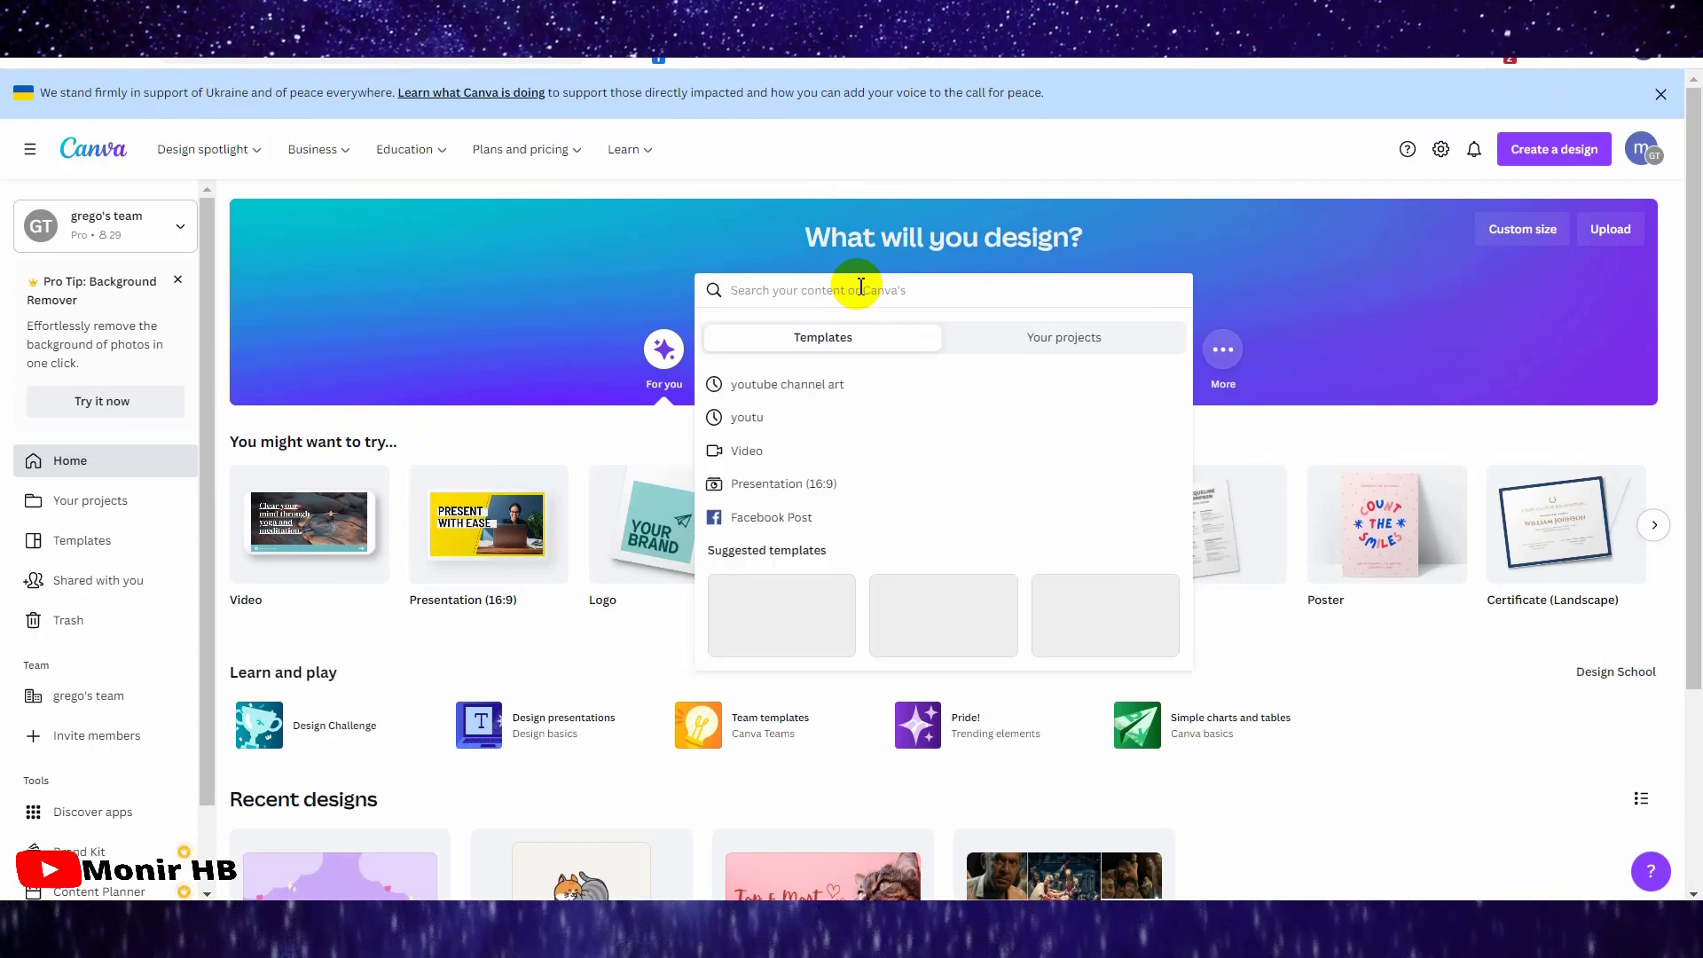
pyautogui.write('logo')
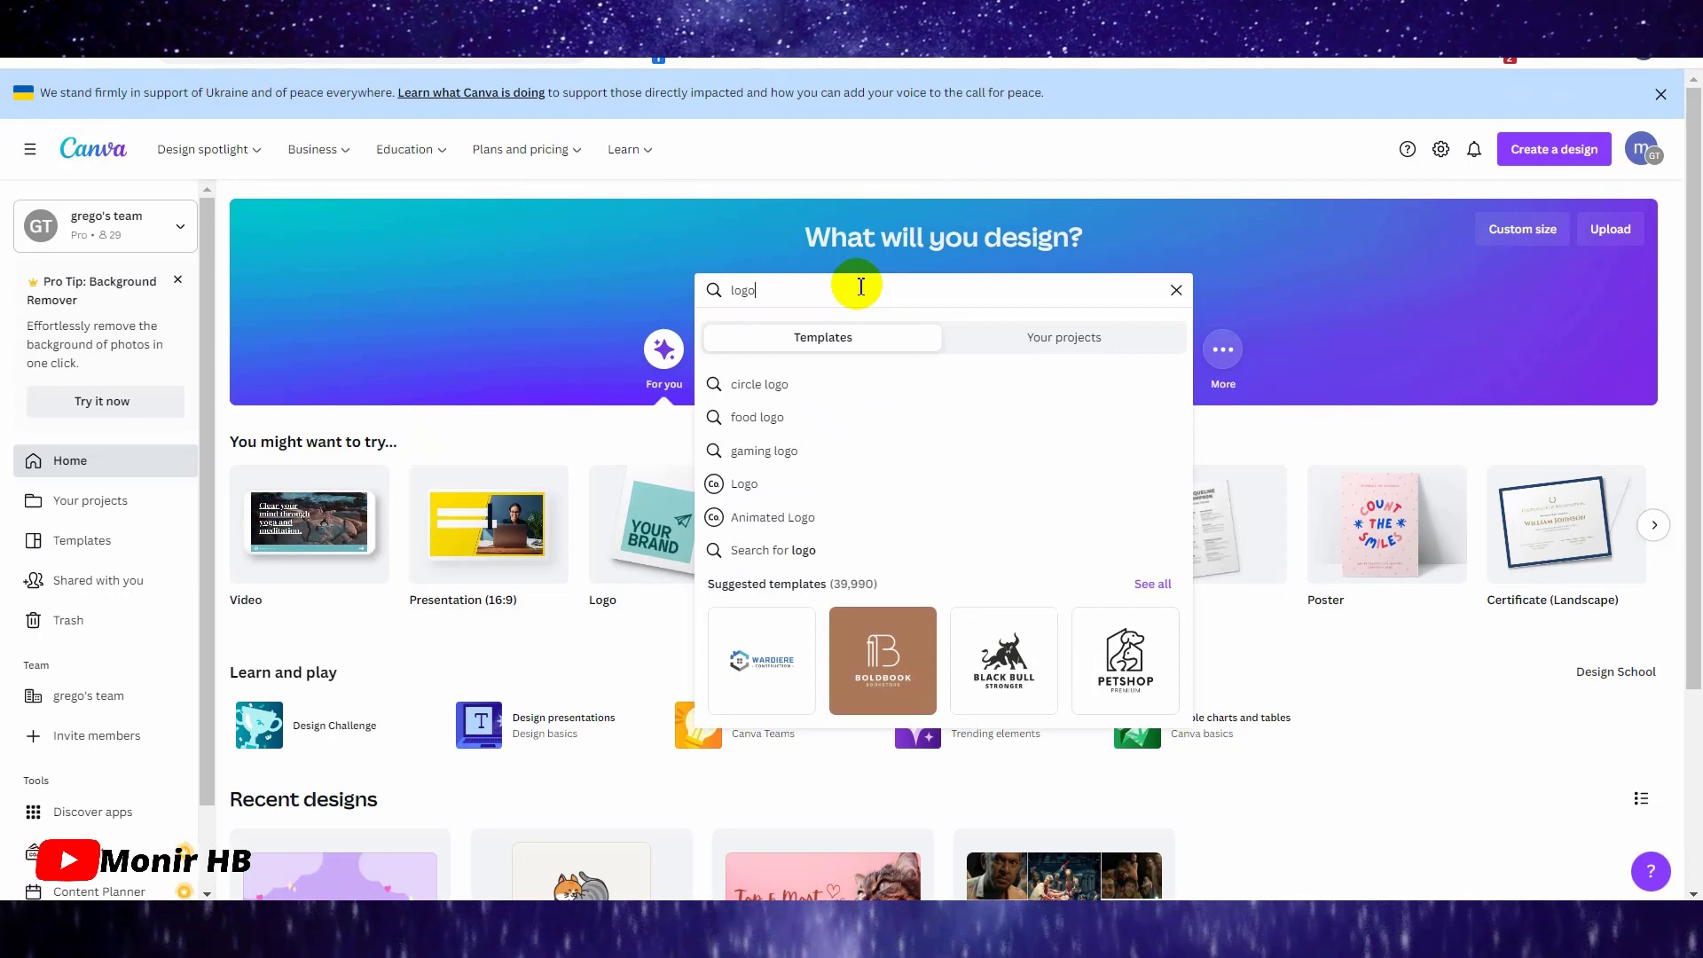
pyautogui.click(801, 484)
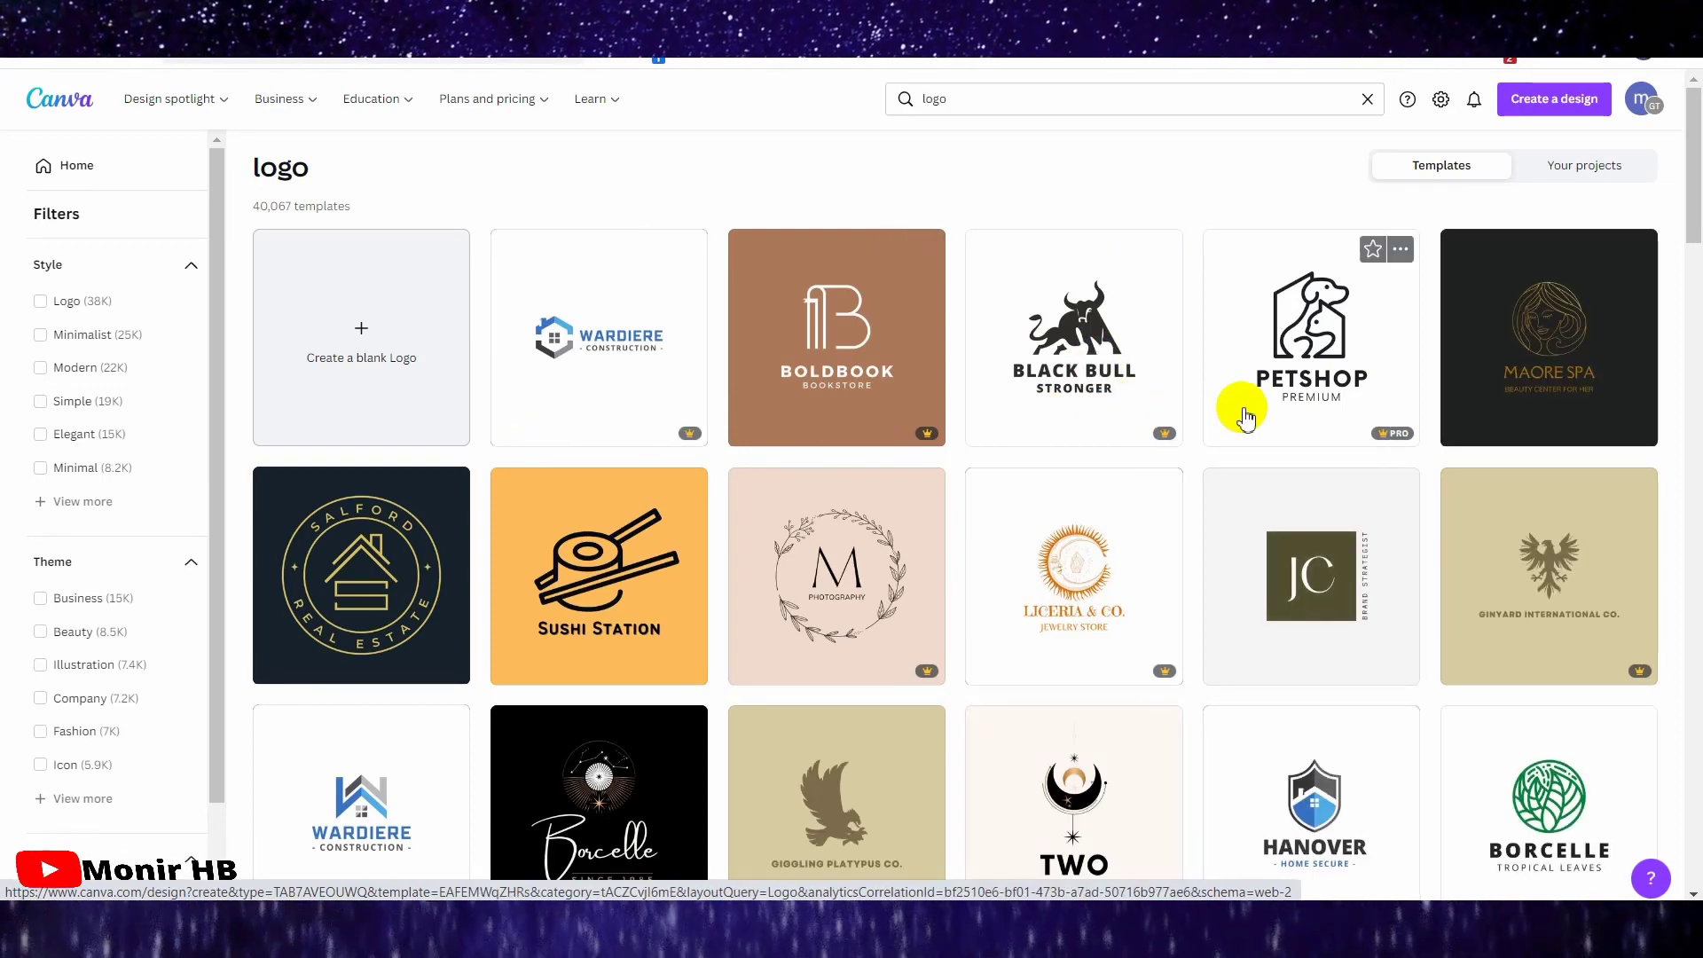
pyautogui.scroll(-3, 1153, 421)
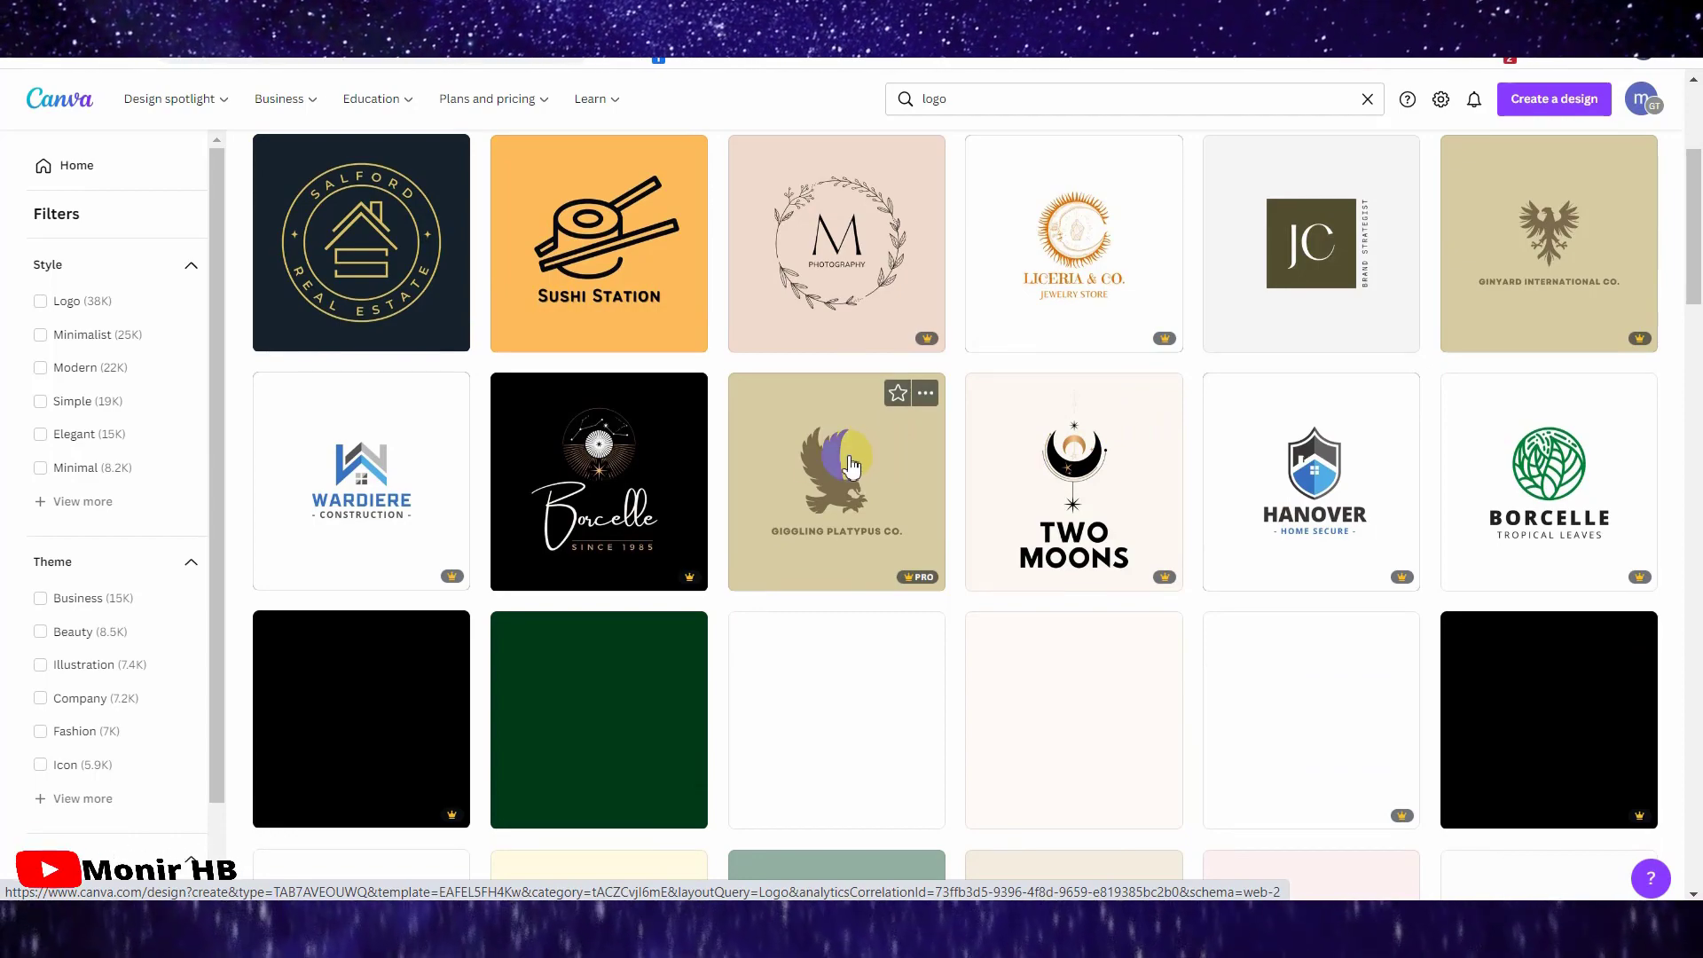
pyautogui.scroll(-2, 1322, 426)
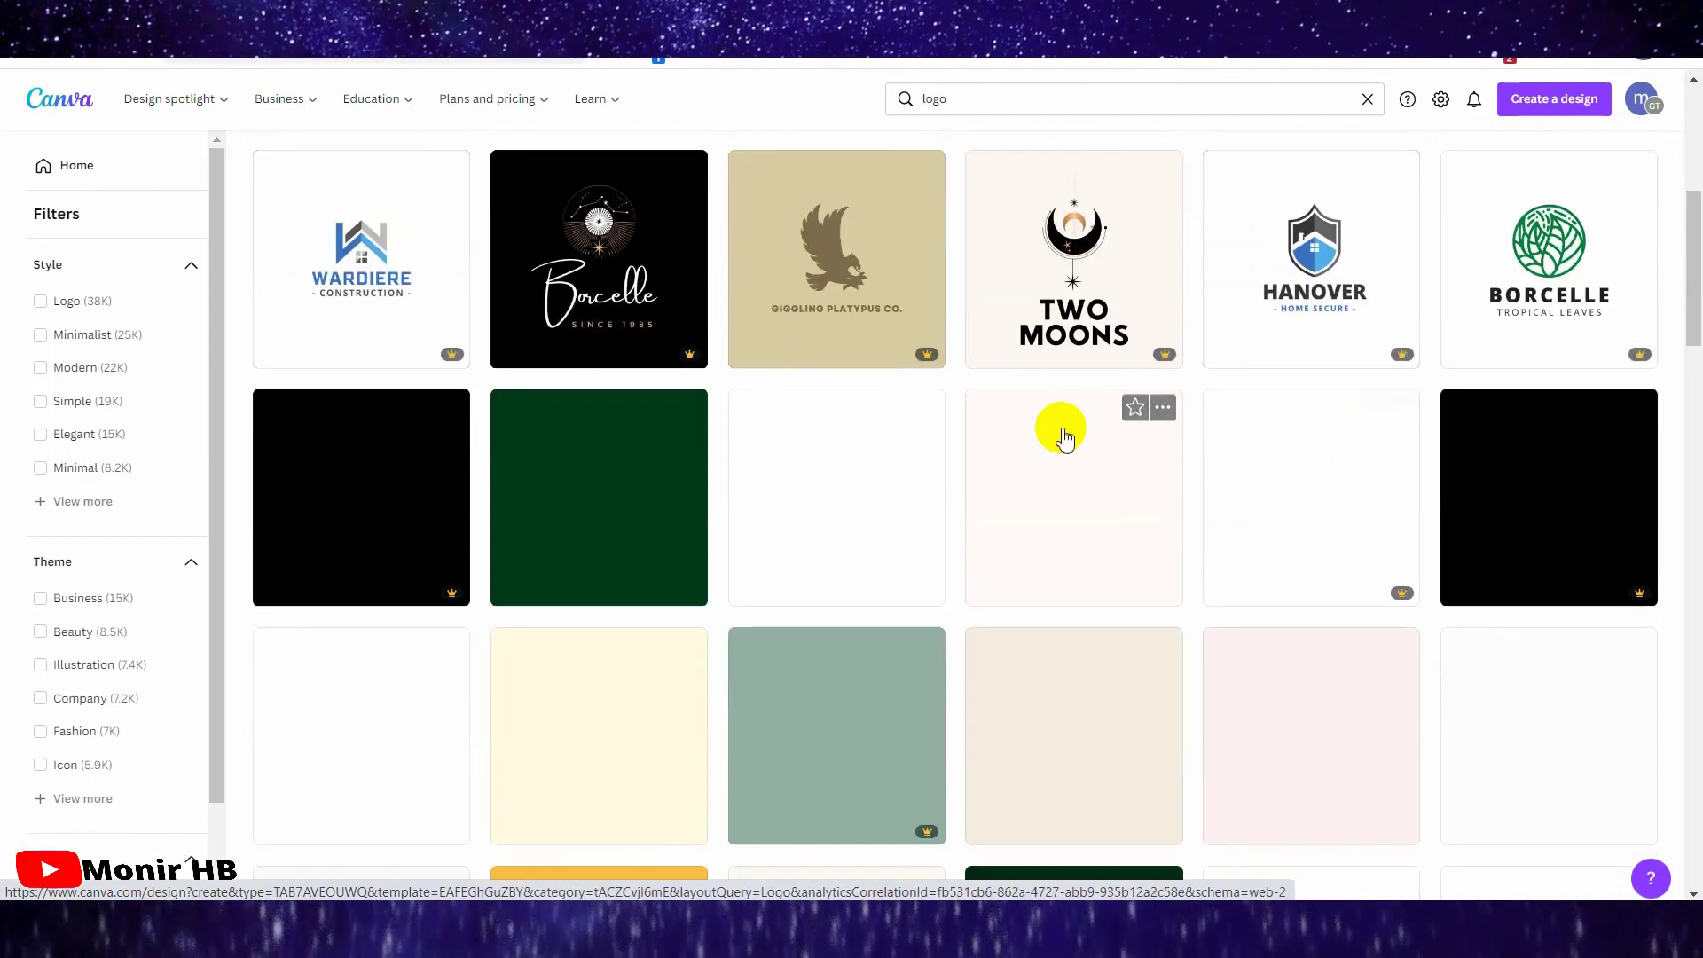
# - Create a blank Logo design, check the channel name on the YouTube channel page and return to Canva
pyautogui.scroll(5, 1065, 435)
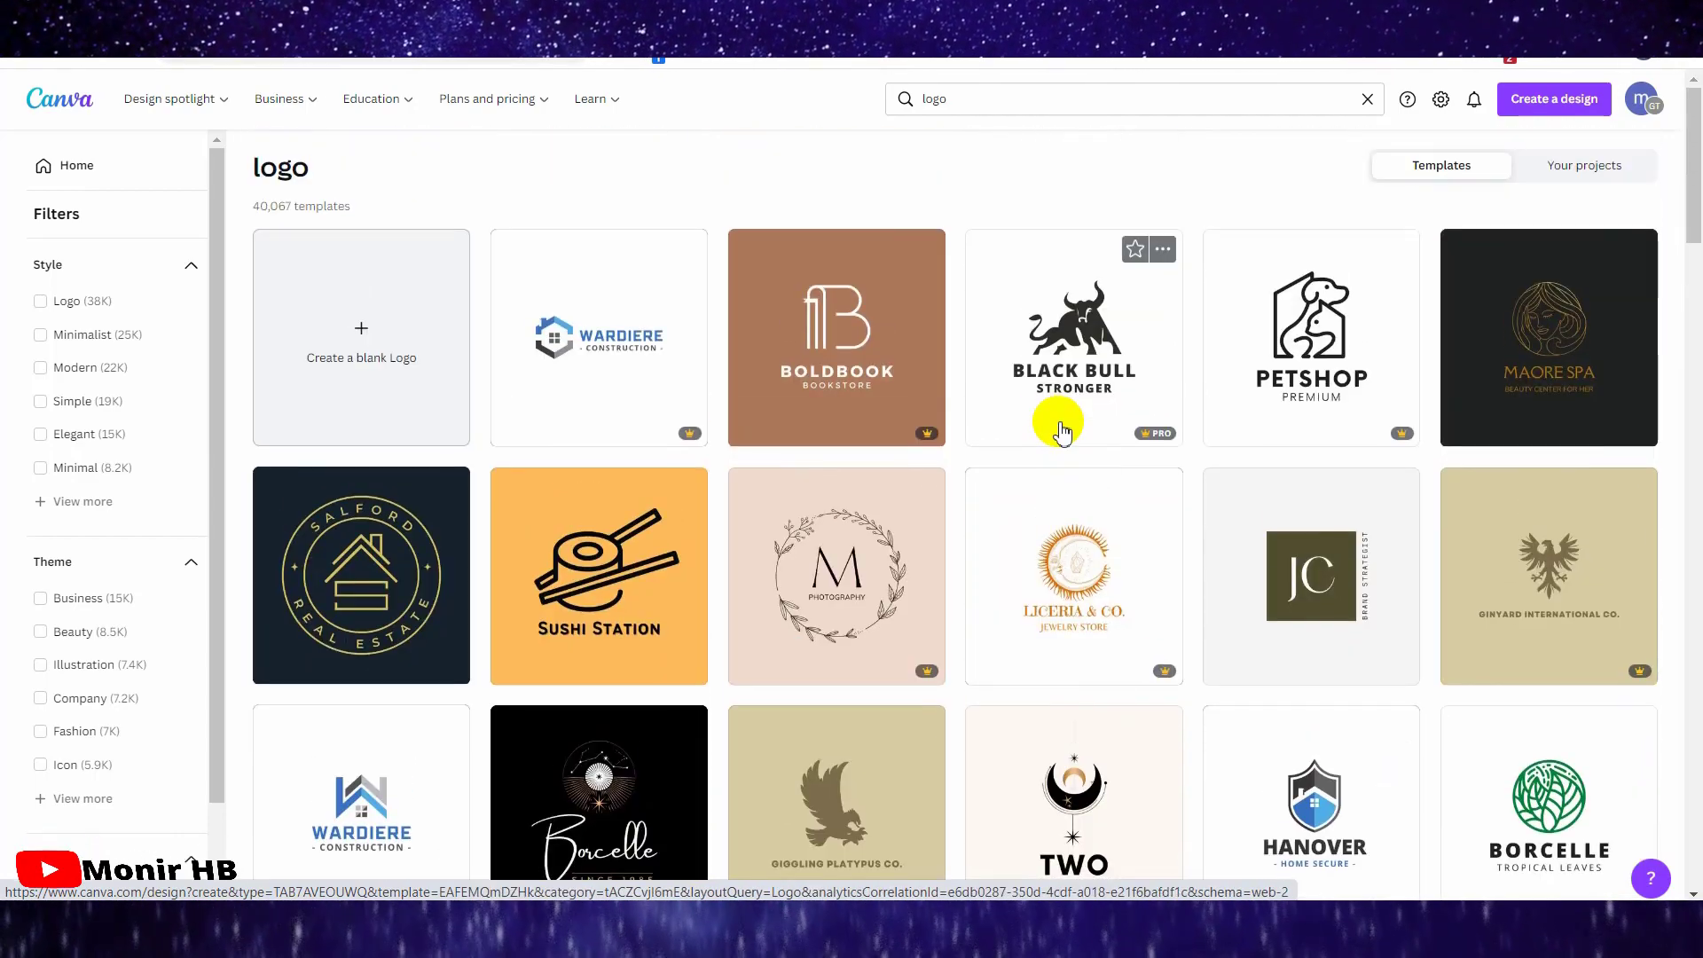
pyautogui.click(384, 367)
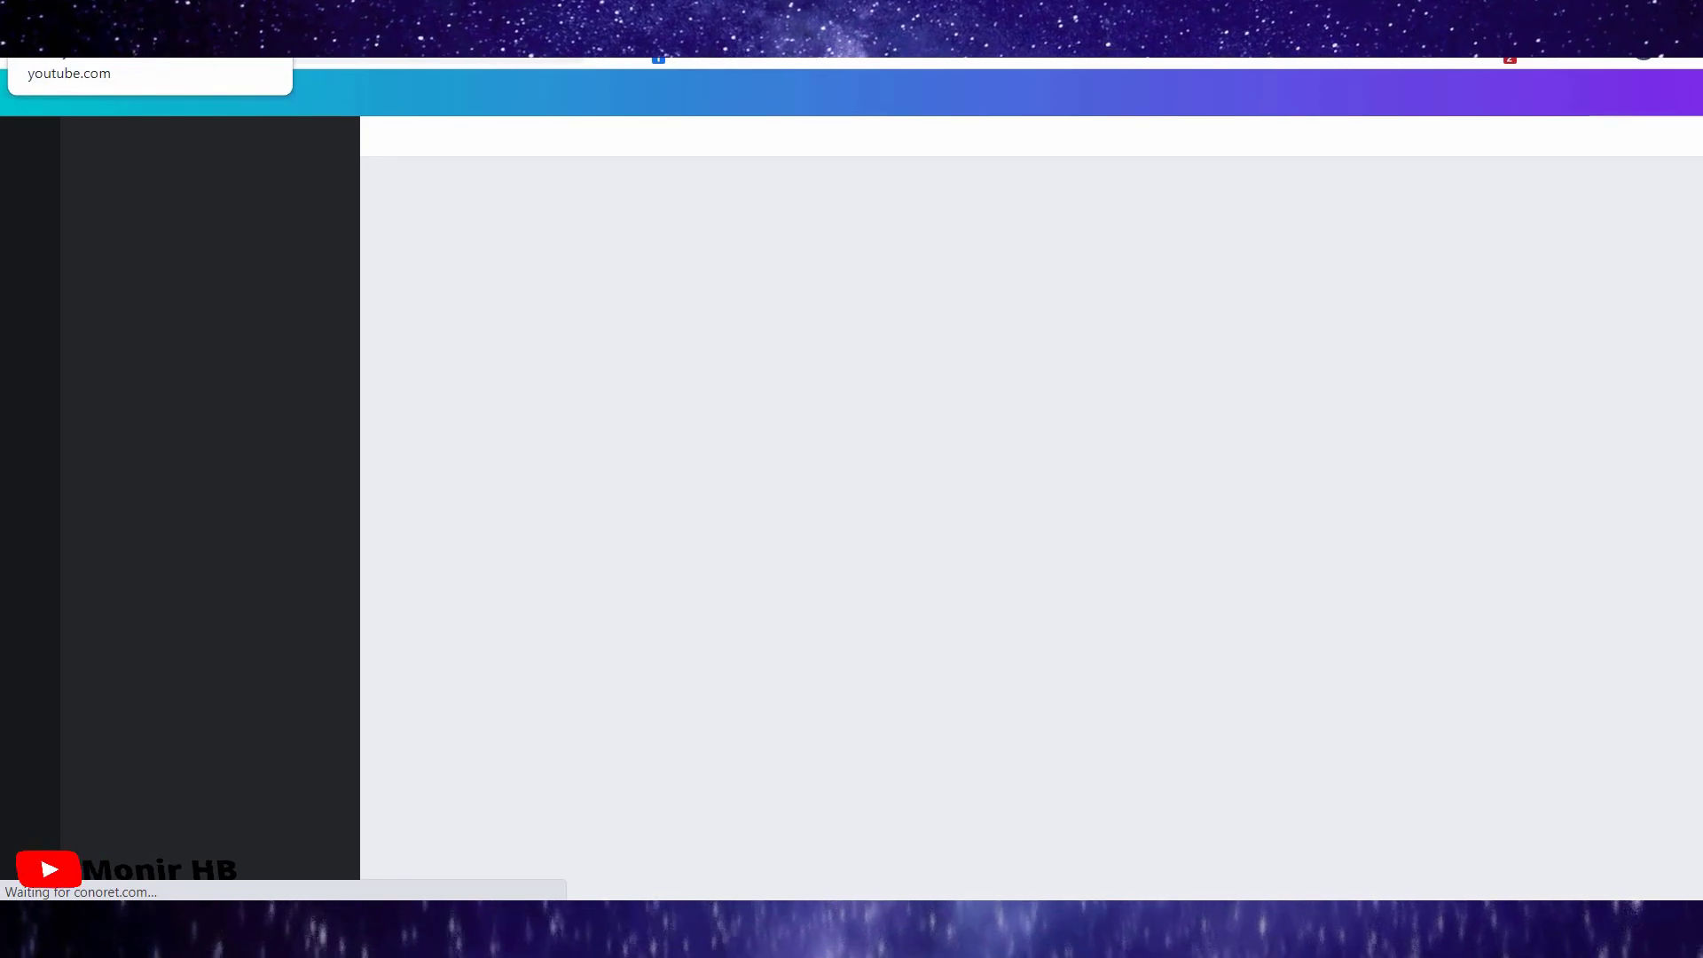
pyautogui.click(106, 14)
pyautogui.moveTo(710, 181); pyautogui.dragTo(487, 186)
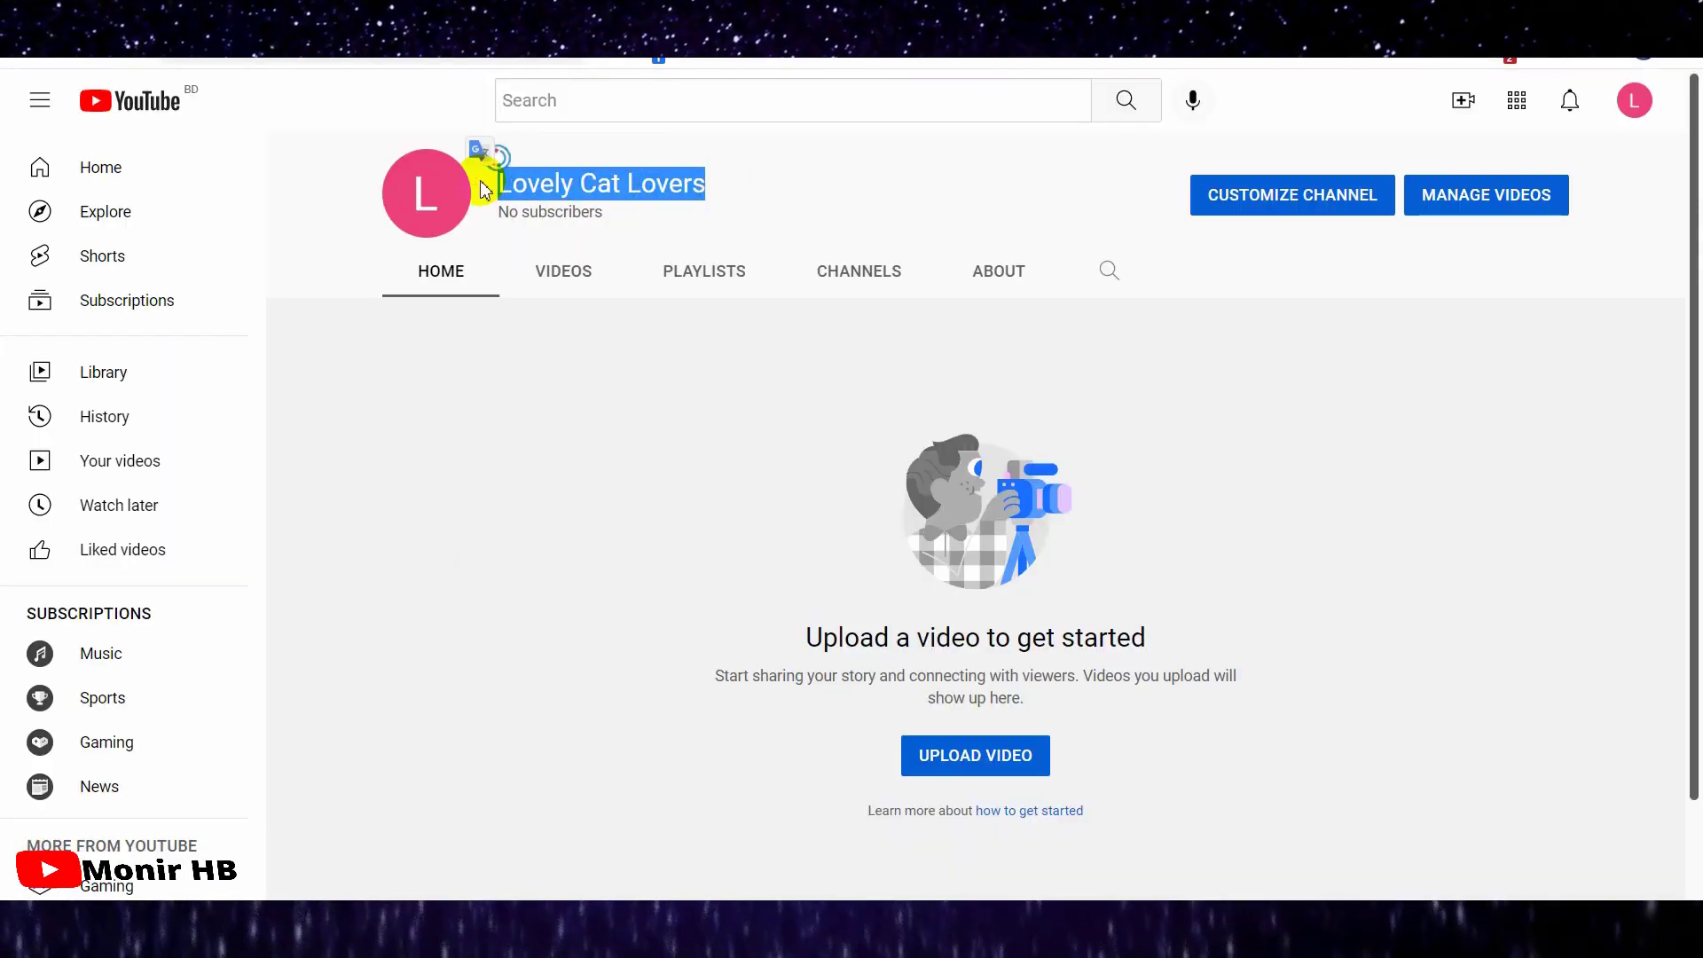
pyautogui.click(532, 14)
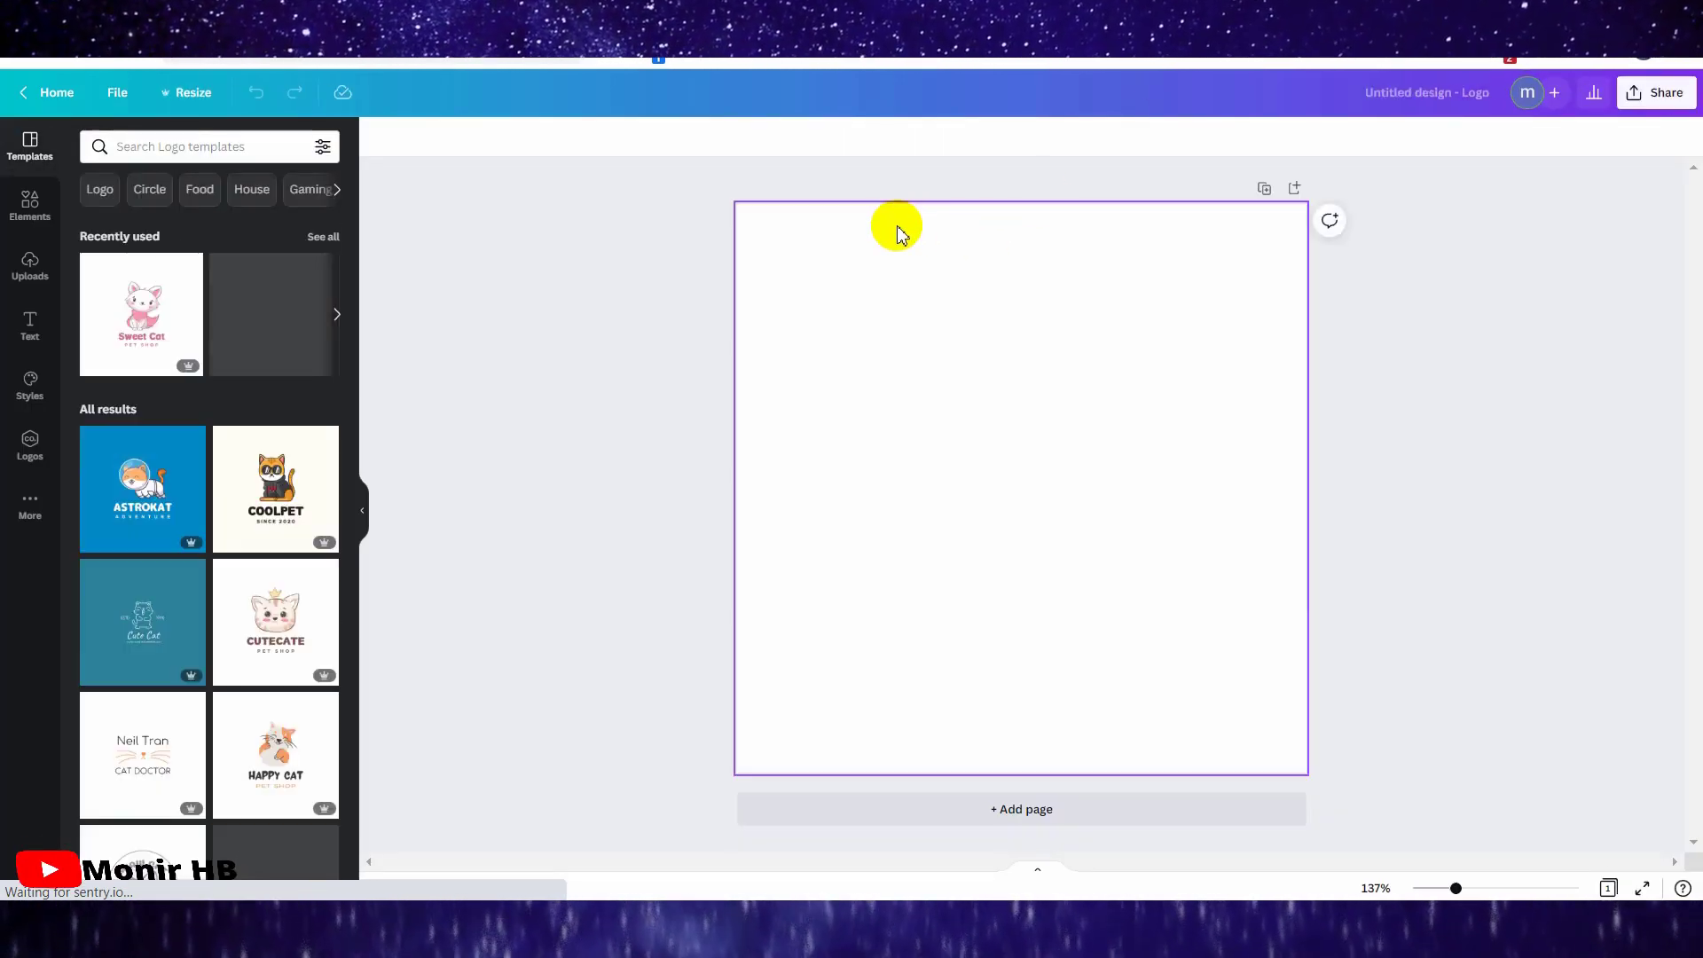
# - Check the pixel dimensions of the blank logo design in its file details
pyautogui.click(1036, 341)
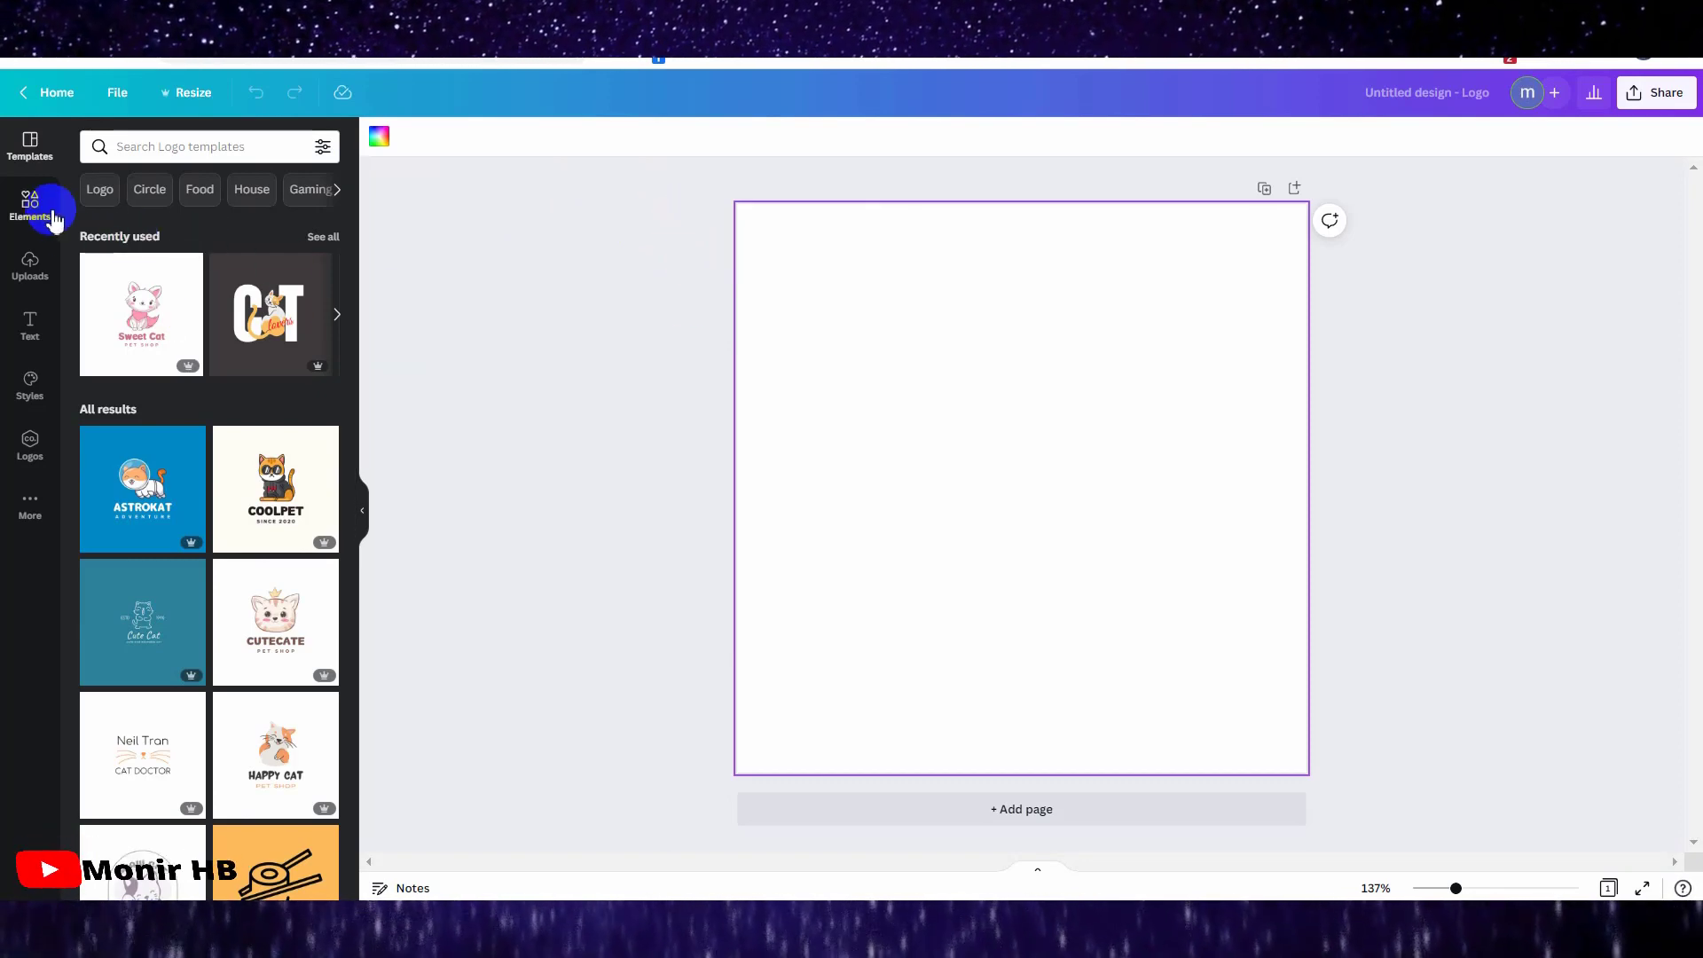
pyautogui.click(117, 90)
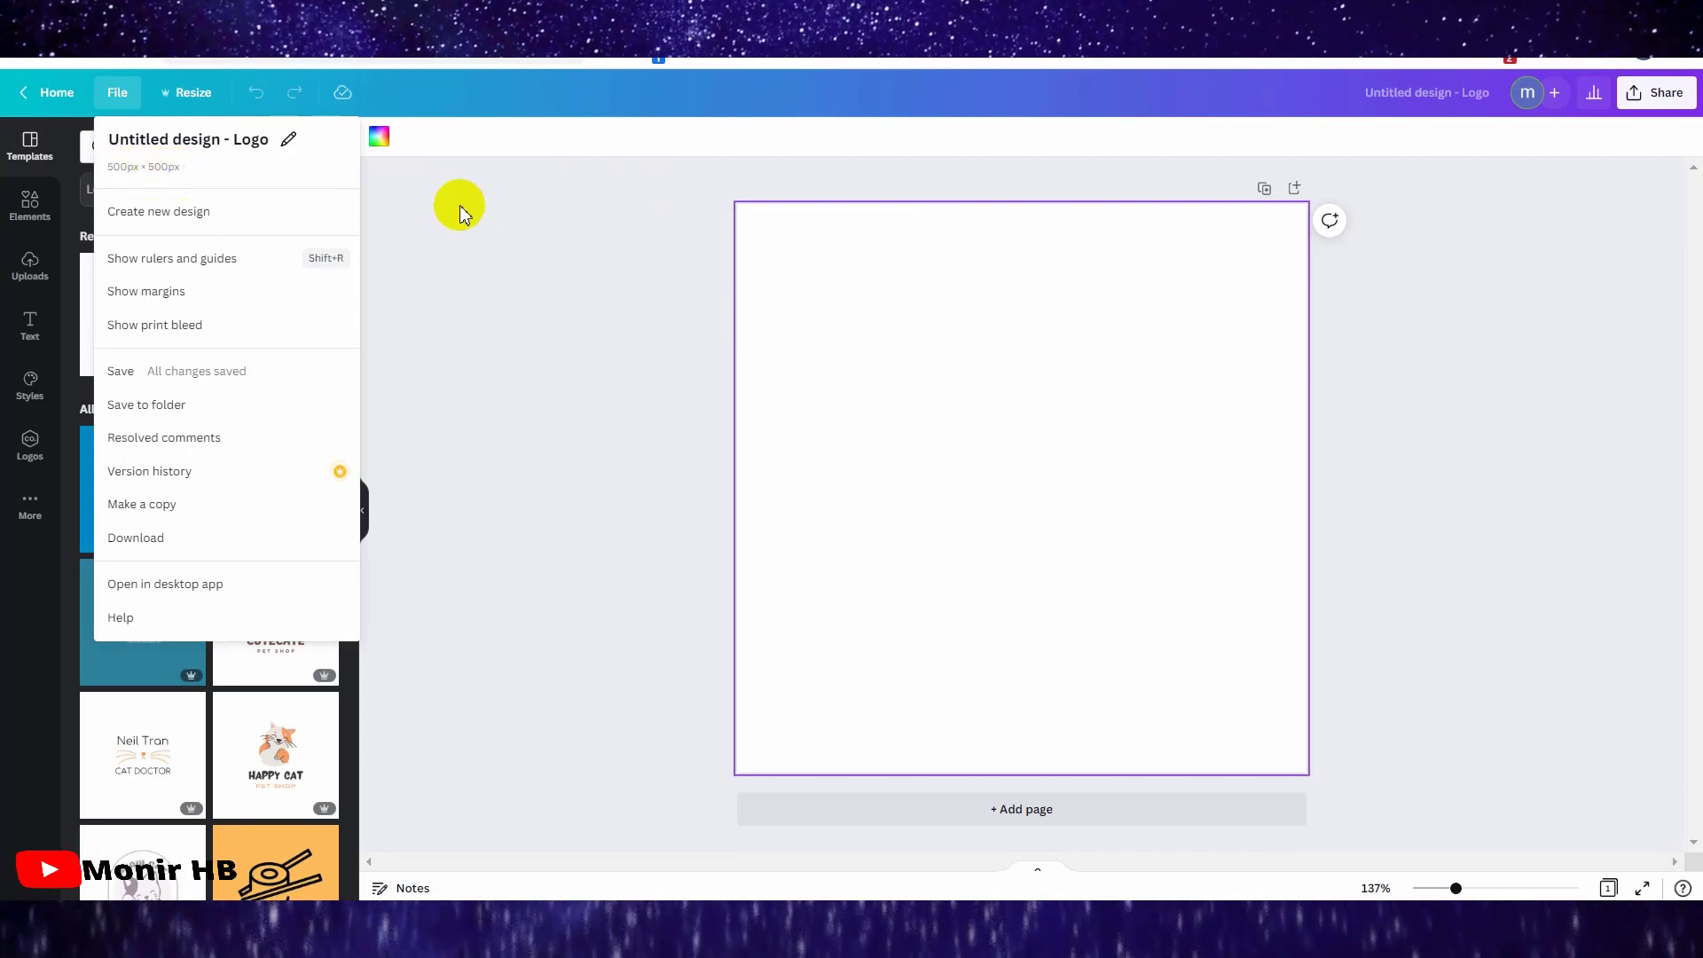
pyautogui.click(487, 236)
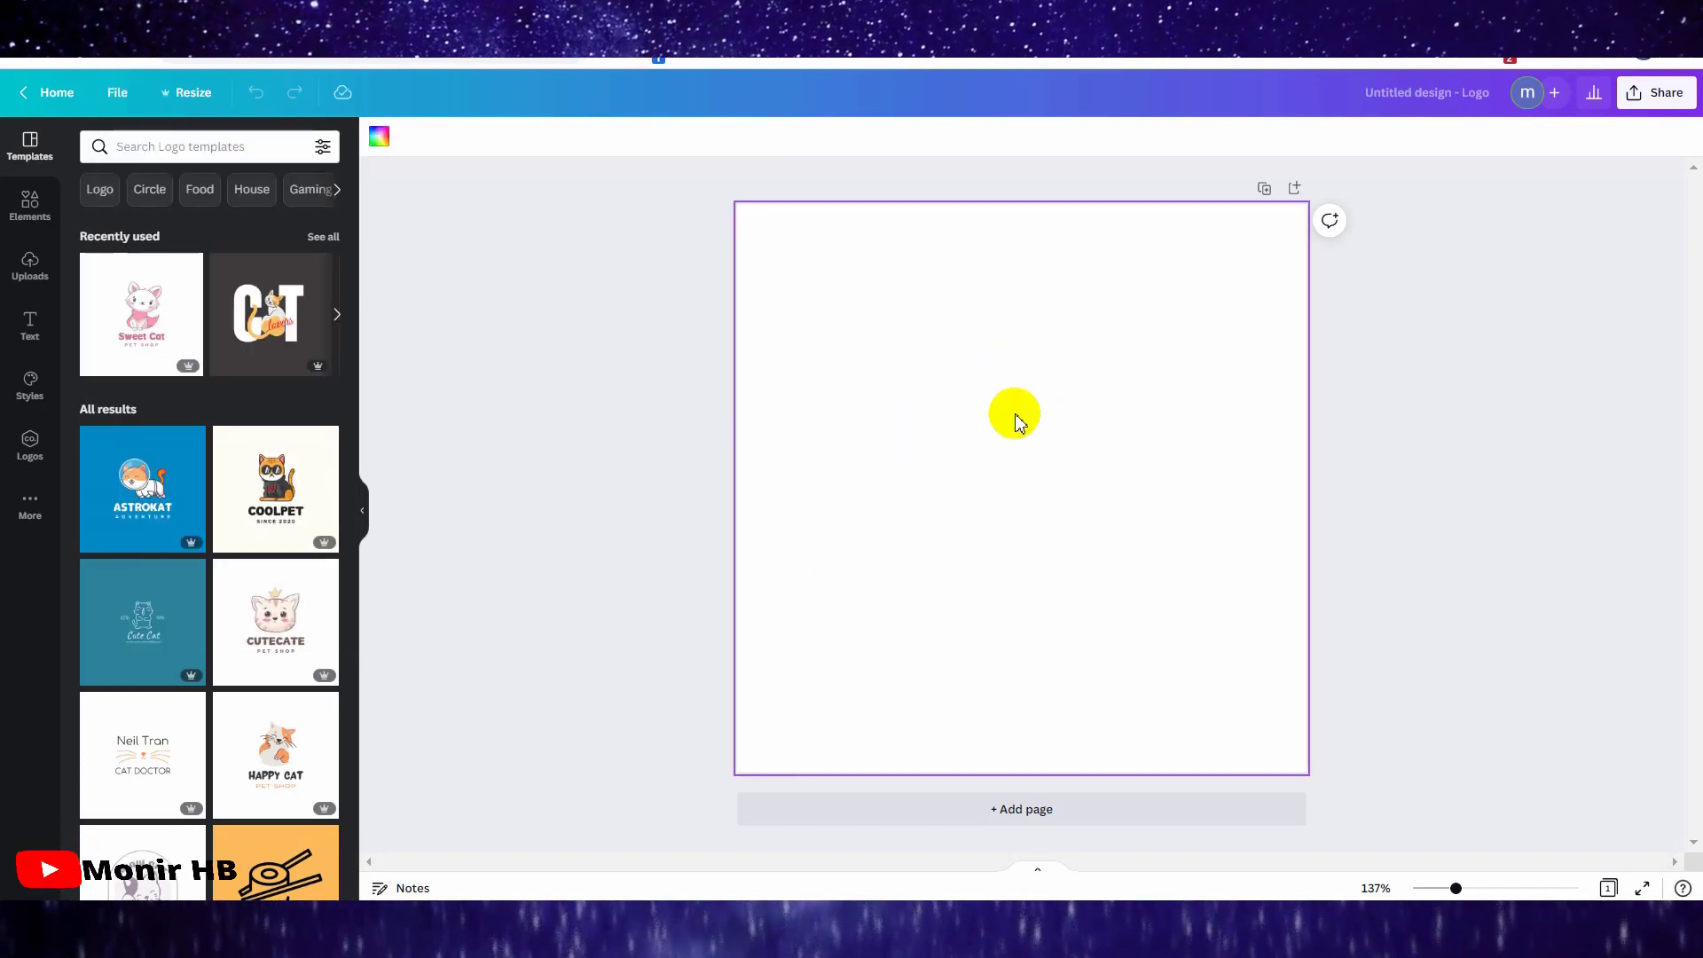
# - Browse the logo templates for a cat design and apply the Happy Cat pet shop template to the blank page
pyautogui.scroll(-6, 213, 361)
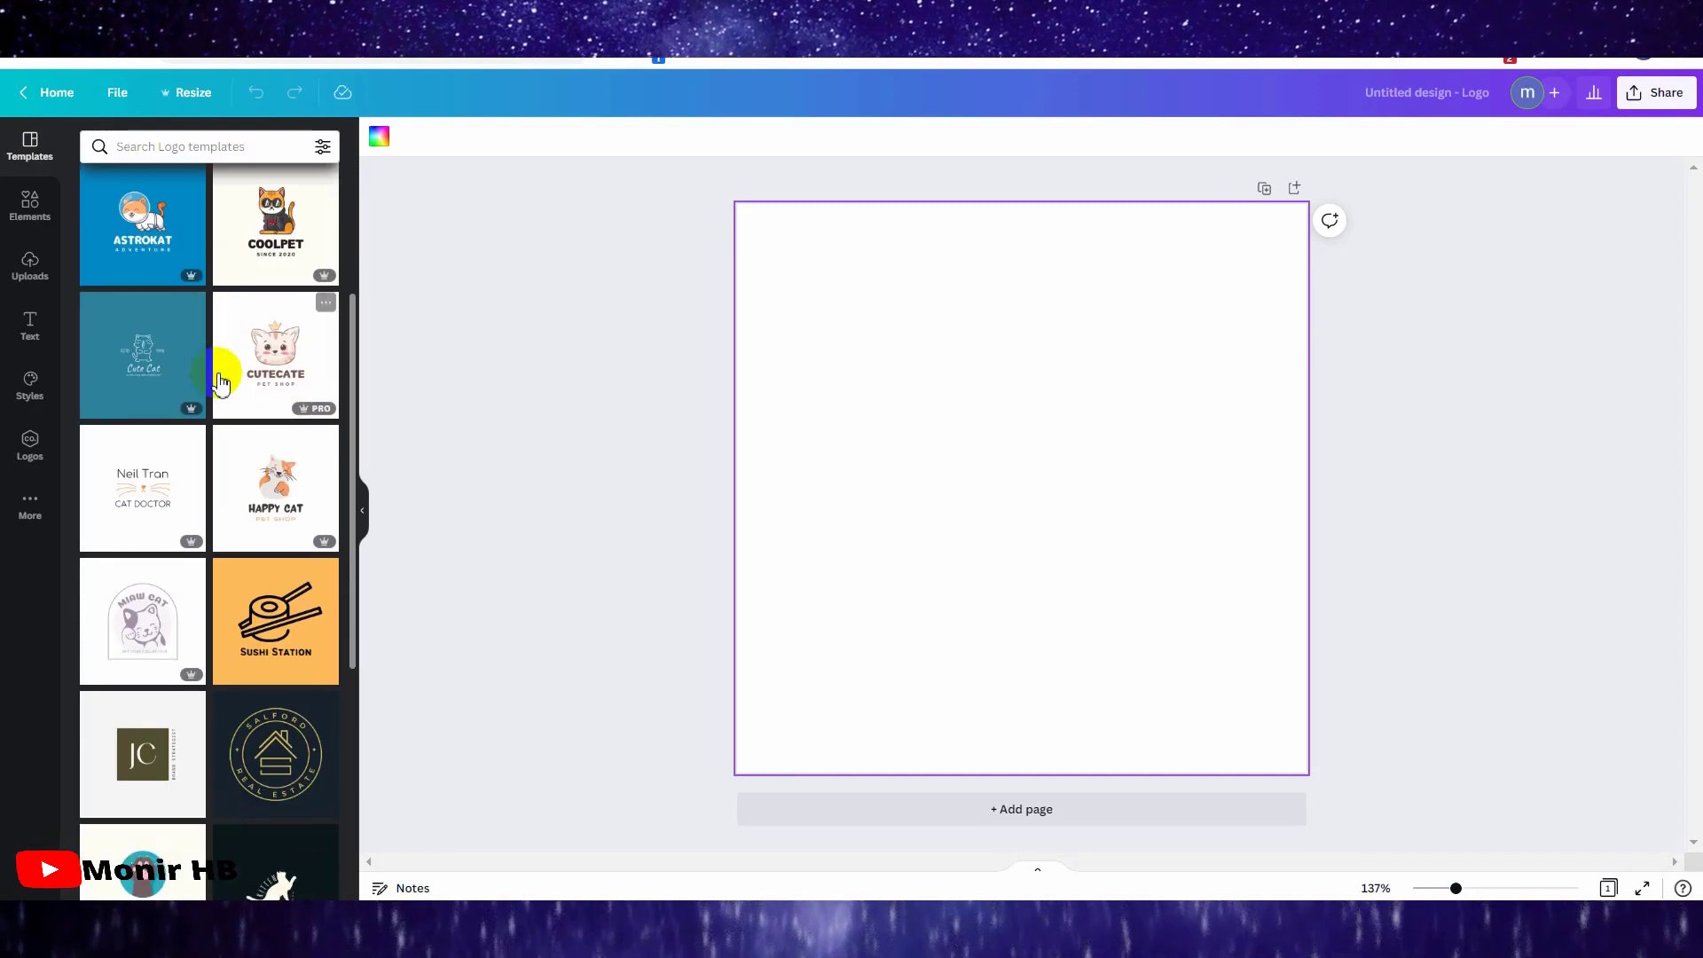
pyautogui.scroll(-2, 266, 435)
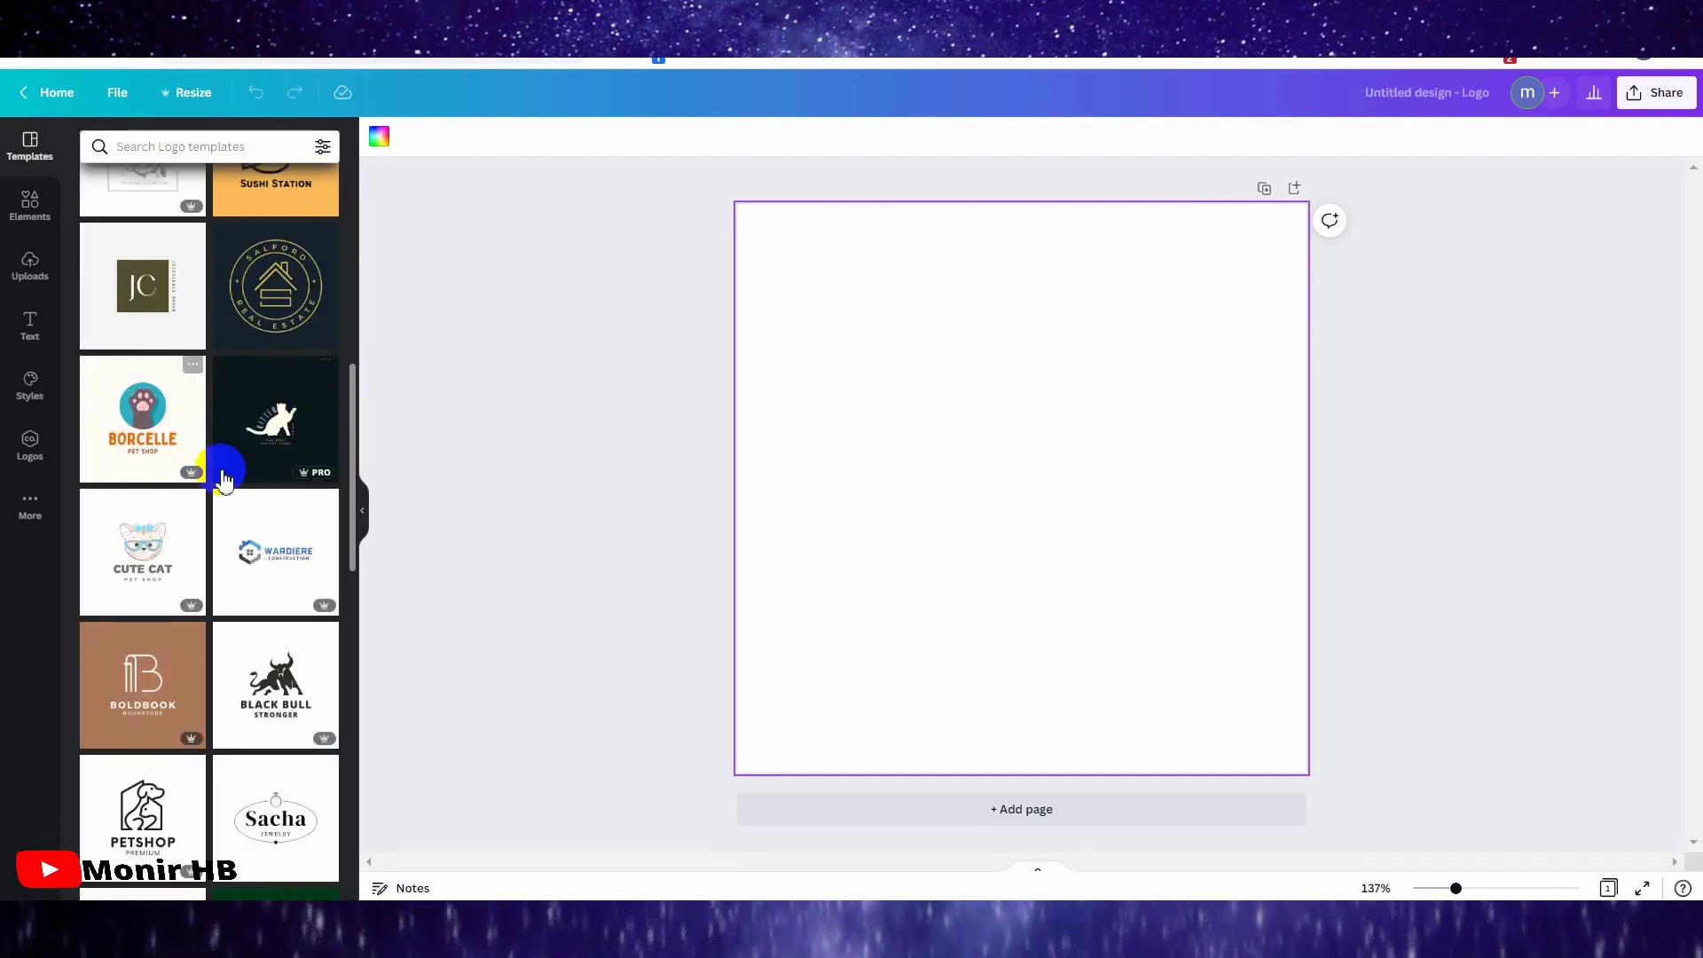
pyautogui.scroll(7, 210, 281)
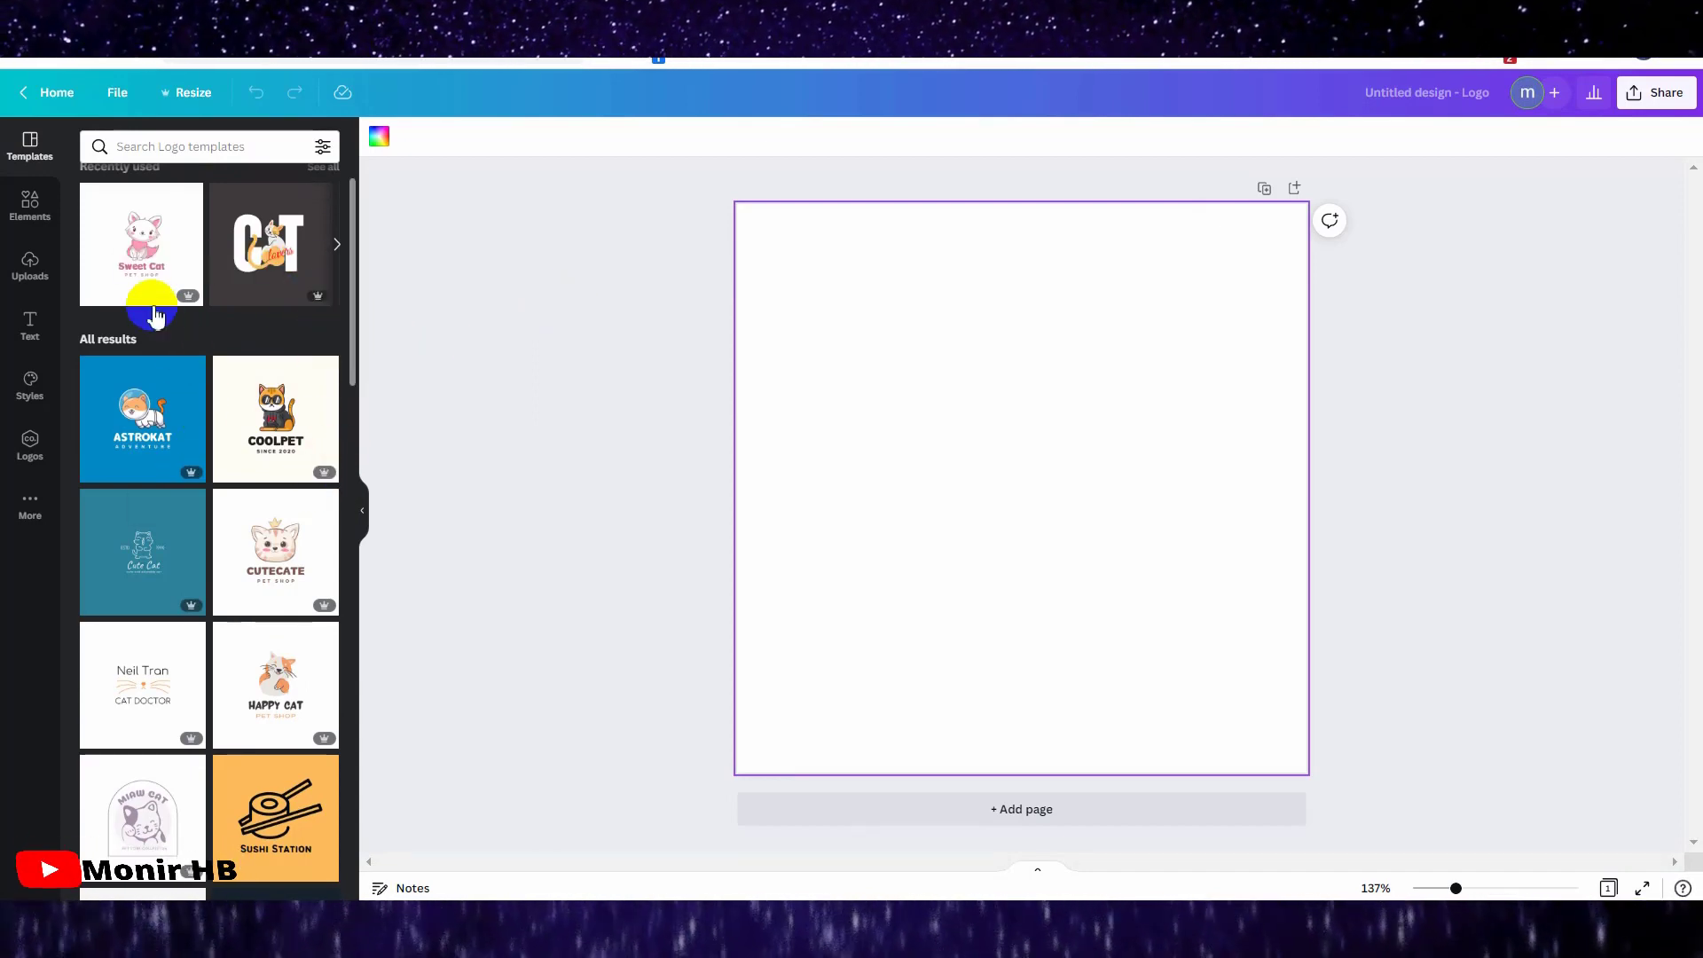
pyautogui.scroll(-5, 229, 404)
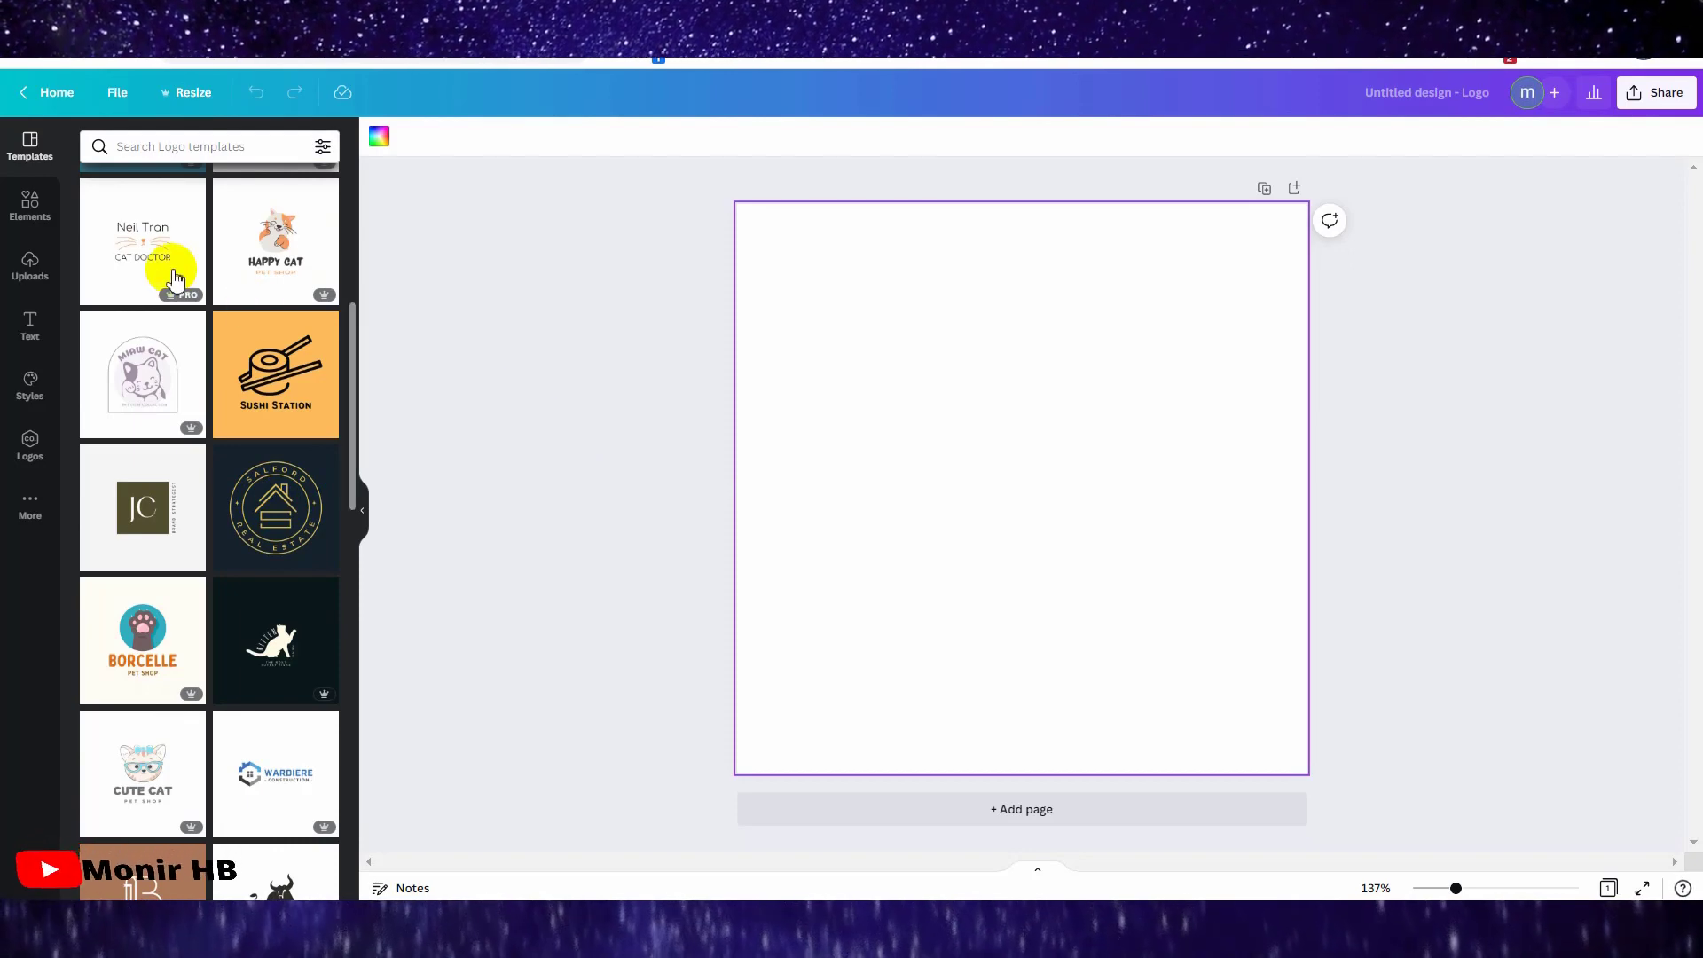
pyautogui.click(126, 144)
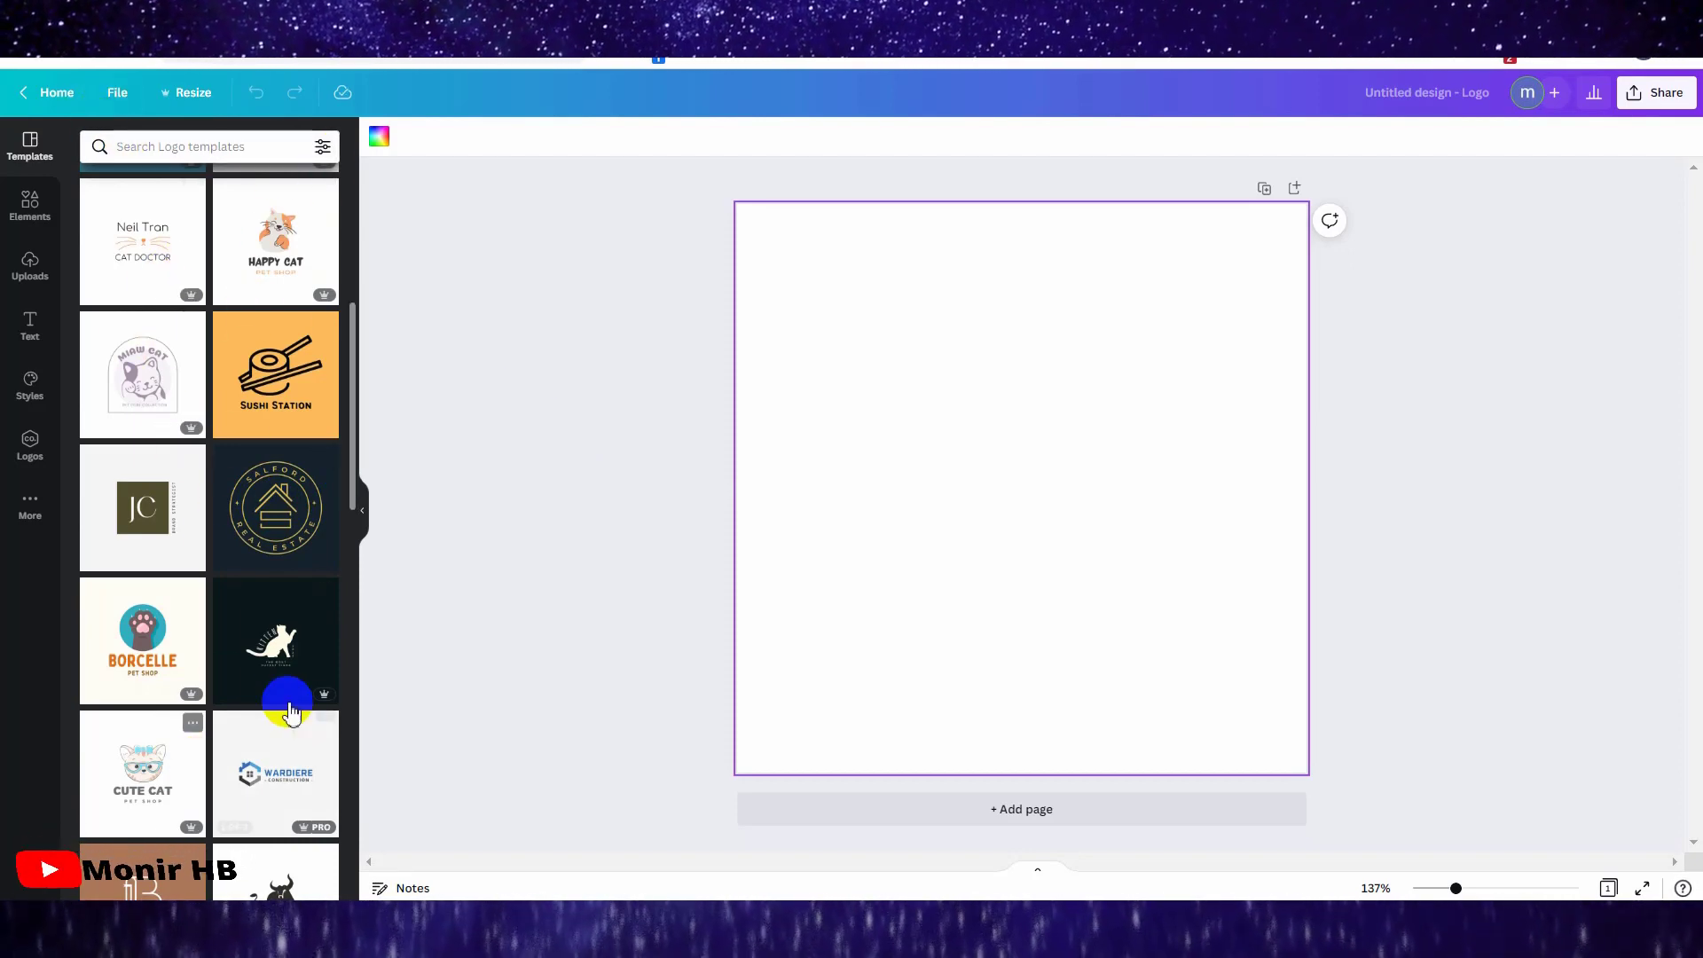
pyautogui.scroll(5, 222, 457)
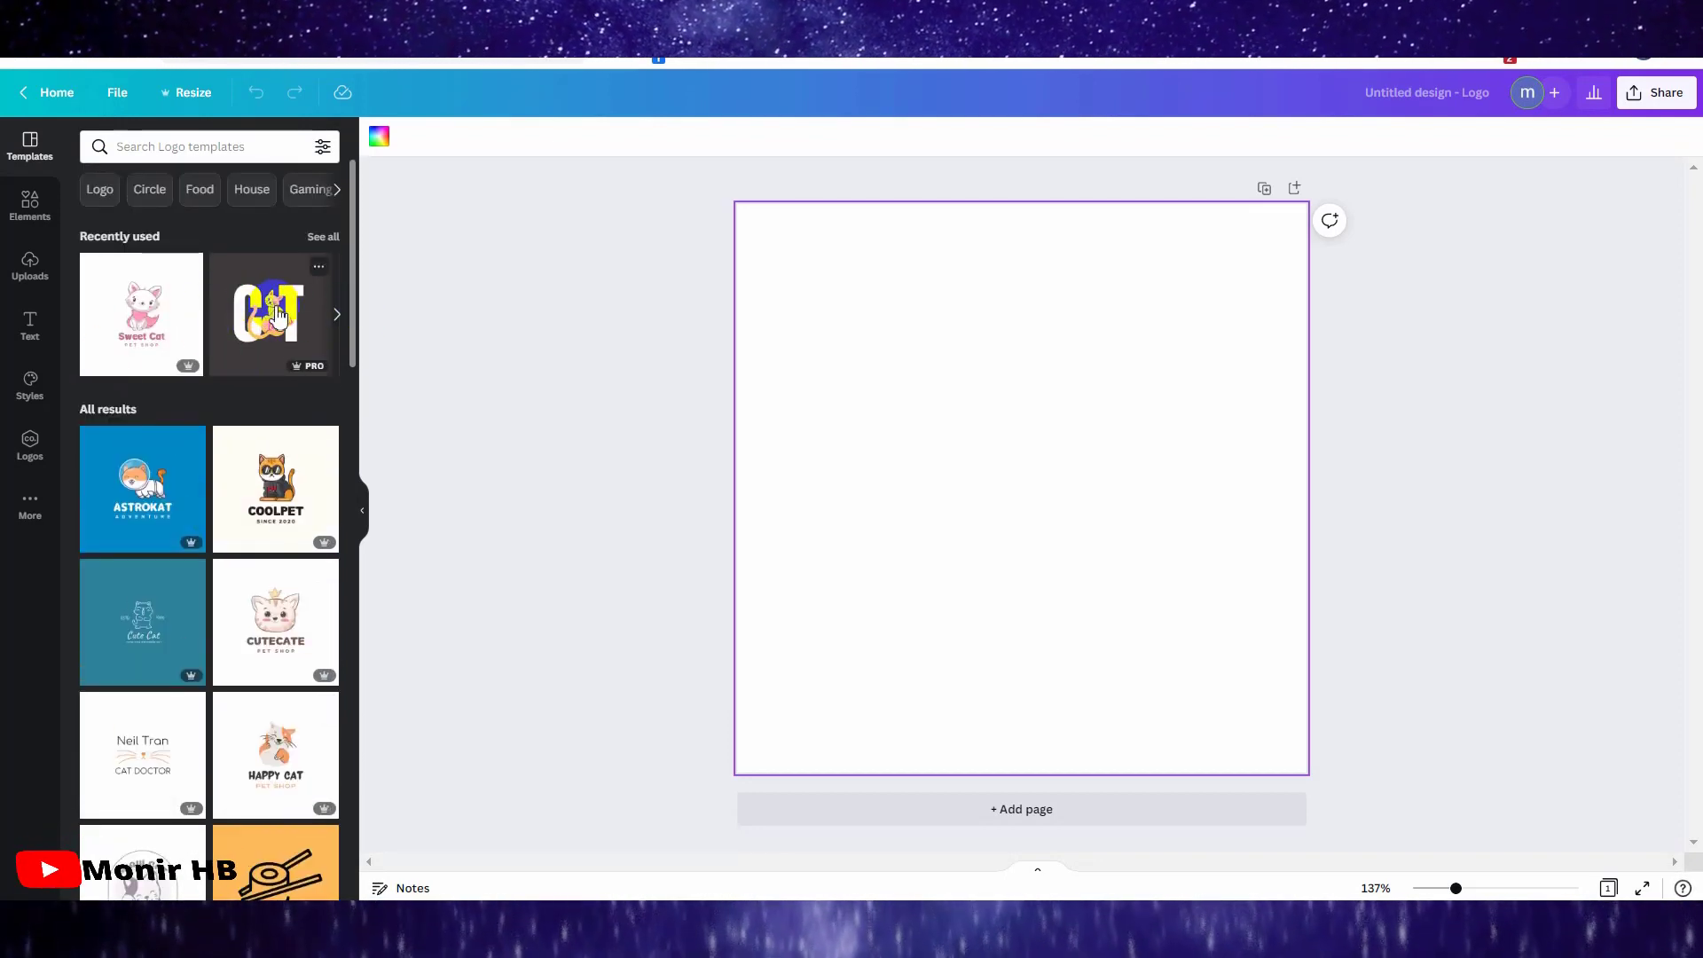
pyautogui.scroll(-6, 222, 497)
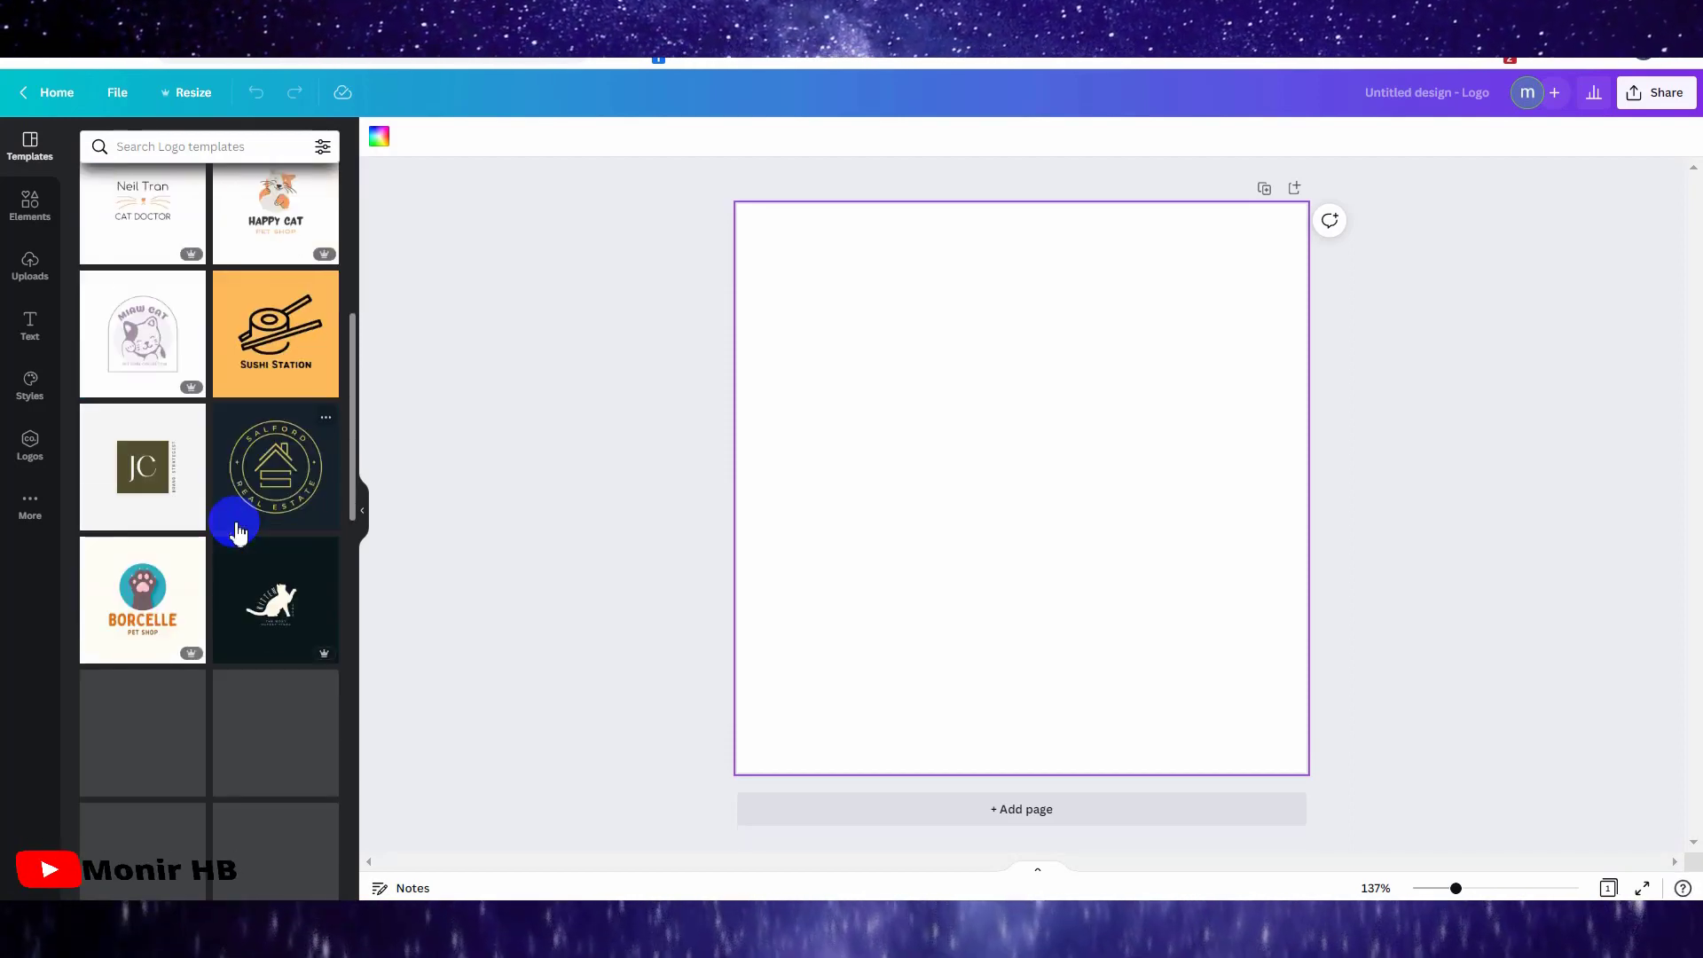
pyautogui.scroll(-3, 160, 586)
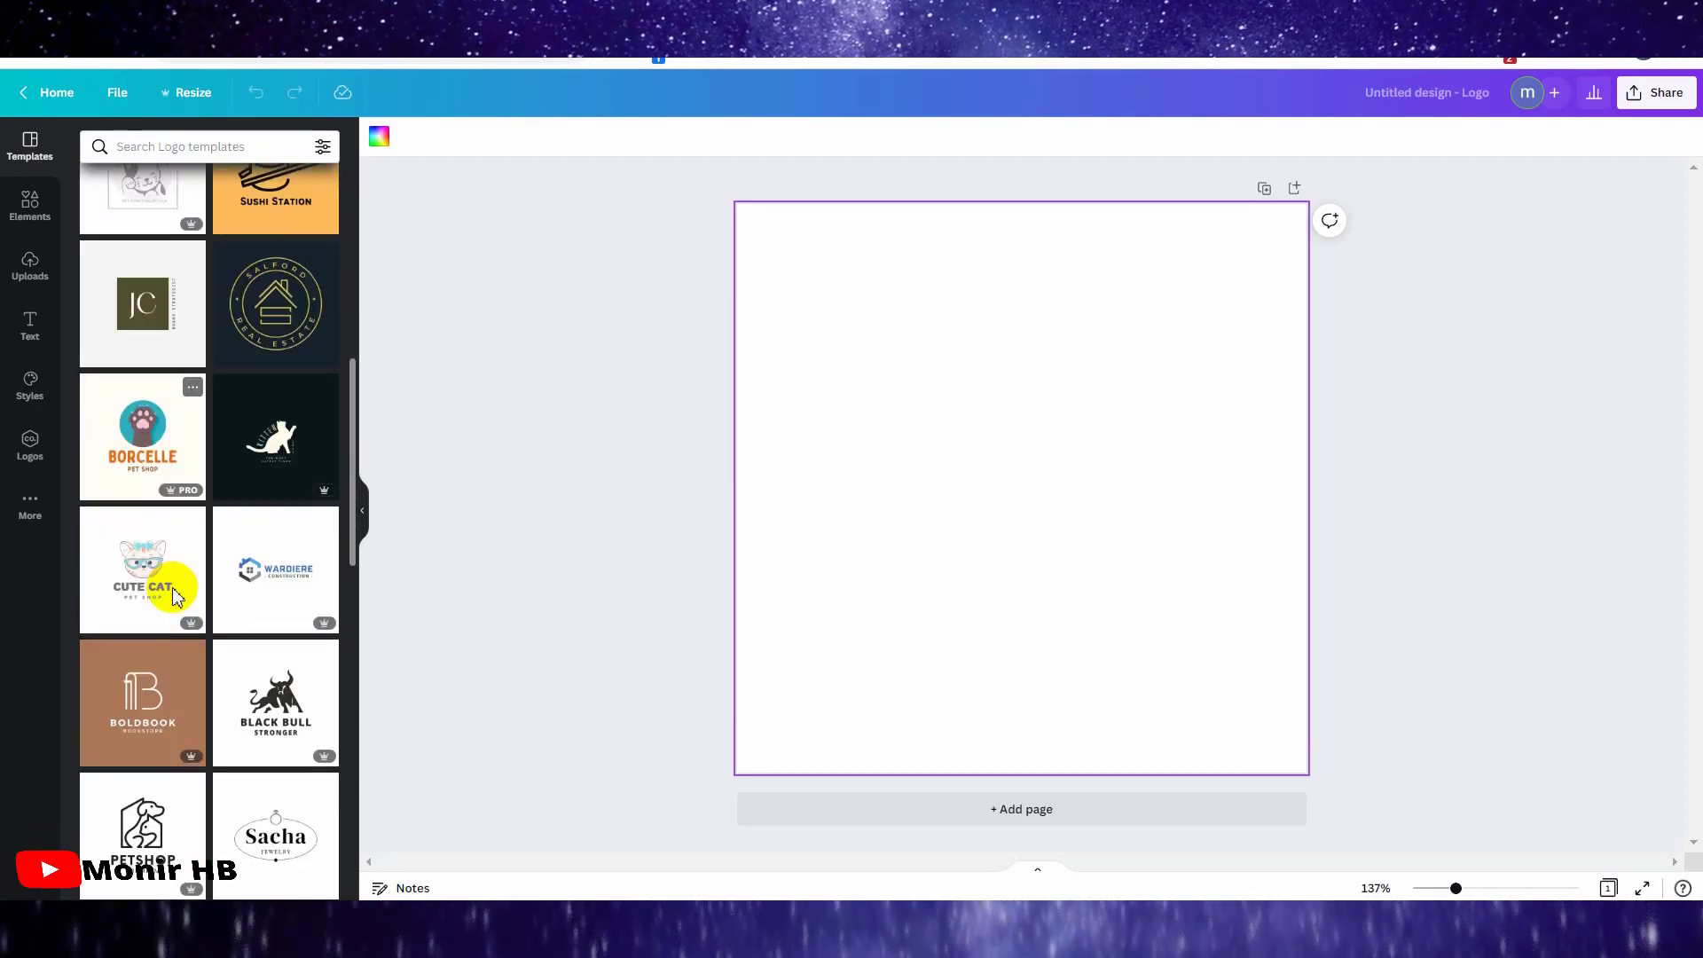
pyautogui.scroll(-1, 200, 605)
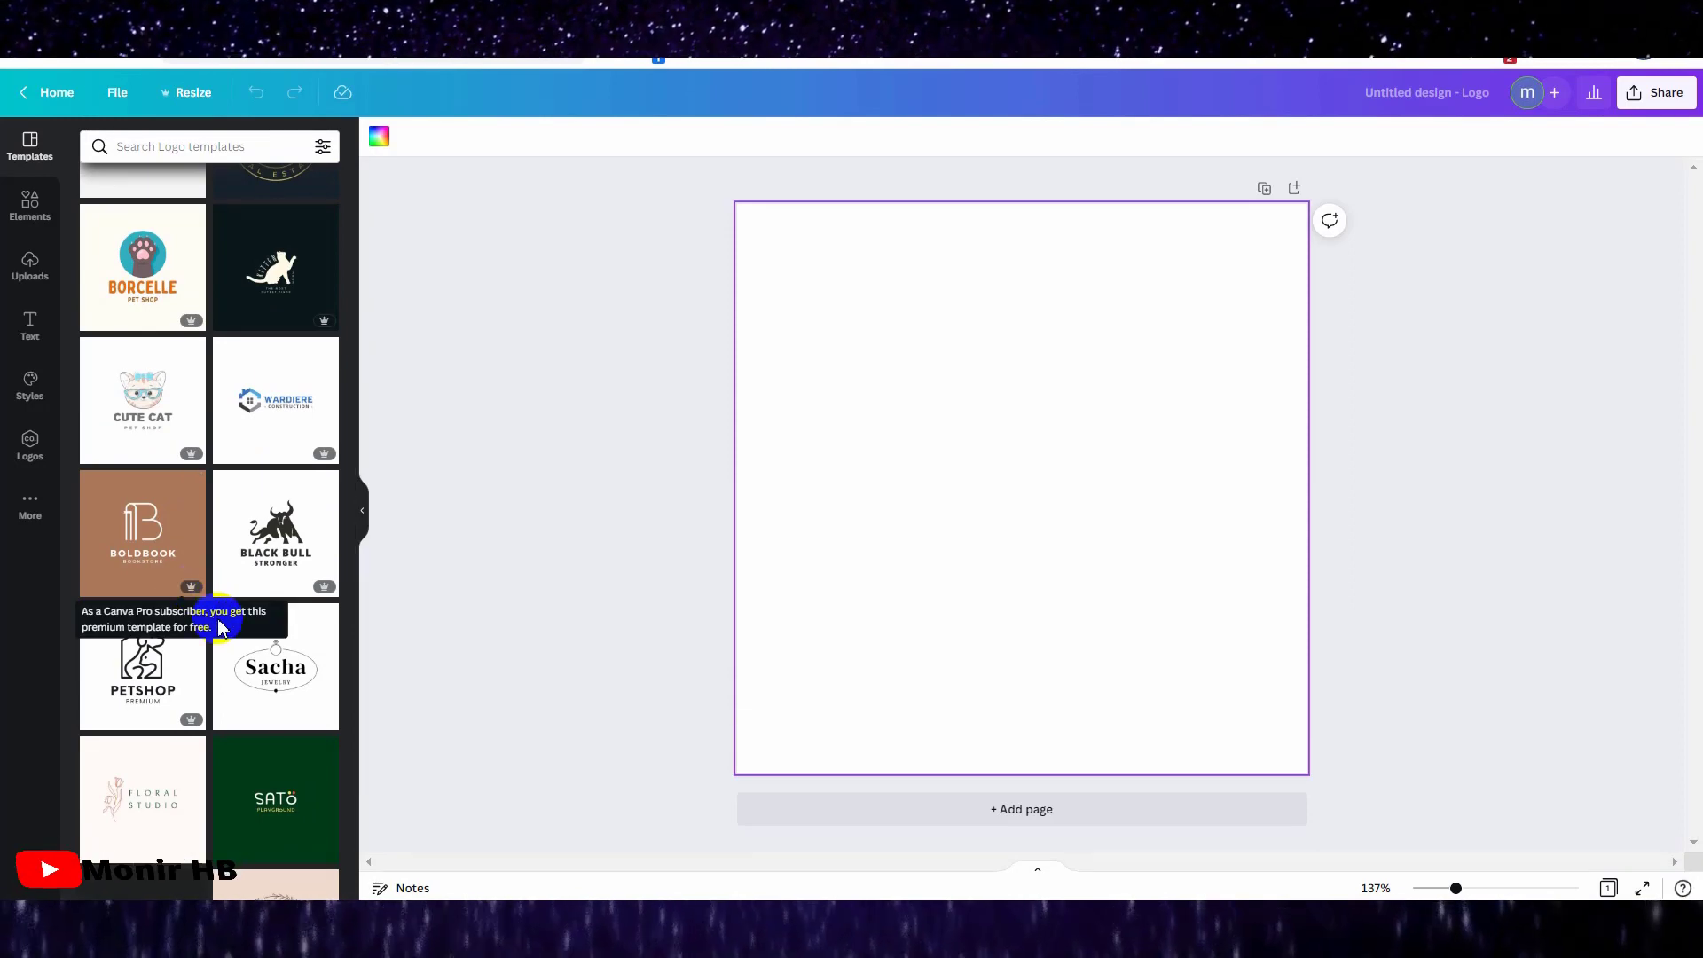
pyautogui.scroll(3, 221, 522)
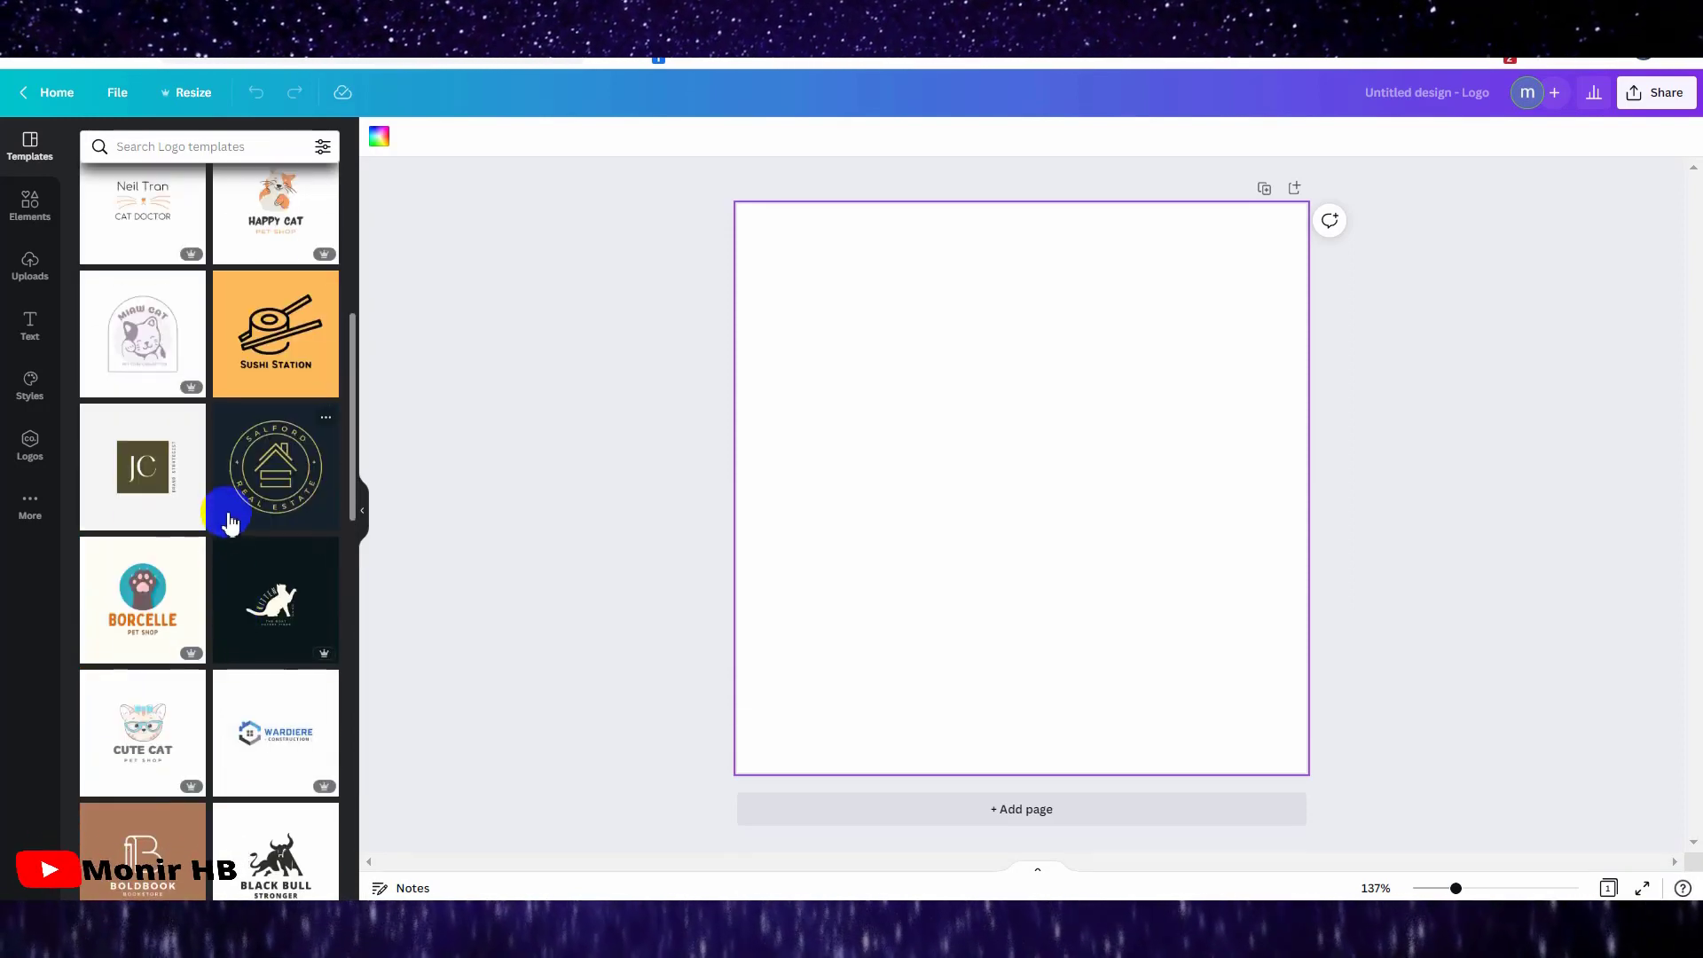
pyautogui.scroll(2, 228, 514)
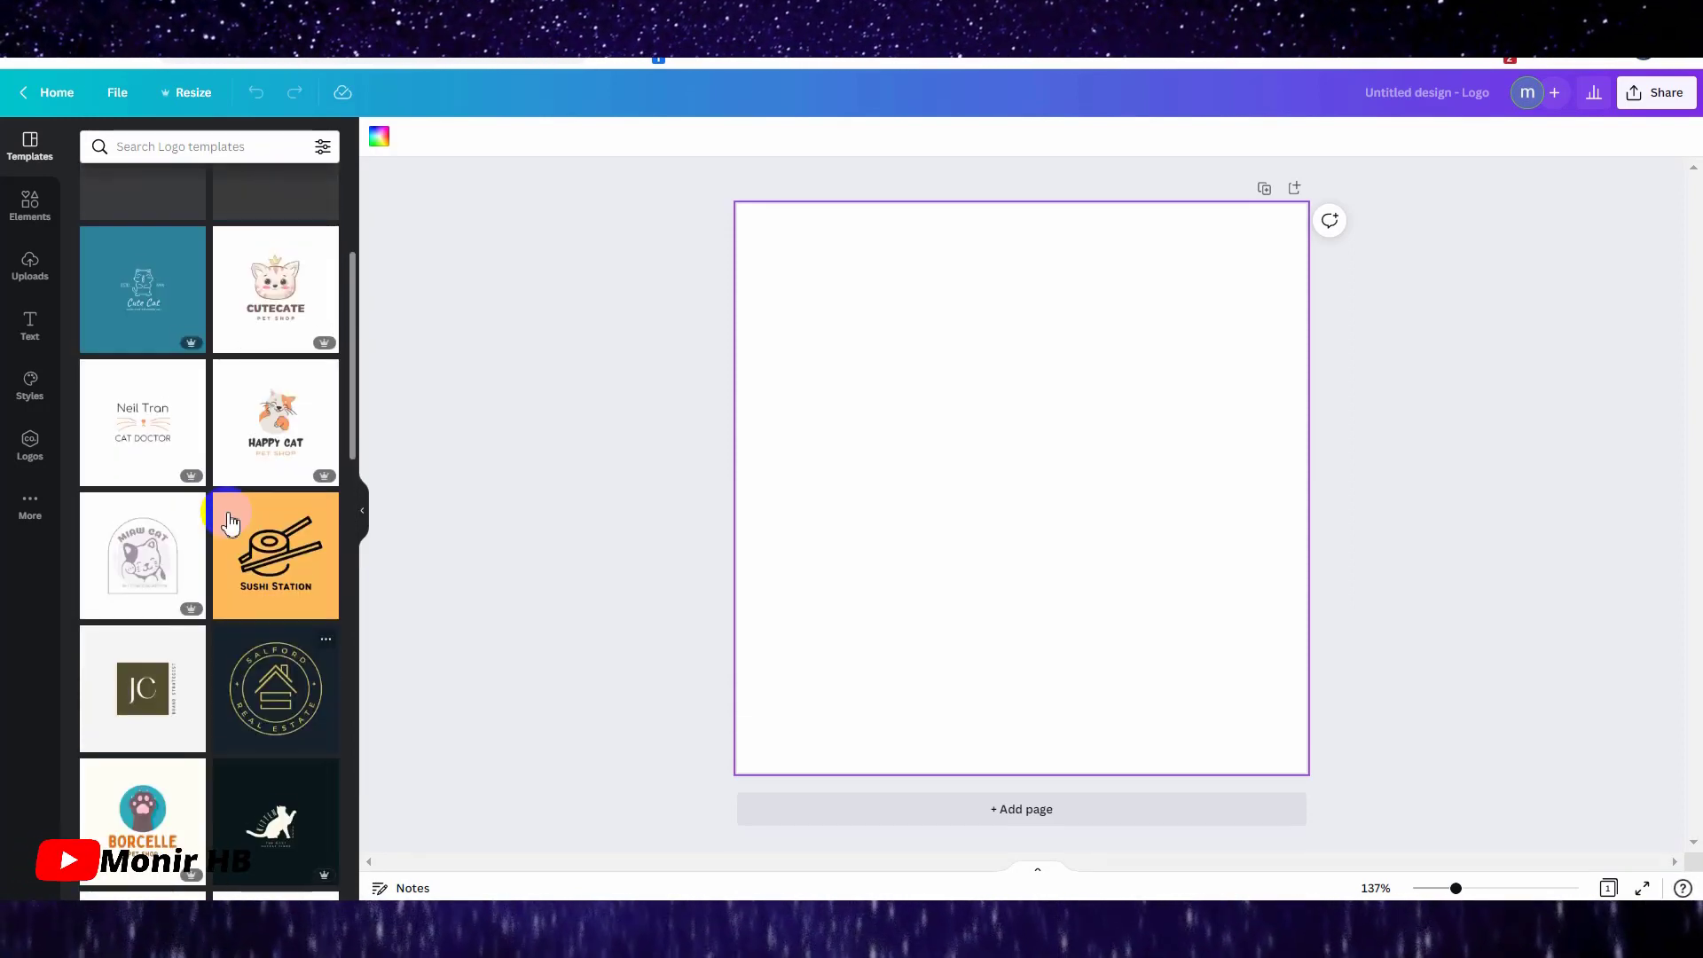
pyautogui.click(271, 408)
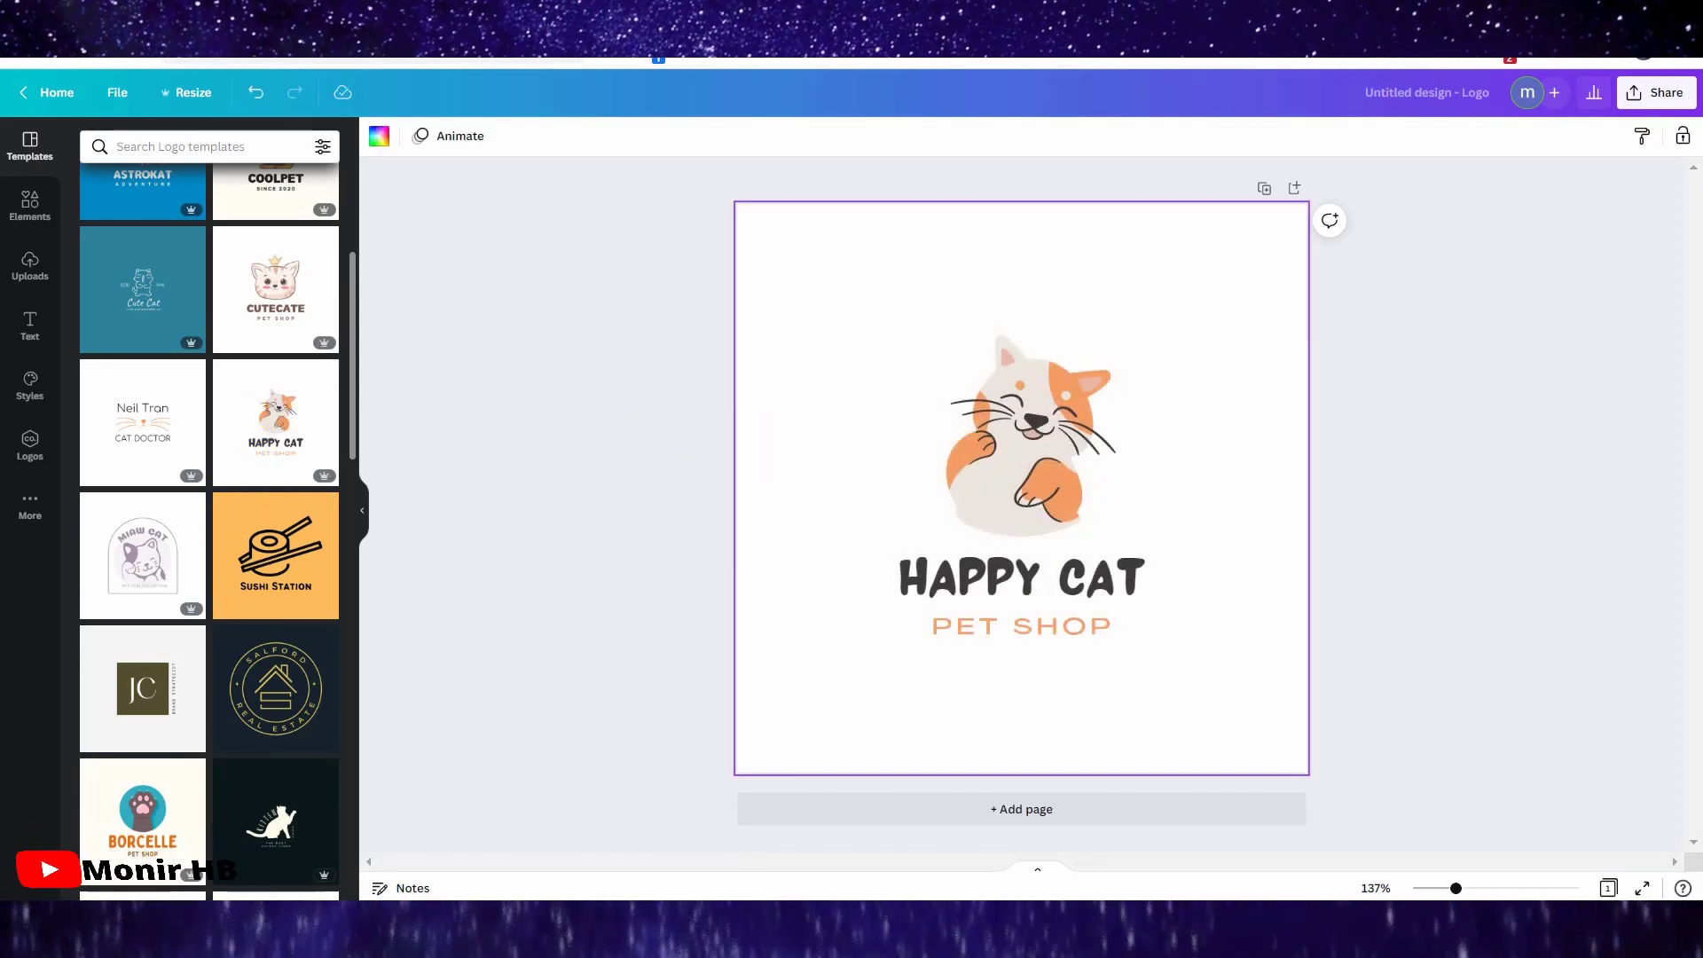
# - Replace the HAPPY CAT heading in the logo with LOVELY CAT LOVERS
pyautogui.click(947, 559)
pyautogui.click(949, 561)
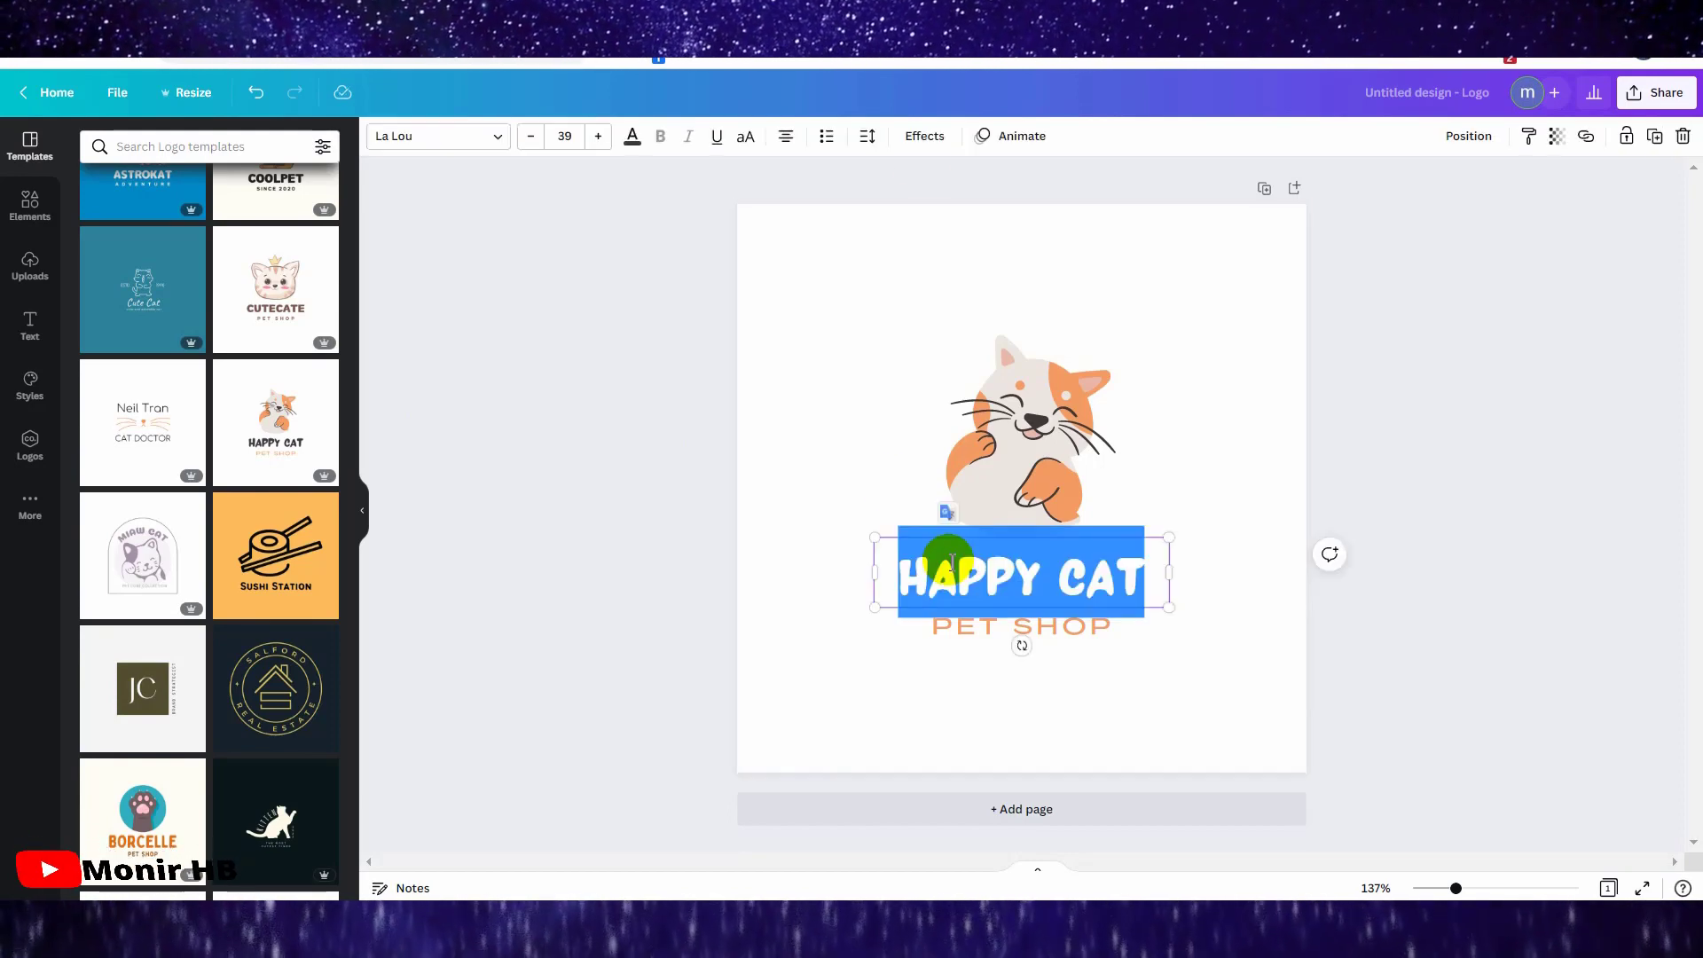
pyautogui.write('LOVELY CAT LOVERS')
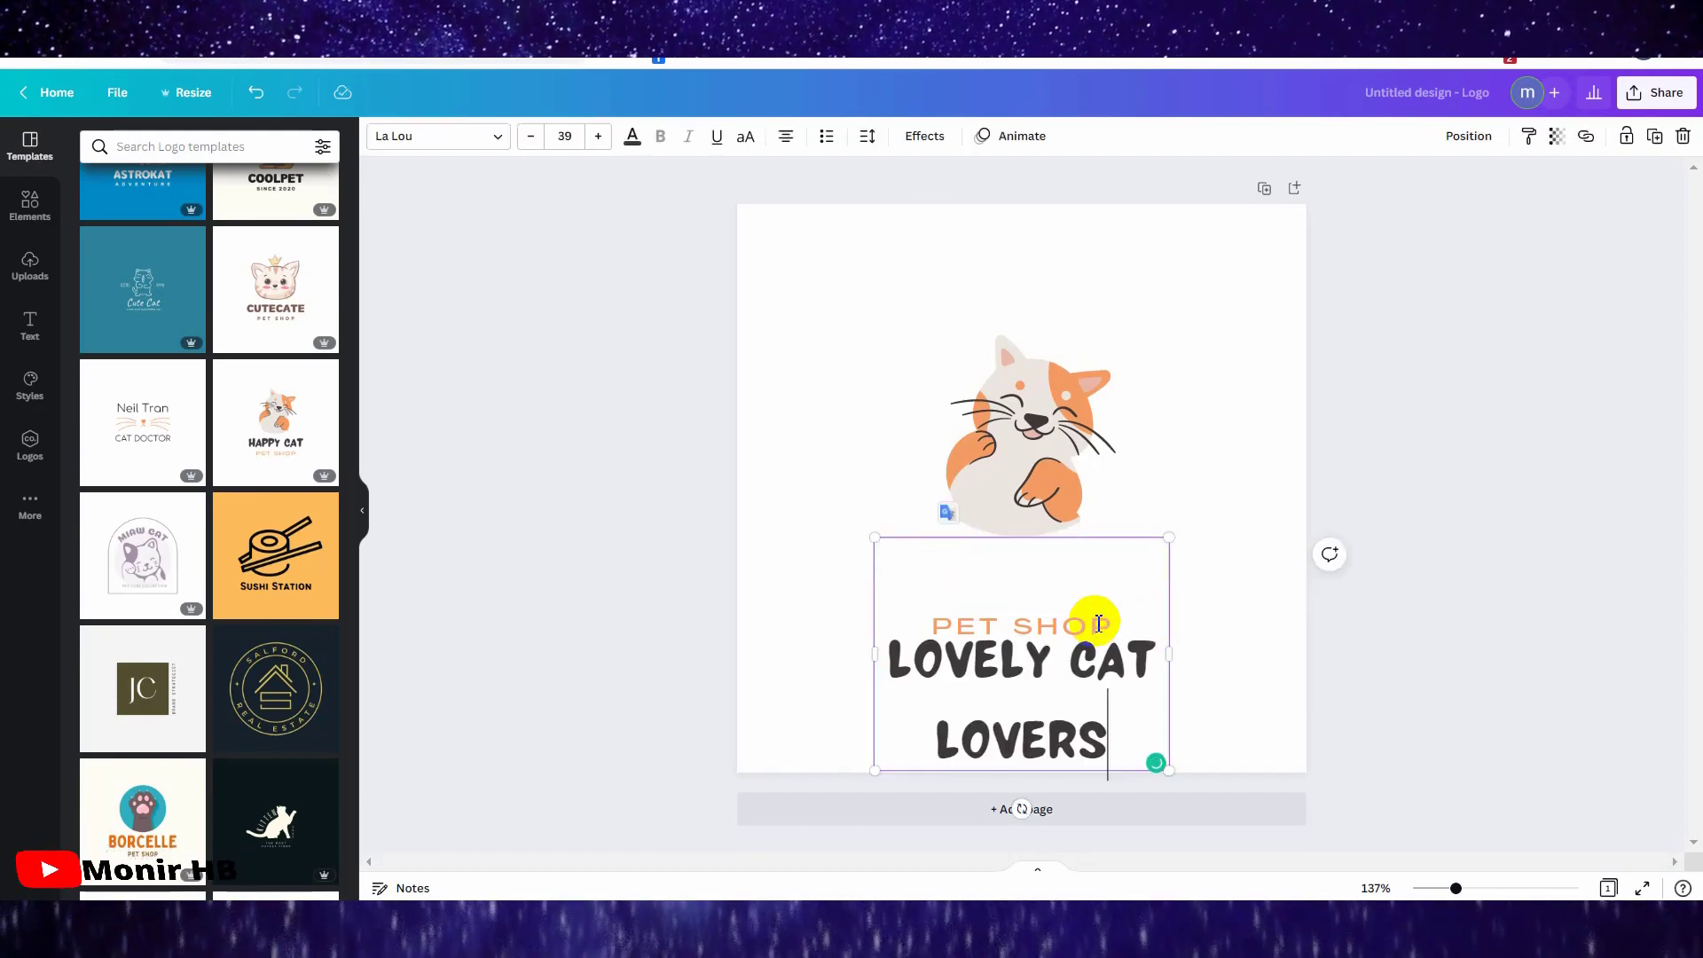
pyautogui.click(1182, 506)
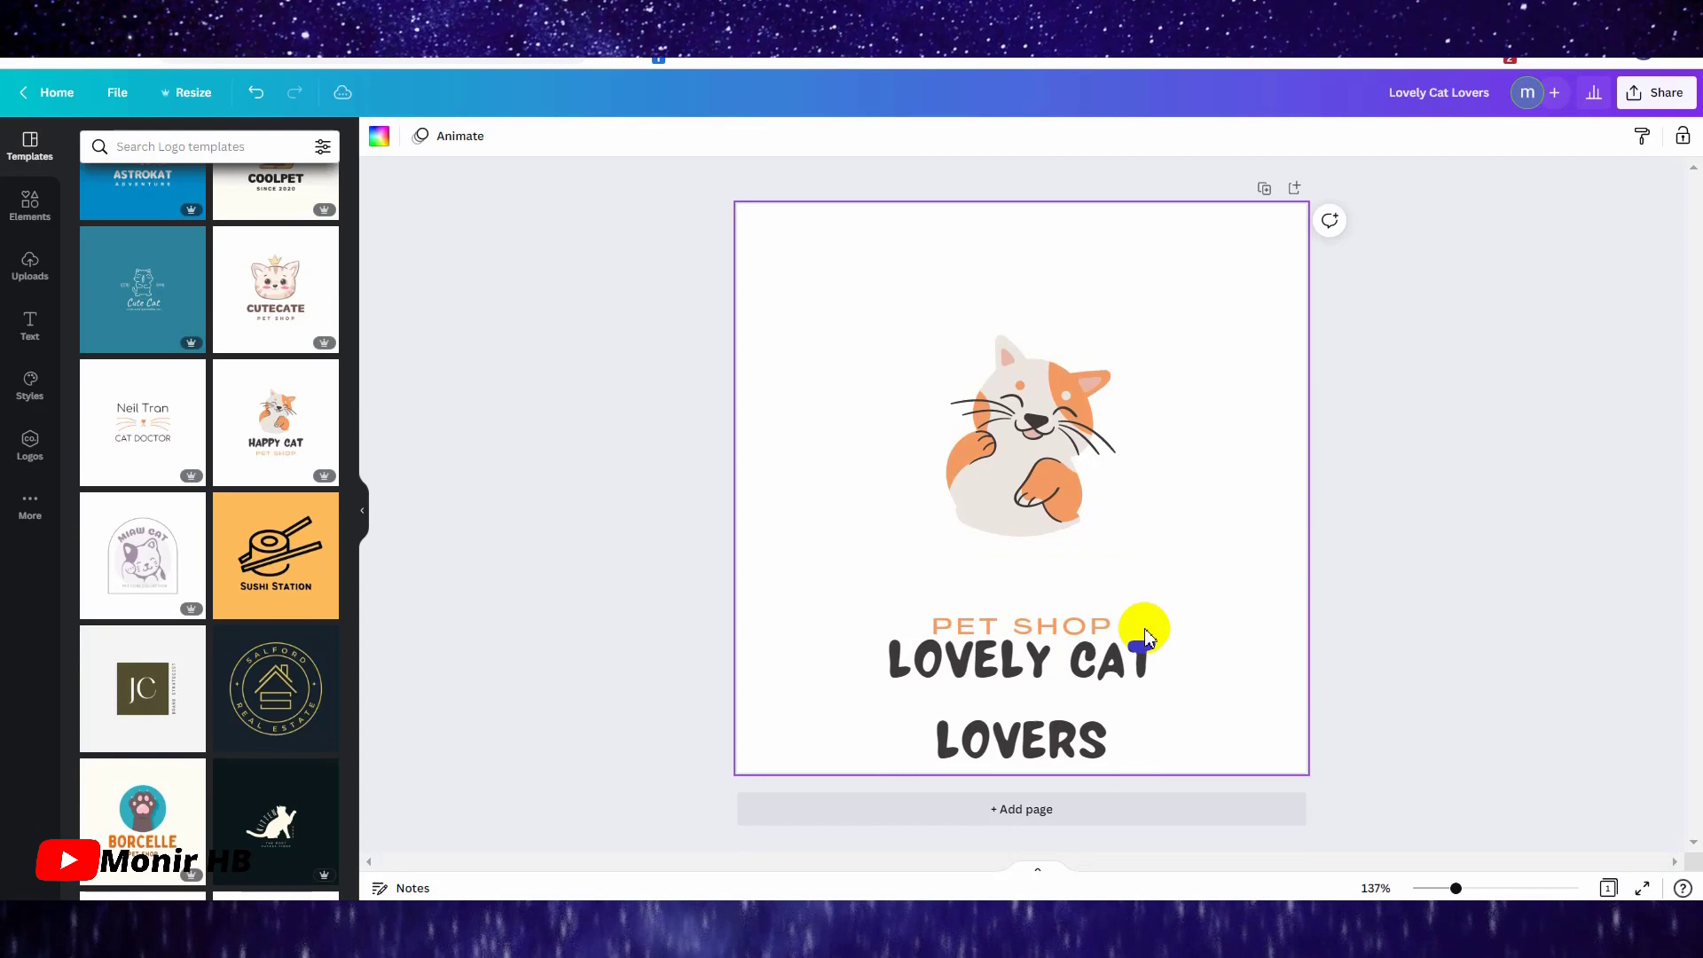
# - Delete the PET SHOP subtitle and move the LOVELY CAT LOVERS heading up directly beneath the cat illustration
pyautogui.click(1053, 630)
pyautogui.press('Delete')
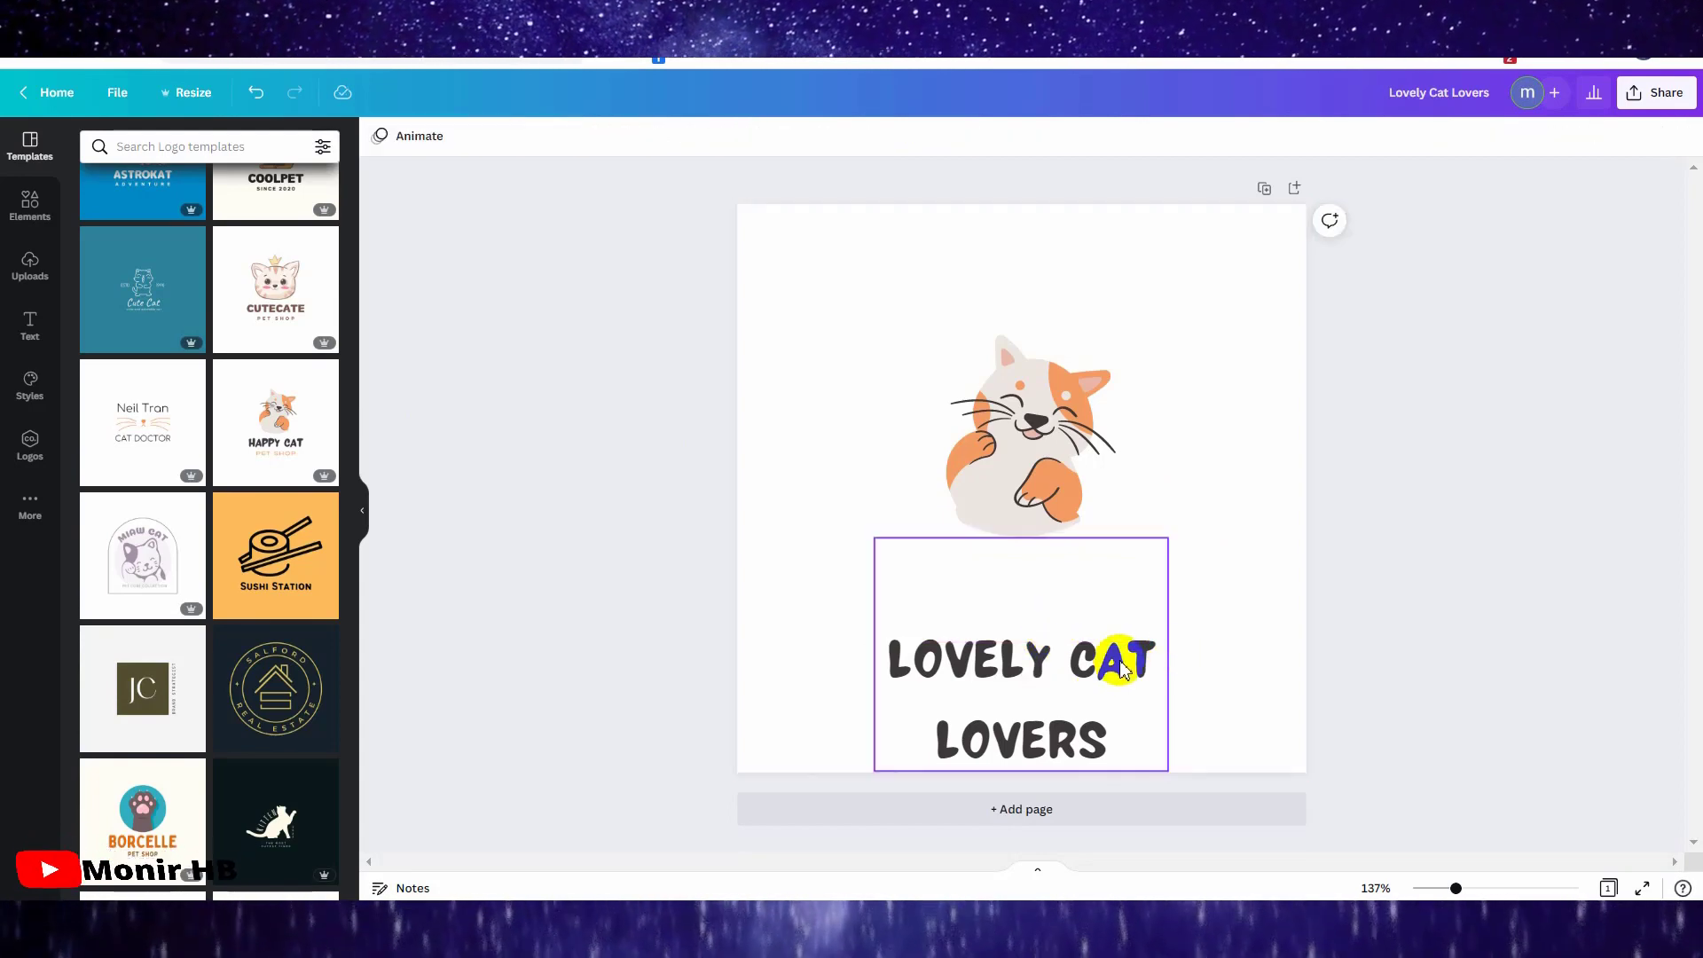
pyautogui.moveTo(1120, 661); pyautogui.dragTo(1134, 575)
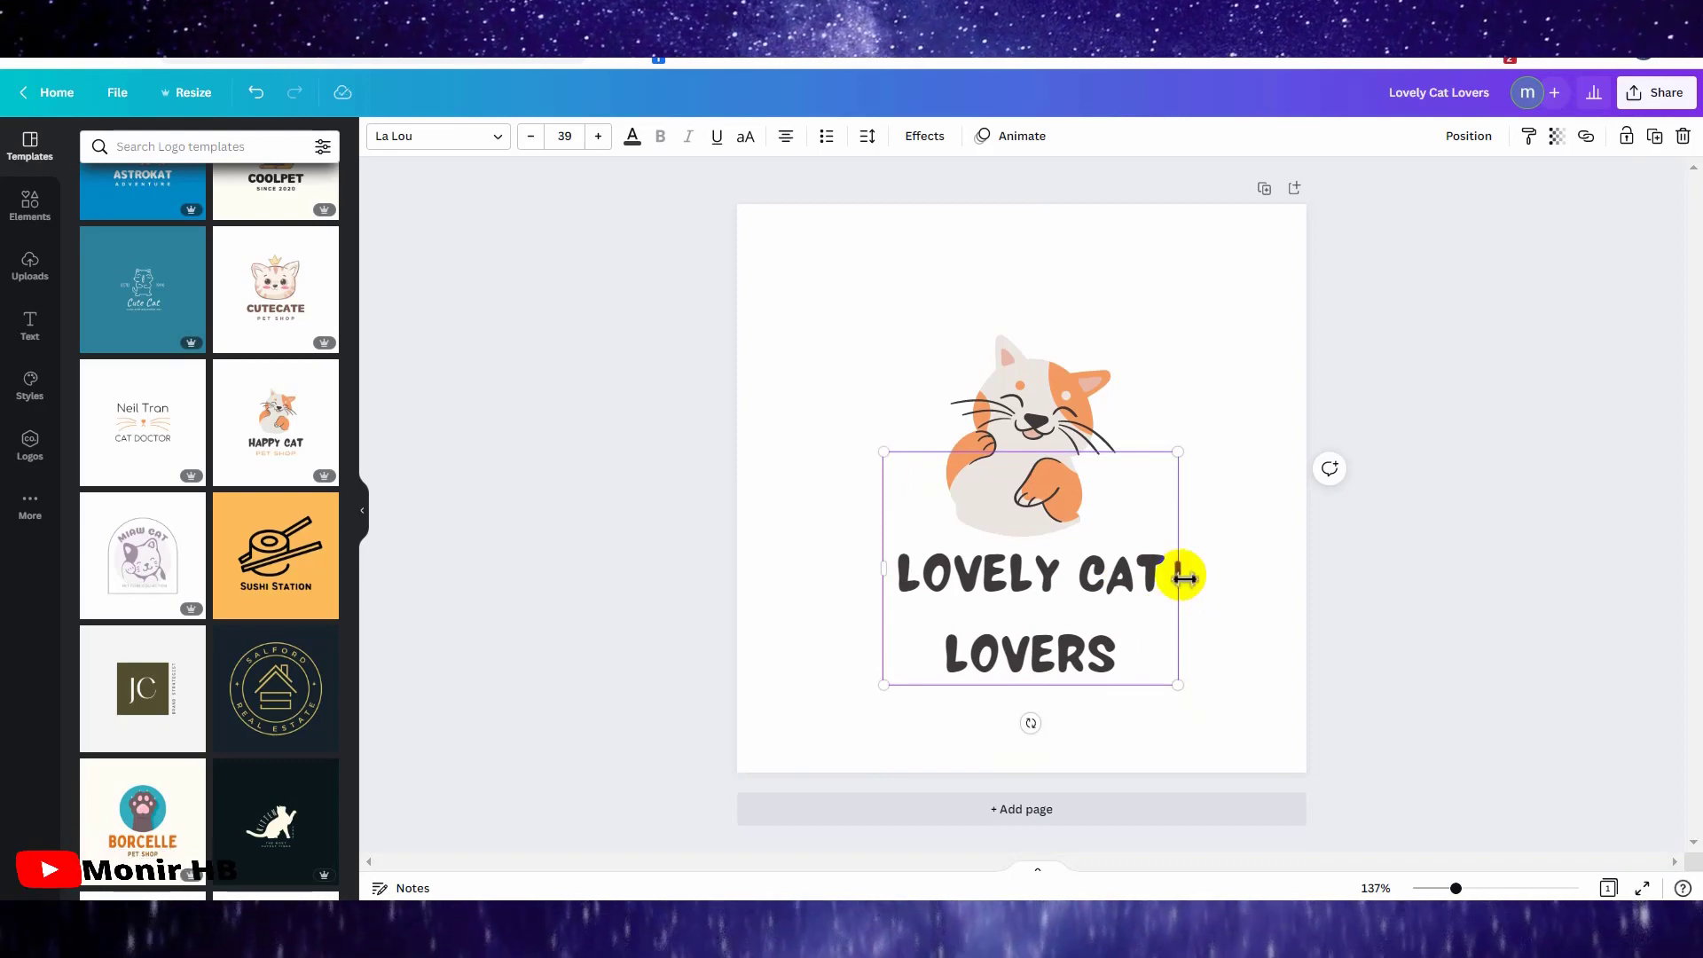
pyautogui.click(1228, 517)
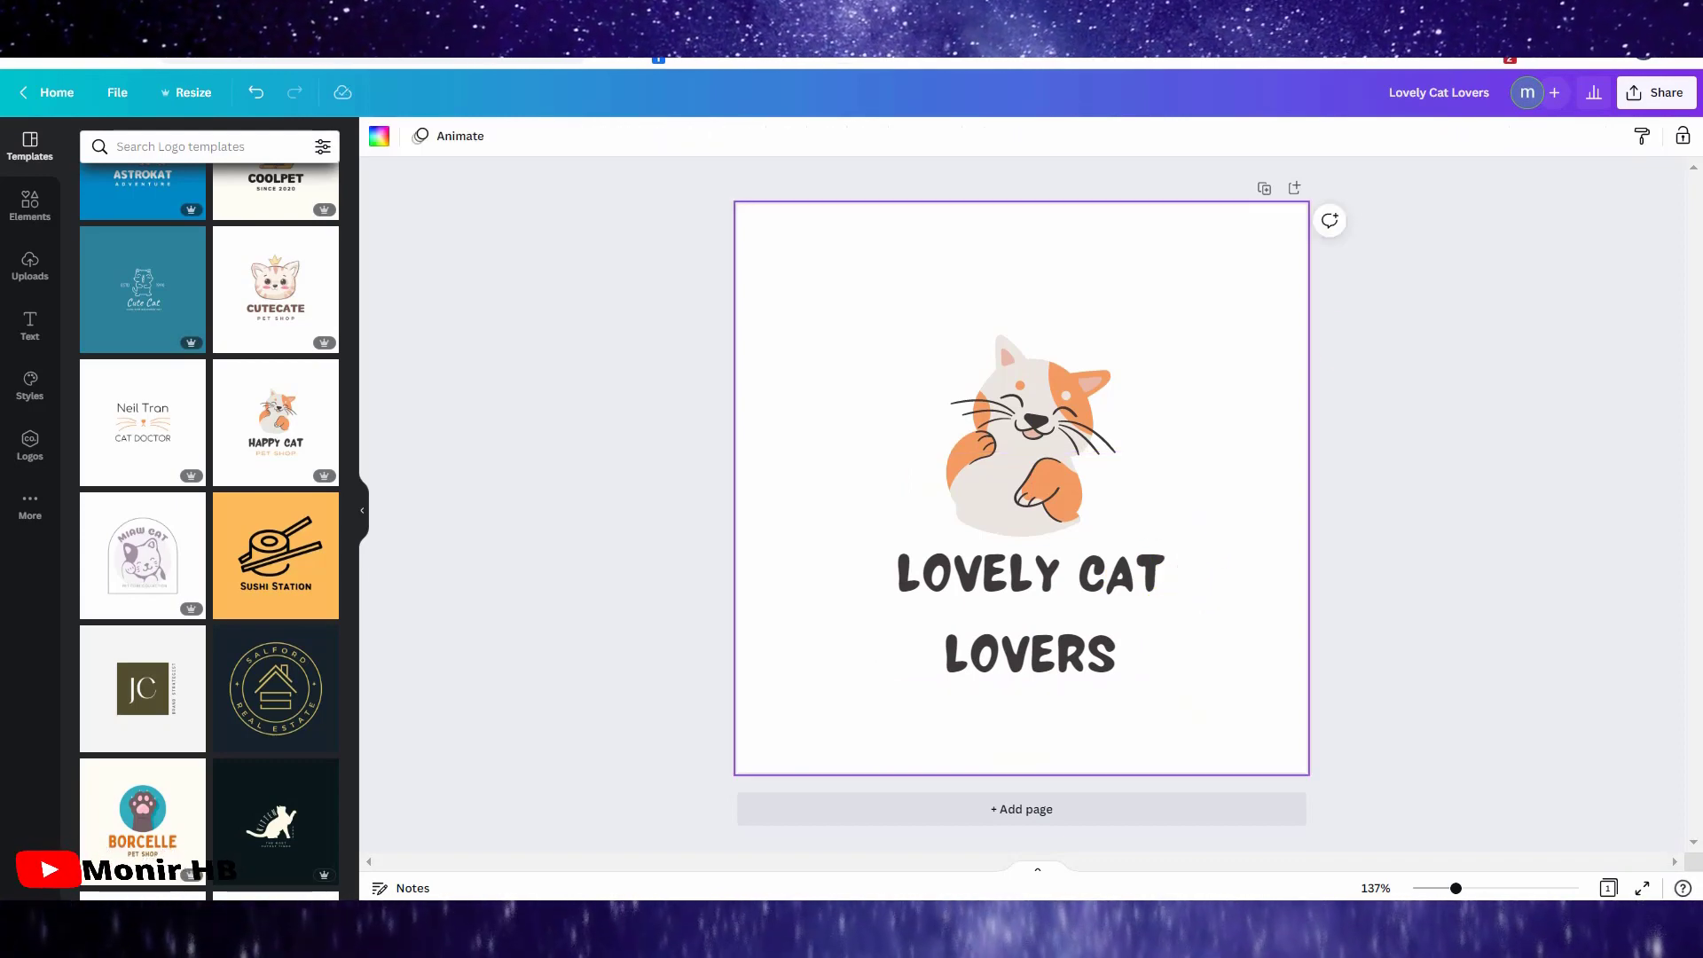
# - Download the finished logo as a PNG and show the file in its Downloads folder
pyautogui.click(1666, 94)
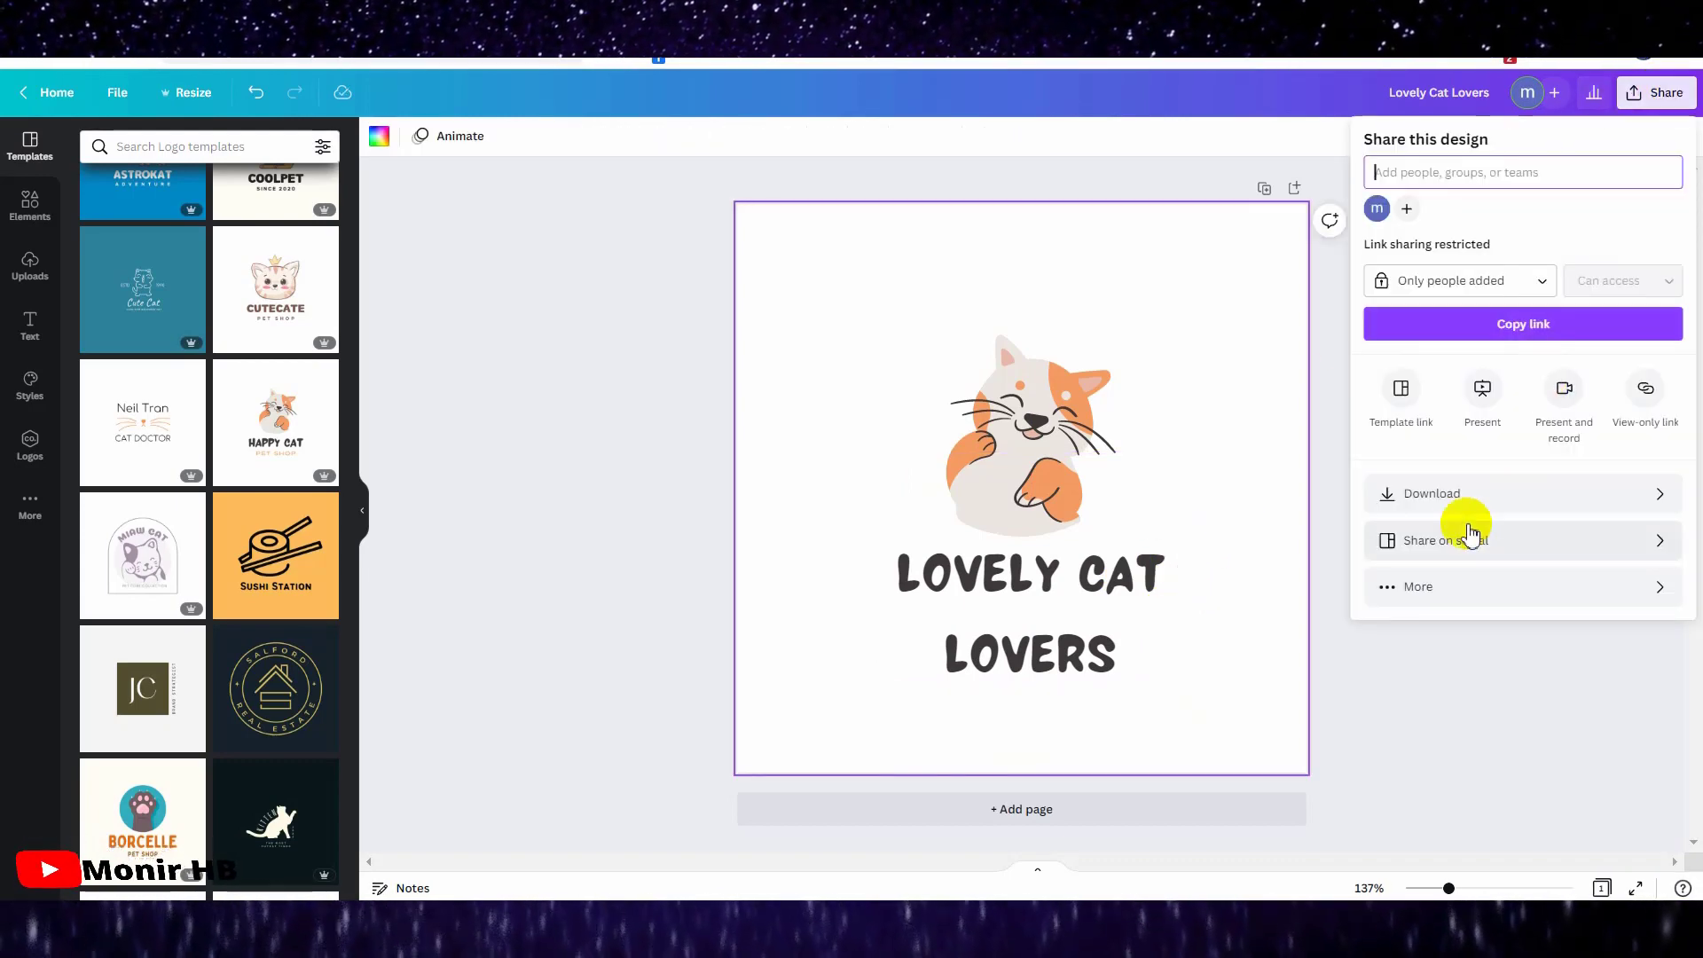
pyautogui.click(1487, 507)
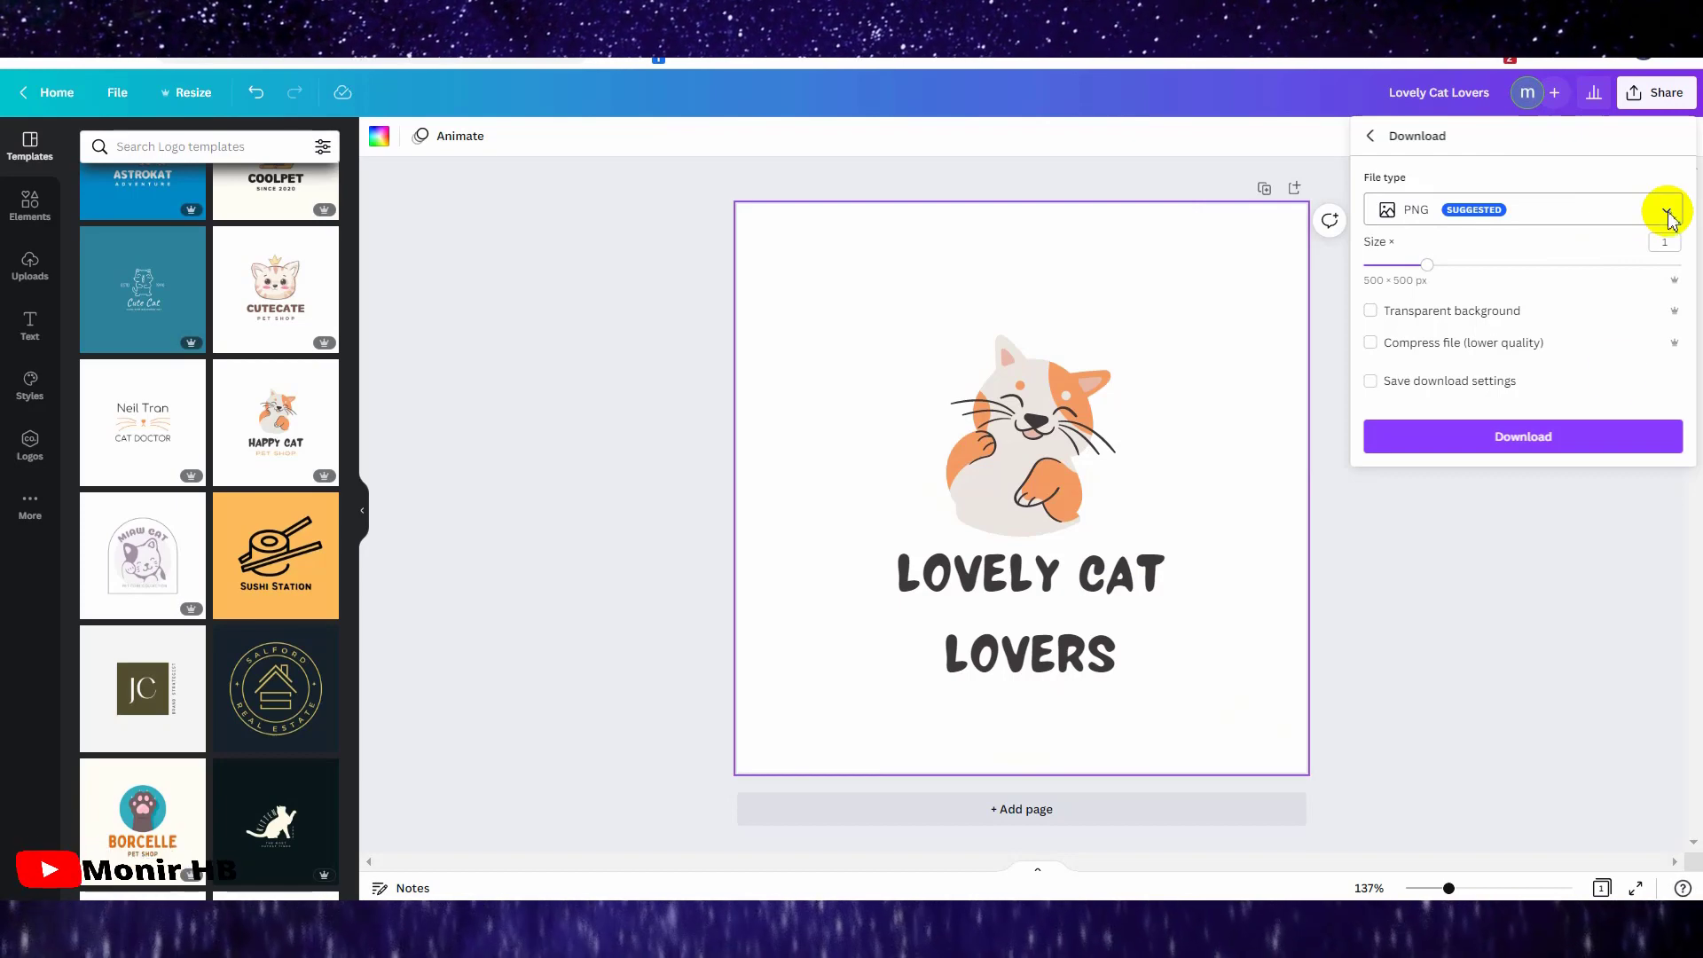
pyautogui.click(1579, 434)
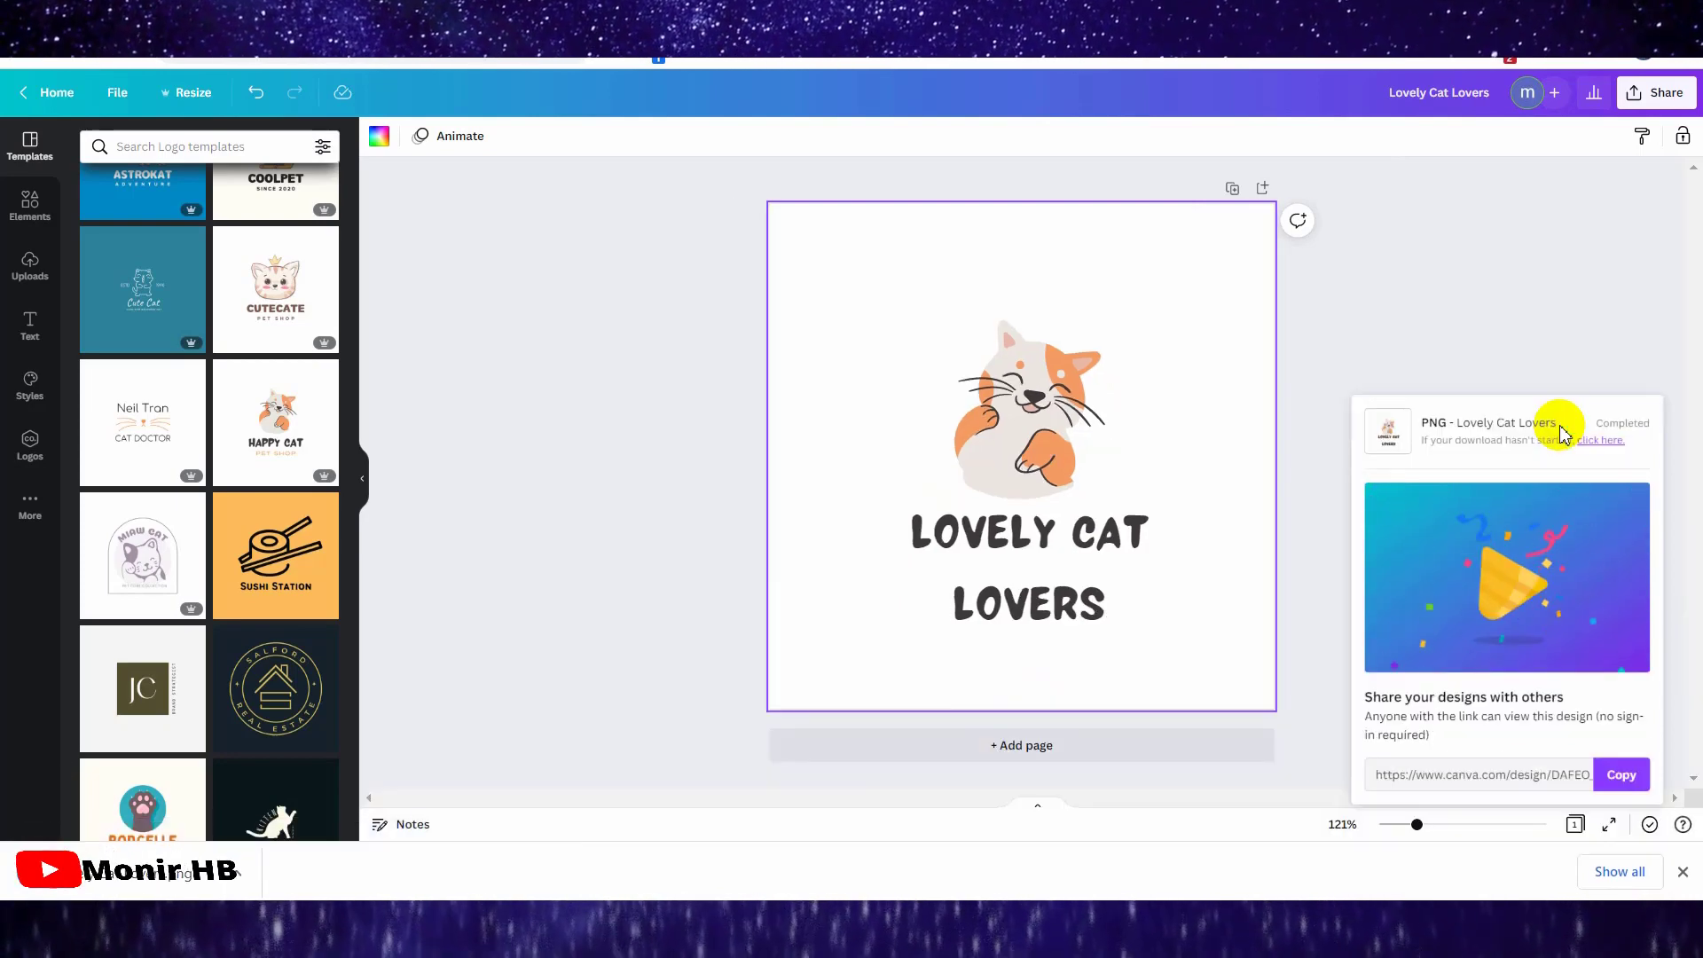
pyautogui.click(244, 878)
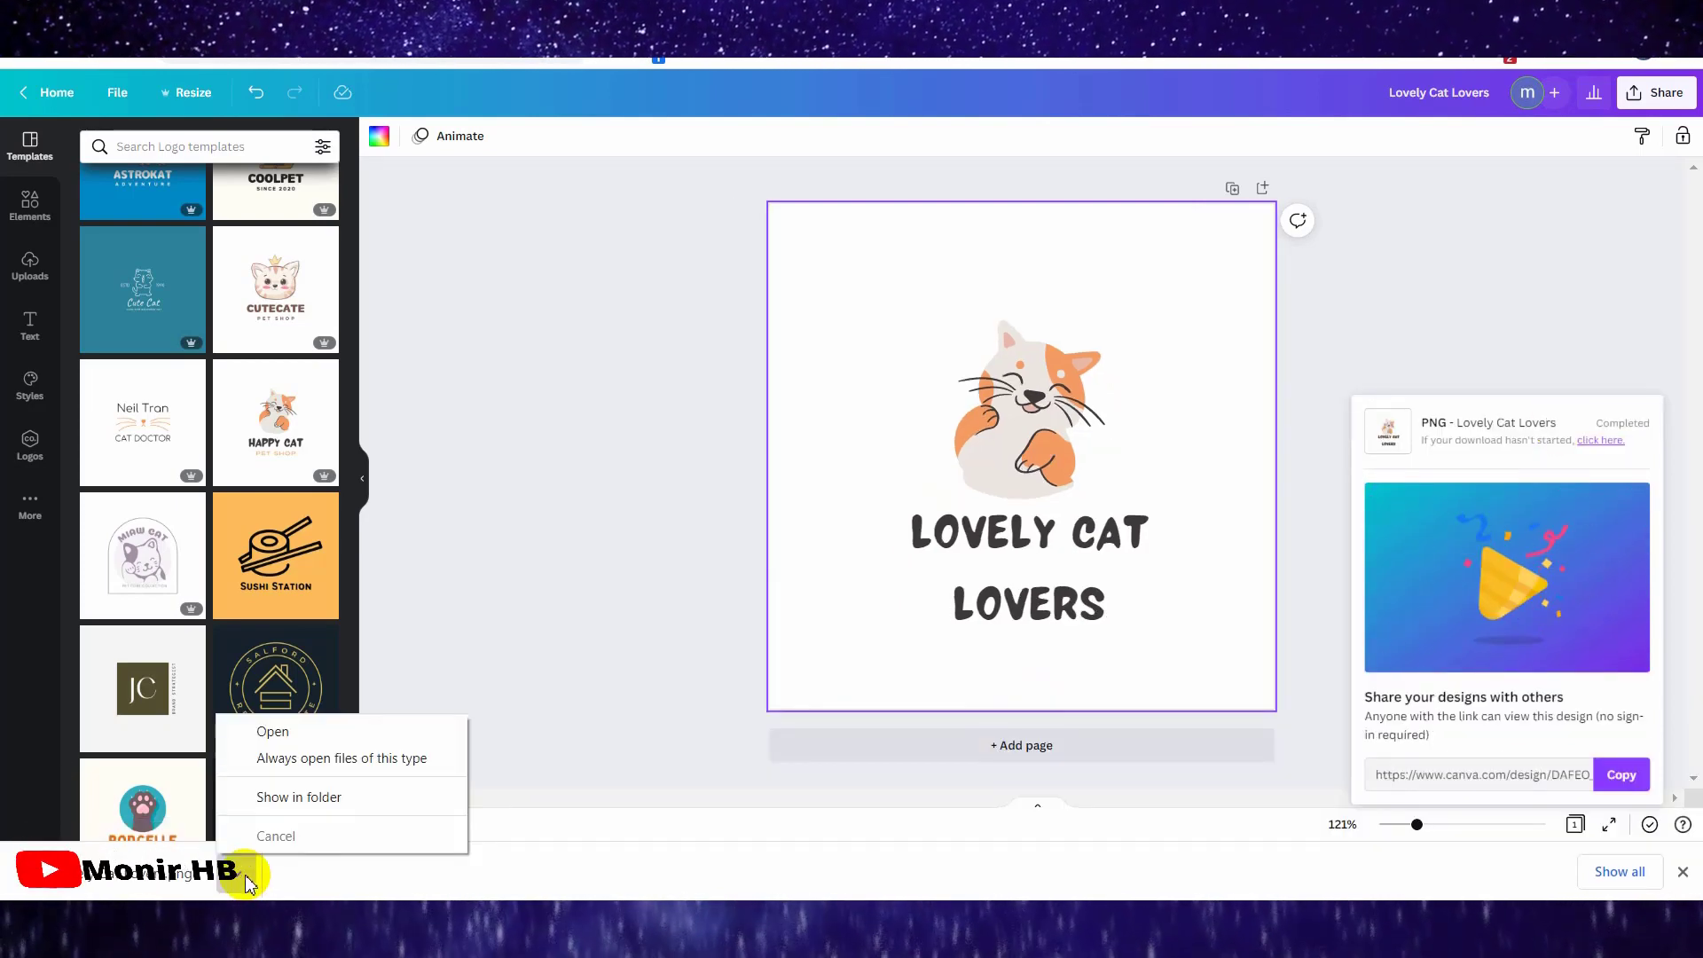
pyautogui.click(302, 794)
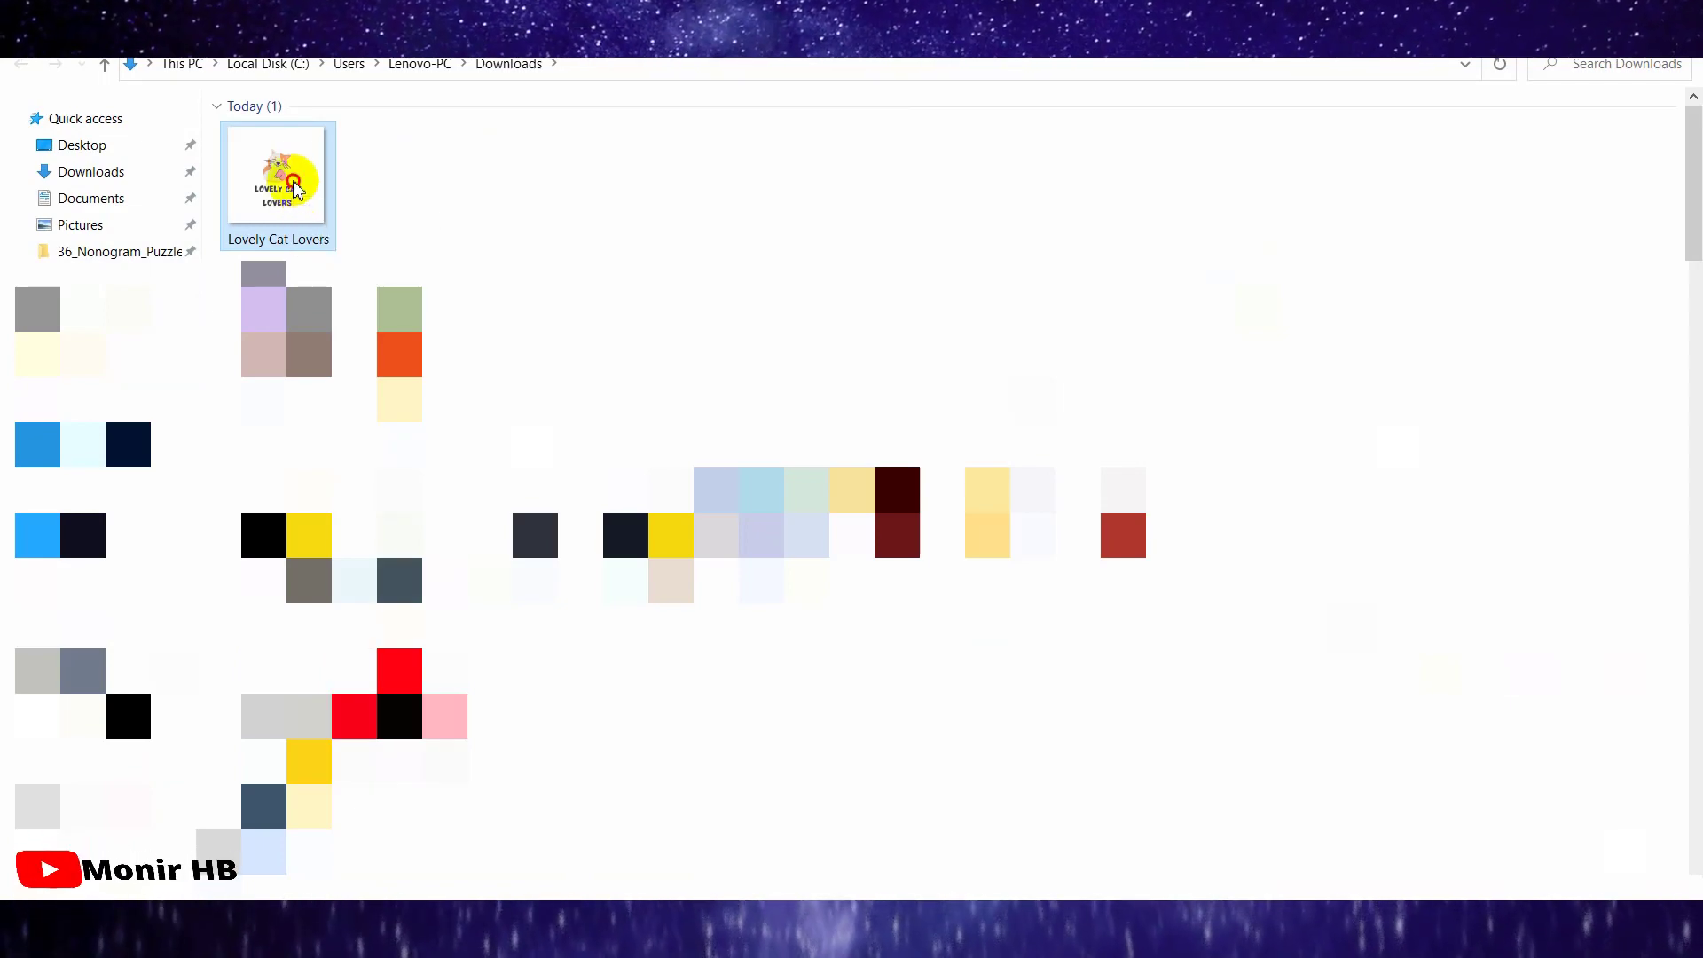
pyautogui.moveTo(294, 182); pyautogui.dragTo(468, 297)
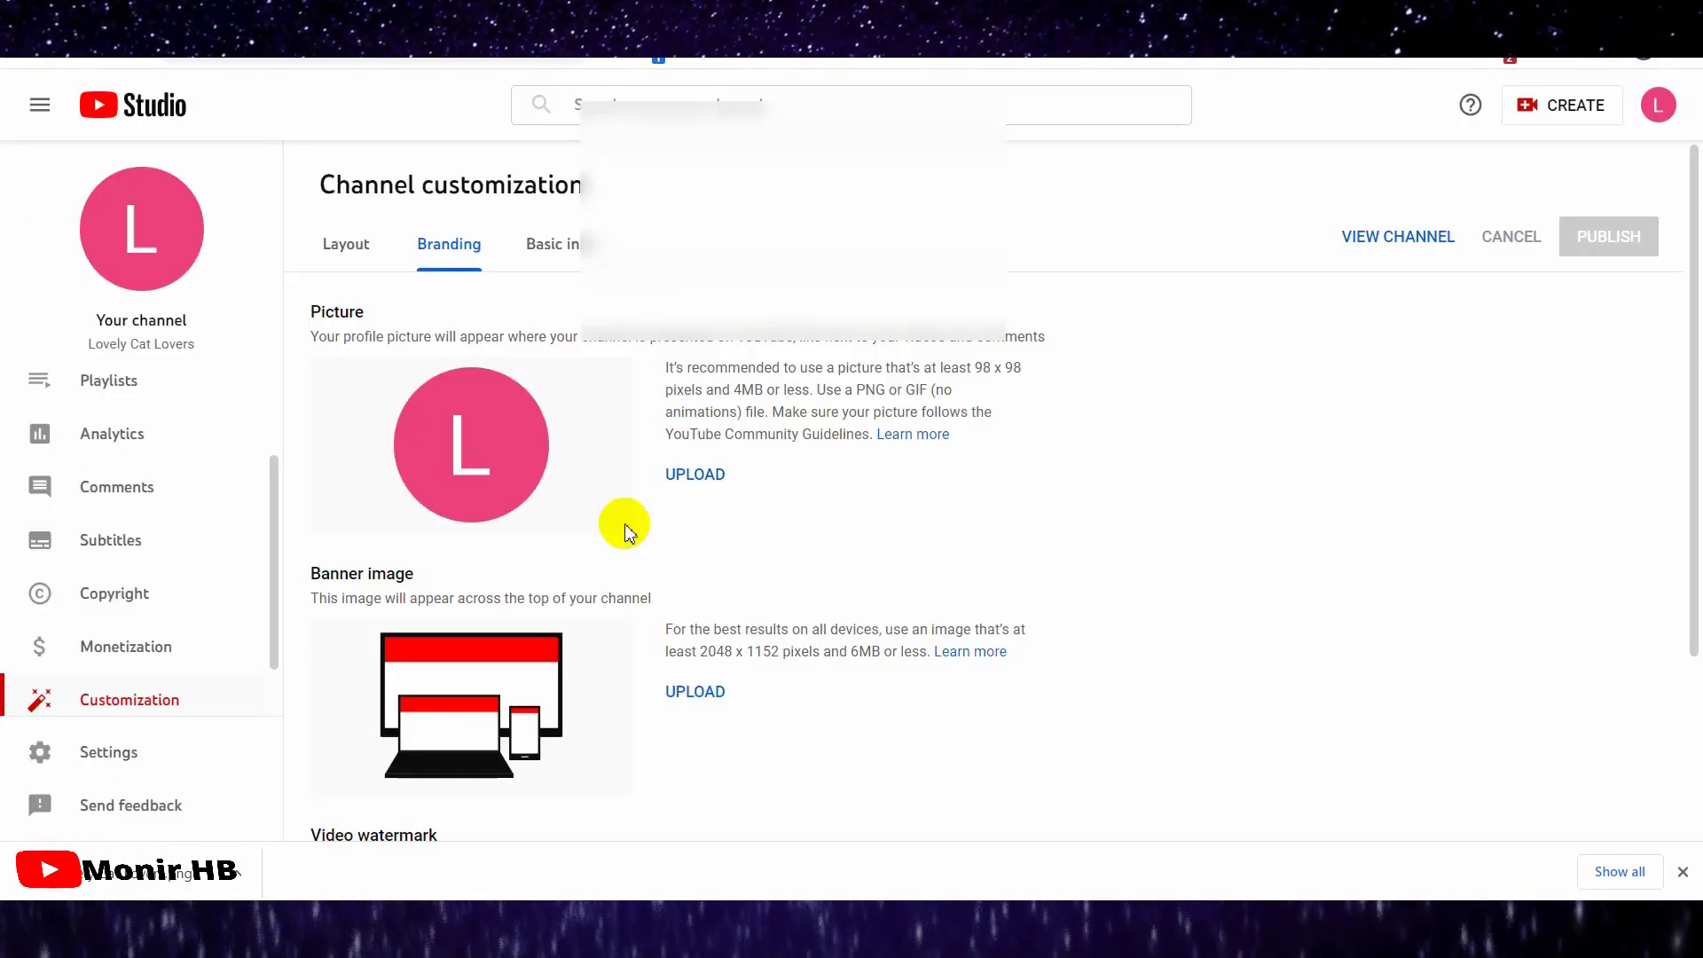
# - Upload the Lovely Cat Lovers logo from the Downloads folder as the channel's profile picture and accept the default circular crop
pyautogui.click(701, 474)
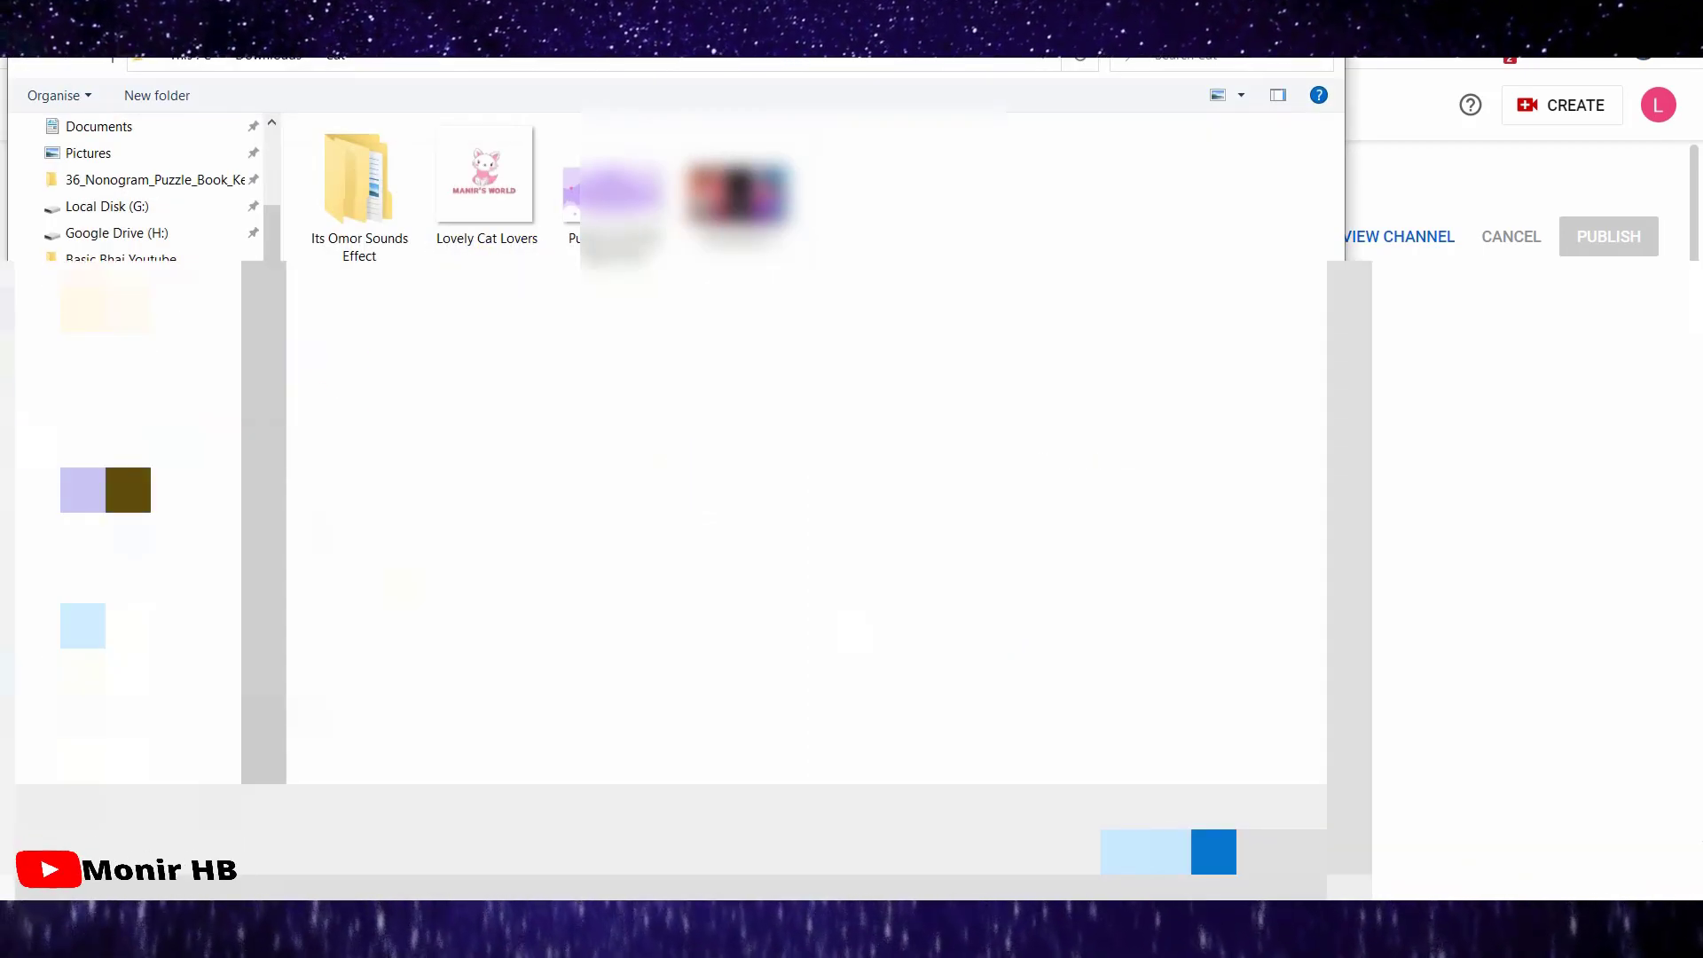
pyautogui.hotkey('alt', 'Up')
pyautogui.click(412, 188)
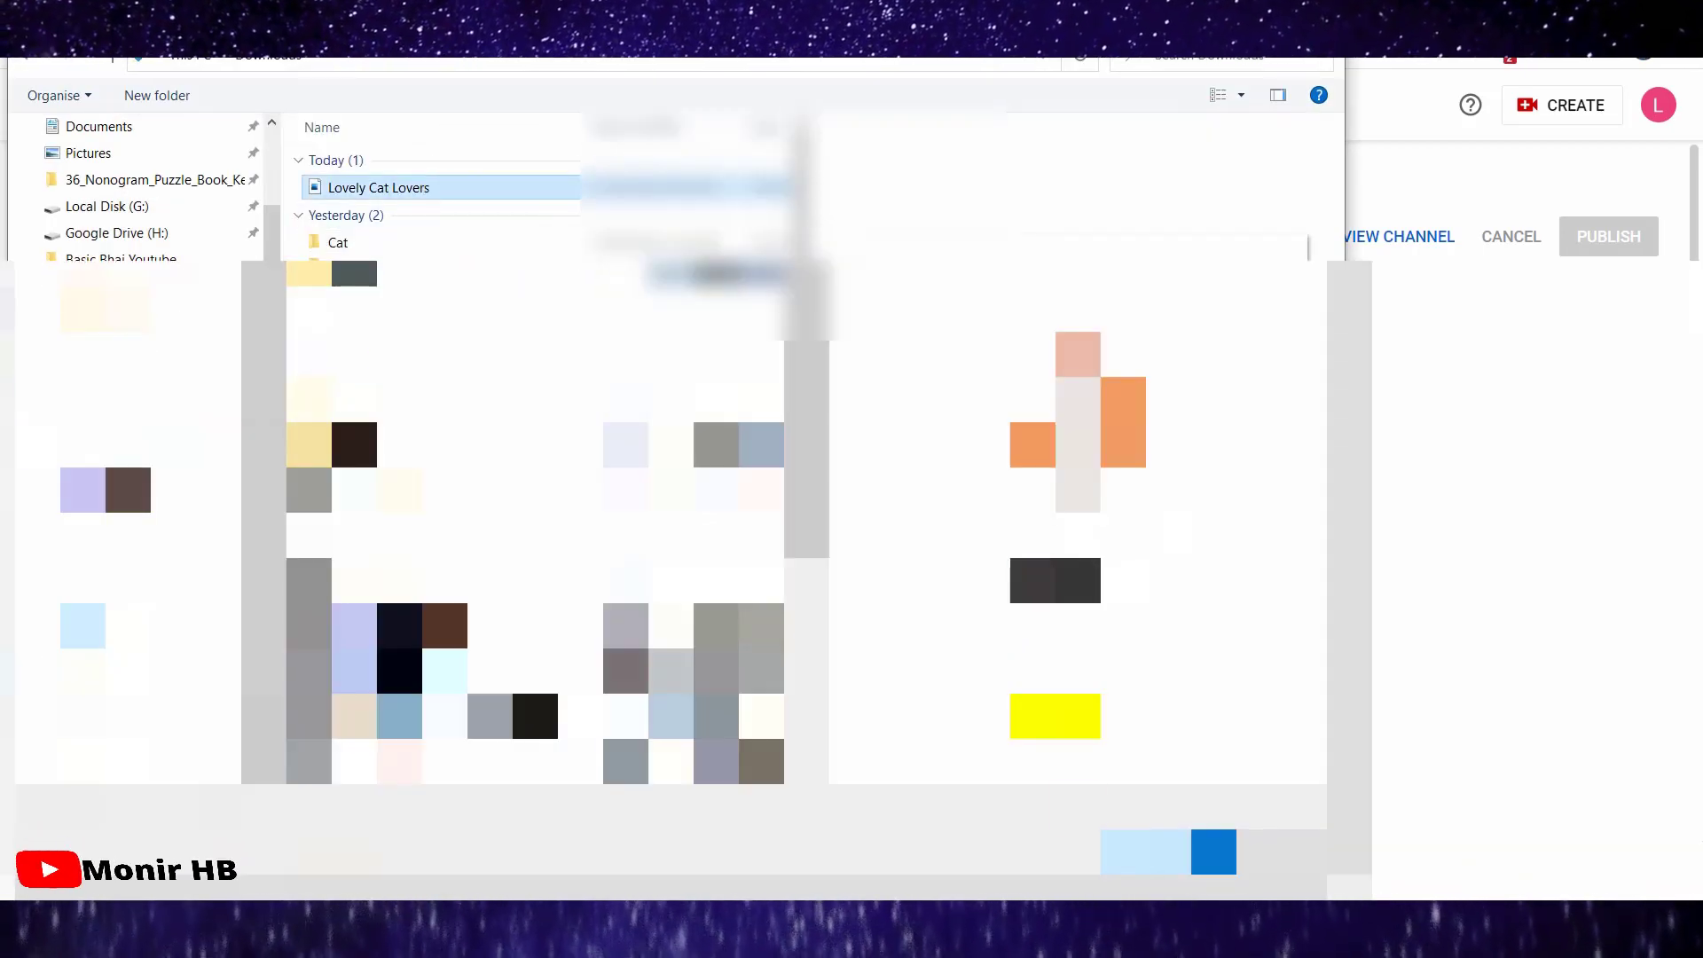
pyautogui.click(1168, 850)
pyautogui.scroll(-2, 986, 506)
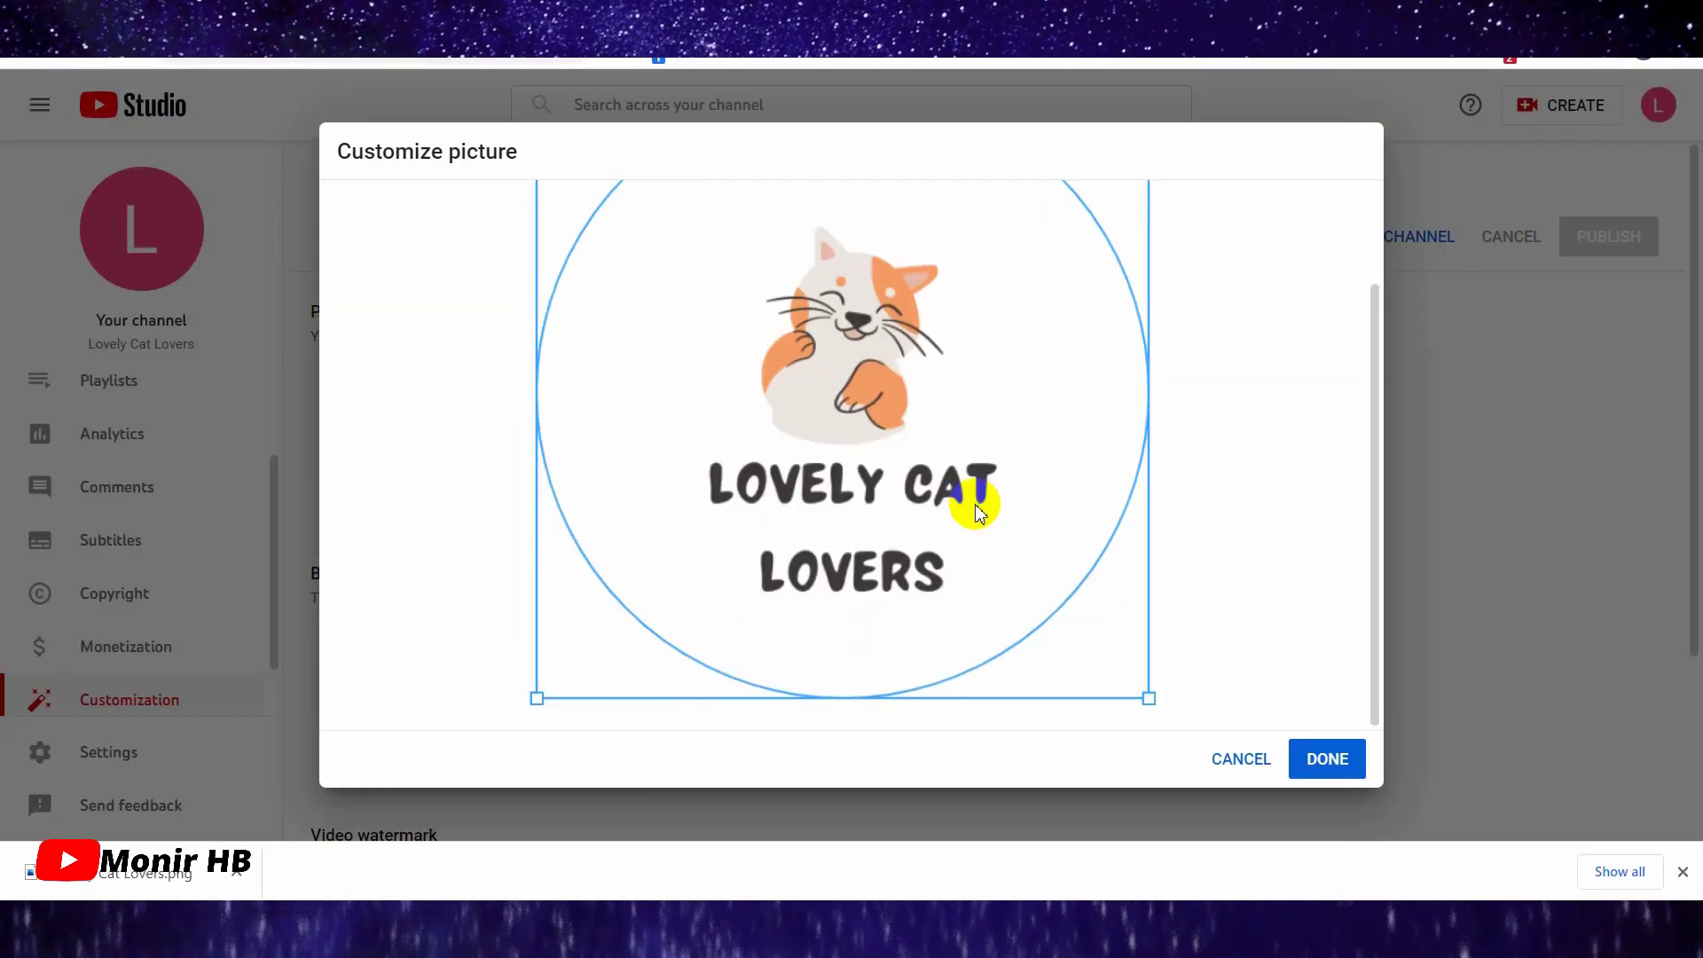
pyautogui.scroll(2, 887, 461)
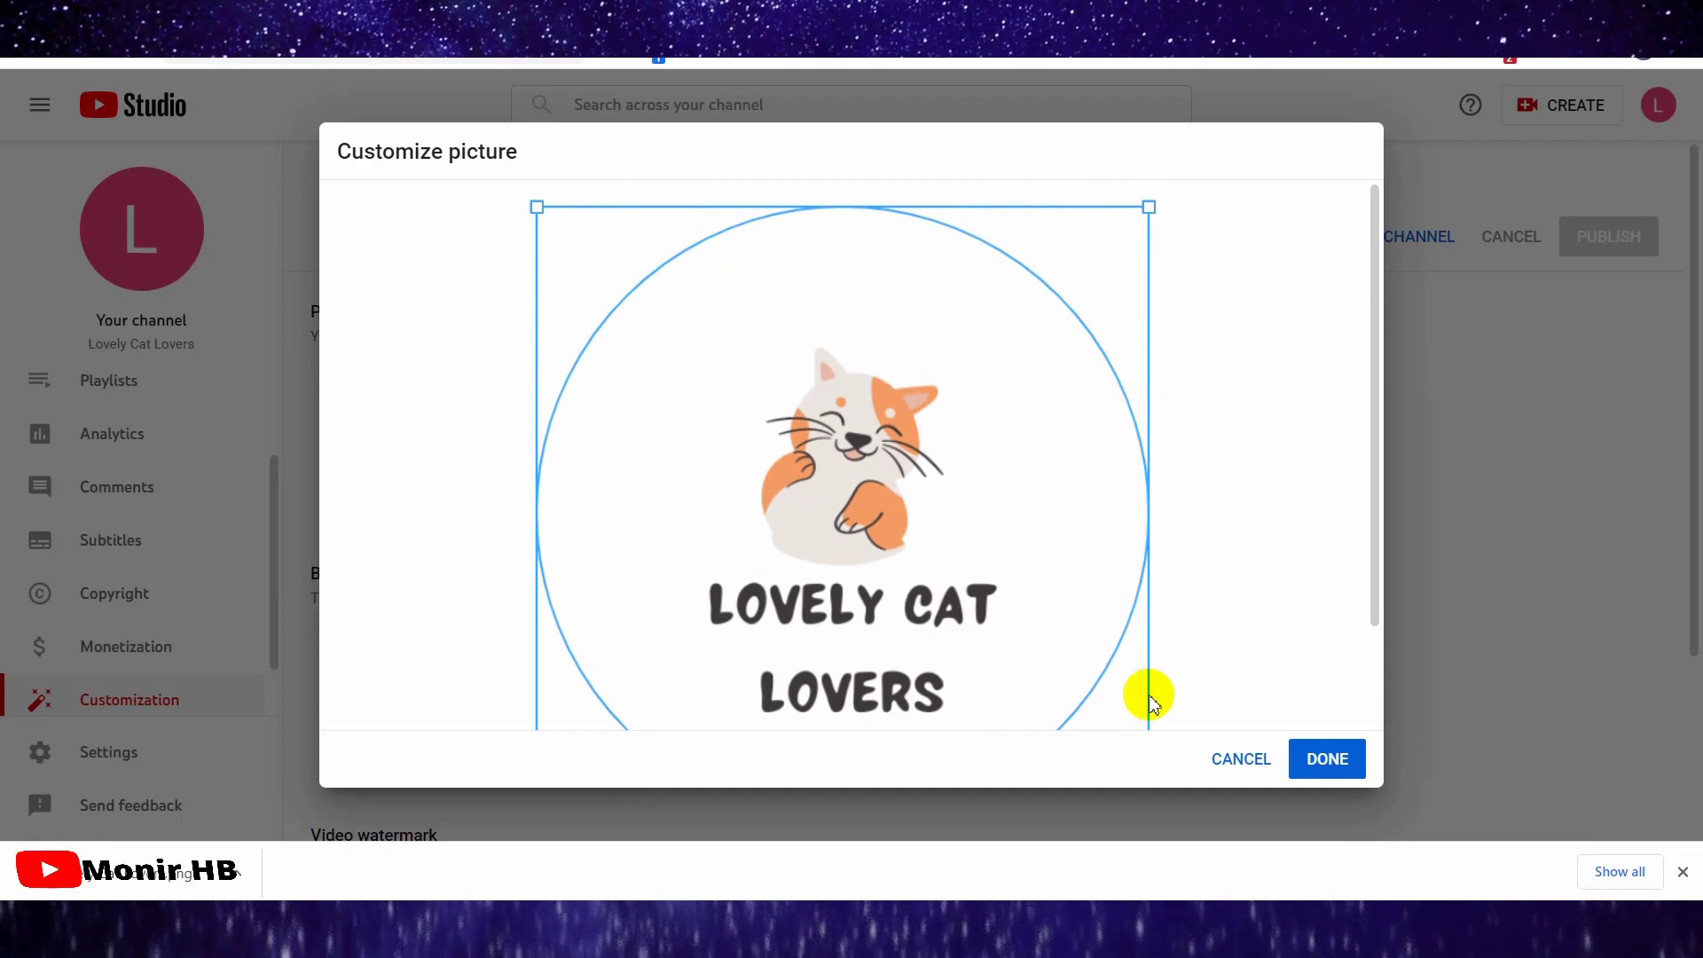
pyautogui.scroll(-2, 870, 597)
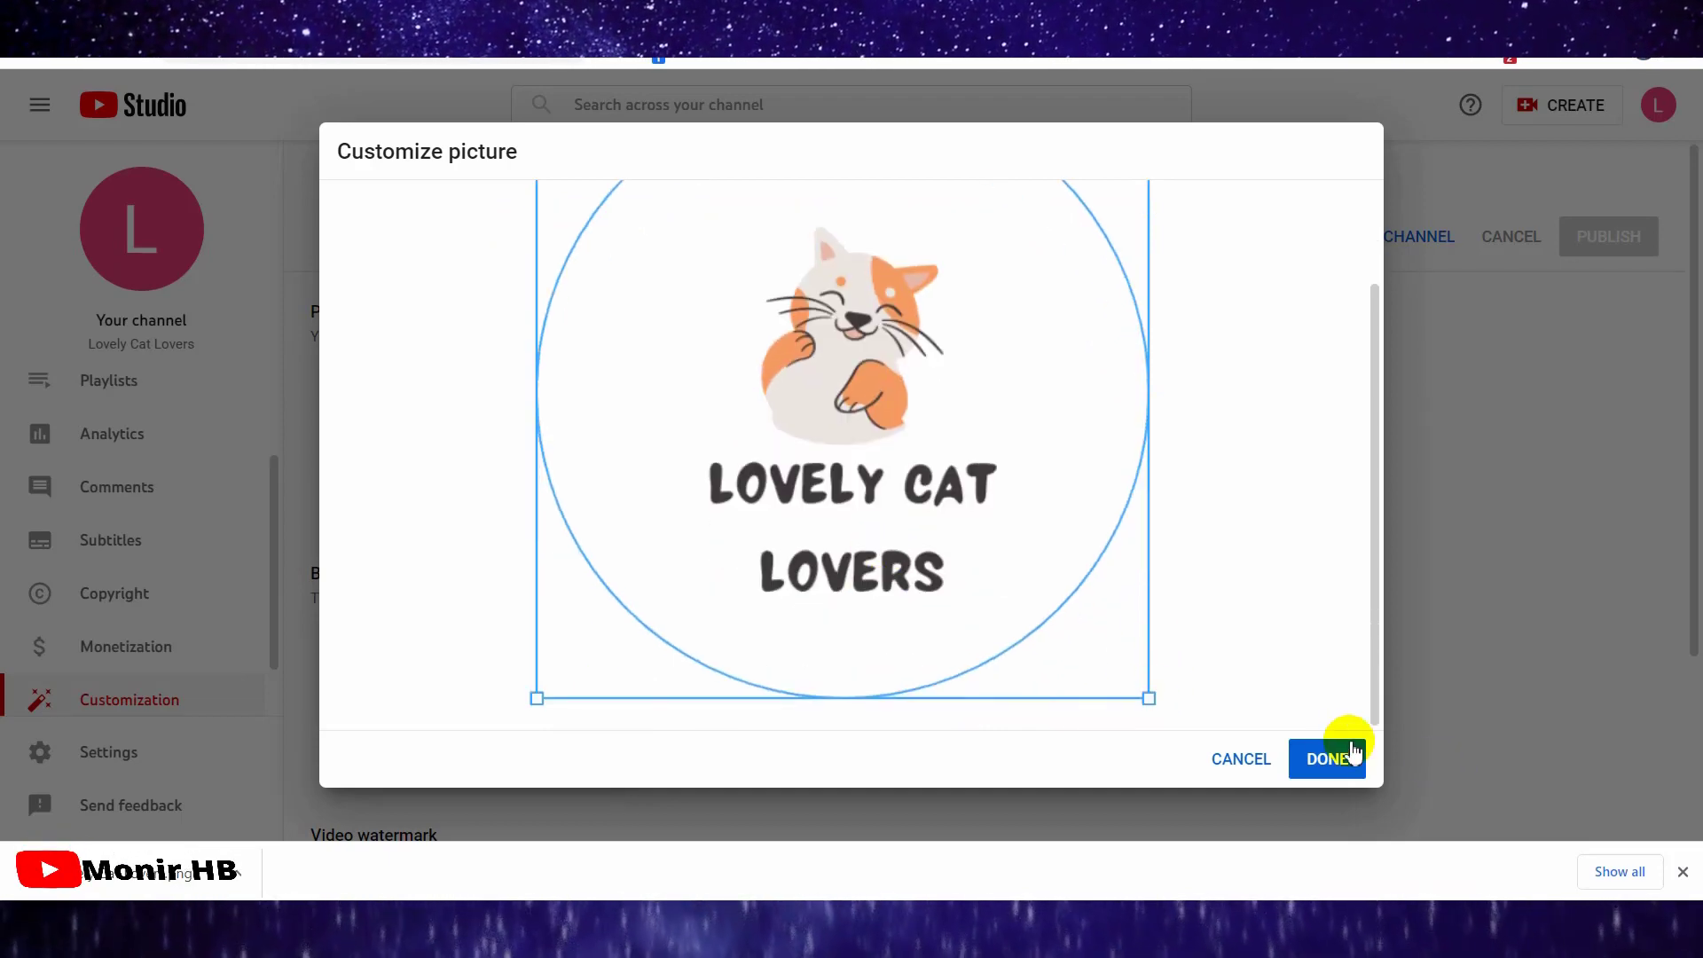
pyautogui.click(1327, 759)
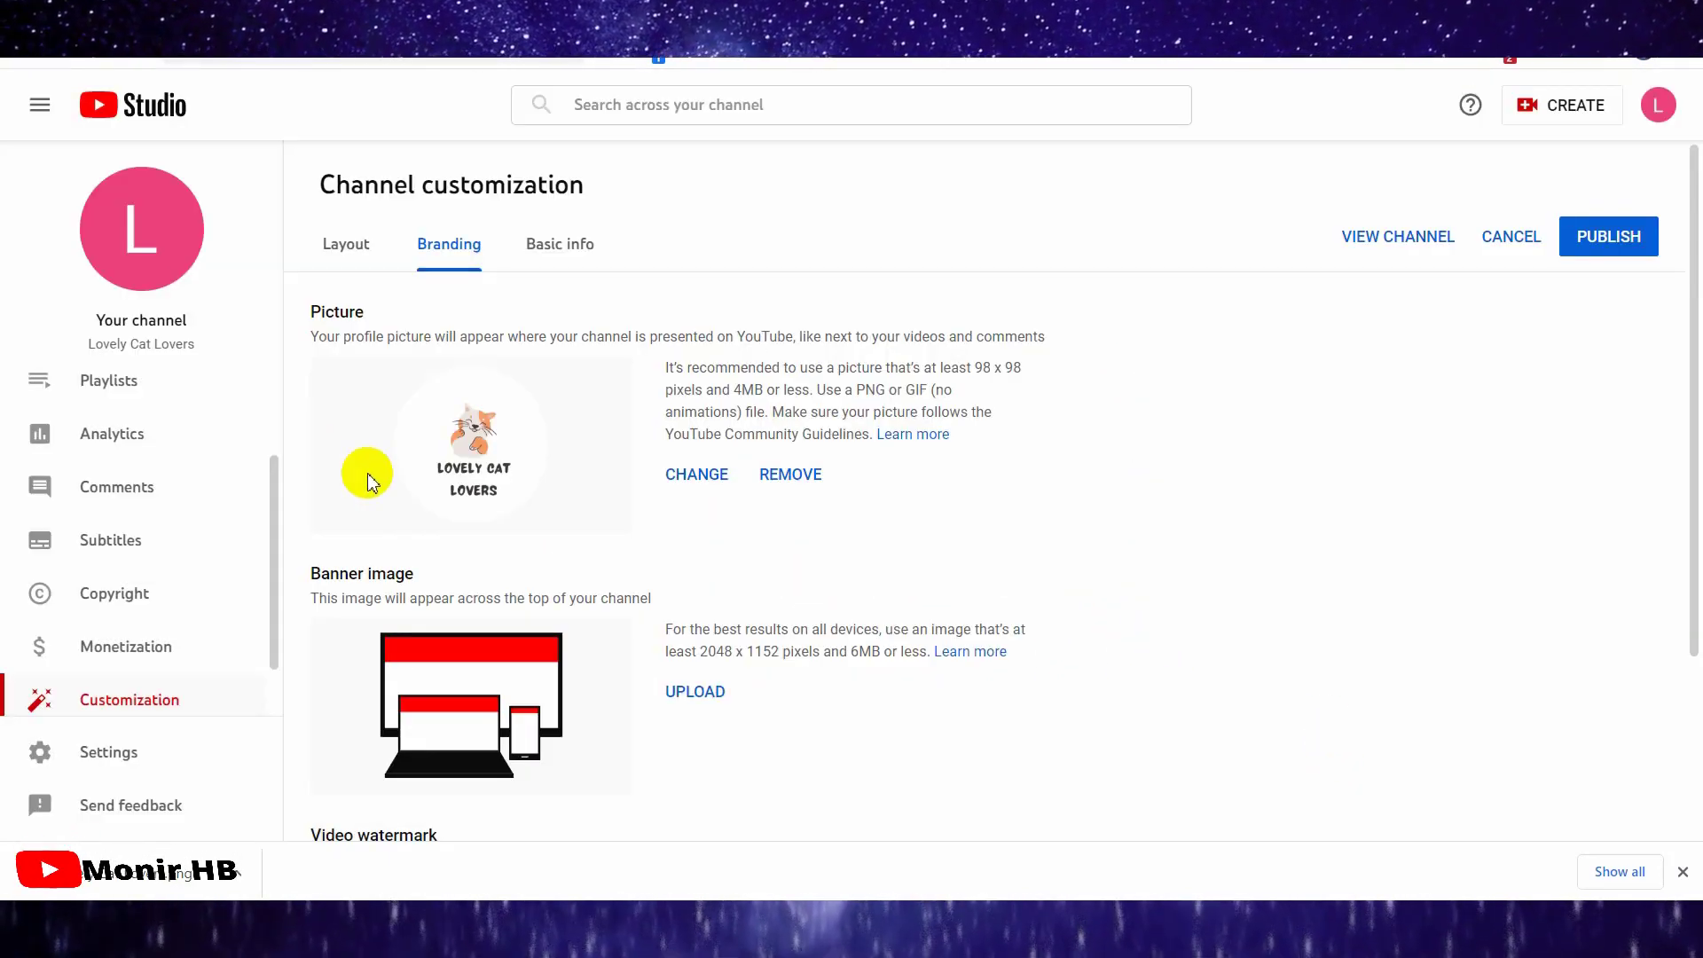
pyautogui.scroll(-1, 543, 487)
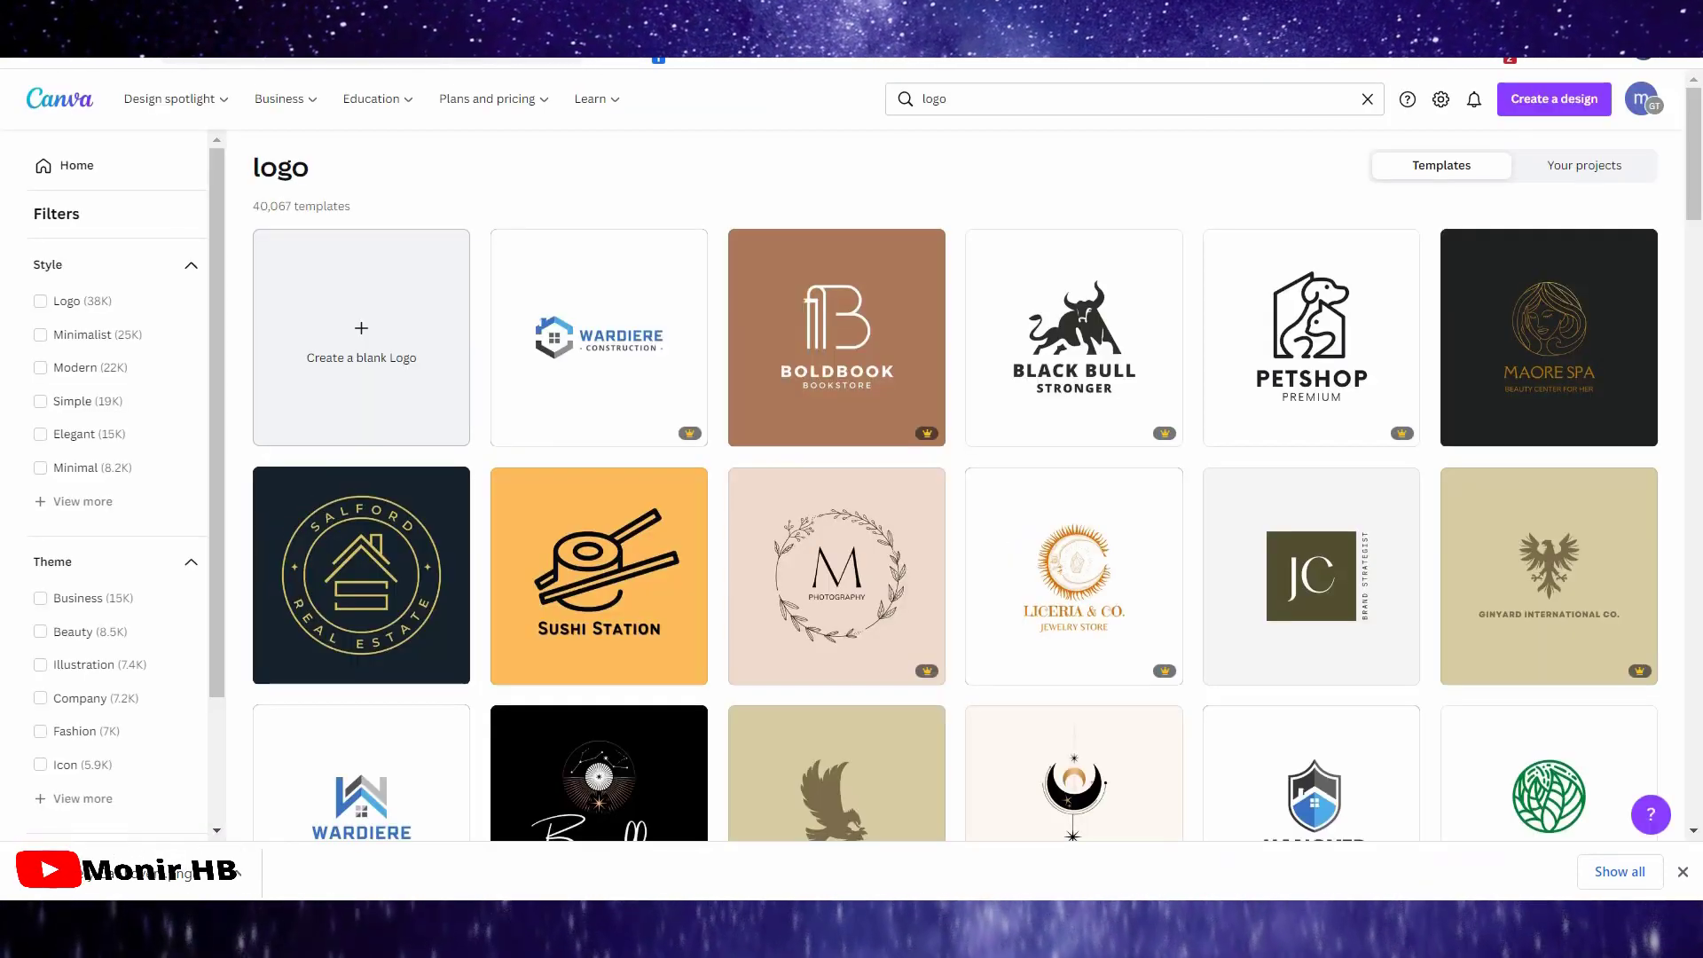
# - Switch to Canva and search from its home page for YouTube Channel Art templates
pyautogui.click(75, 102)
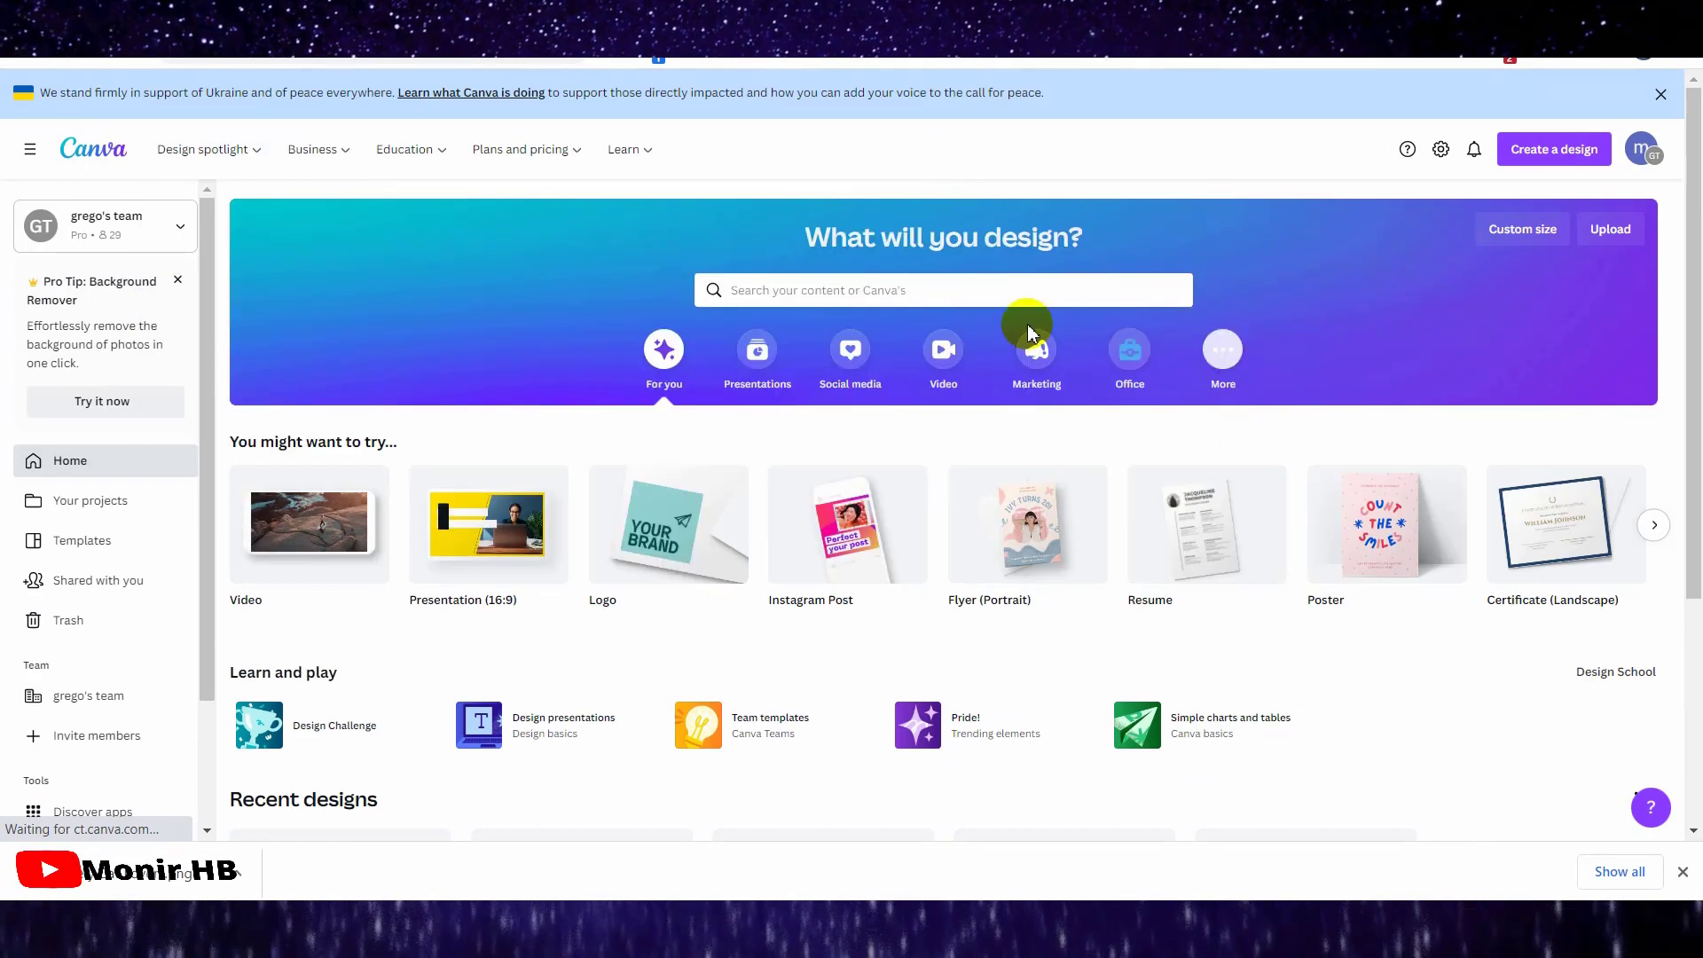
pyautogui.click(956, 283)
pyautogui.write('y')
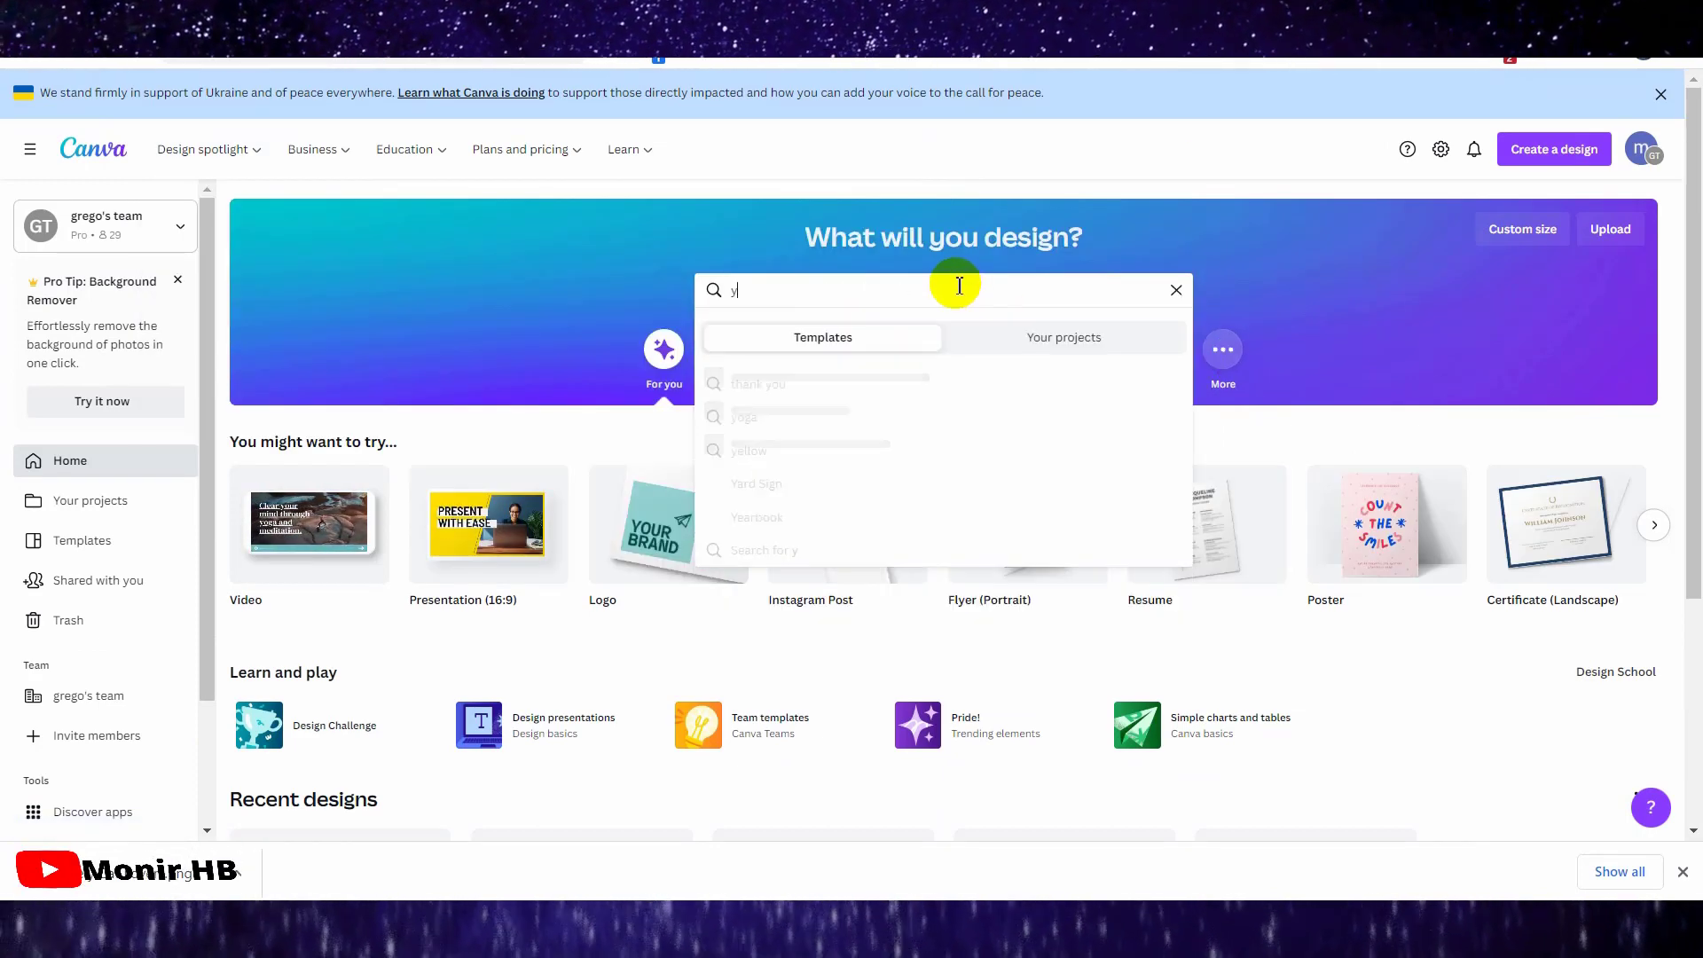
pyautogui.write('ou')
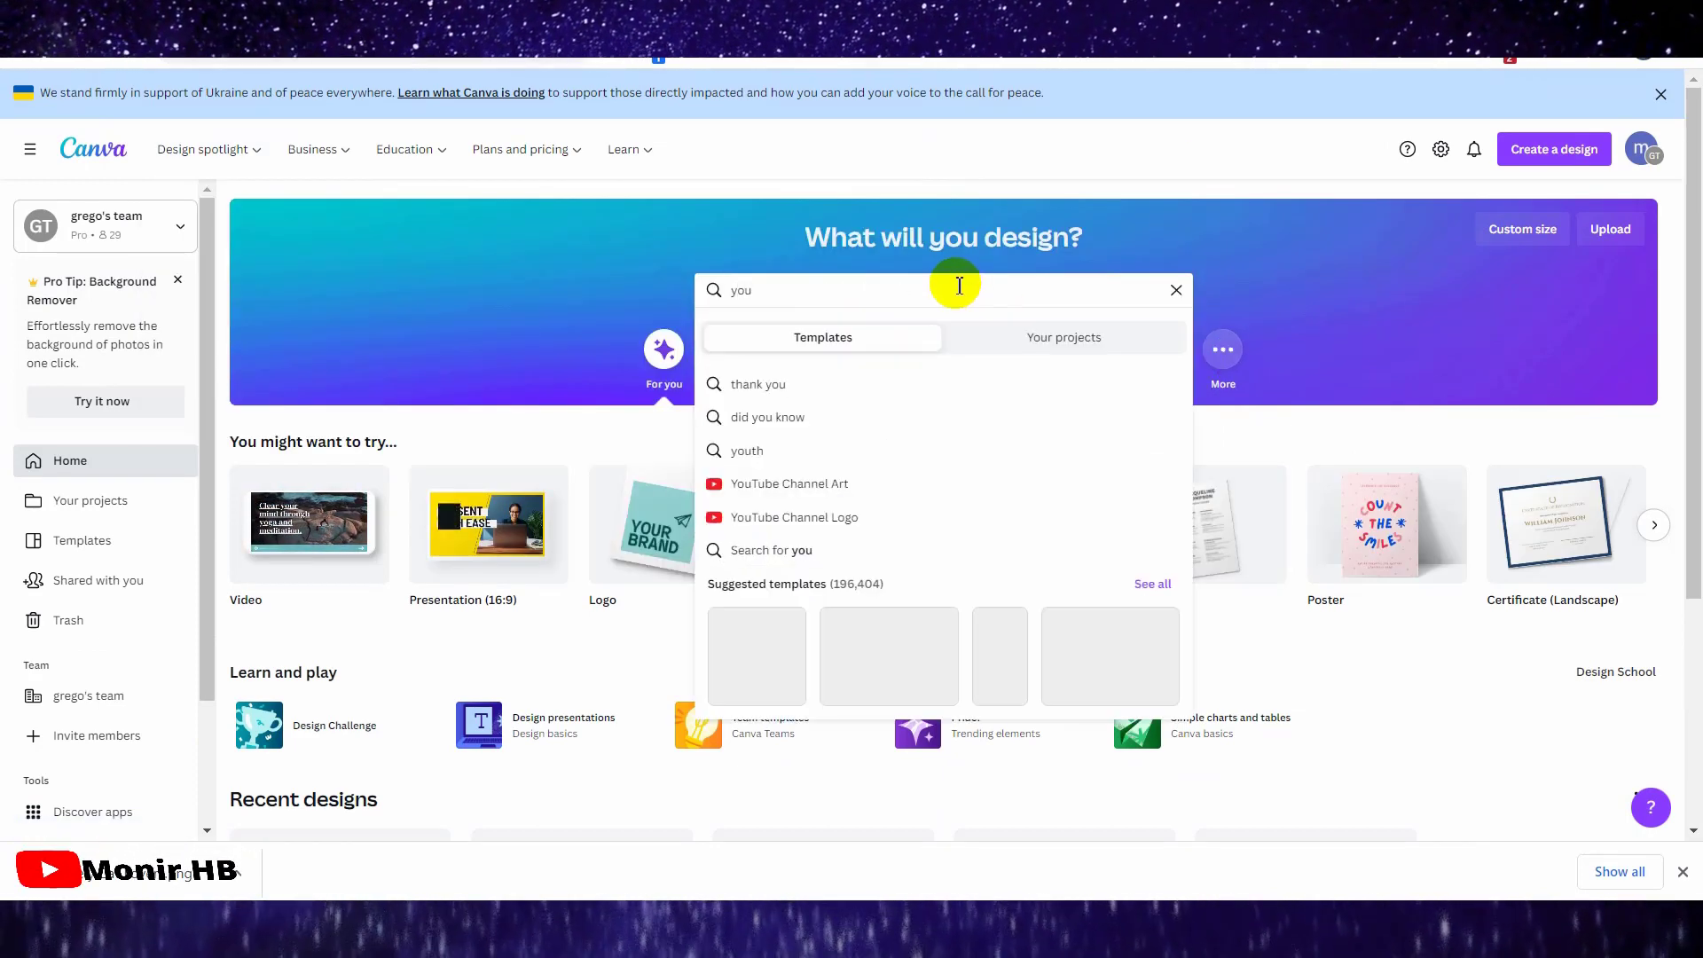
pyautogui.click(852, 489)
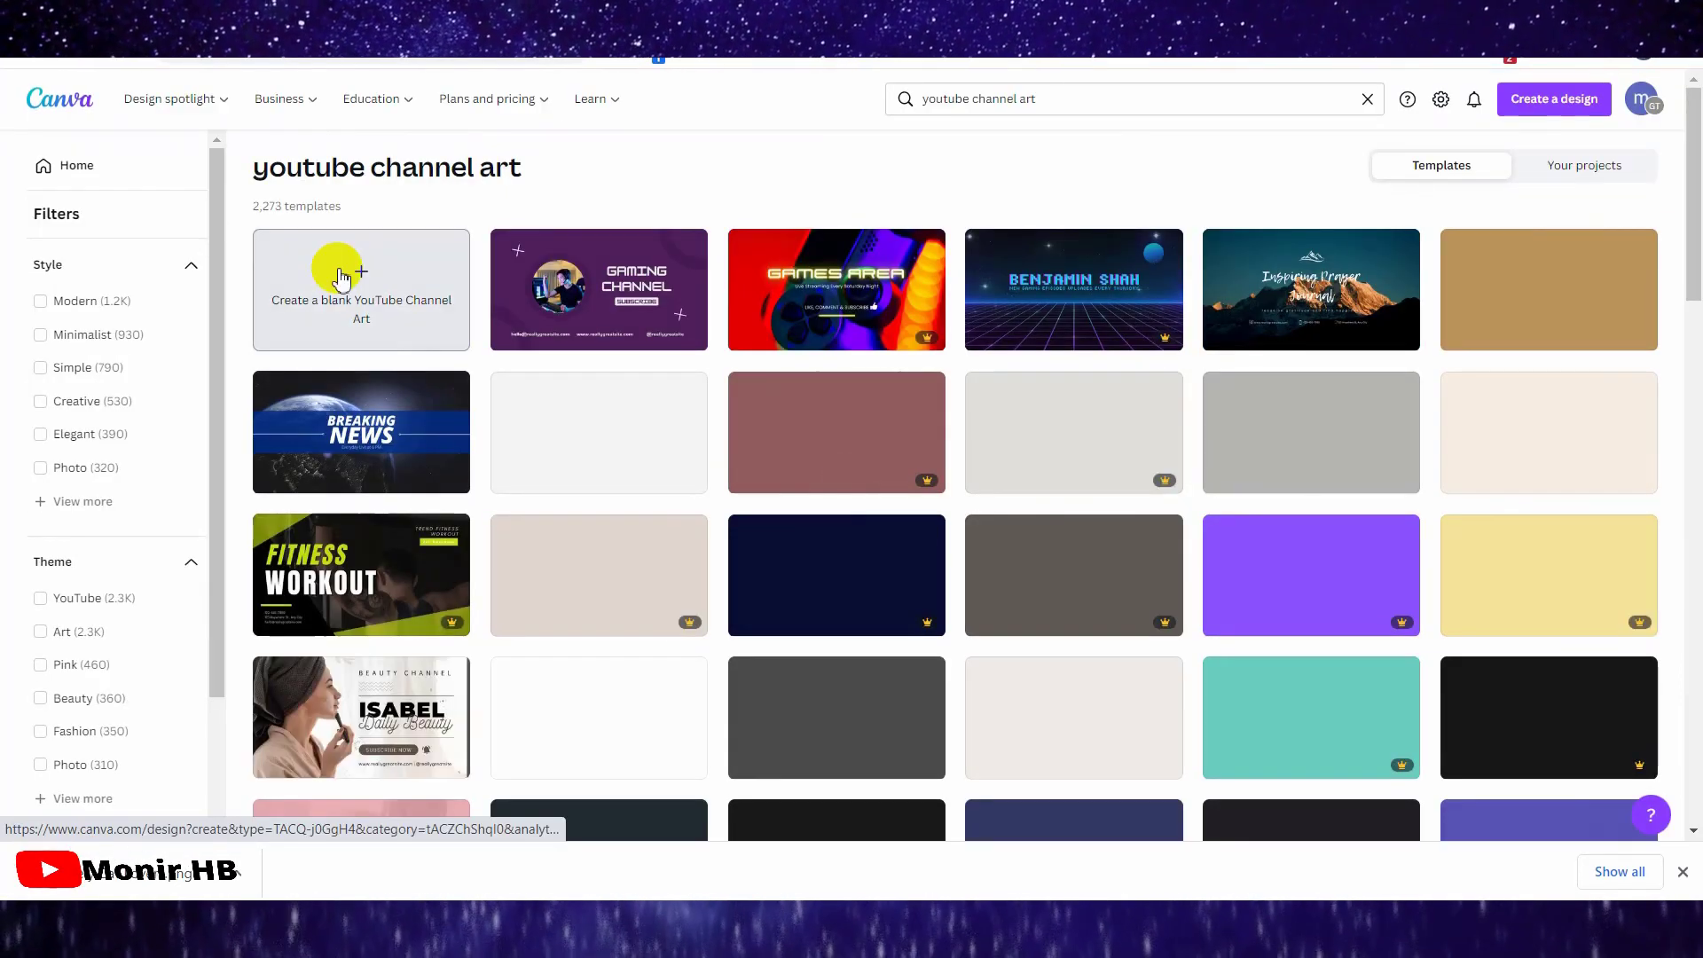
# - Browse the YouTube channel art templates and open the Blue And Black Modern Vapowave Gamer design
pyautogui.scroll(-3, 1357, 382)
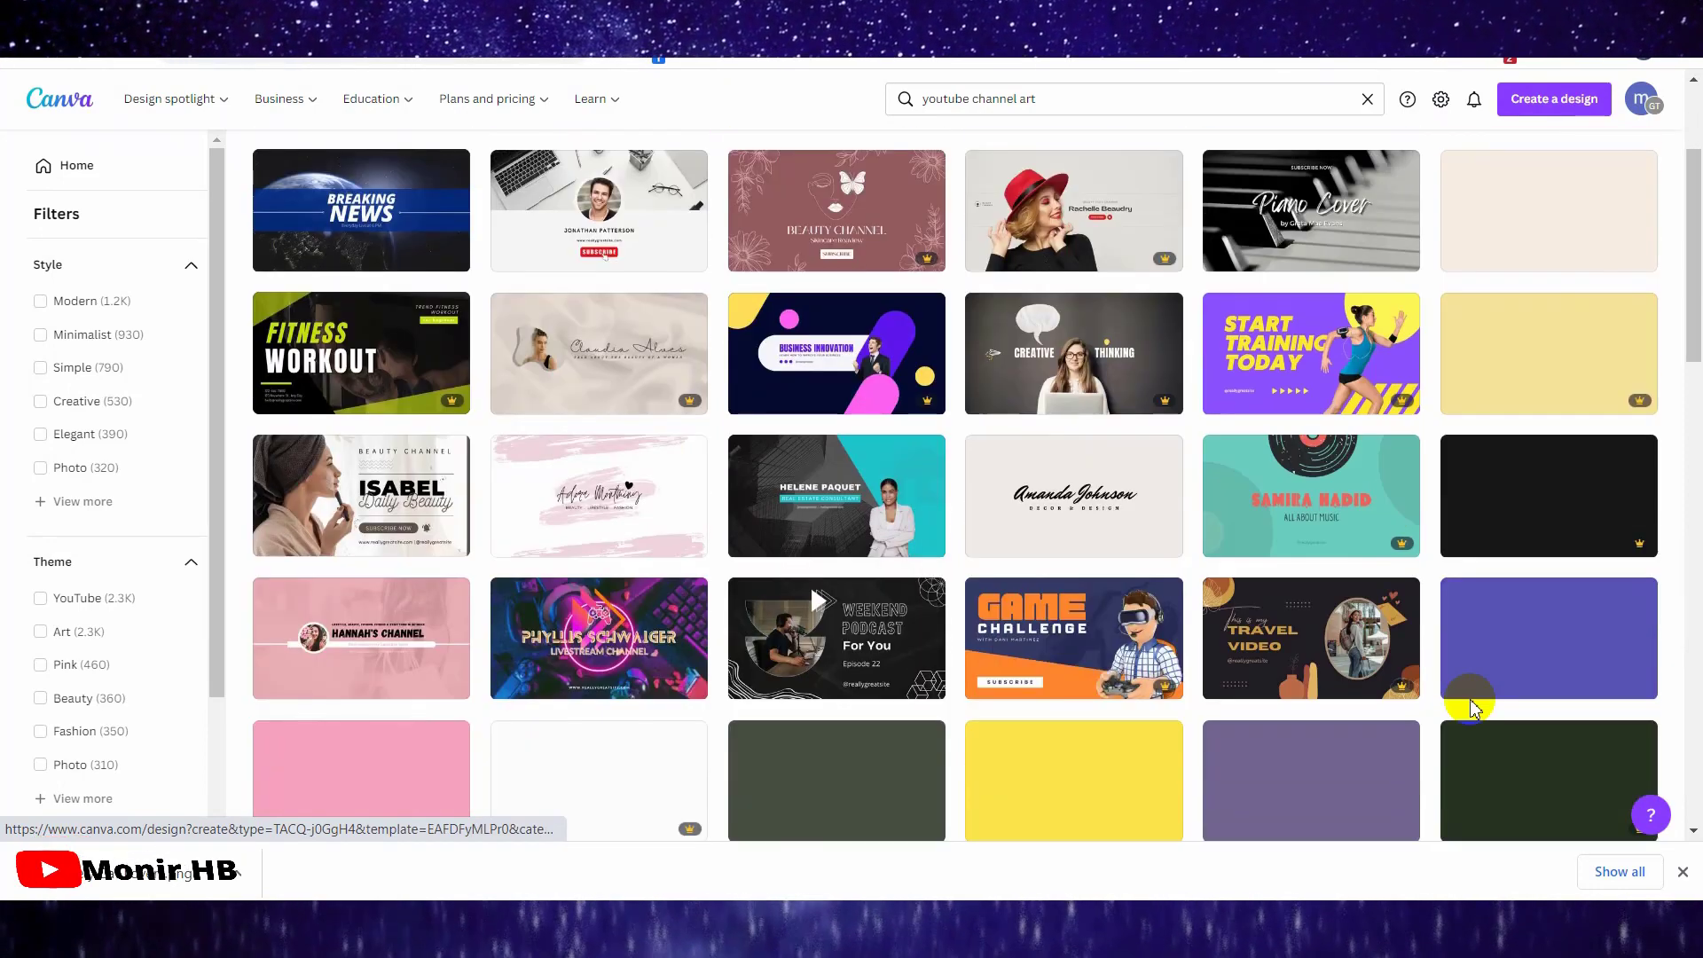
pyautogui.click(1681, 872)
pyautogui.scroll(-4, 842, 525)
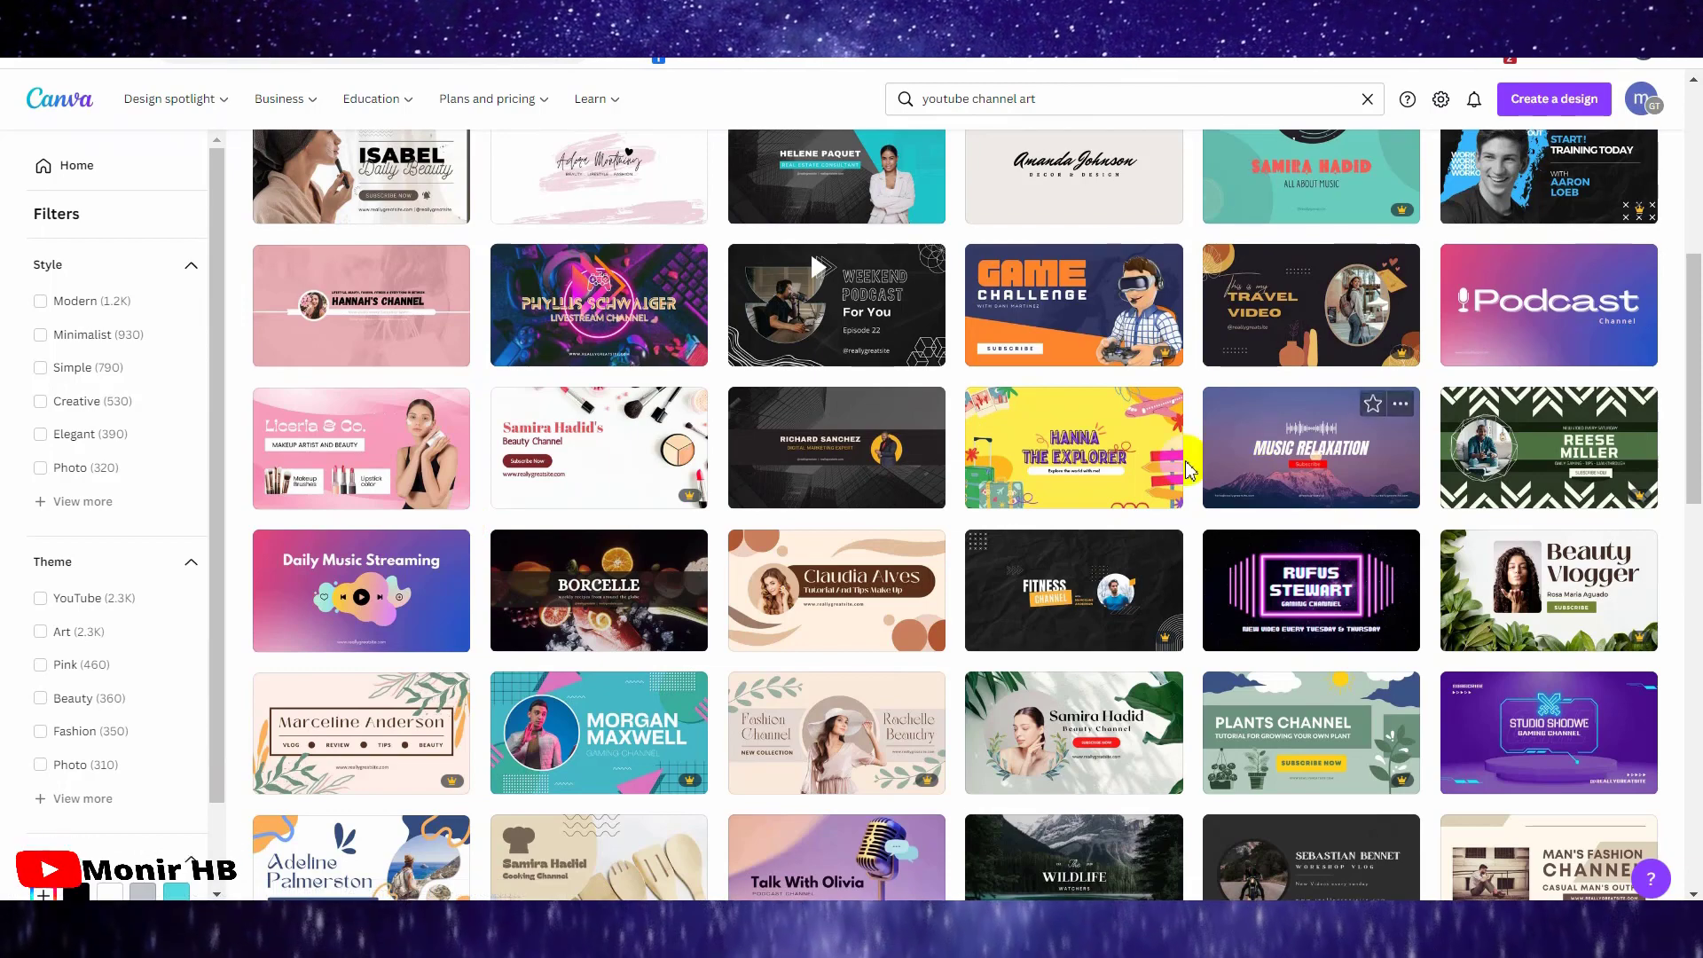
pyautogui.scroll(6, 1188, 470)
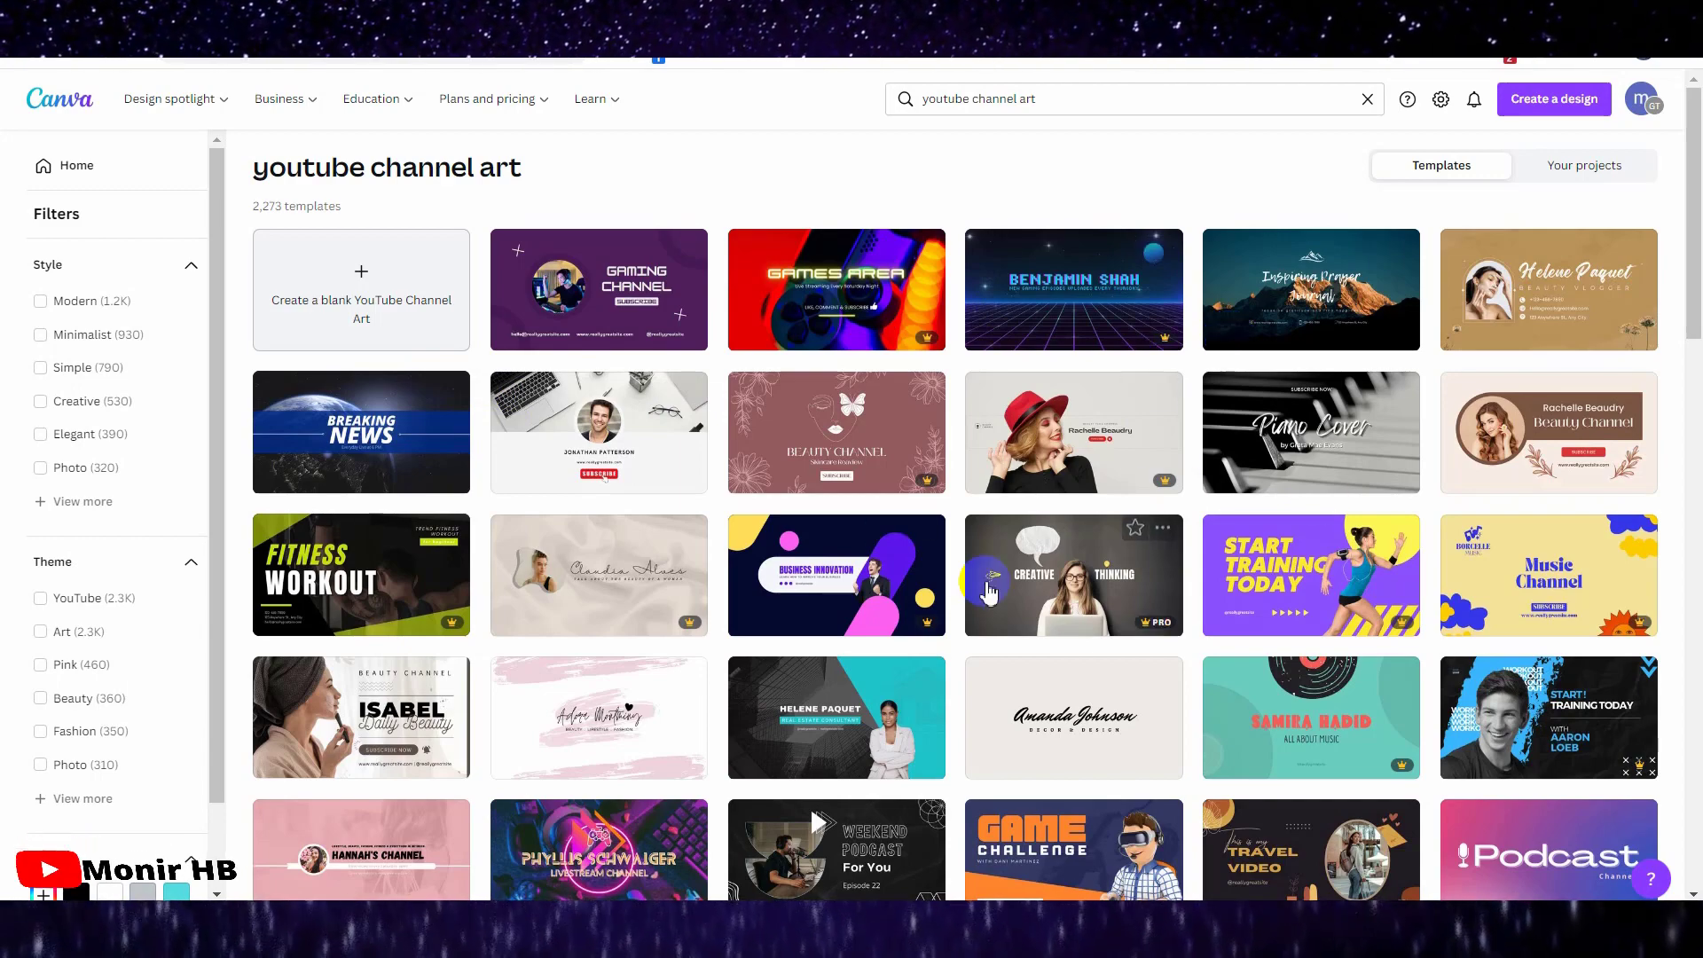
pyautogui.scroll(-3, 636, 571)
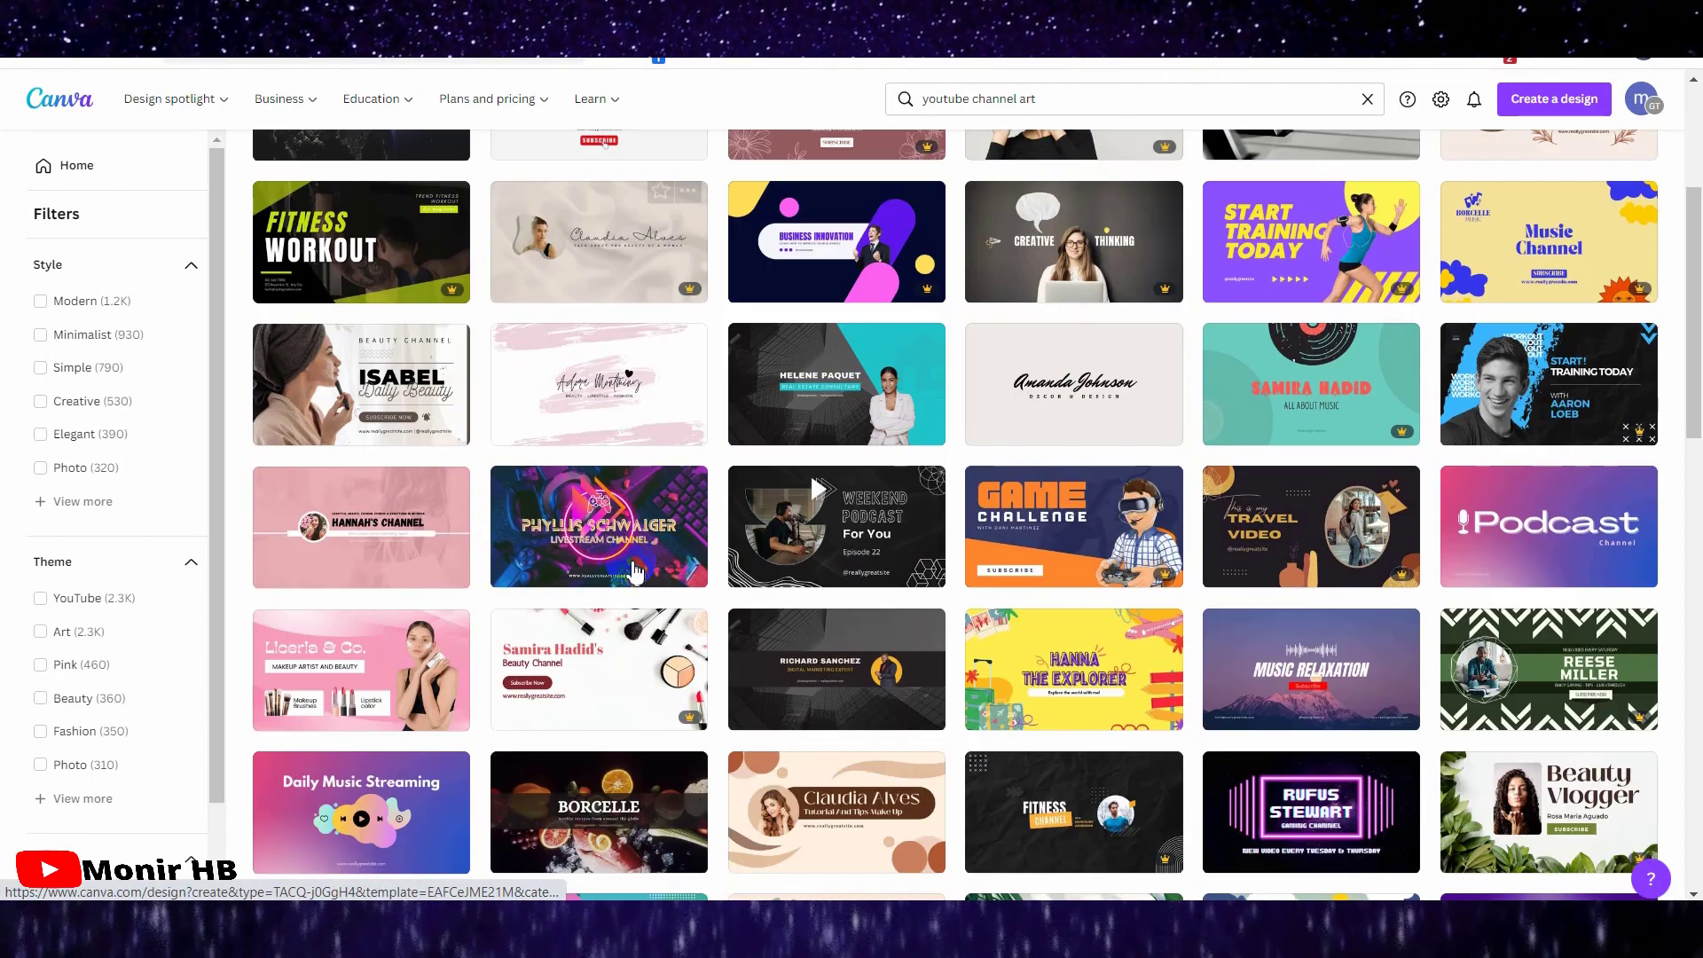
pyautogui.scroll(-2, 1080, 561)
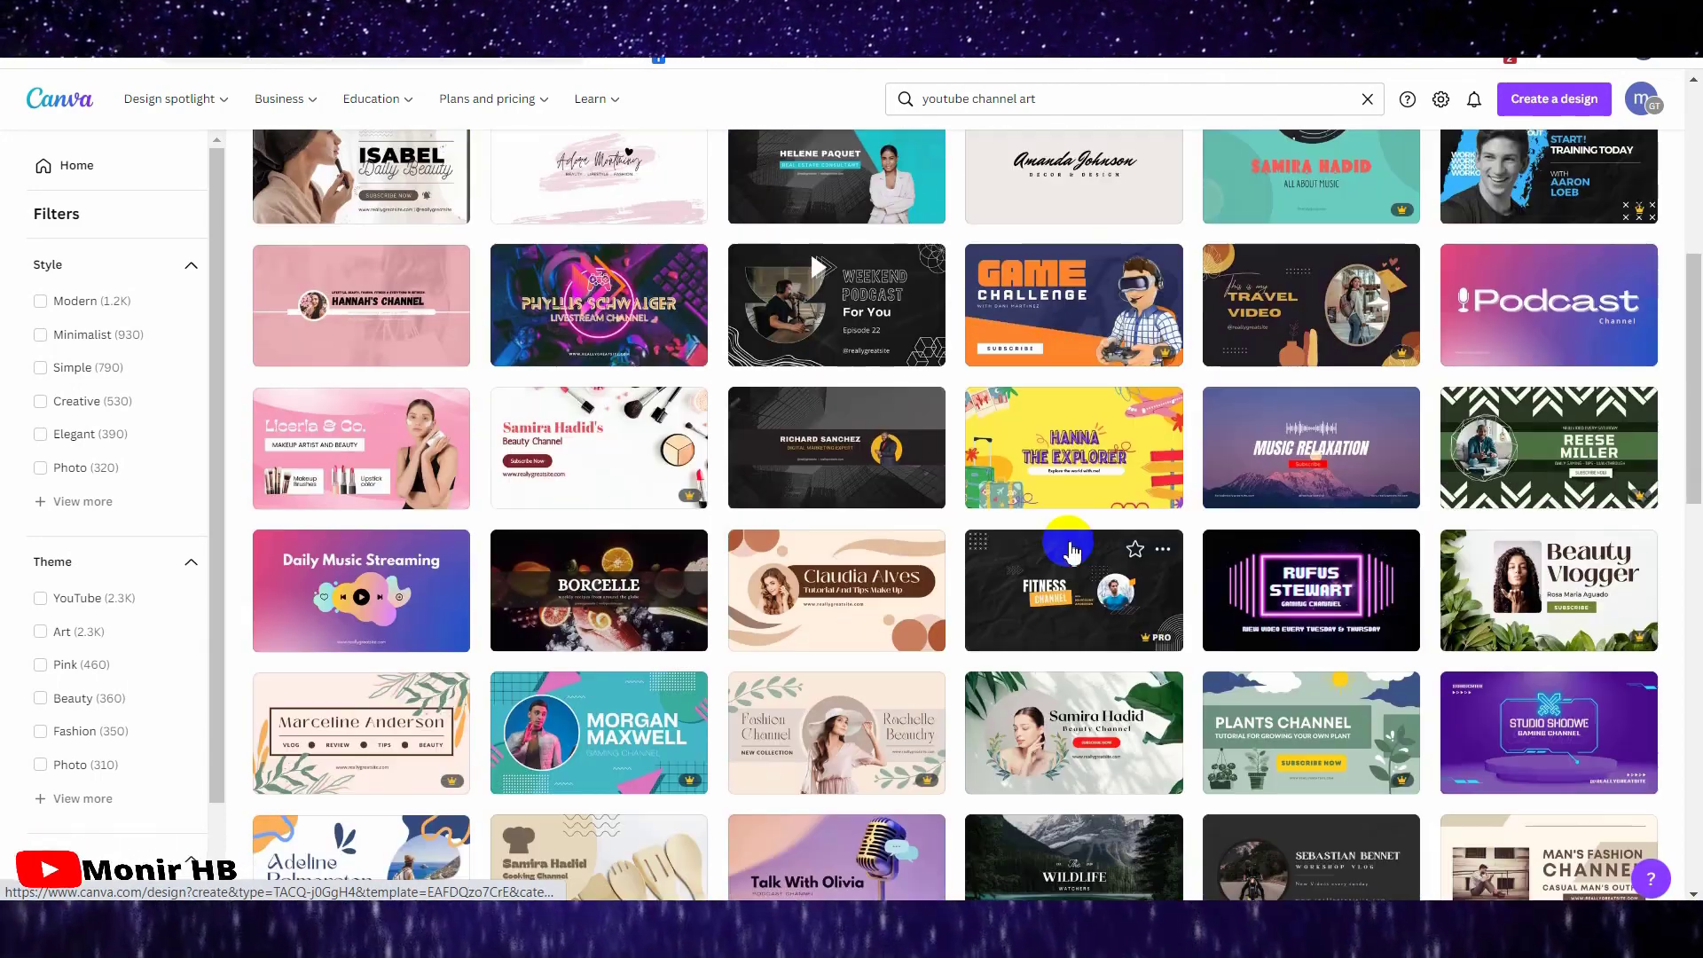
pyautogui.scroll(-3, 1071, 550)
pyautogui.scroll(8, 944, 479)
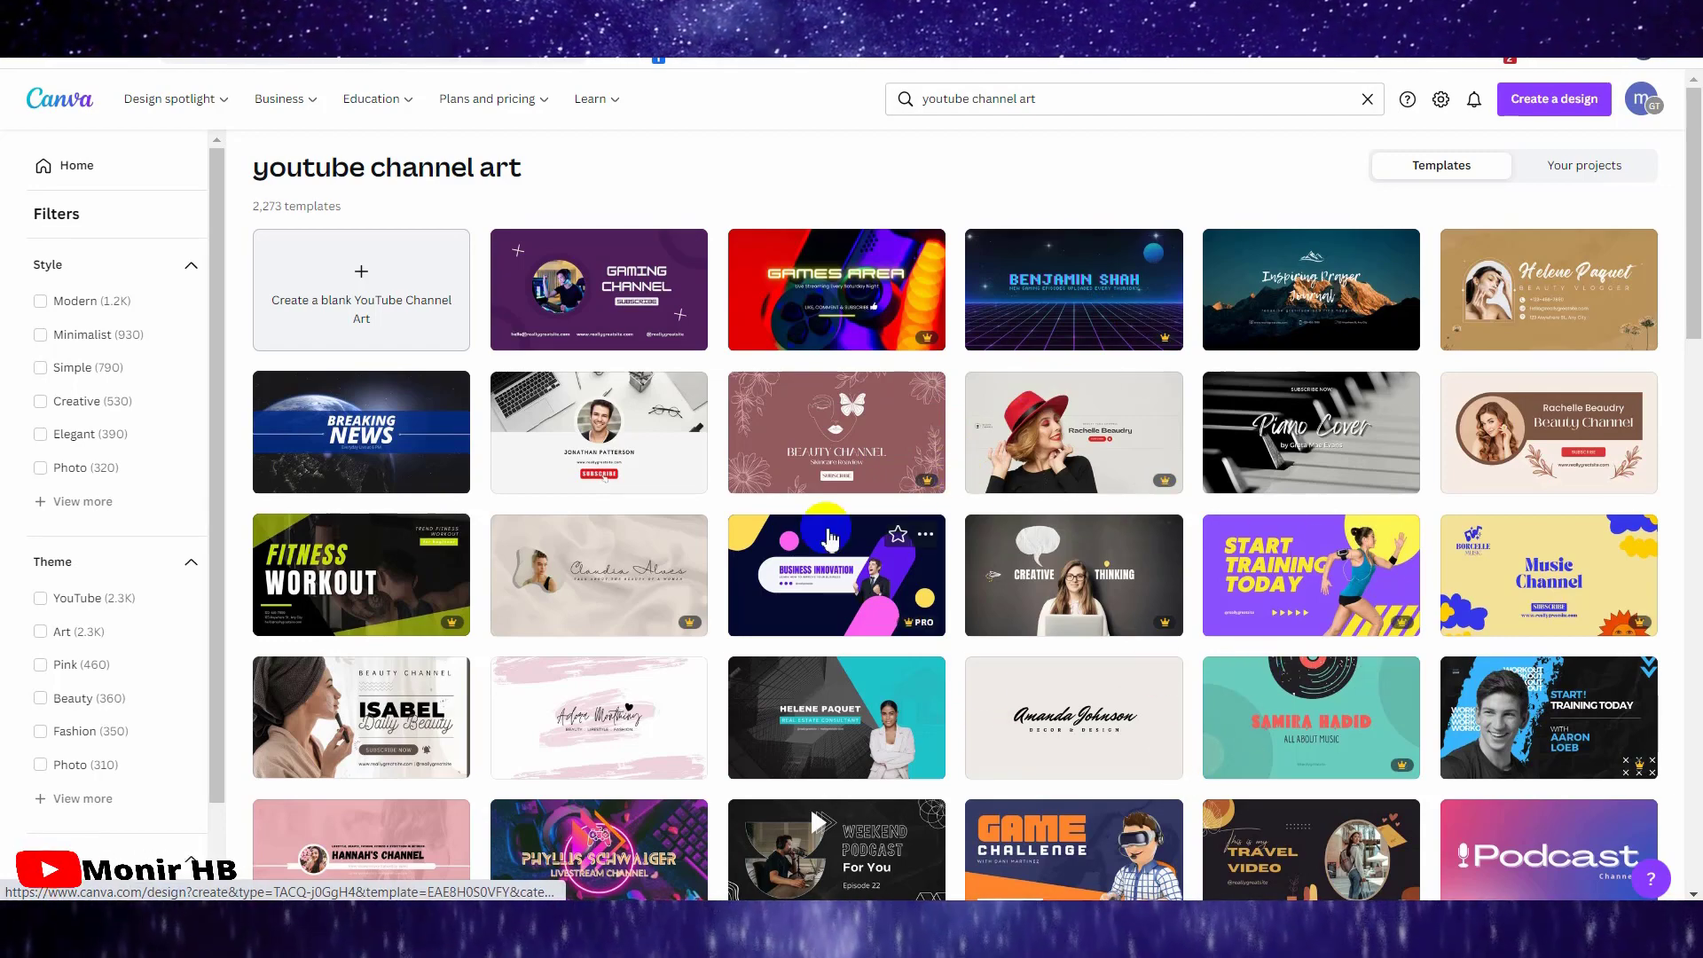
pyautogui.scroll(-1, 827, 537)
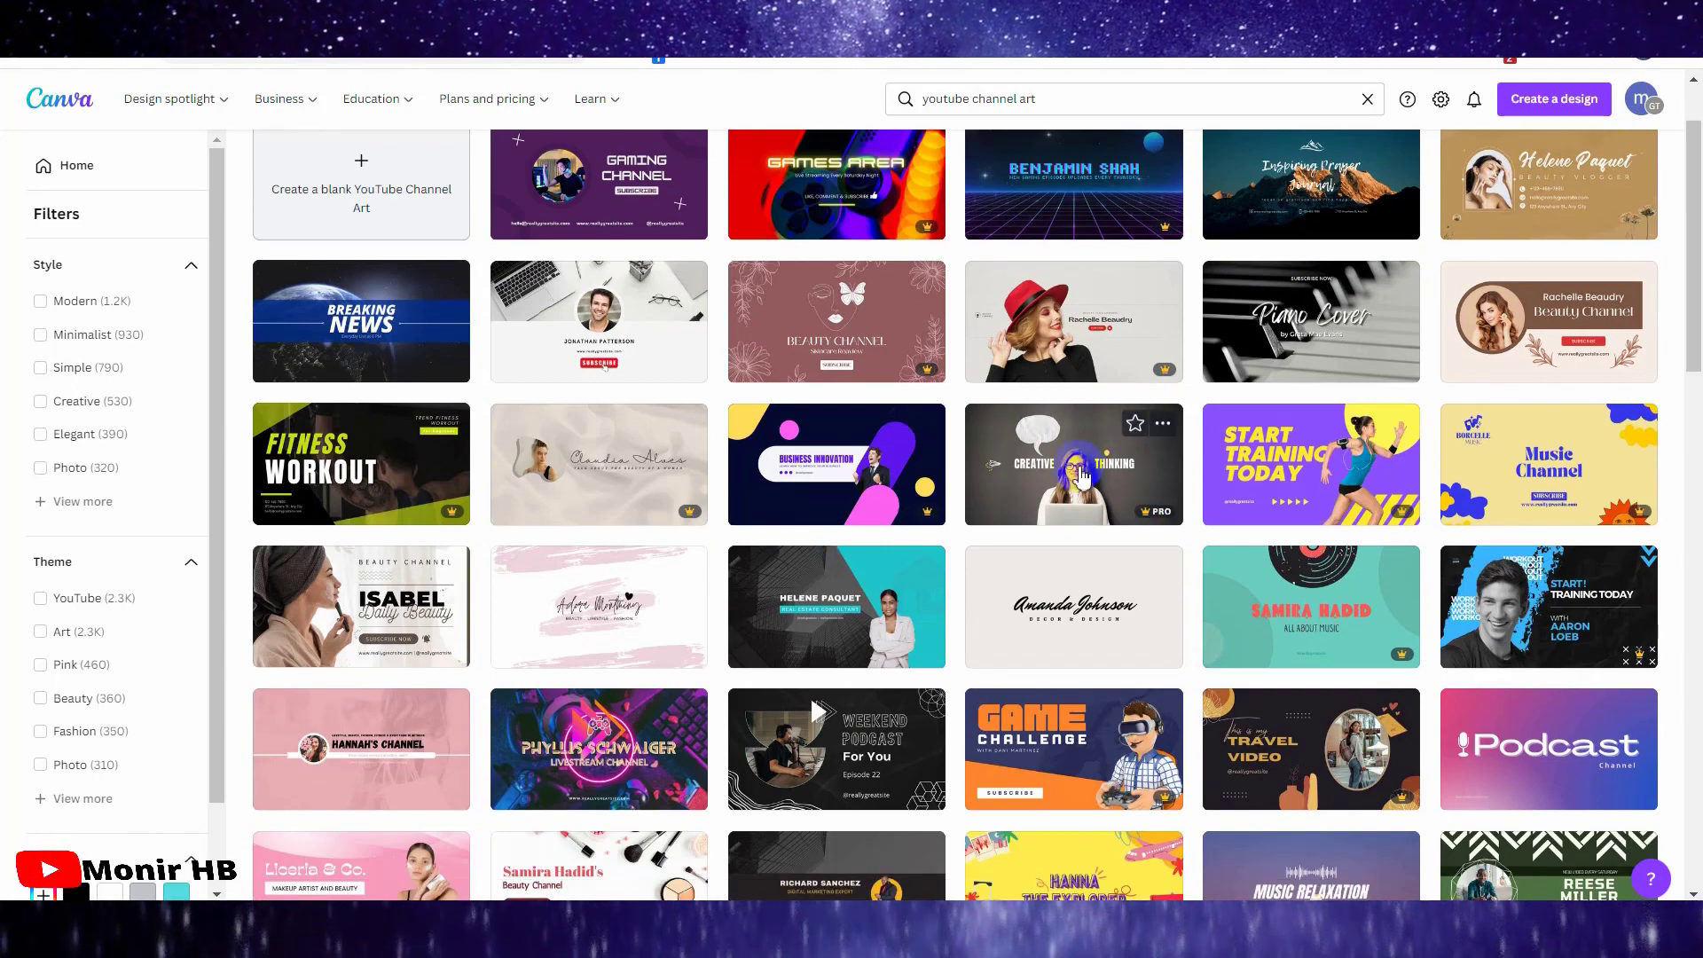
pyautogui.scroll(1, 859, 463)
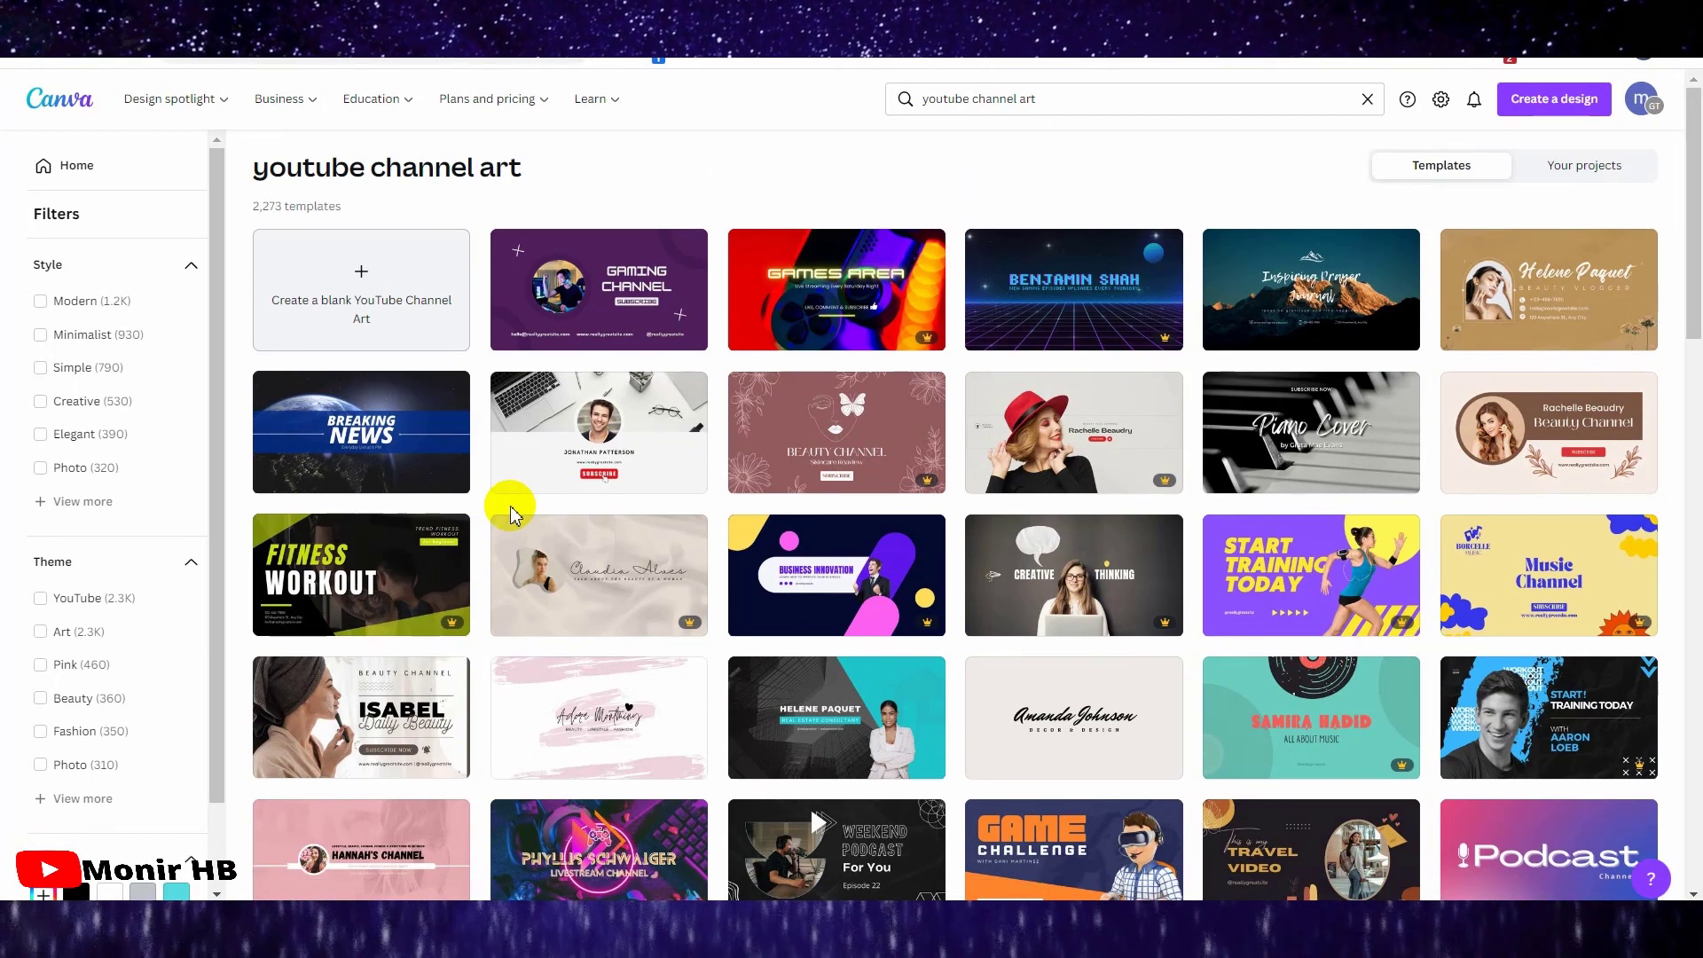
pyautogui.click(1071, 293)
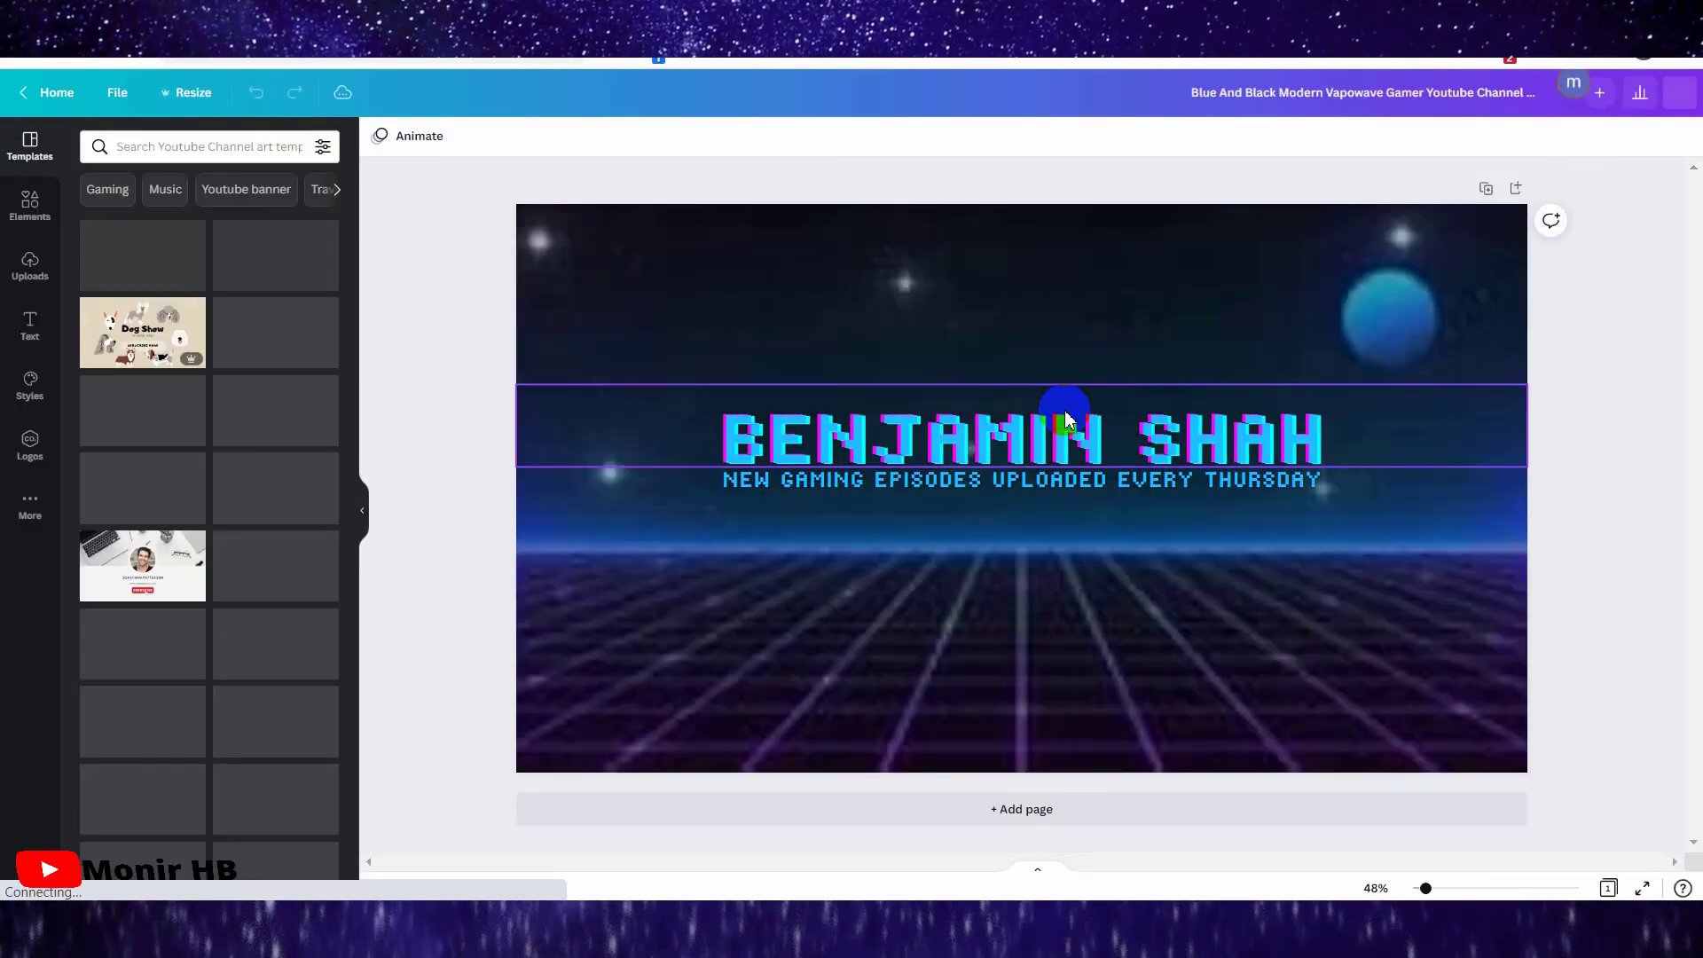
# - Delete the gaming episodes subtitle from the banner and replace the large heading with LOVELY CAT LOVERS
pyautogui.click(1103, 487)
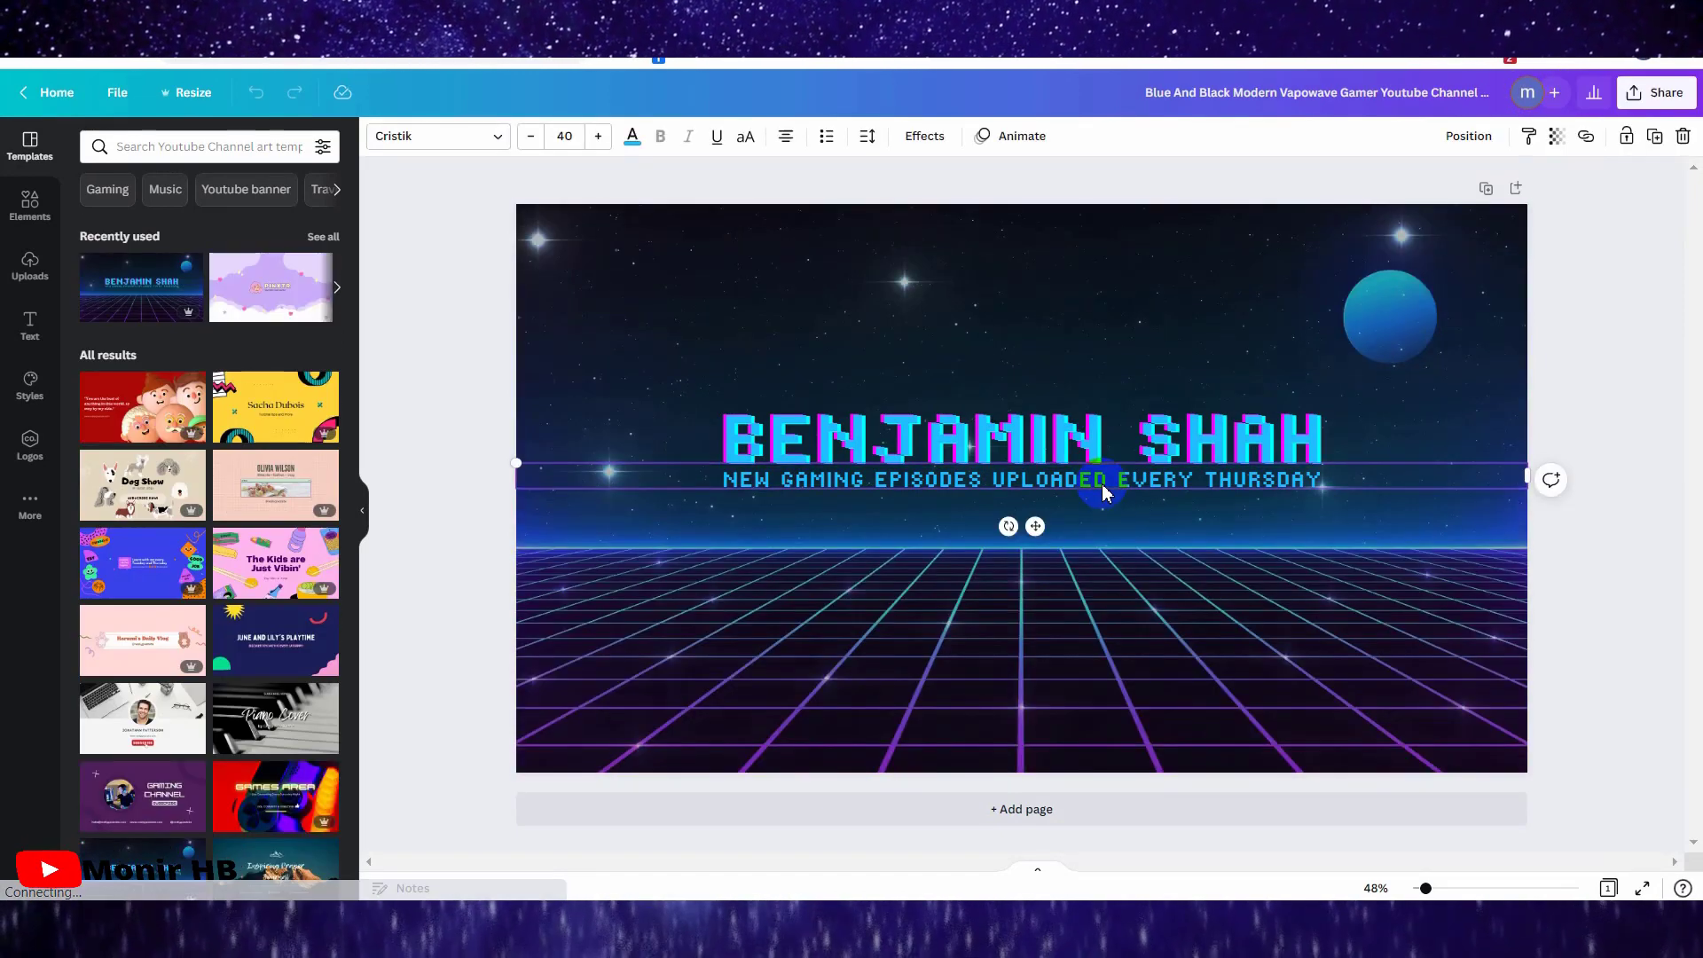
pyautogui.press('Delete')
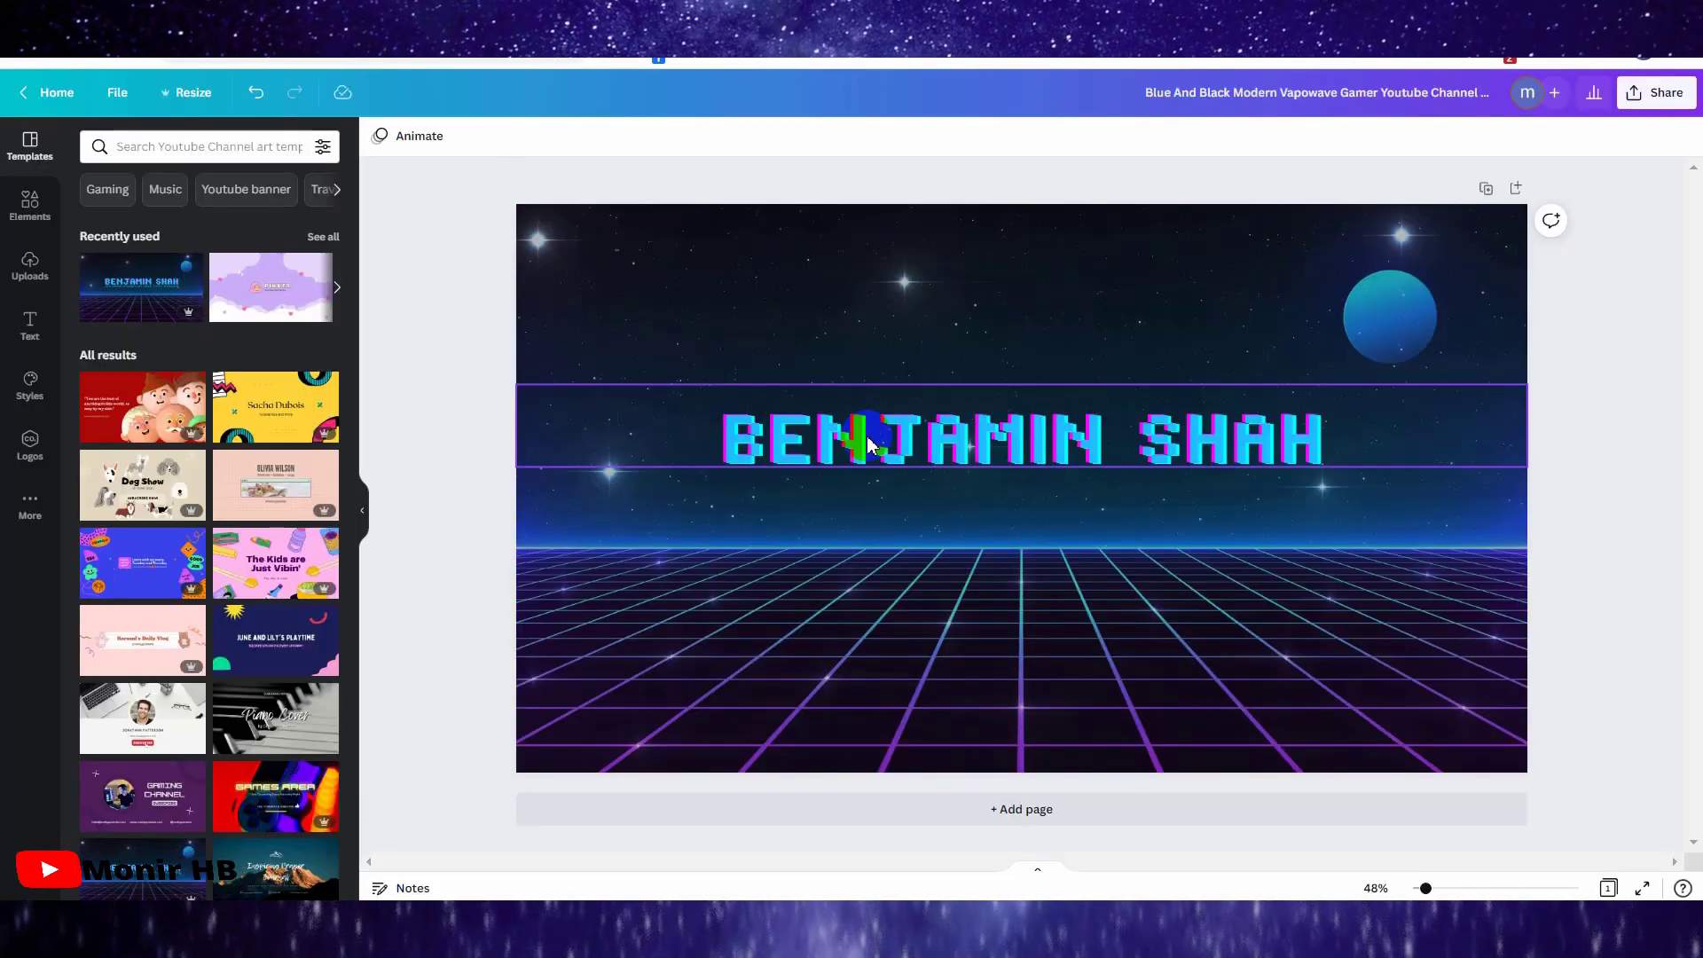
pyautogui.doubleClick(870, 438)
pyautogui.write('LOVELY CAT LOVERS')
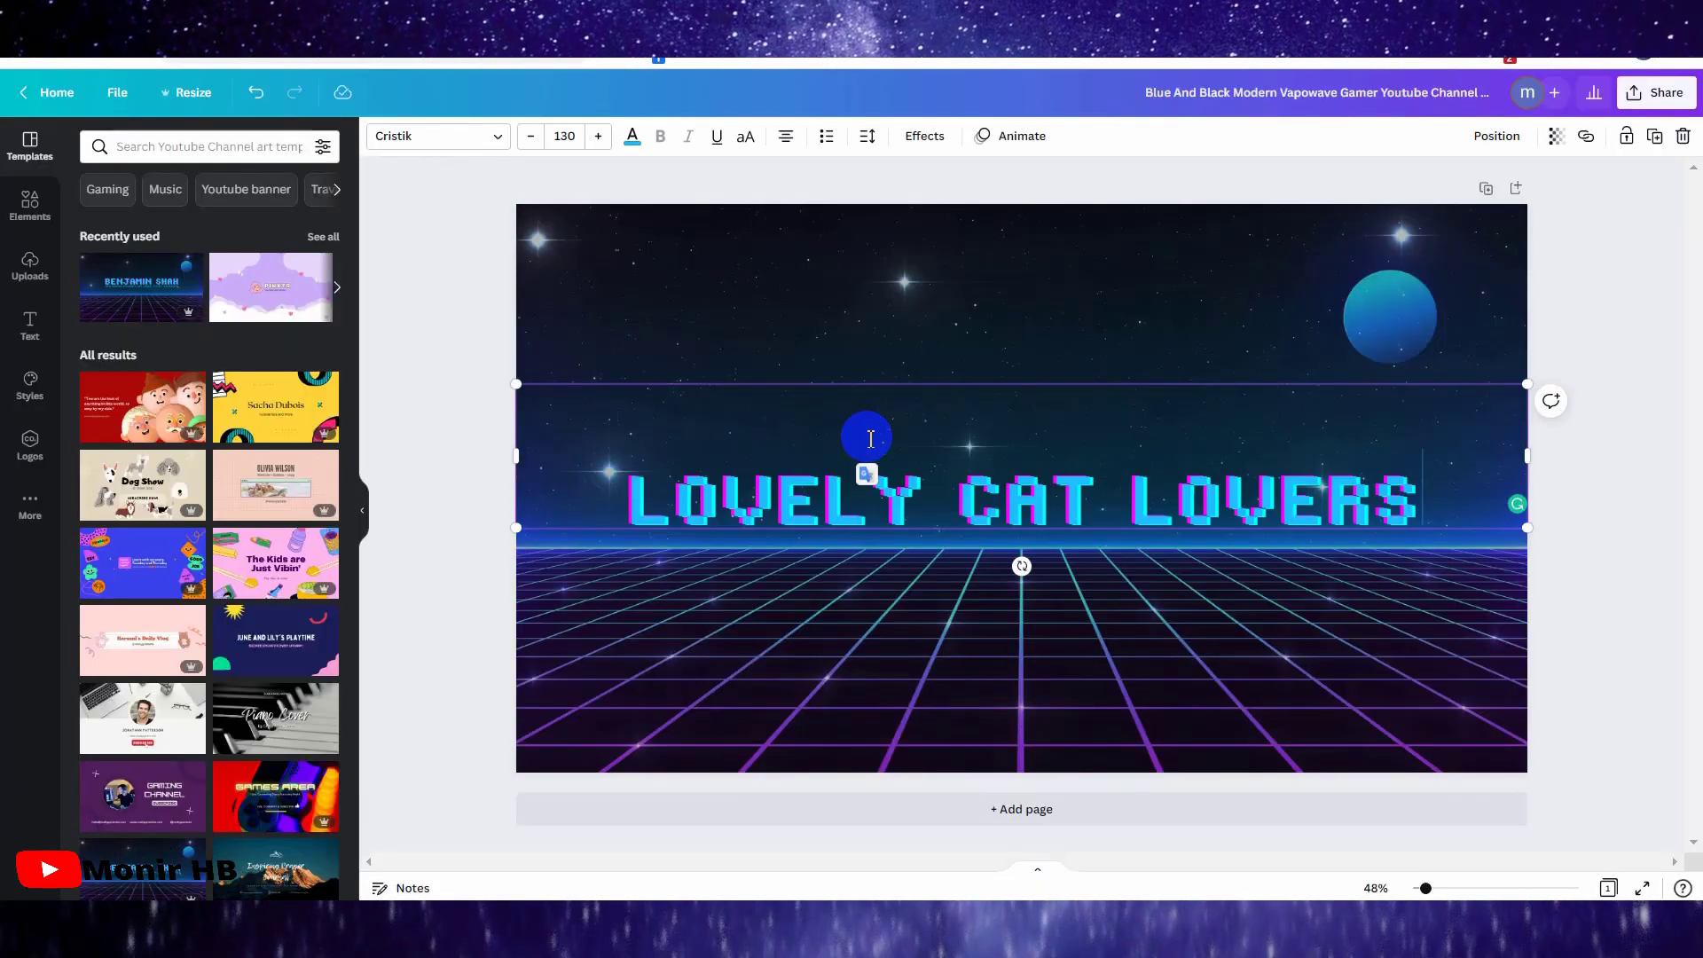
# - Shrink the LOVELY CAT LOVERS heading to font size 107 and centre it horizontally and vertically on the page
pyautogui.moveTo(1533, 388); pyautogui.dragTo(1348, 408)
pyautogui.click(1495, 138)
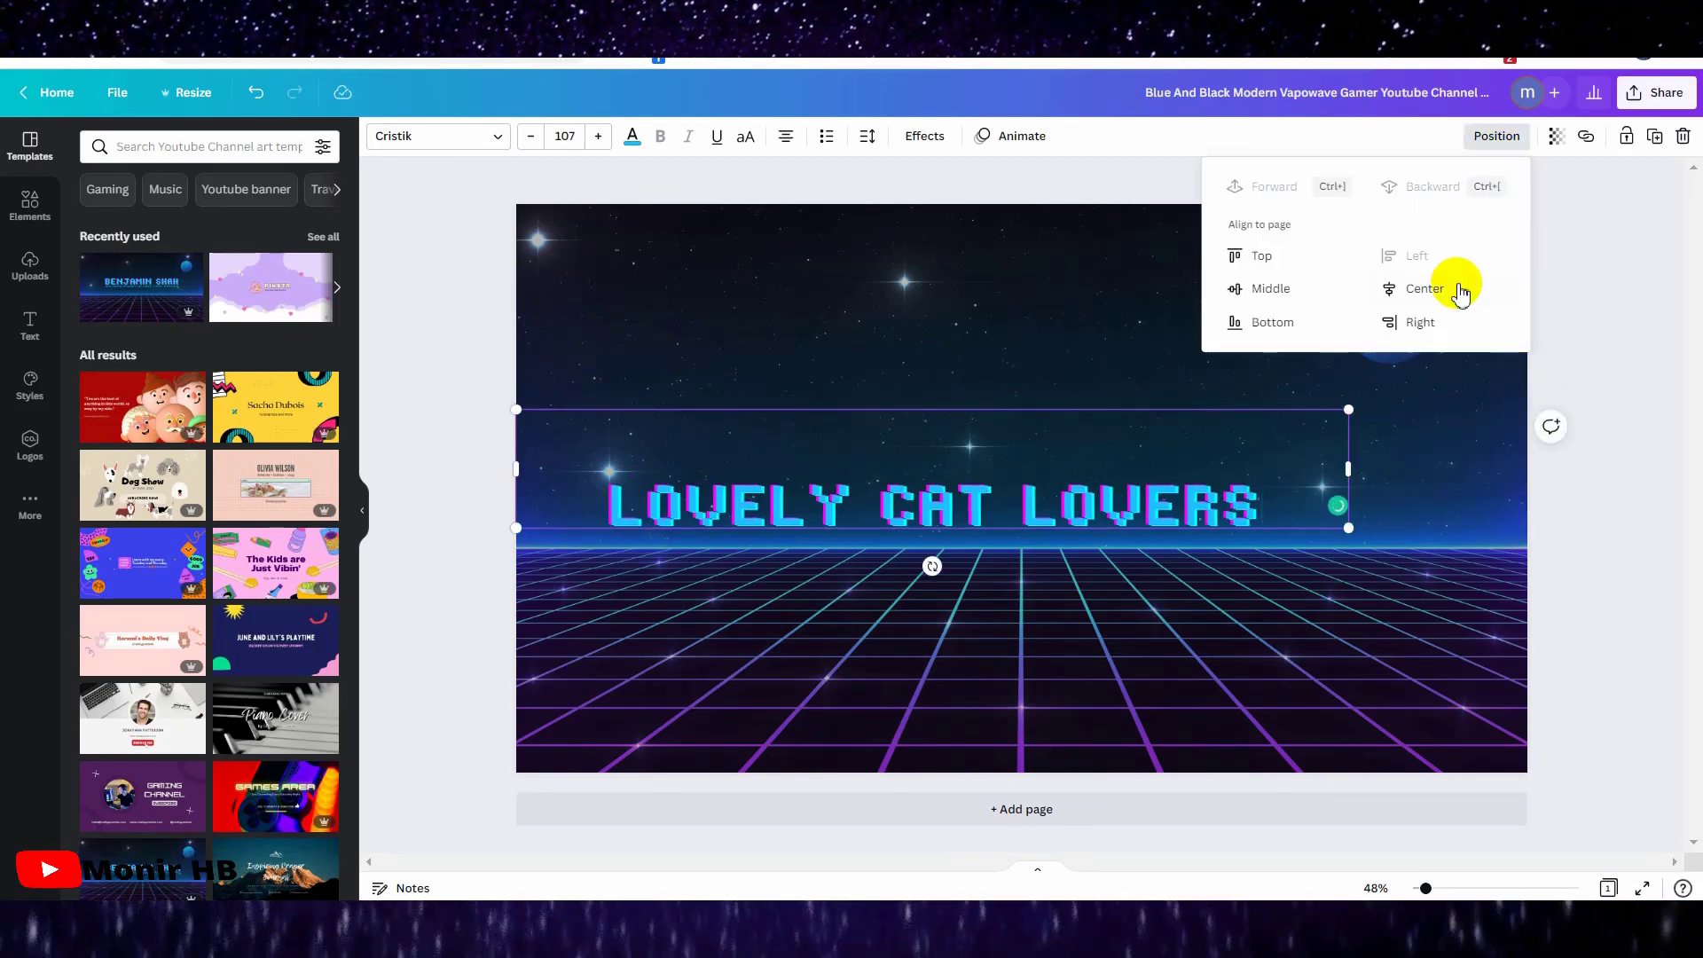
pyautogui.click(1419, 286)
pyautogui.click(1269, 288)
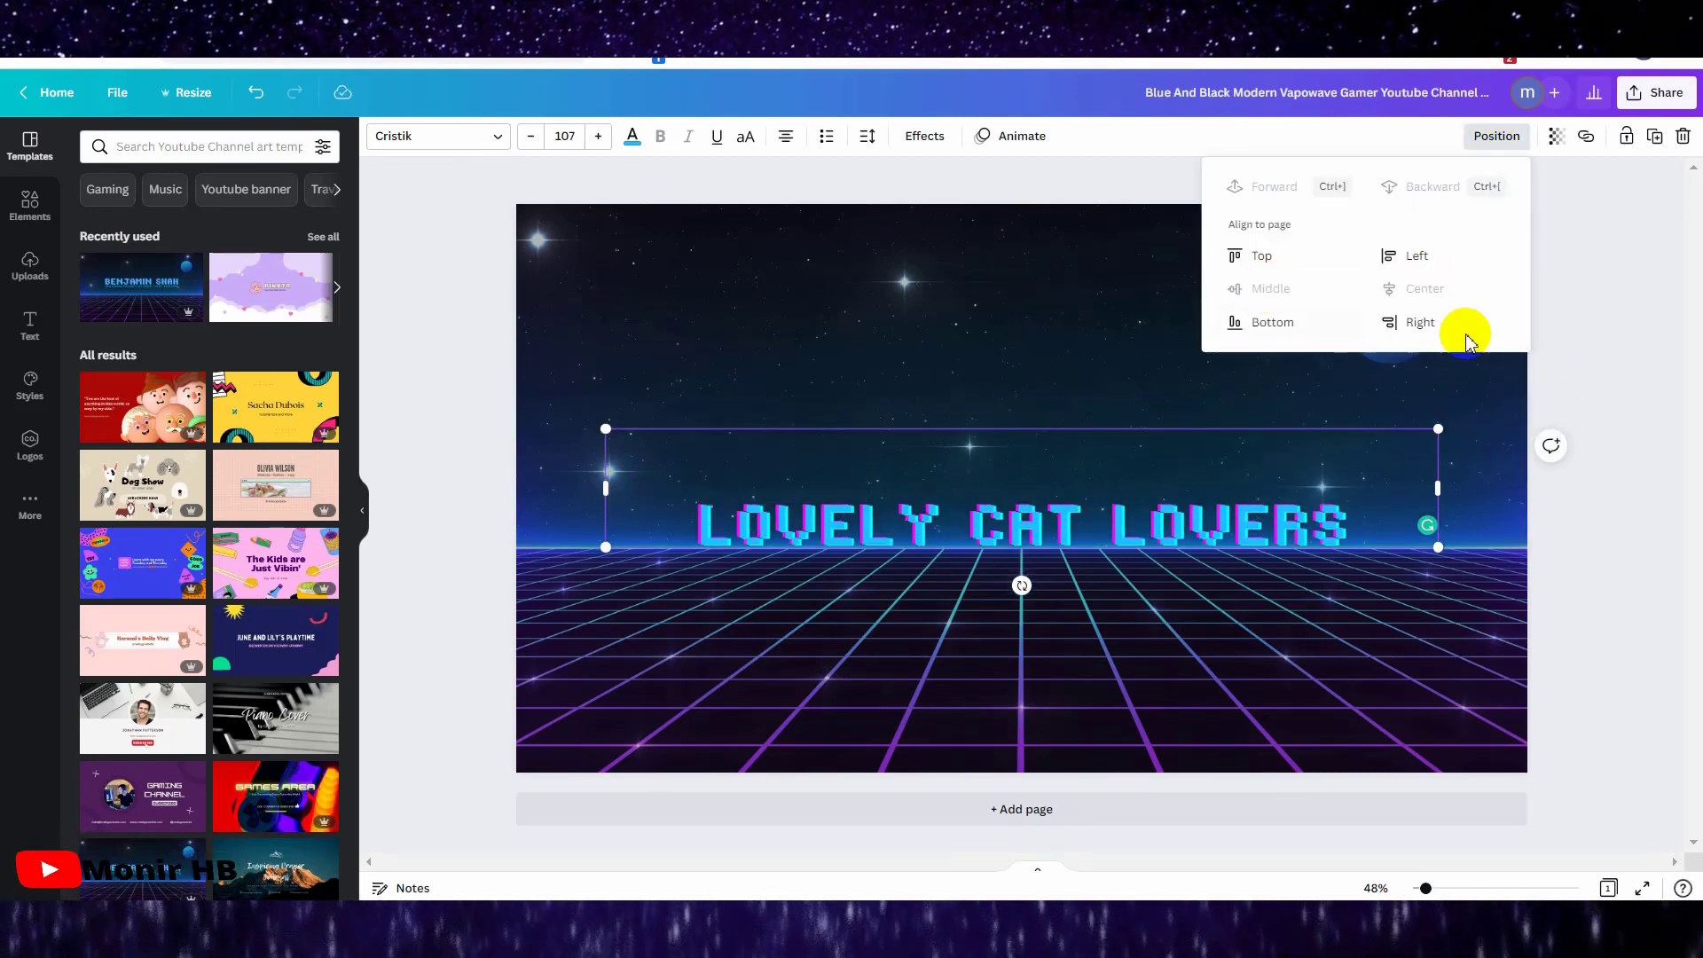
pyautogui.click(1590, 393)
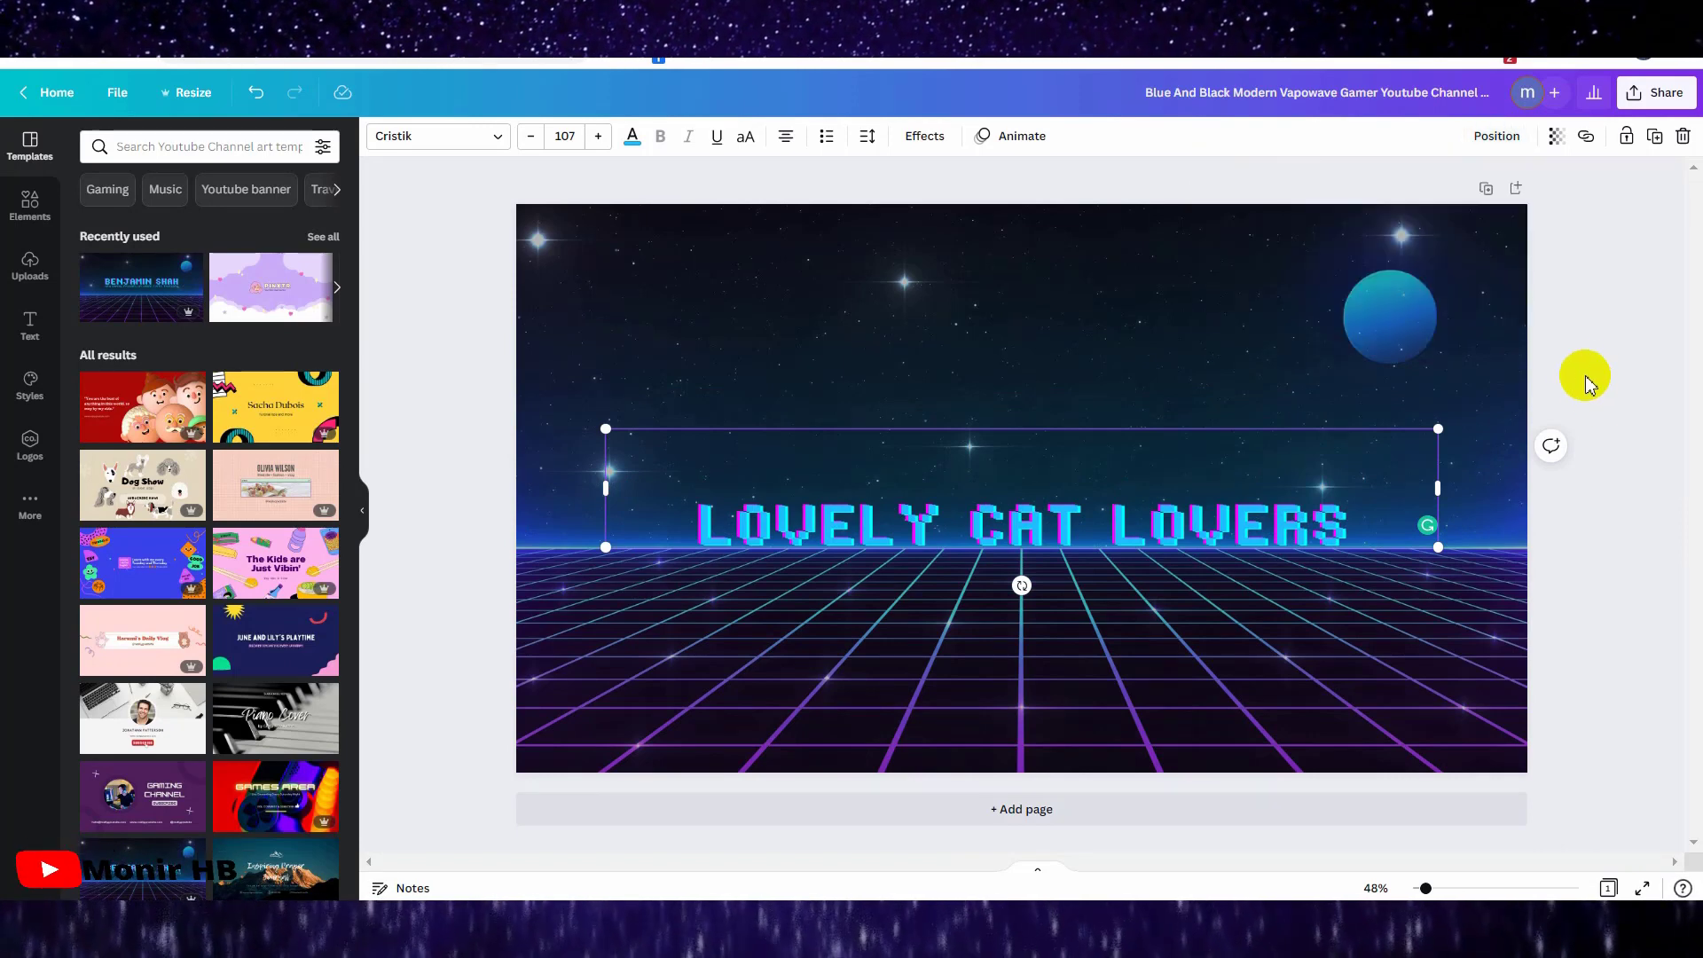
# - Download the finished channel banner as a PNG at 2560 × 1440 px
pyautogui.click(1662, 96)
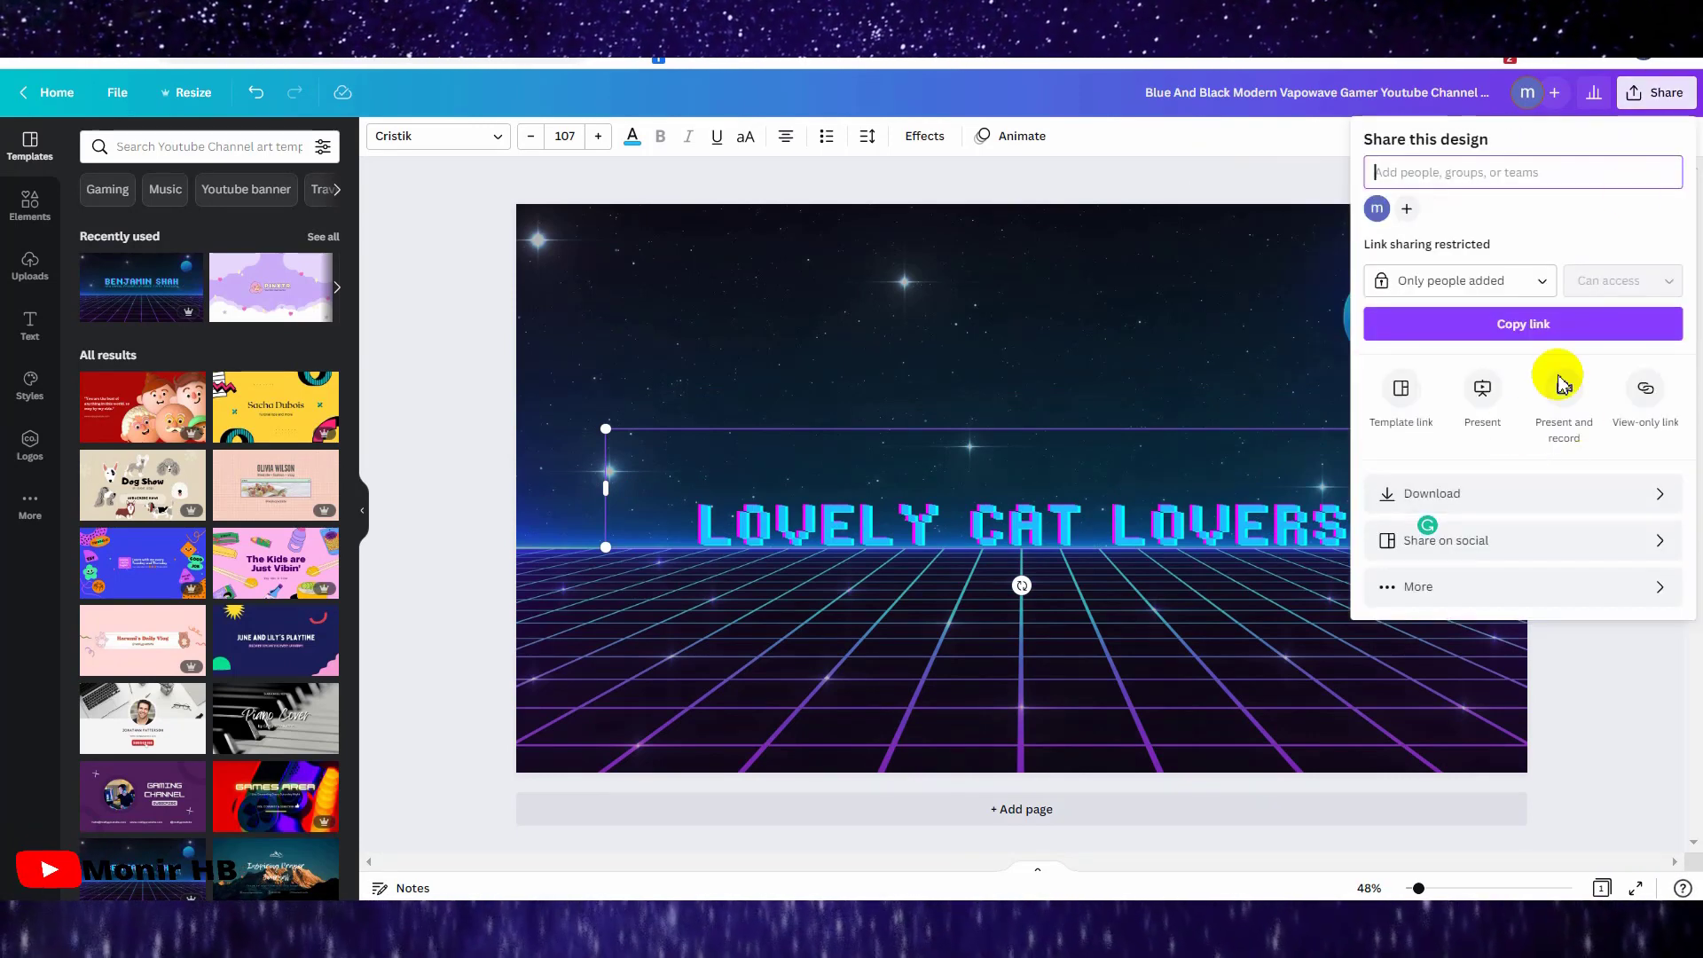
pyautogui.click(1537, 496)
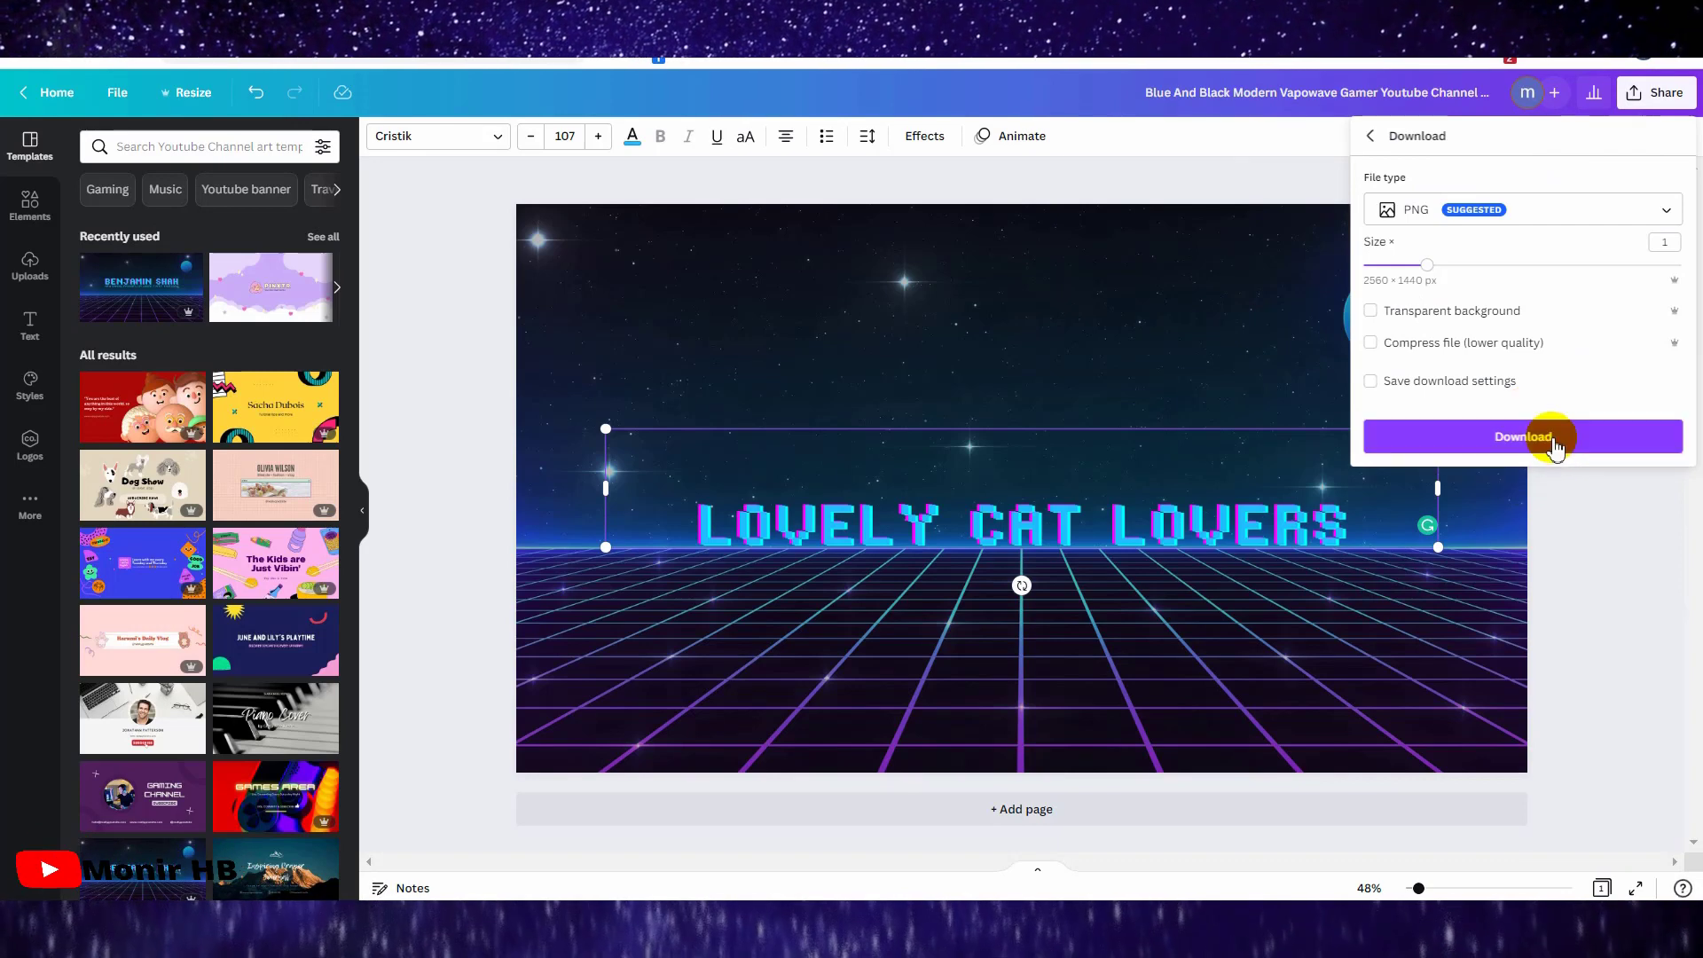
pyautogui.click(1573, 439)
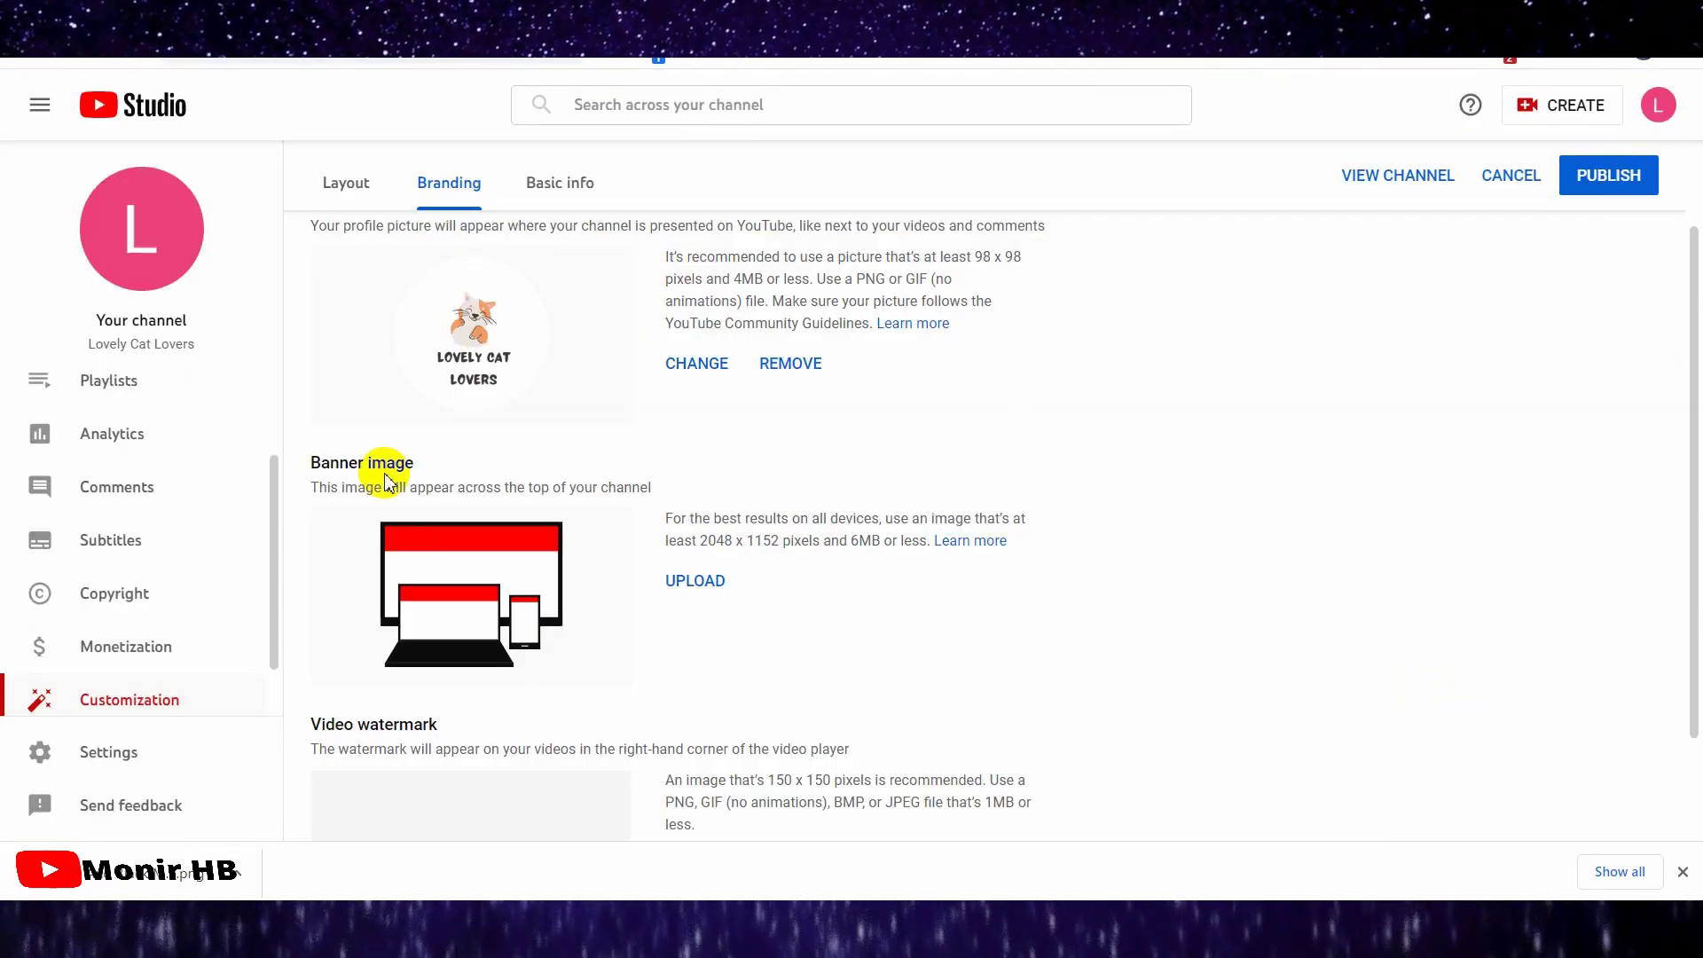
# - Upload the Blue And Black Modern Vapowave Gamer Youtube Channel Art file as the channel's banner image in YouTube Studio and accept the default crop
pyautogui.click(699, 581)
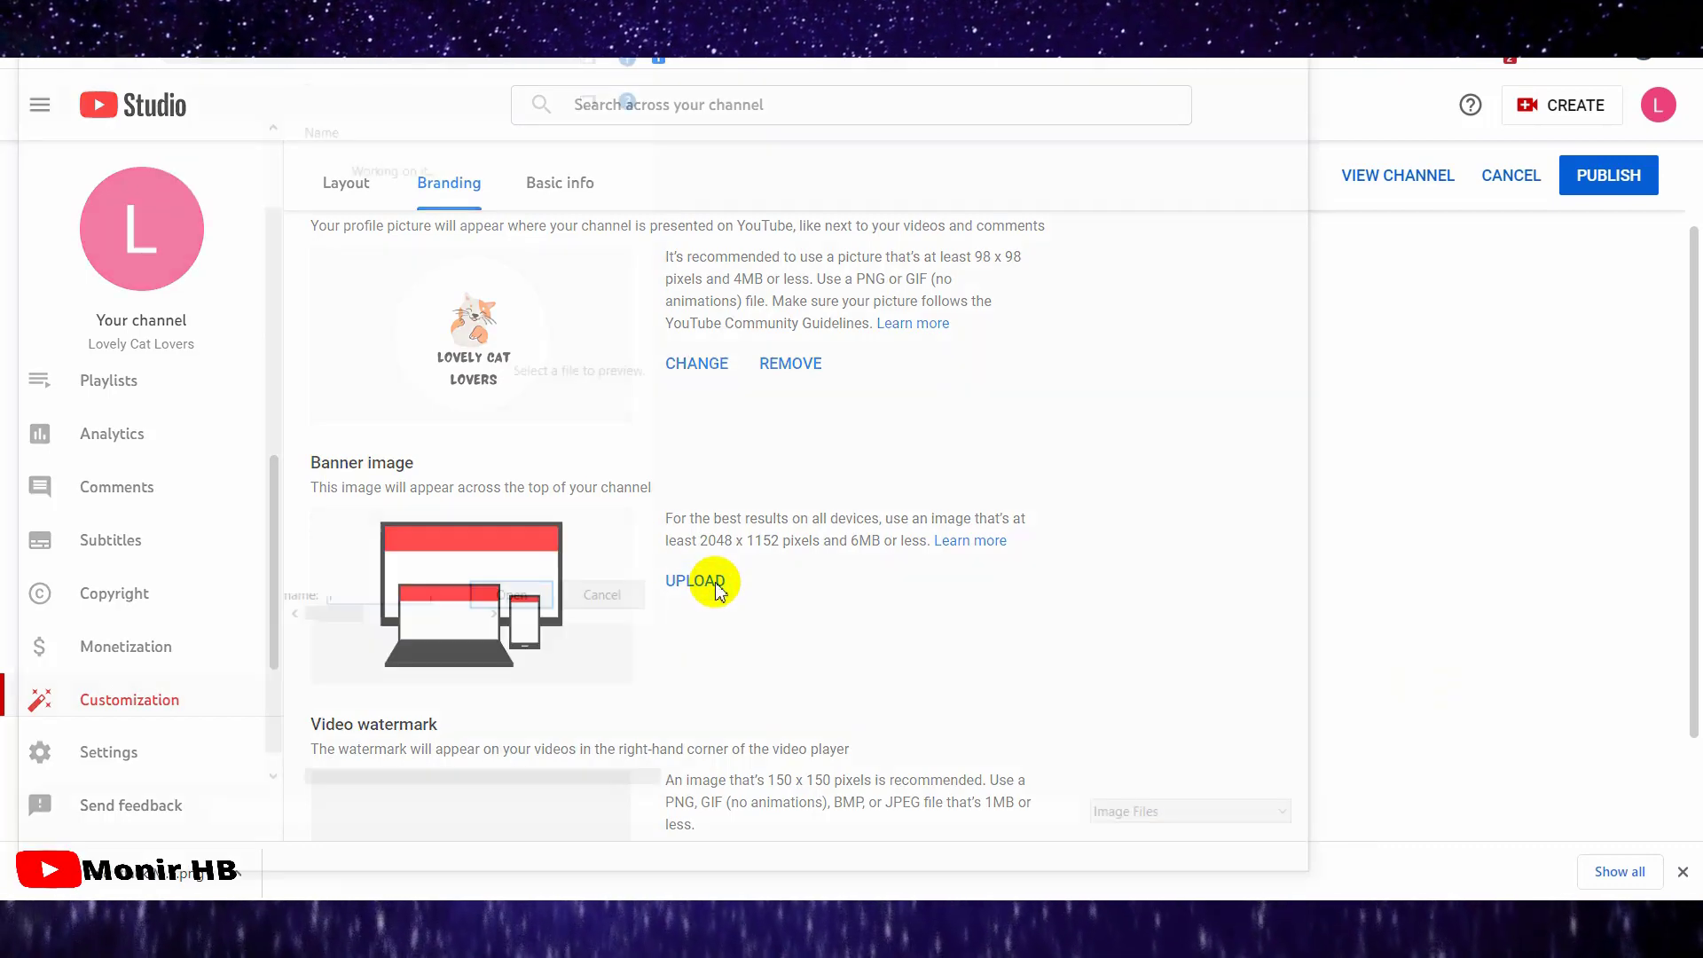
pyautogui.click(391, 186)
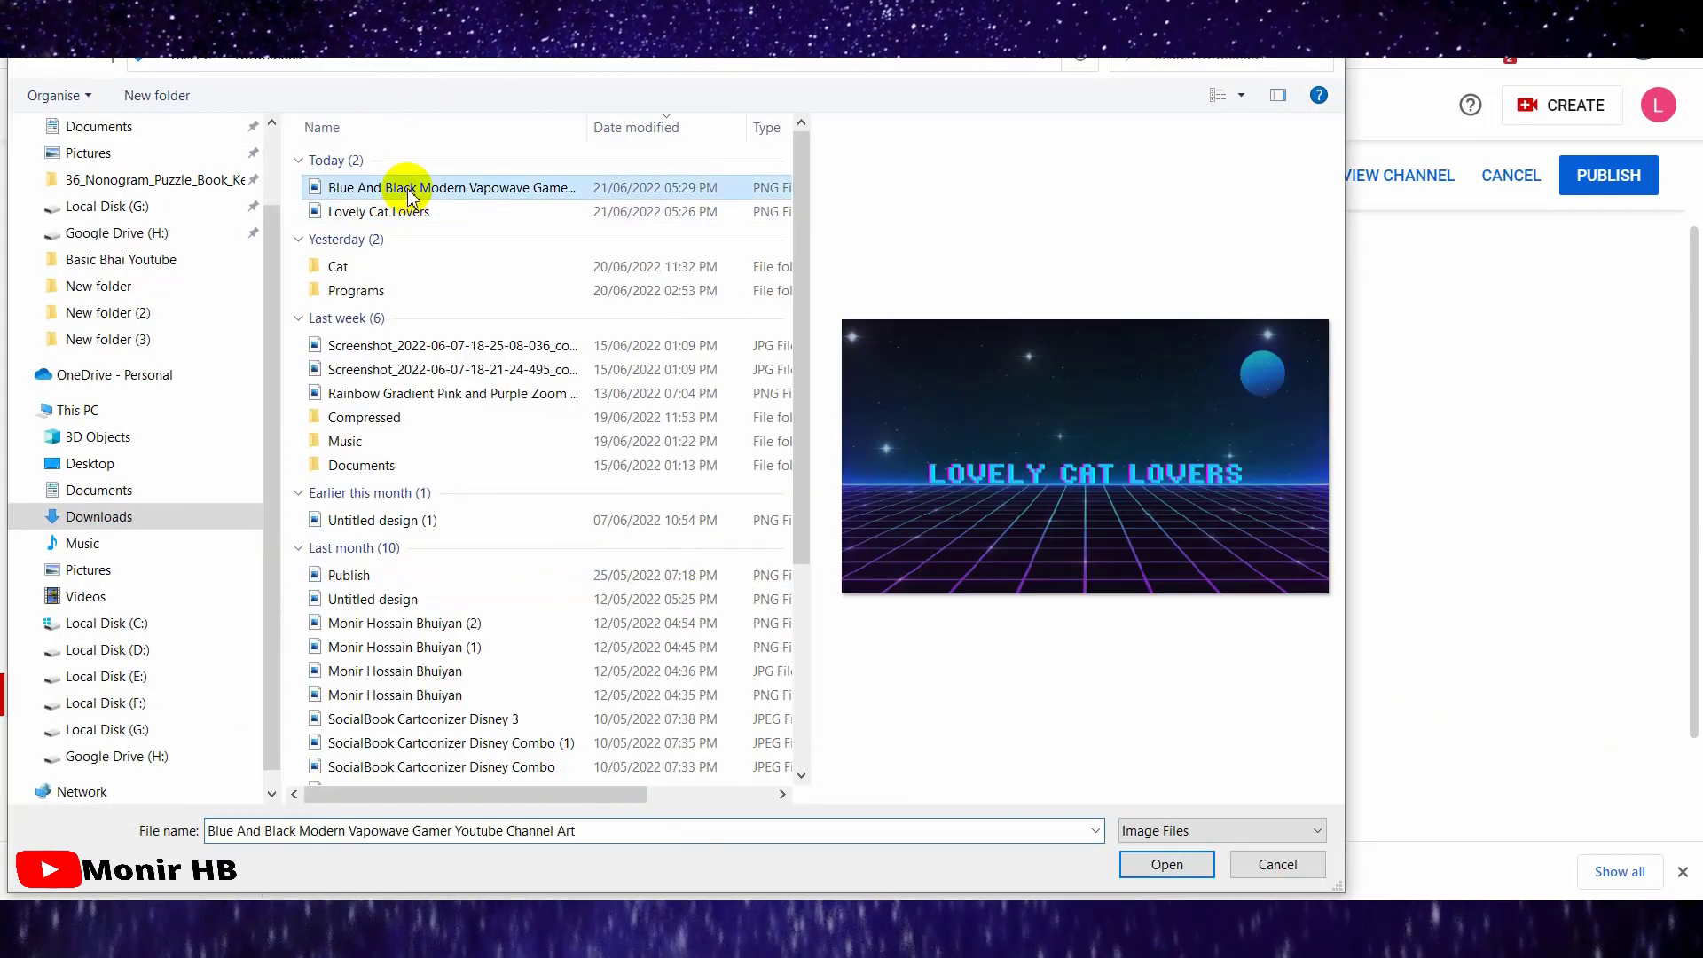
pyautogui.click(1178, 863)
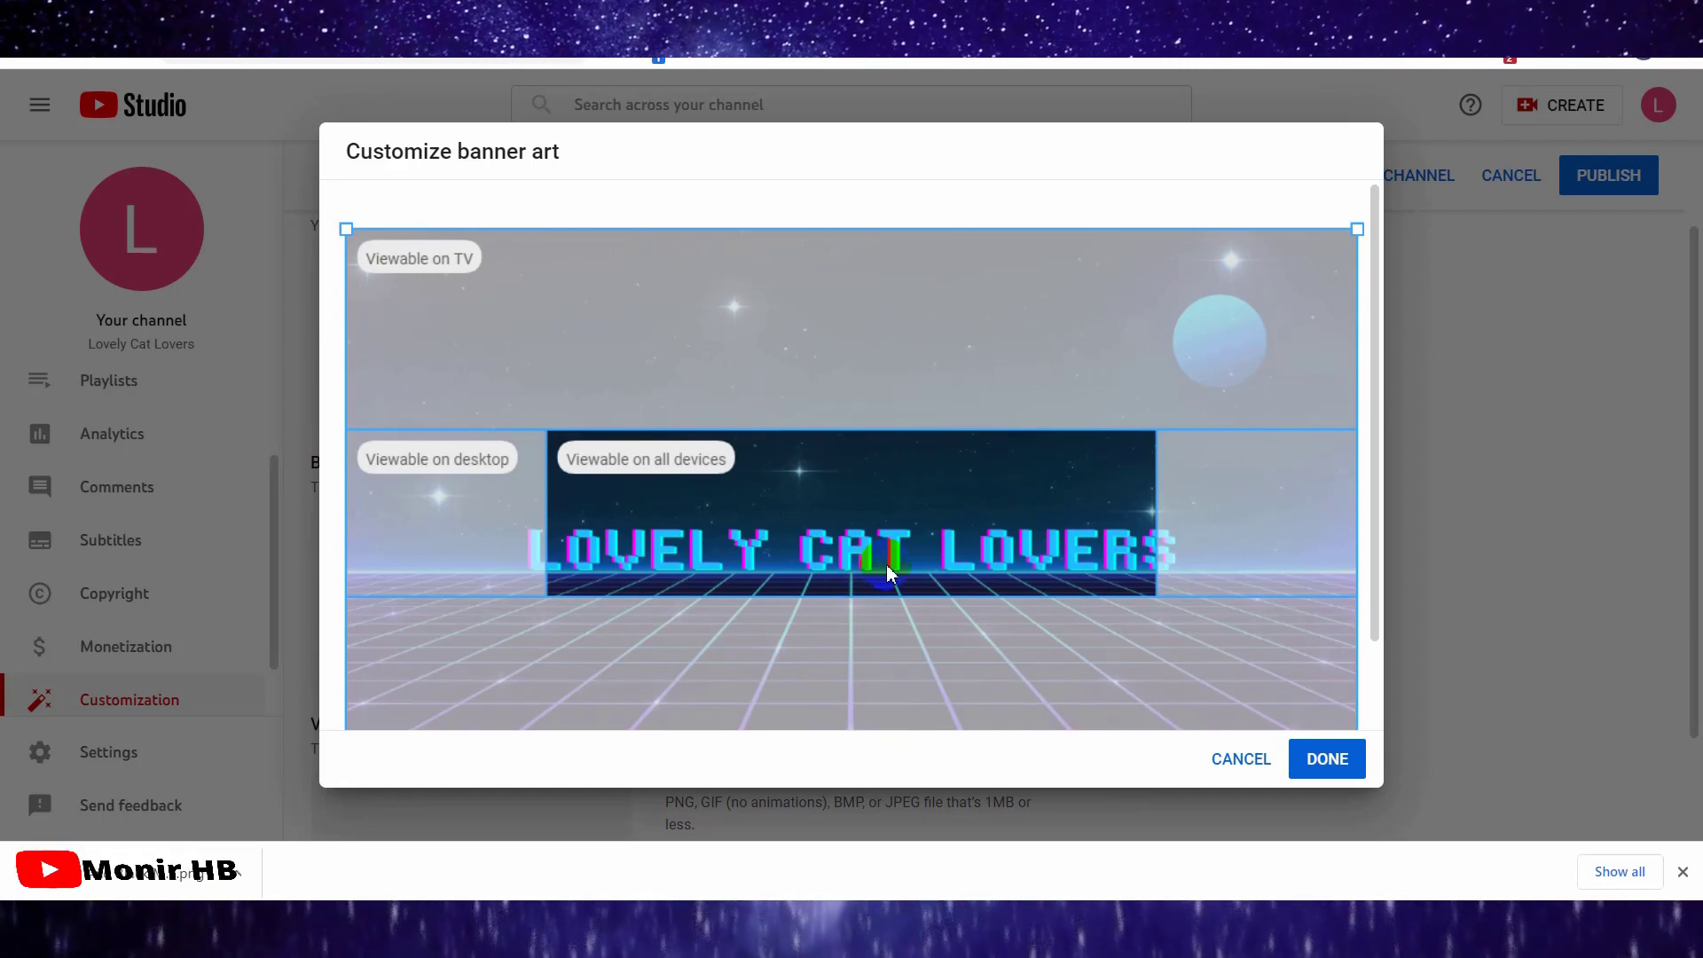
pyautogui.click(1333, 757)
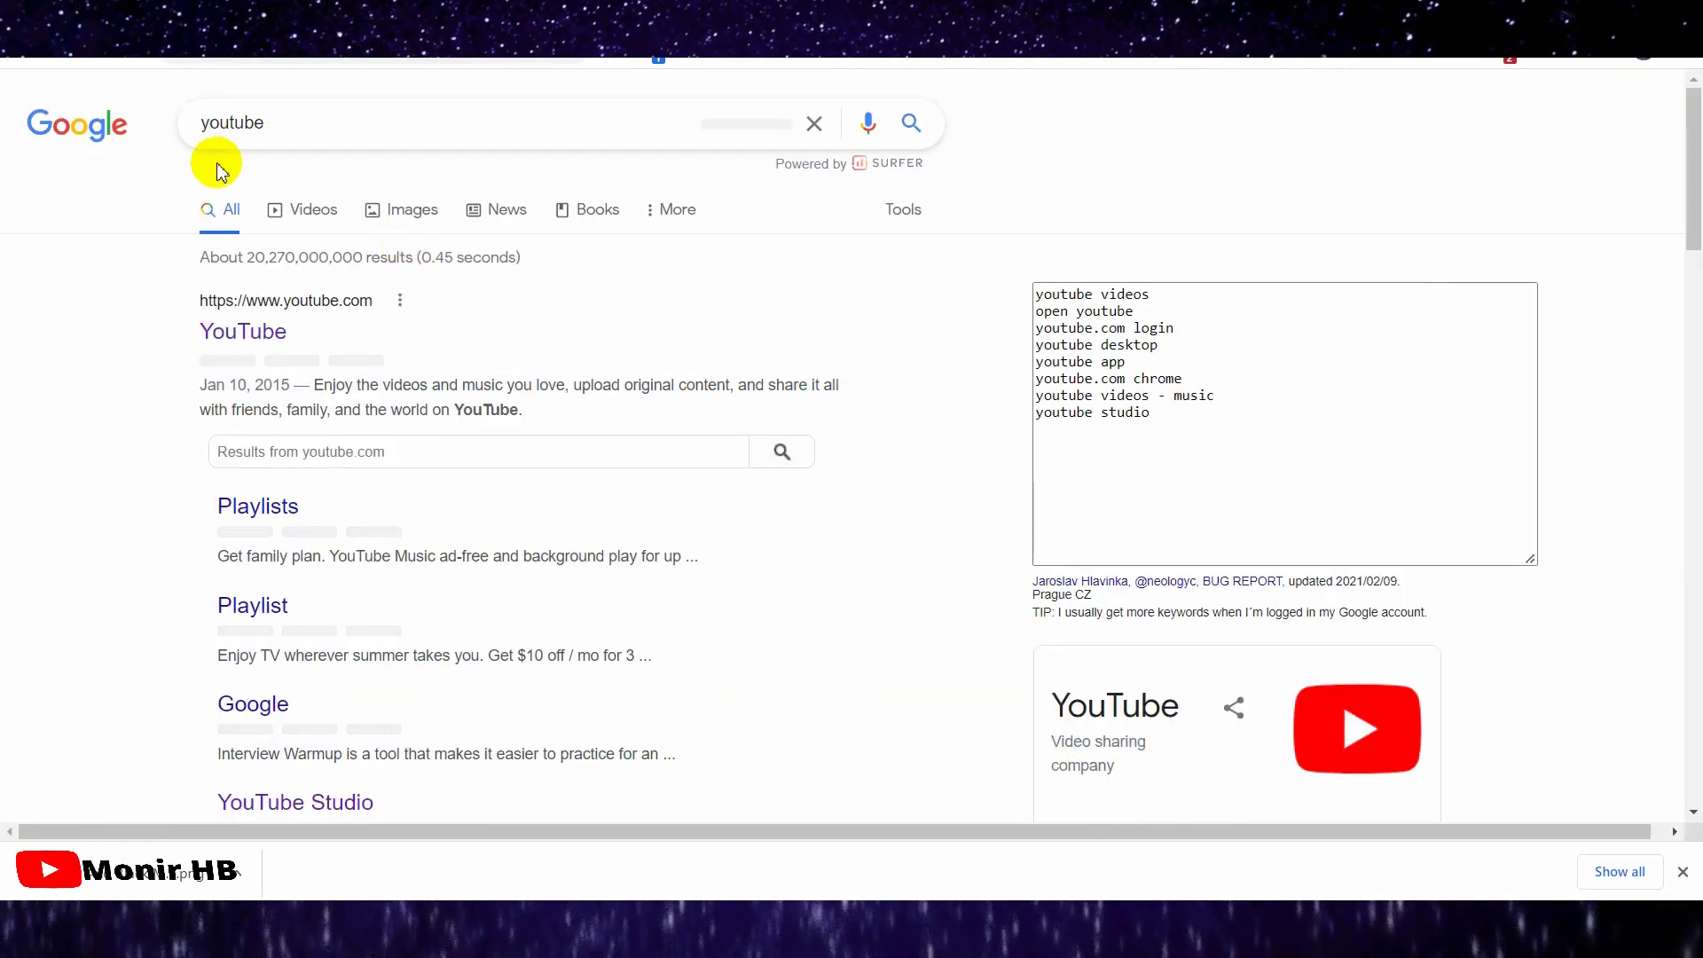
# - Browse Google Images for YouTube pictures and search for youtubesubscribe png
pyautogui.click(404, 213)
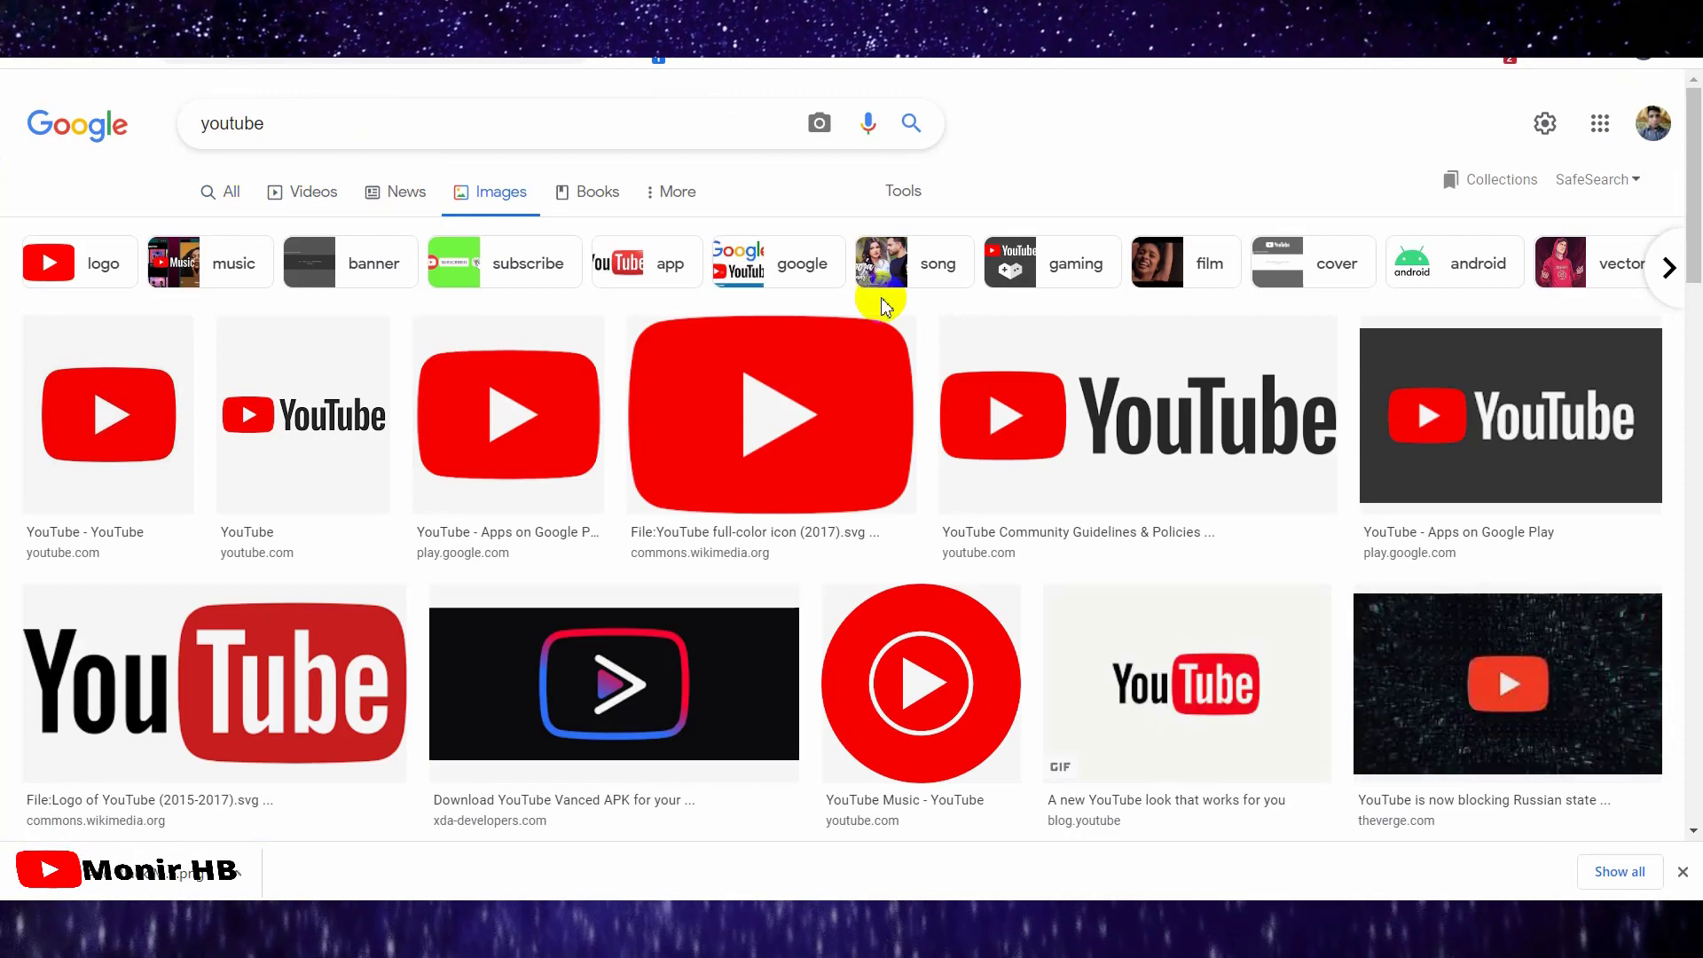
pyautogui.scroll(-8, 905, 339)
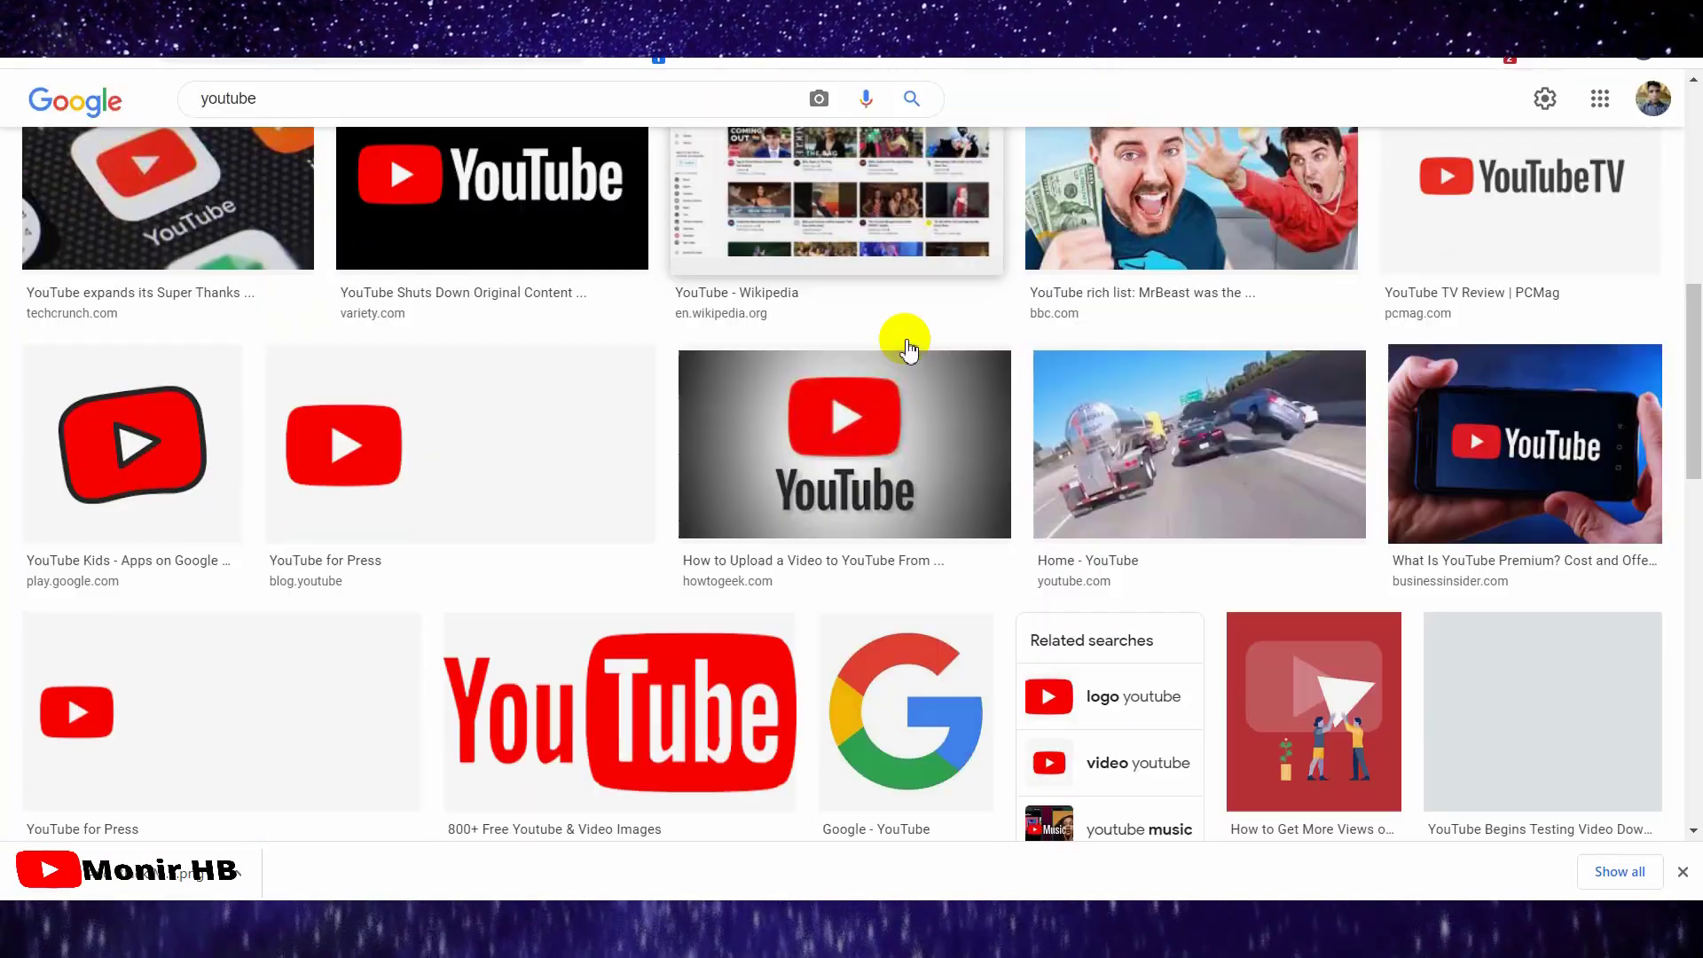
pyautogui.scroll(-3, 905, 339)
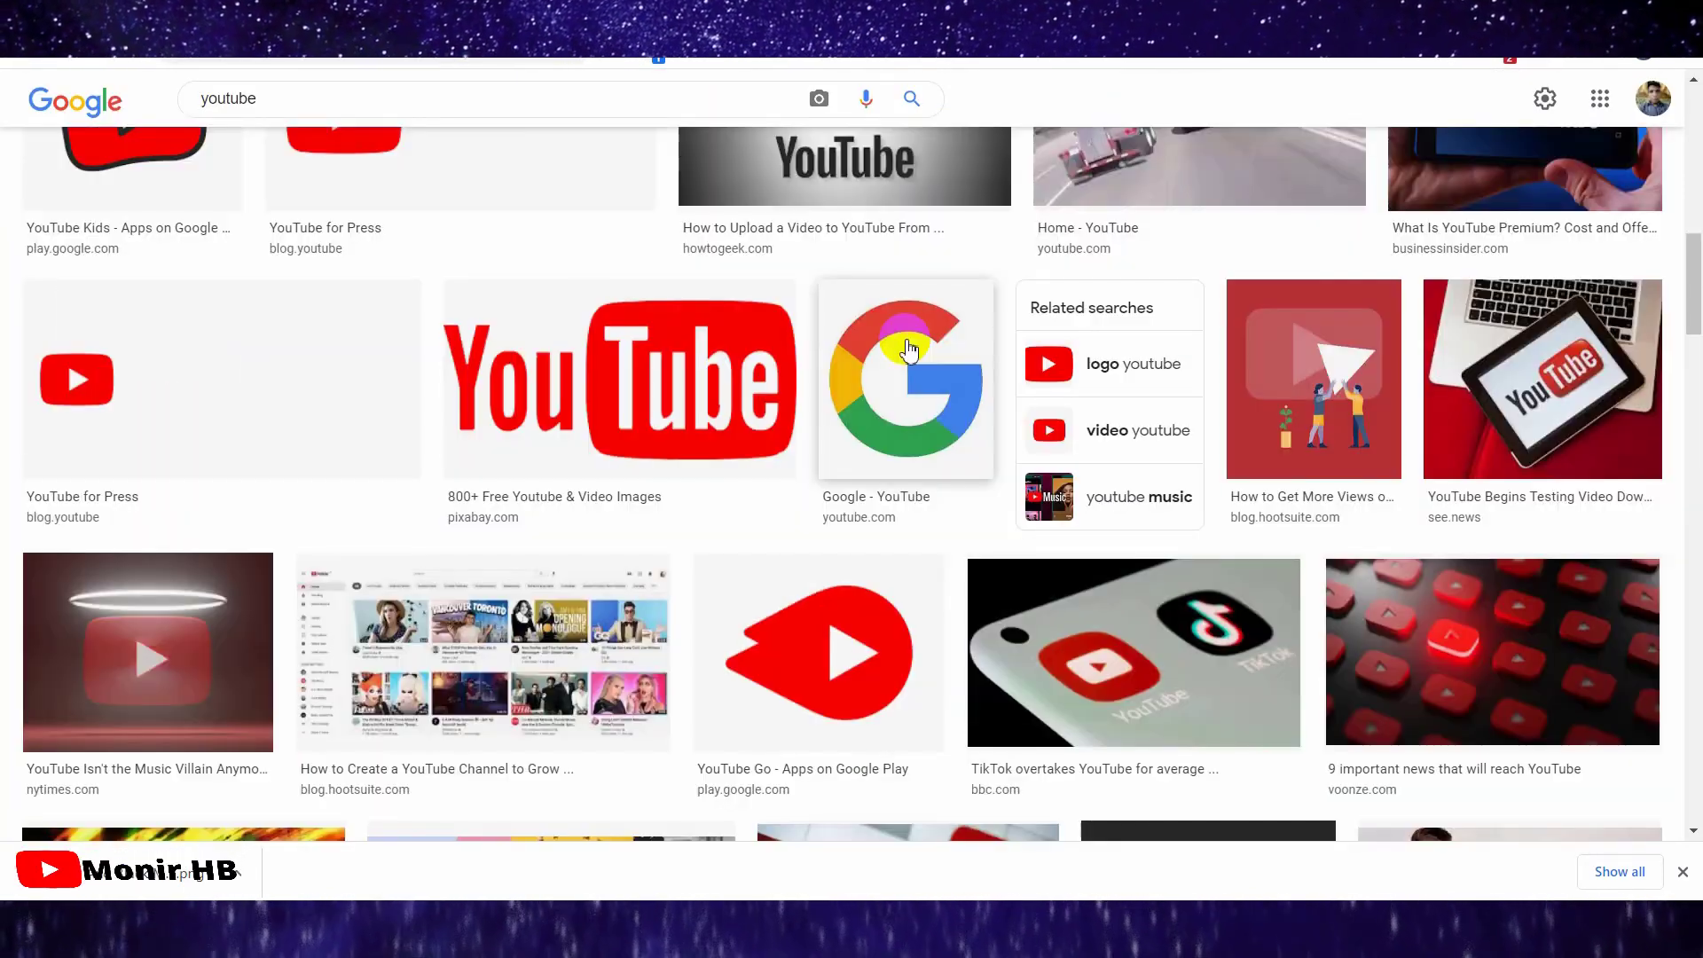
pyautogui.scroll(-6, 908, 347)
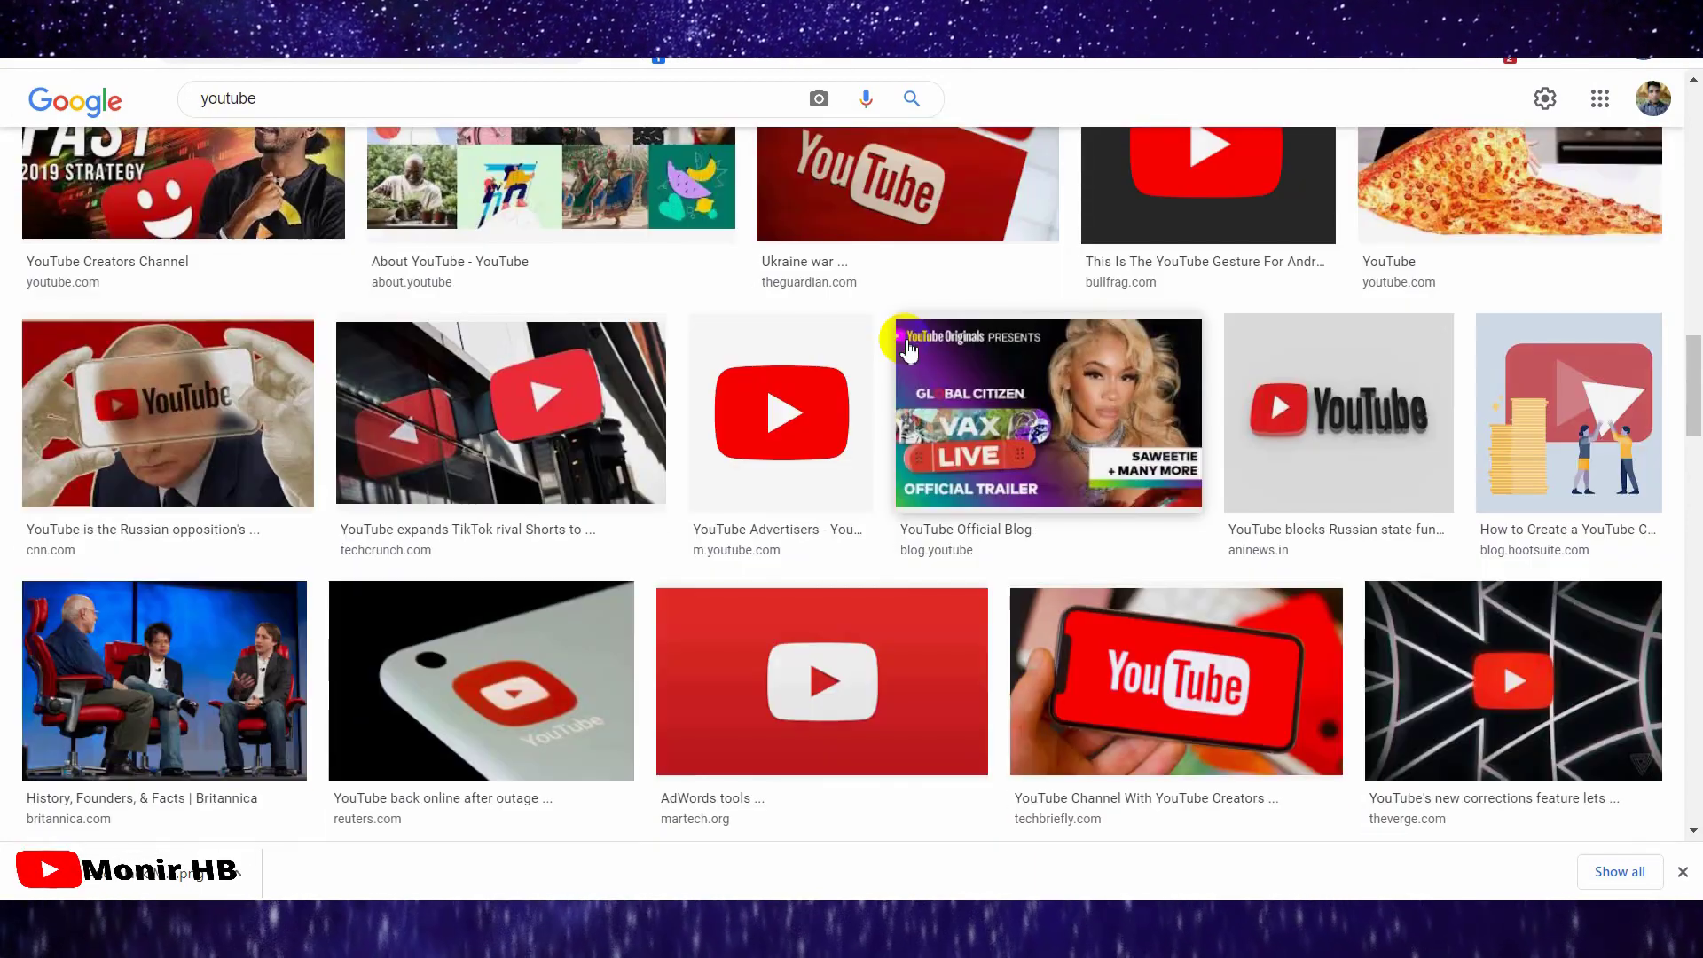
pyautogui.scroll(15, 909, 348)
pyautogui.click(443, 117)
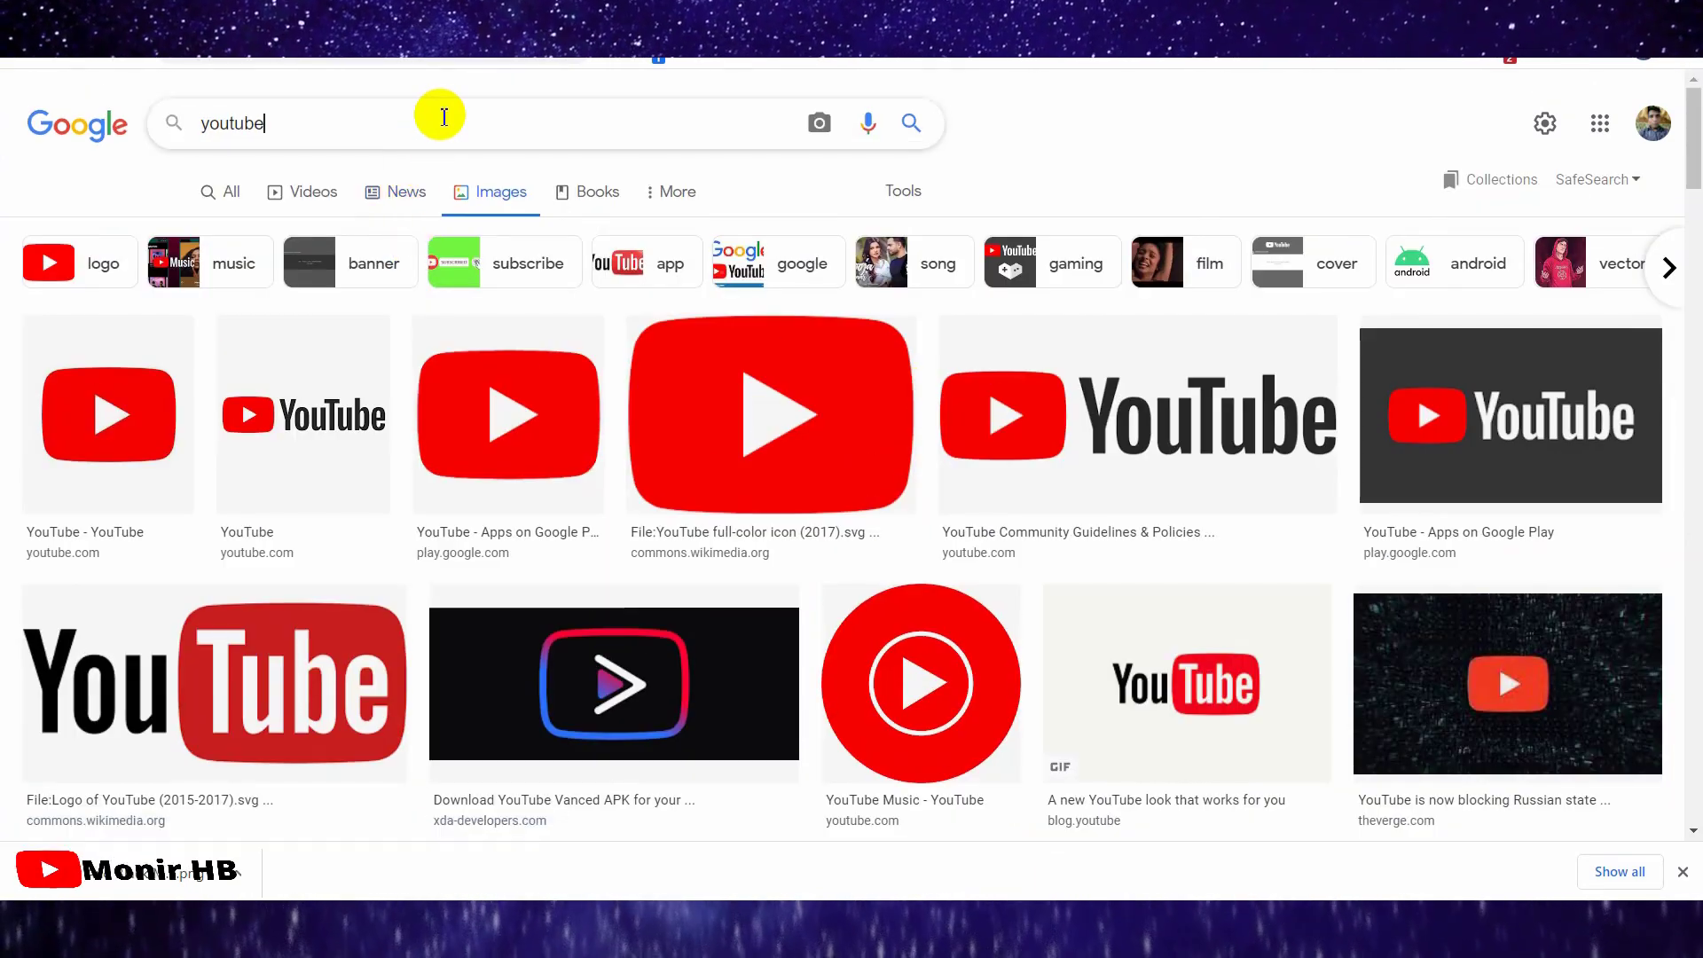
pyautogui.write('su')
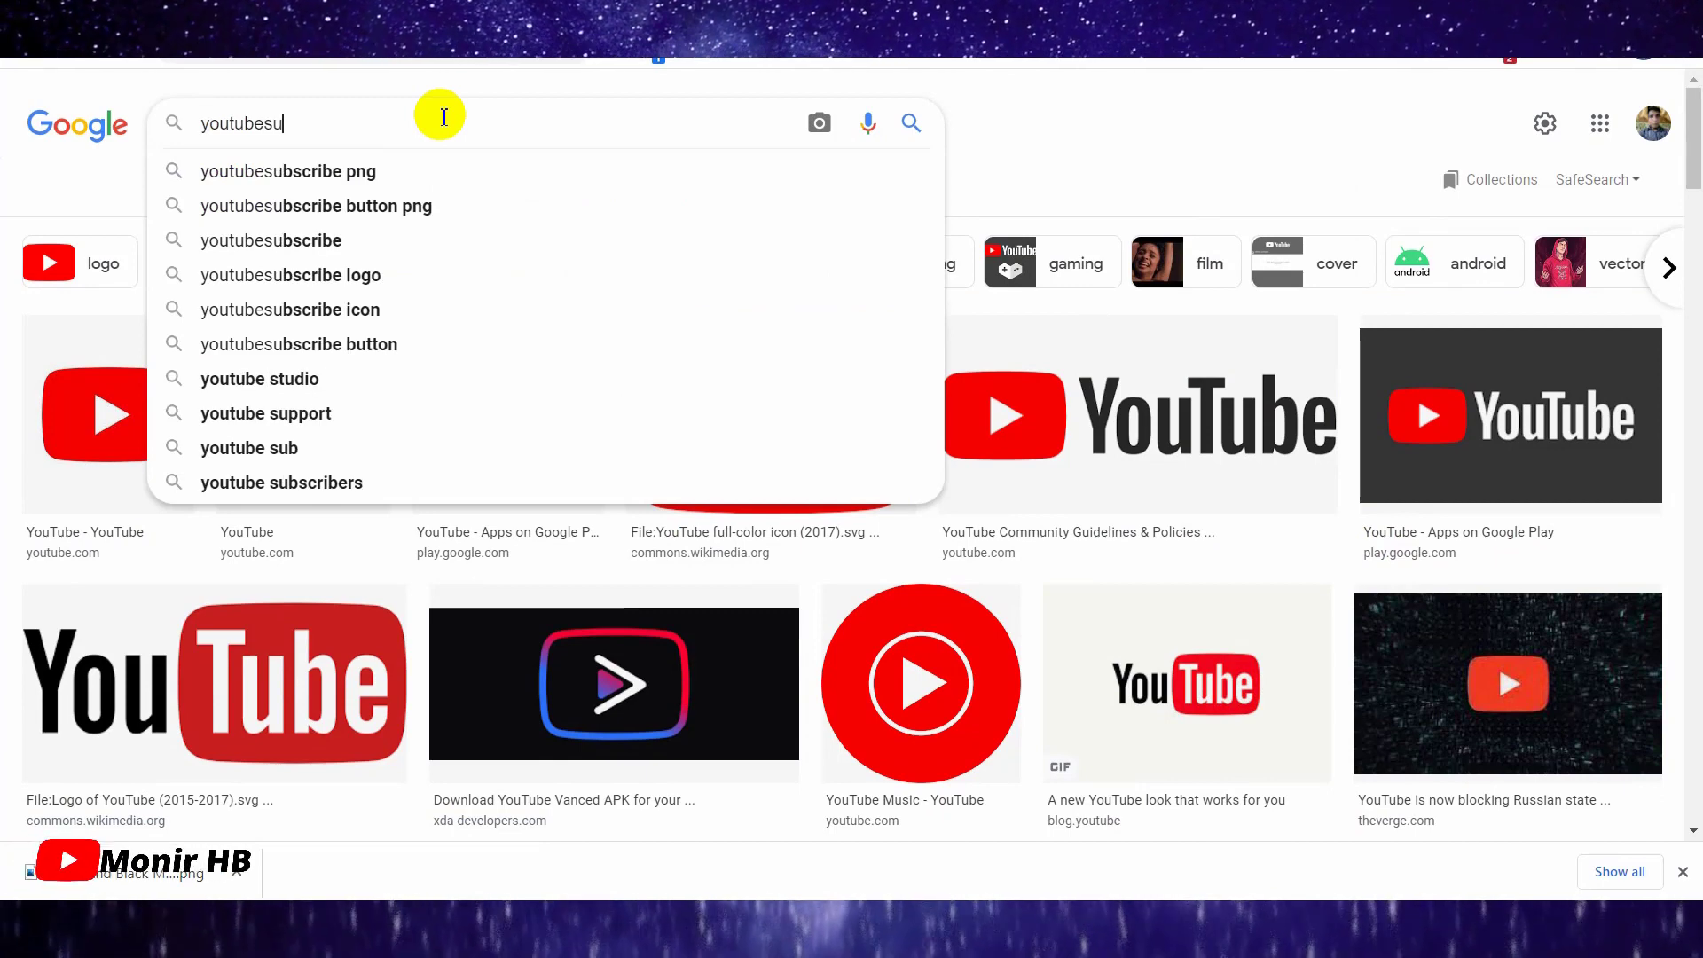
pyautogui.click(426, 168)
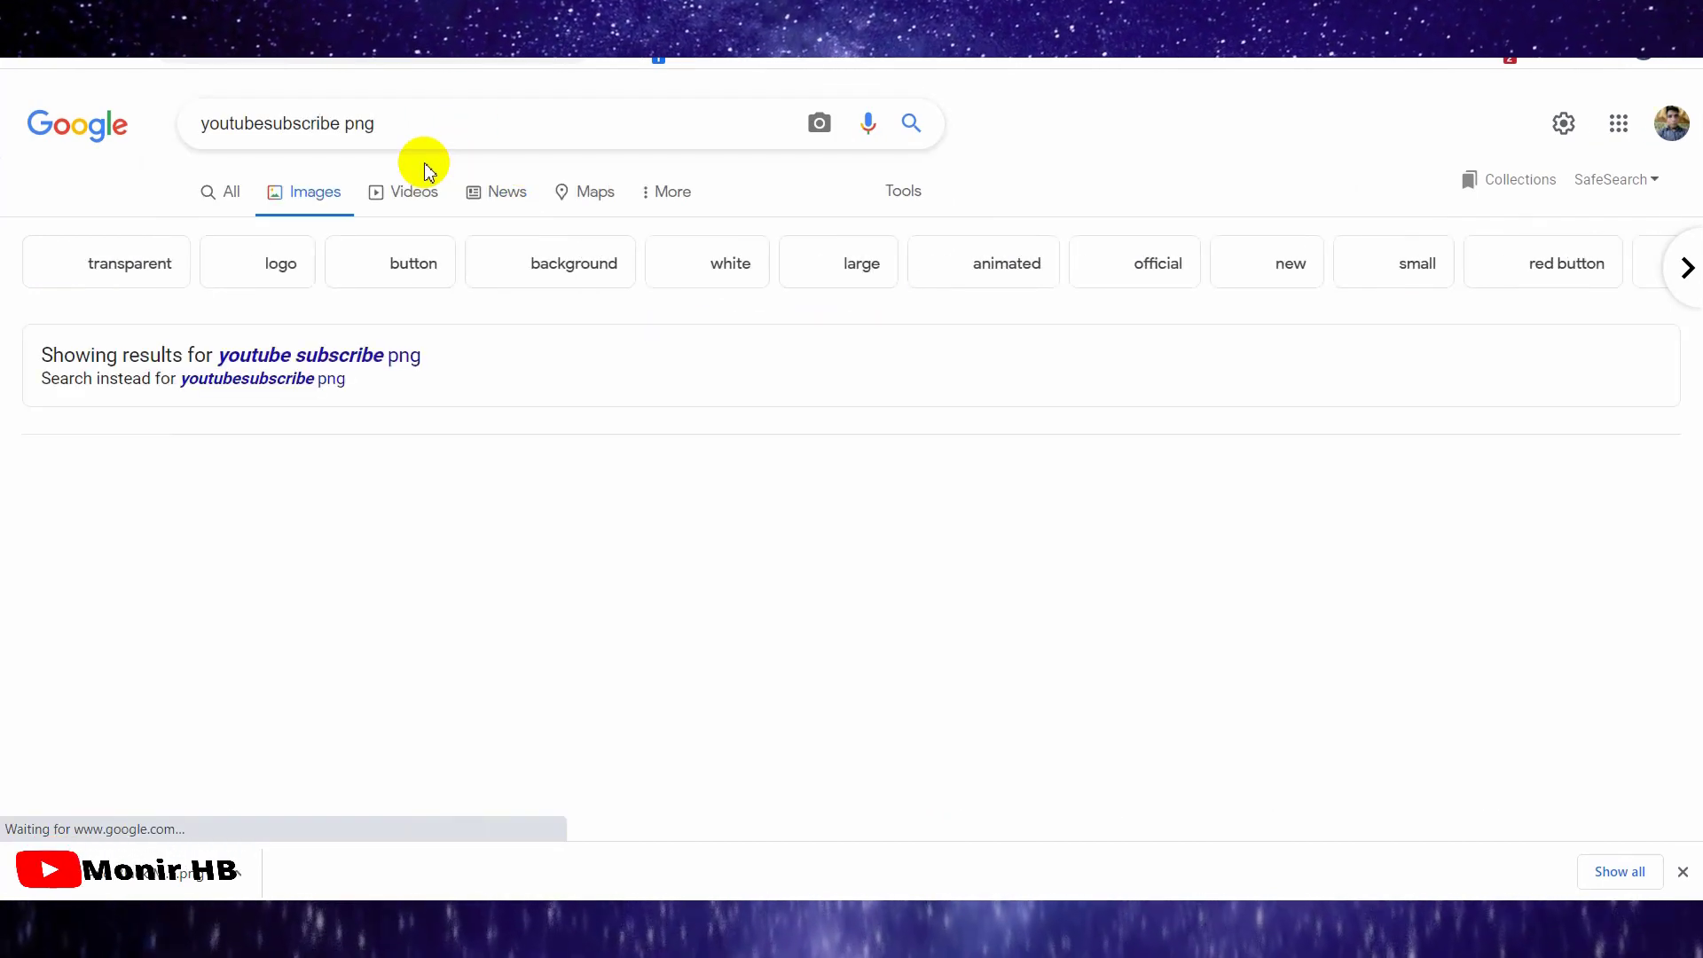
# - Find the YouTube CLICK TO SUBSCRIBE image from FlyClipart among the results and save it to the computer
pyautogui.scroll(-6, 450, 200)
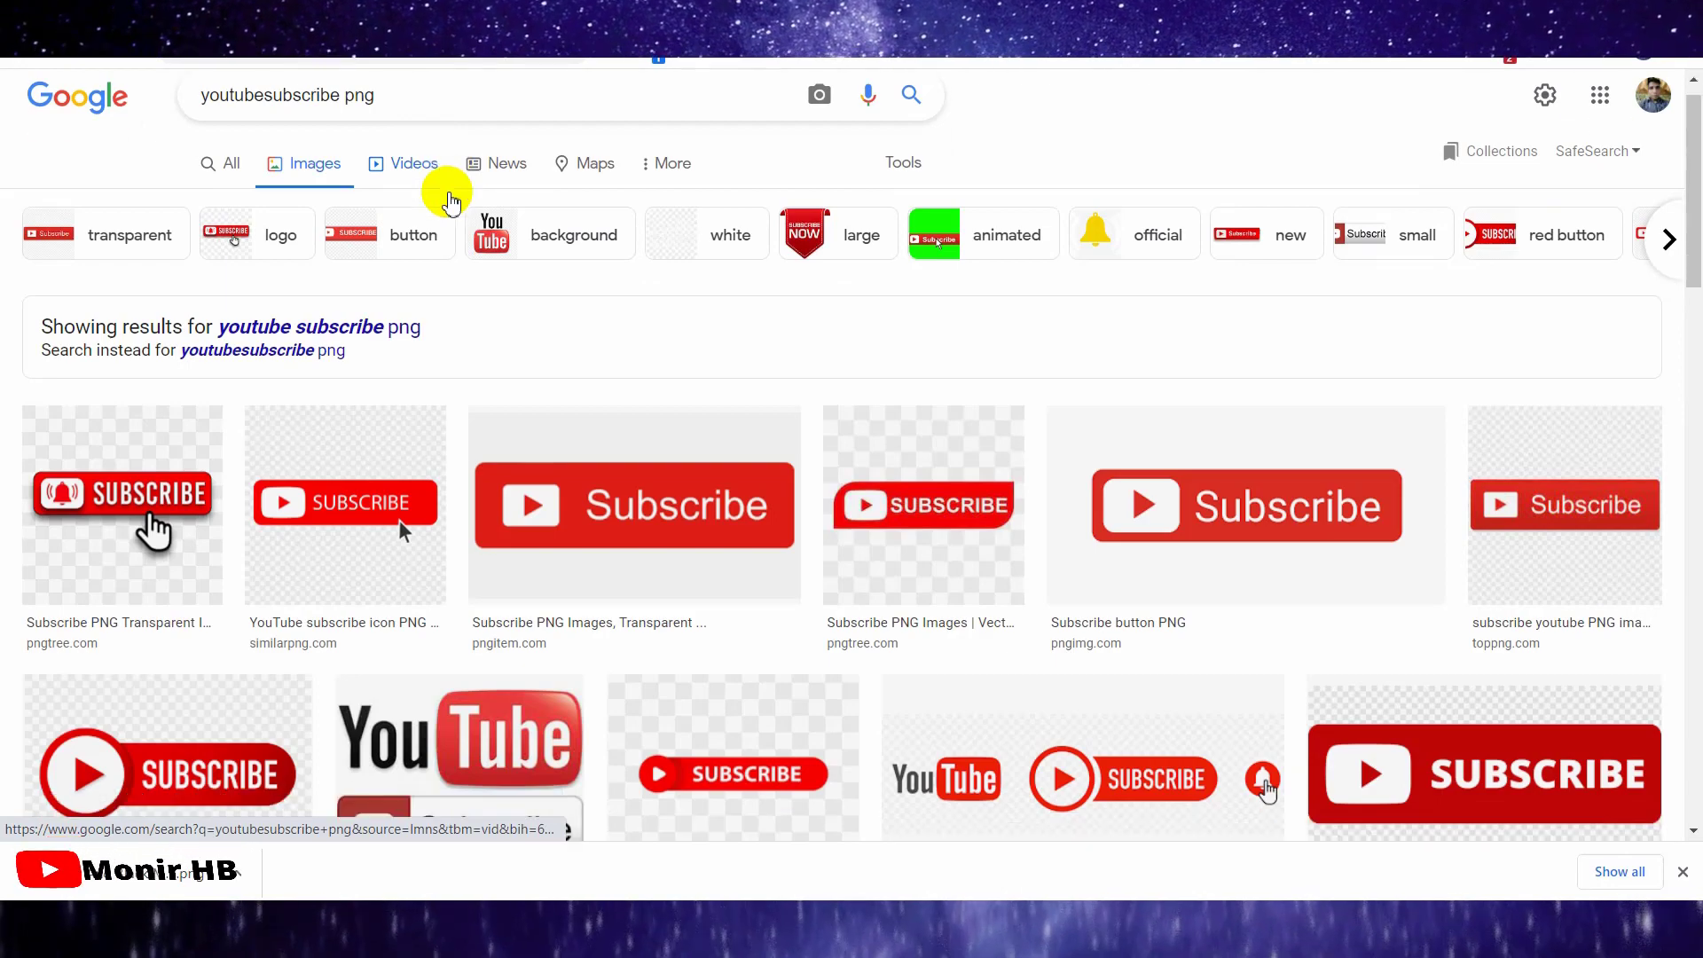
pyautogui.scroll(-5, 454, 211)
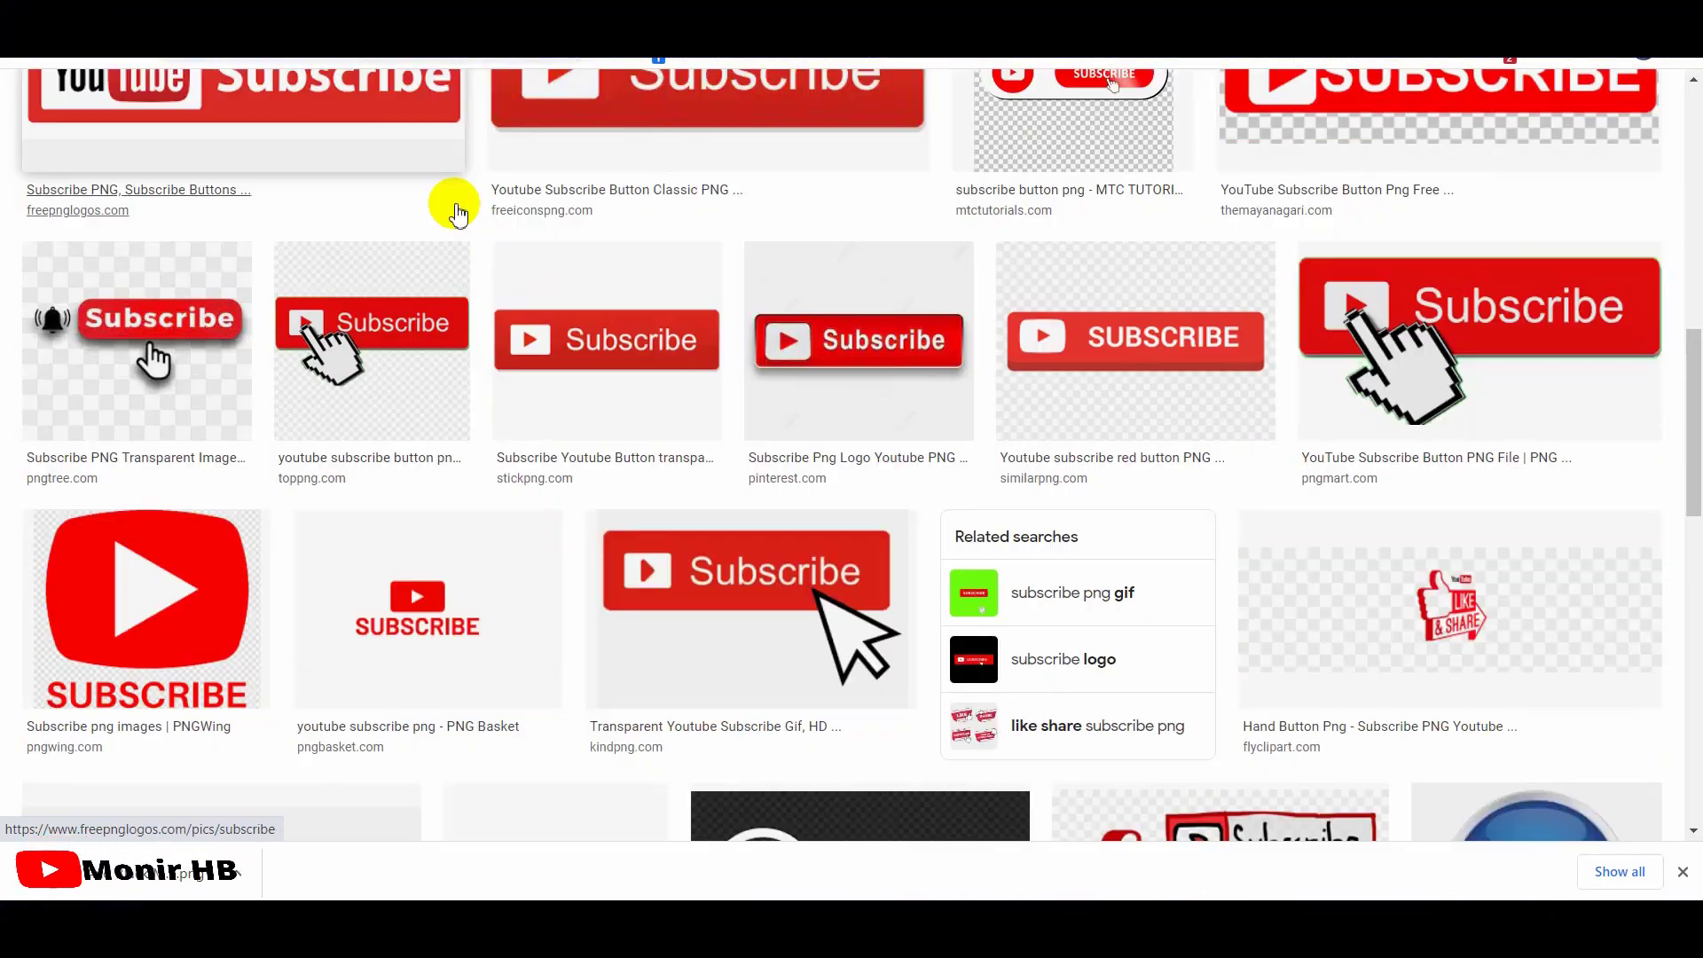
pyautogui.scroll(-10, 455, 213)
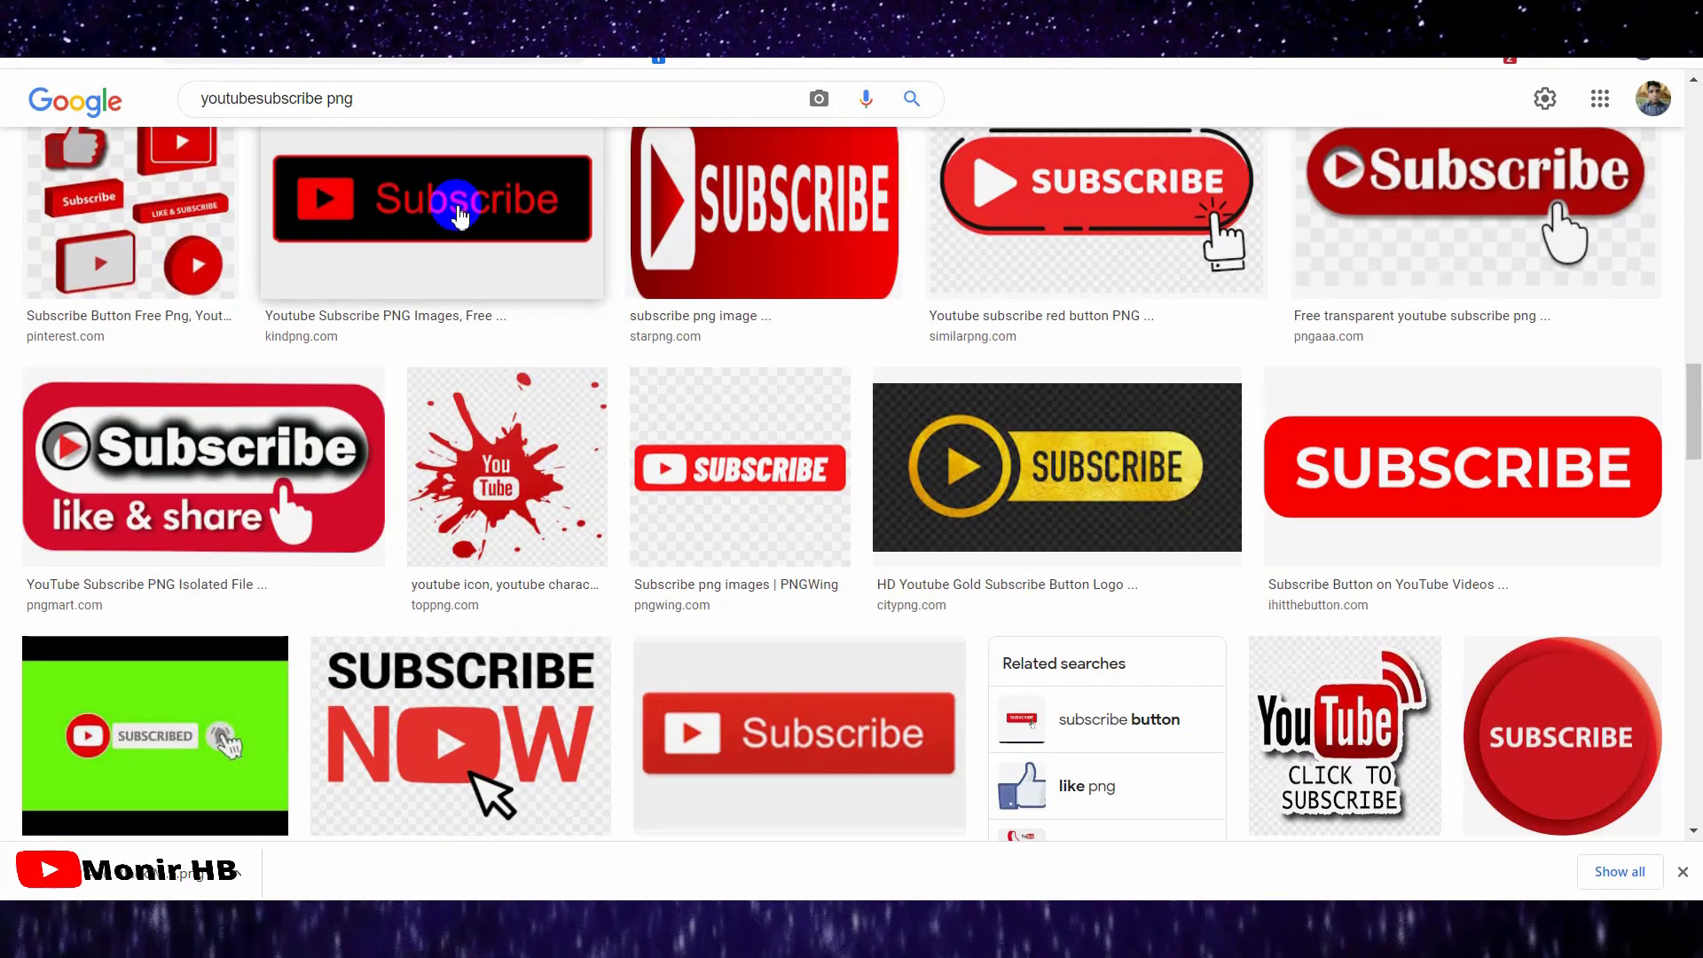
pyautogui.scroll(-2, 459, 216)
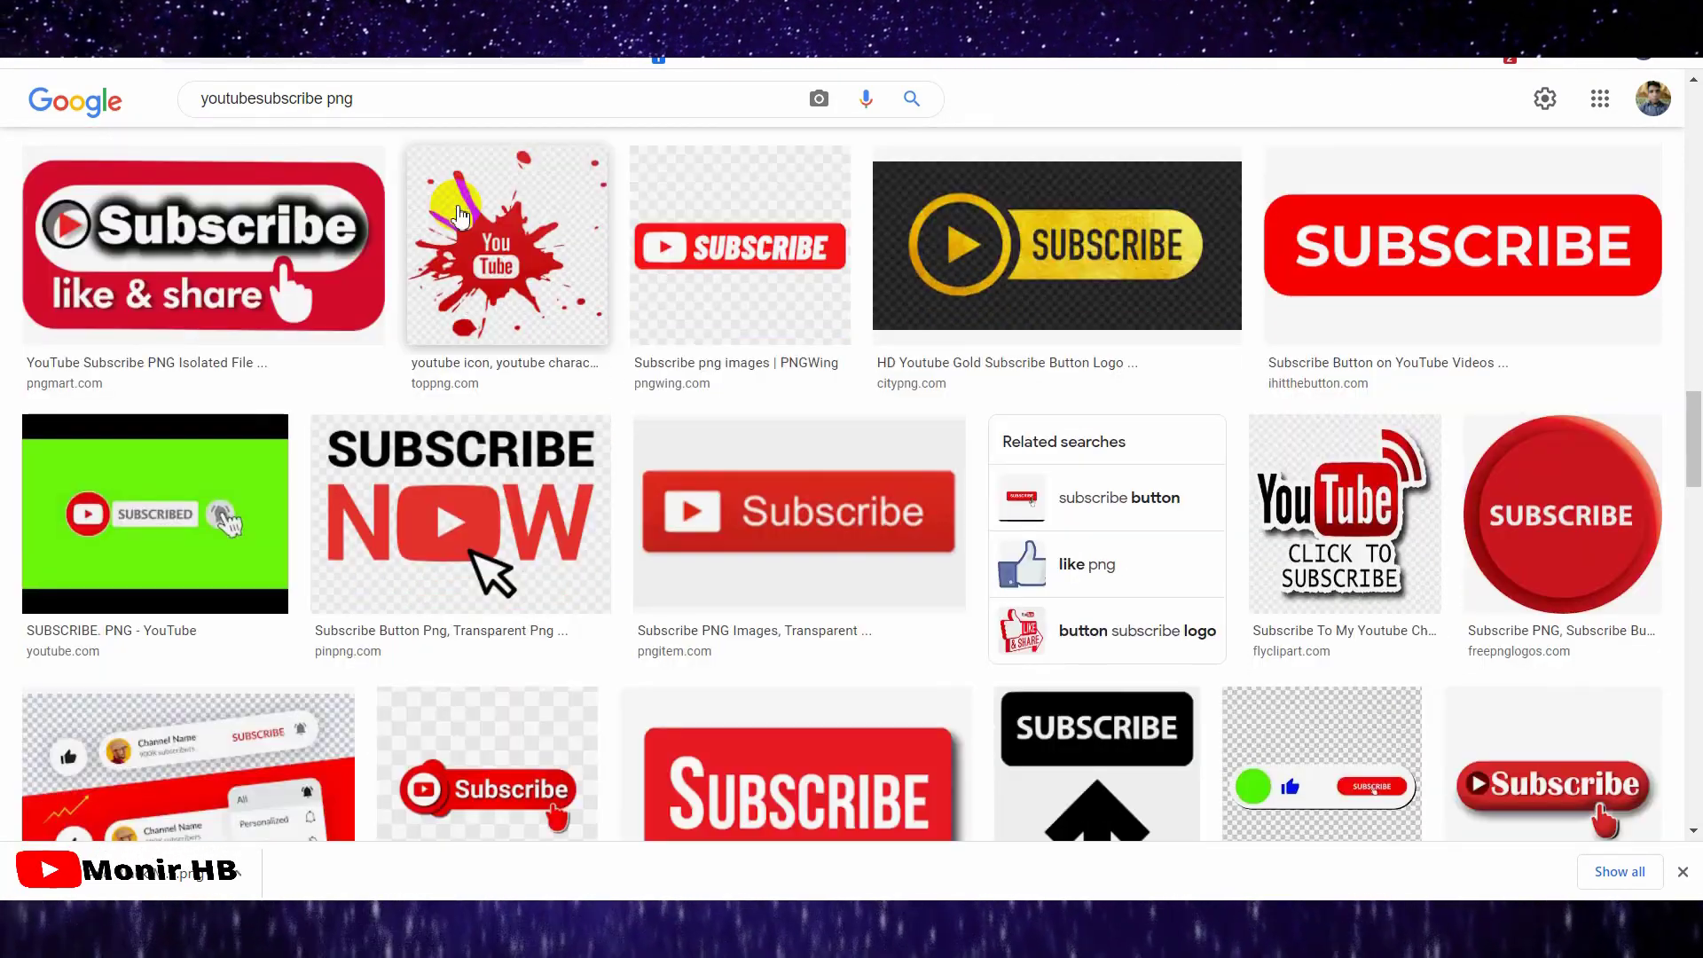
pyautogui.scroll(-3, 722, 264)
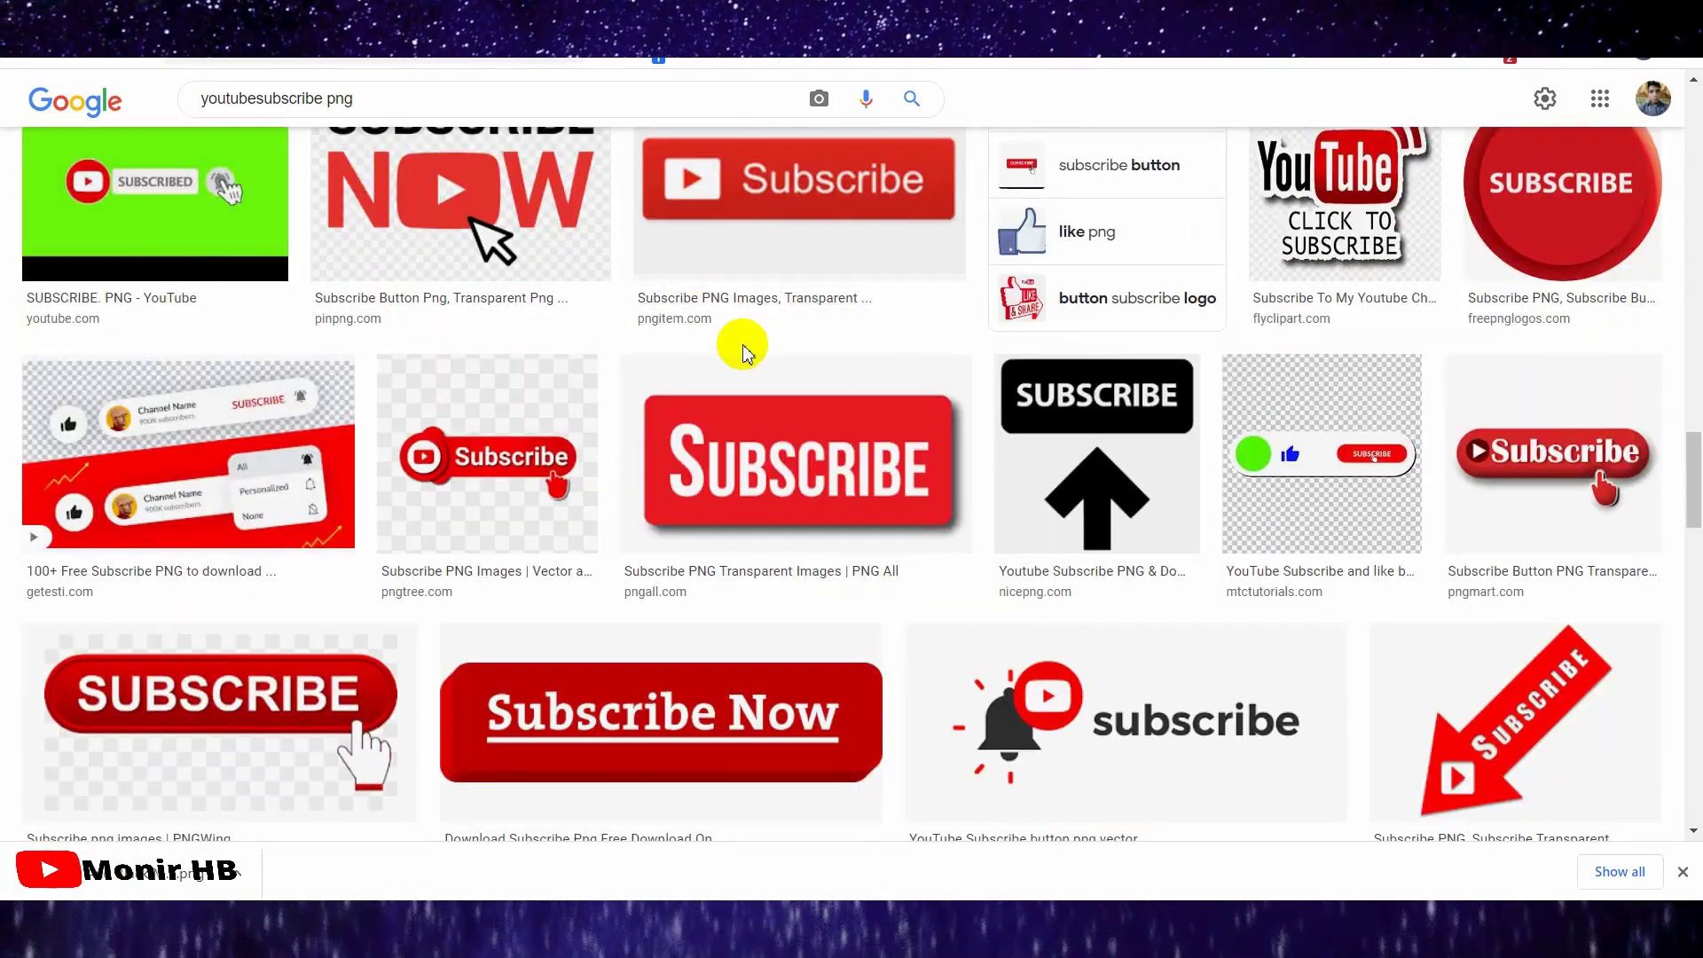
pyautogui.click(1321, 197)
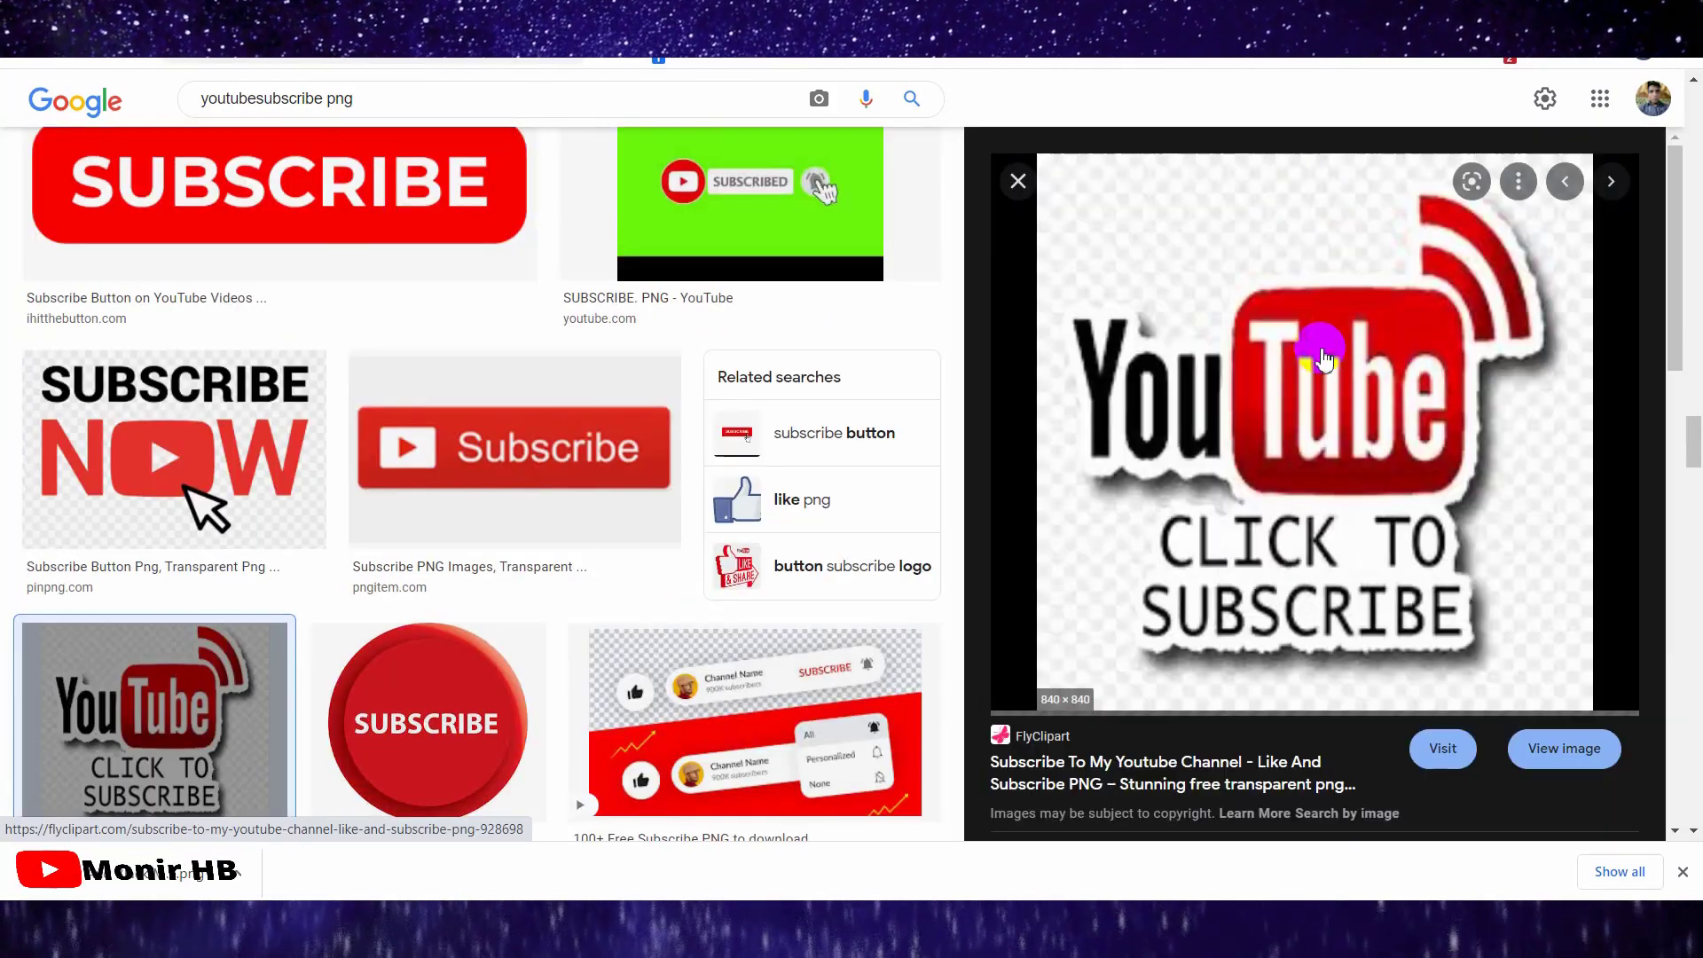
pyautogui.rightClick(1217, 277)
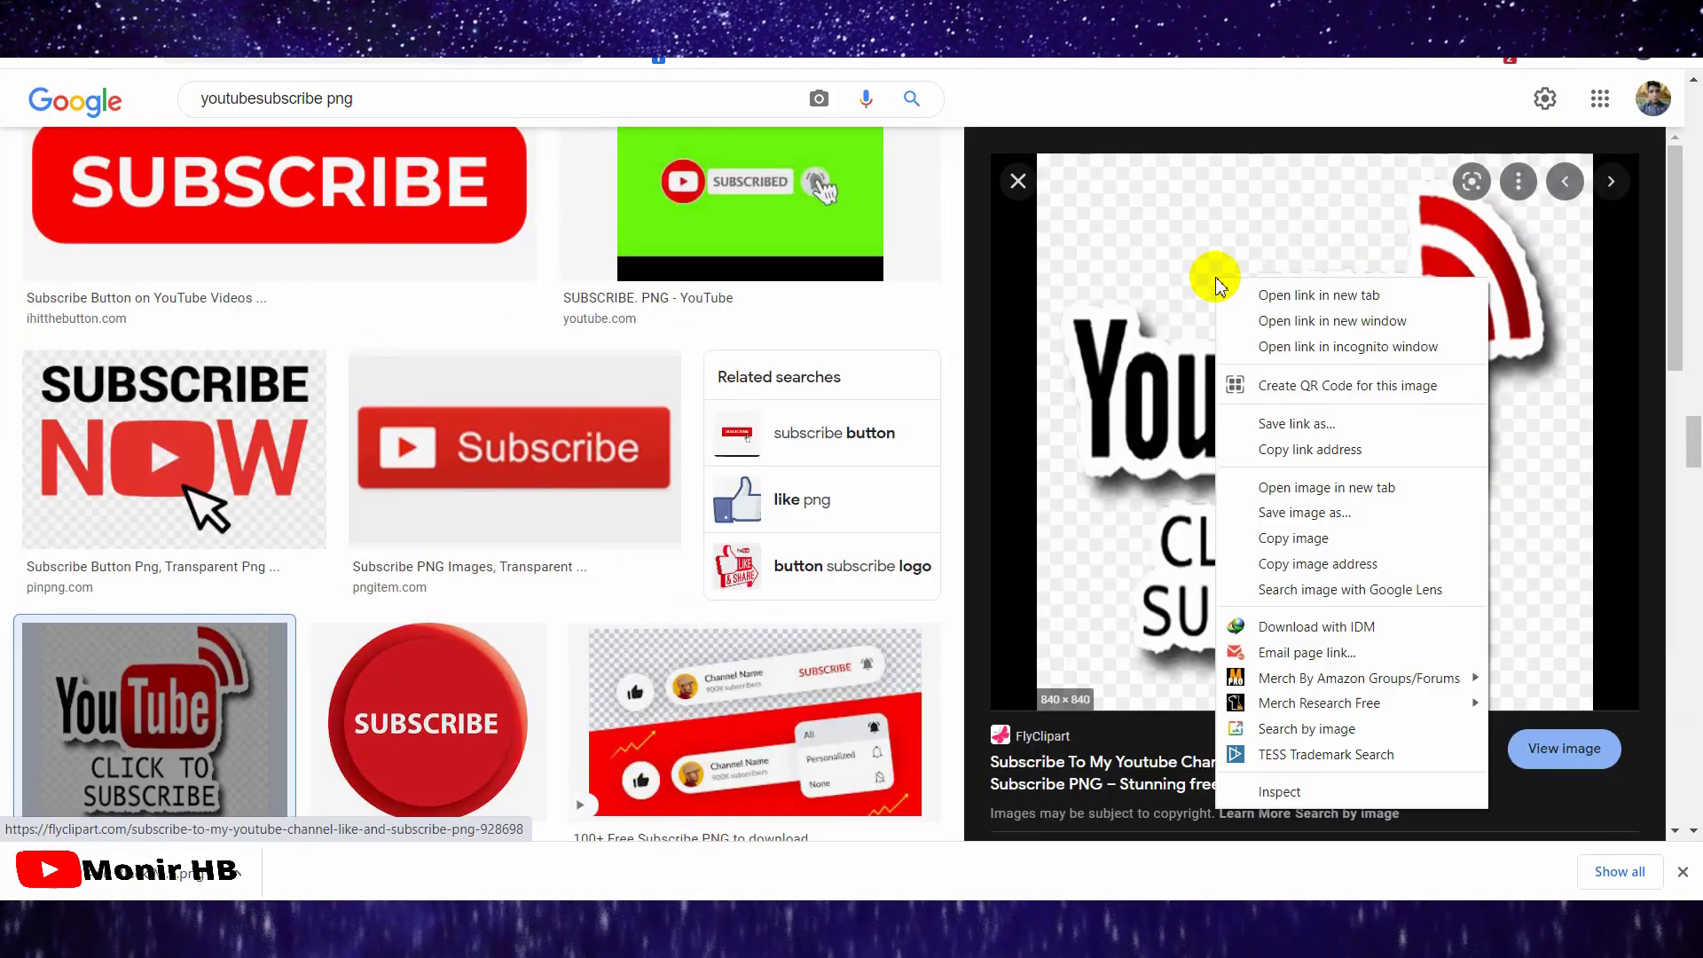
pyautogui.click(1302, 514)
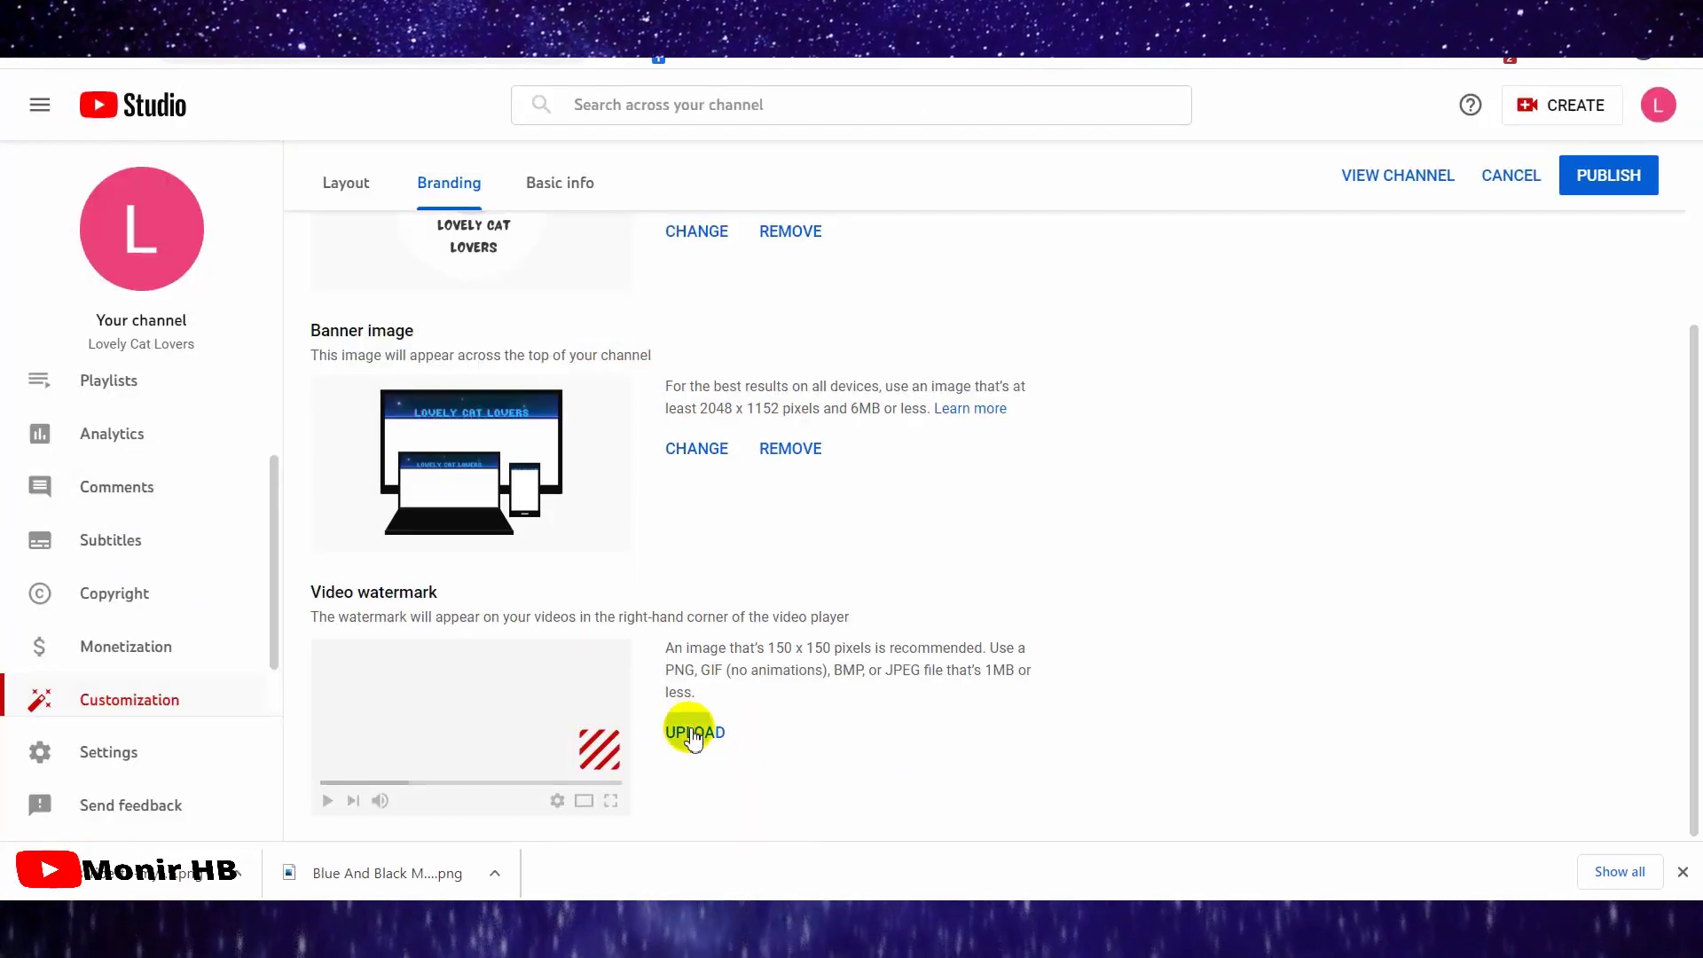
# - Upload subscribe-to-my-youtube-channel-928698 from the Desktop as the video watermark in YouTube Studio and accept the default crop
pyautogui.click(692, 733)
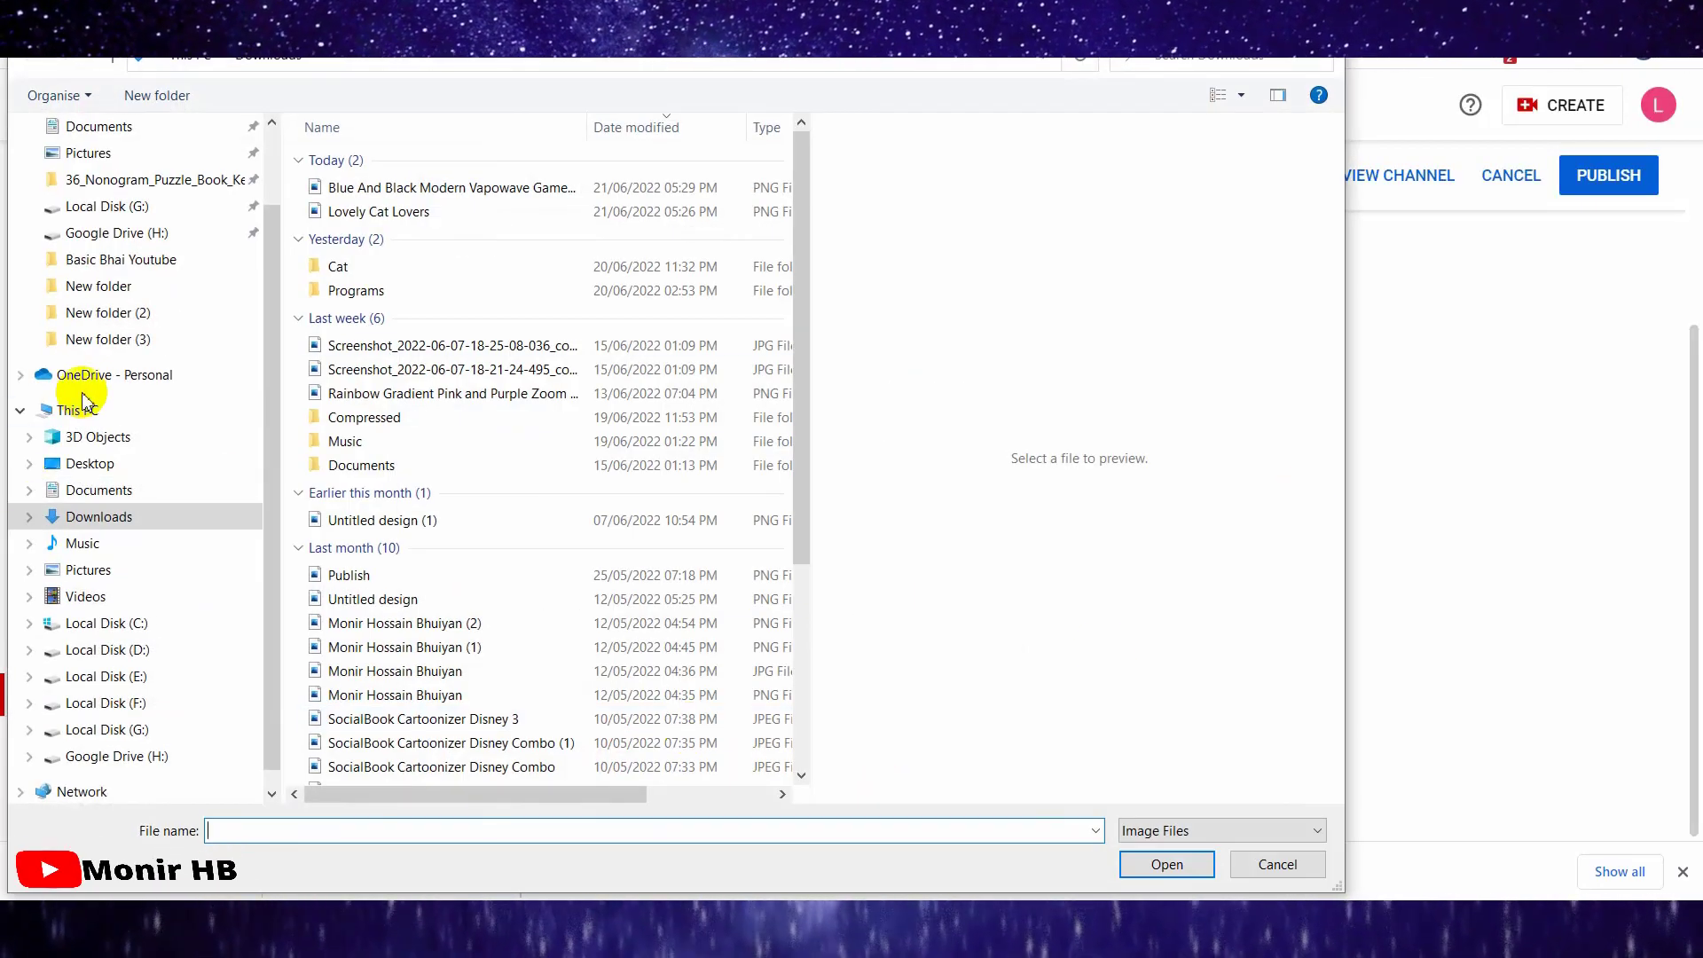
pyautogui.click(79, 463)
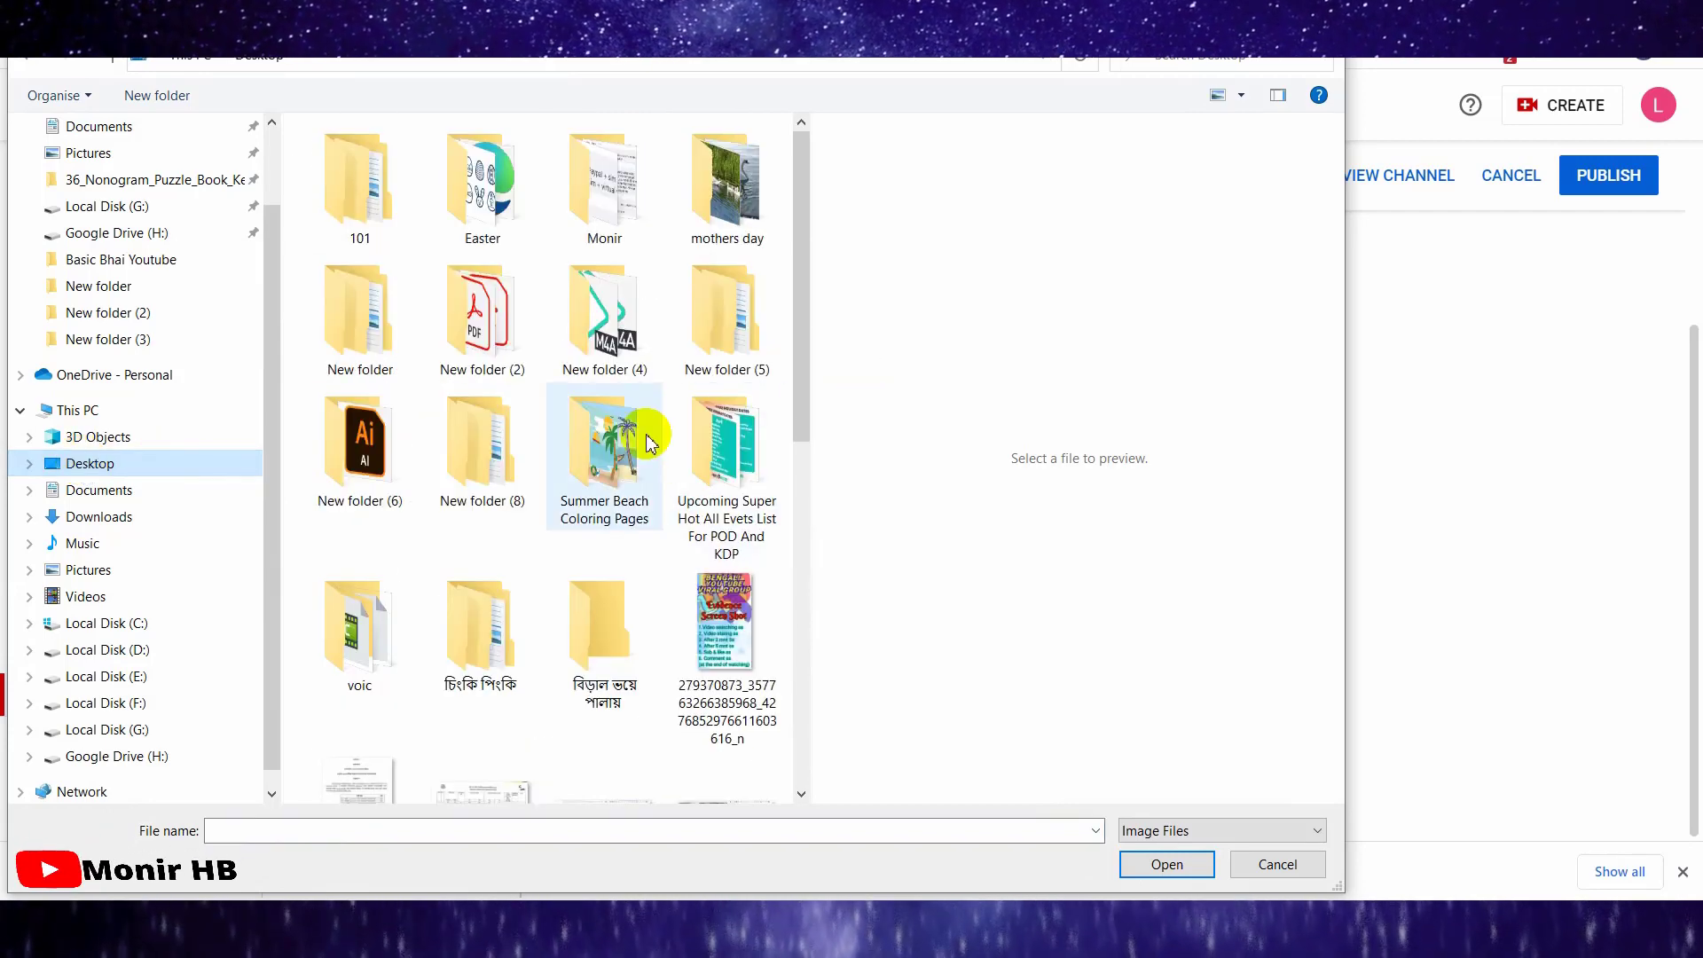
pyautogui.scroll(-10, 650, 440)
pyautogui.click(745, 536)
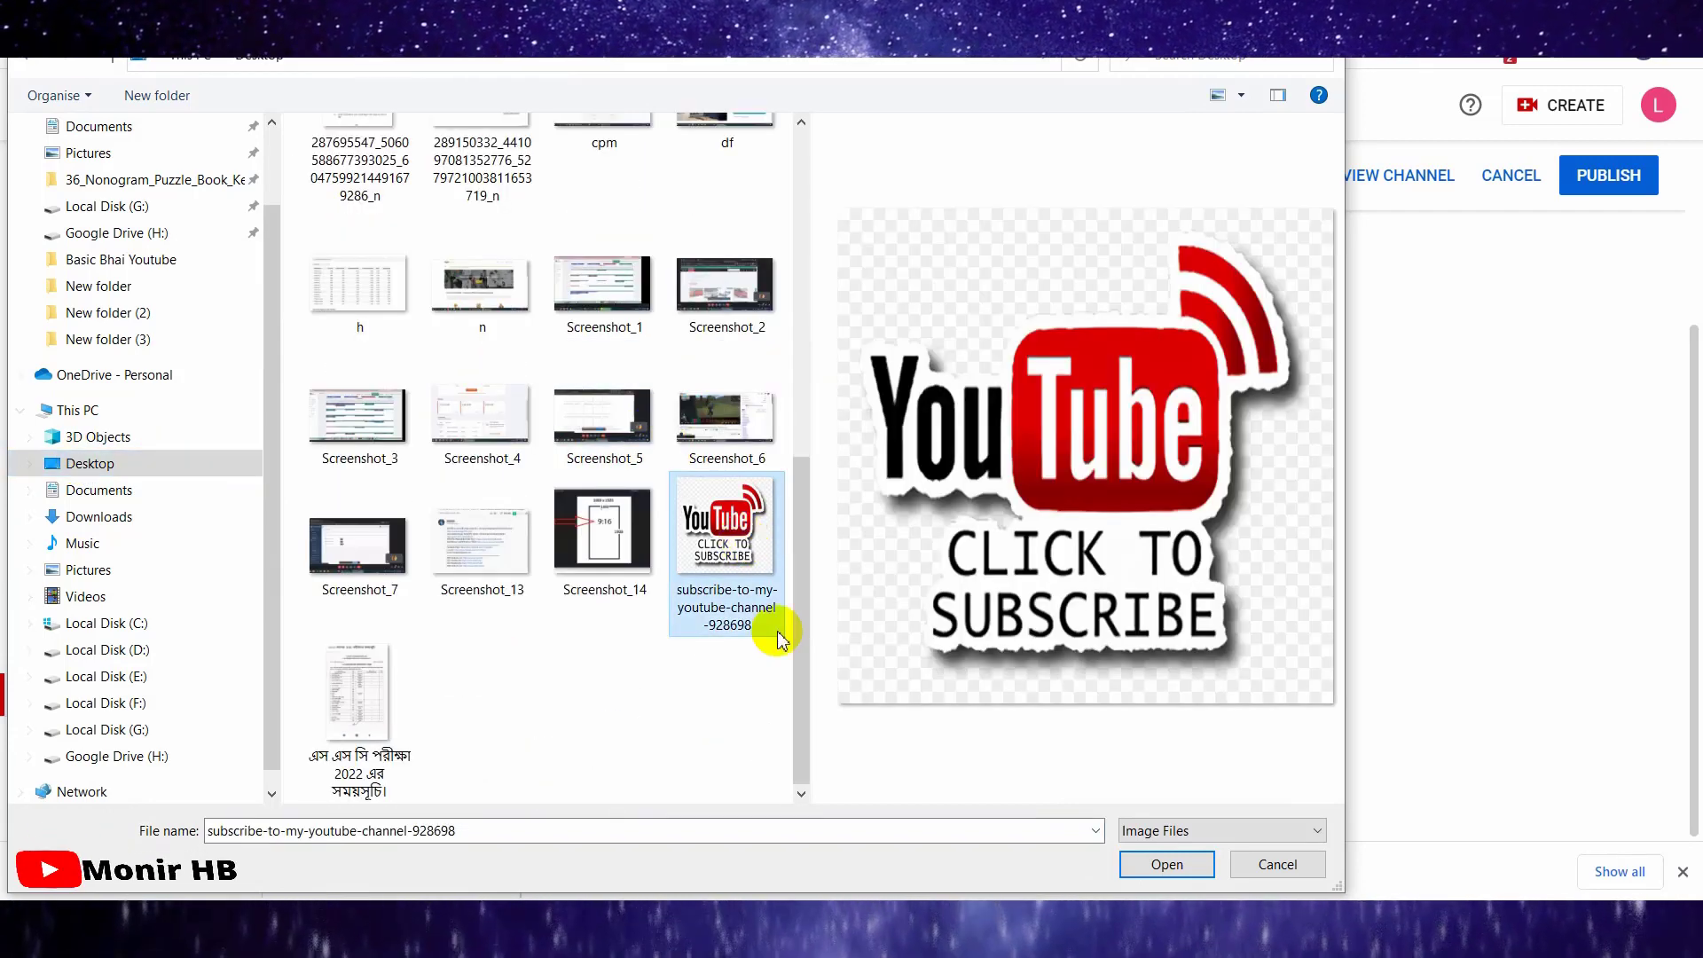
pyautogui.click(1192, 865)
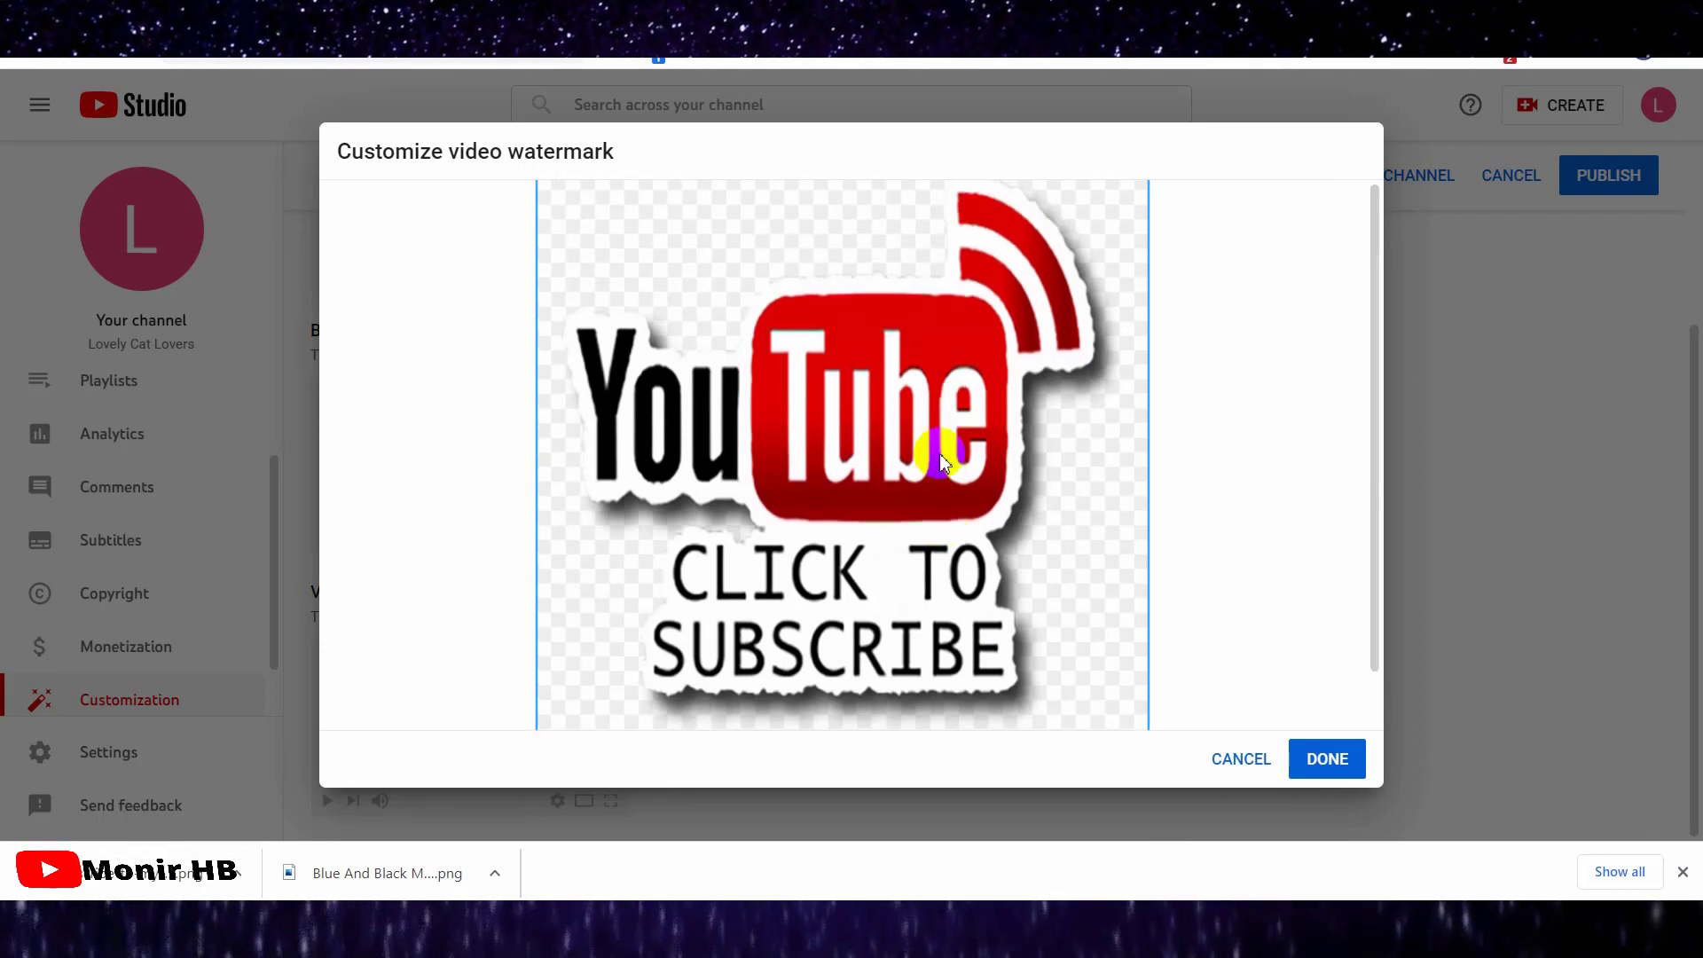
pyautogui.click(1320, 761)
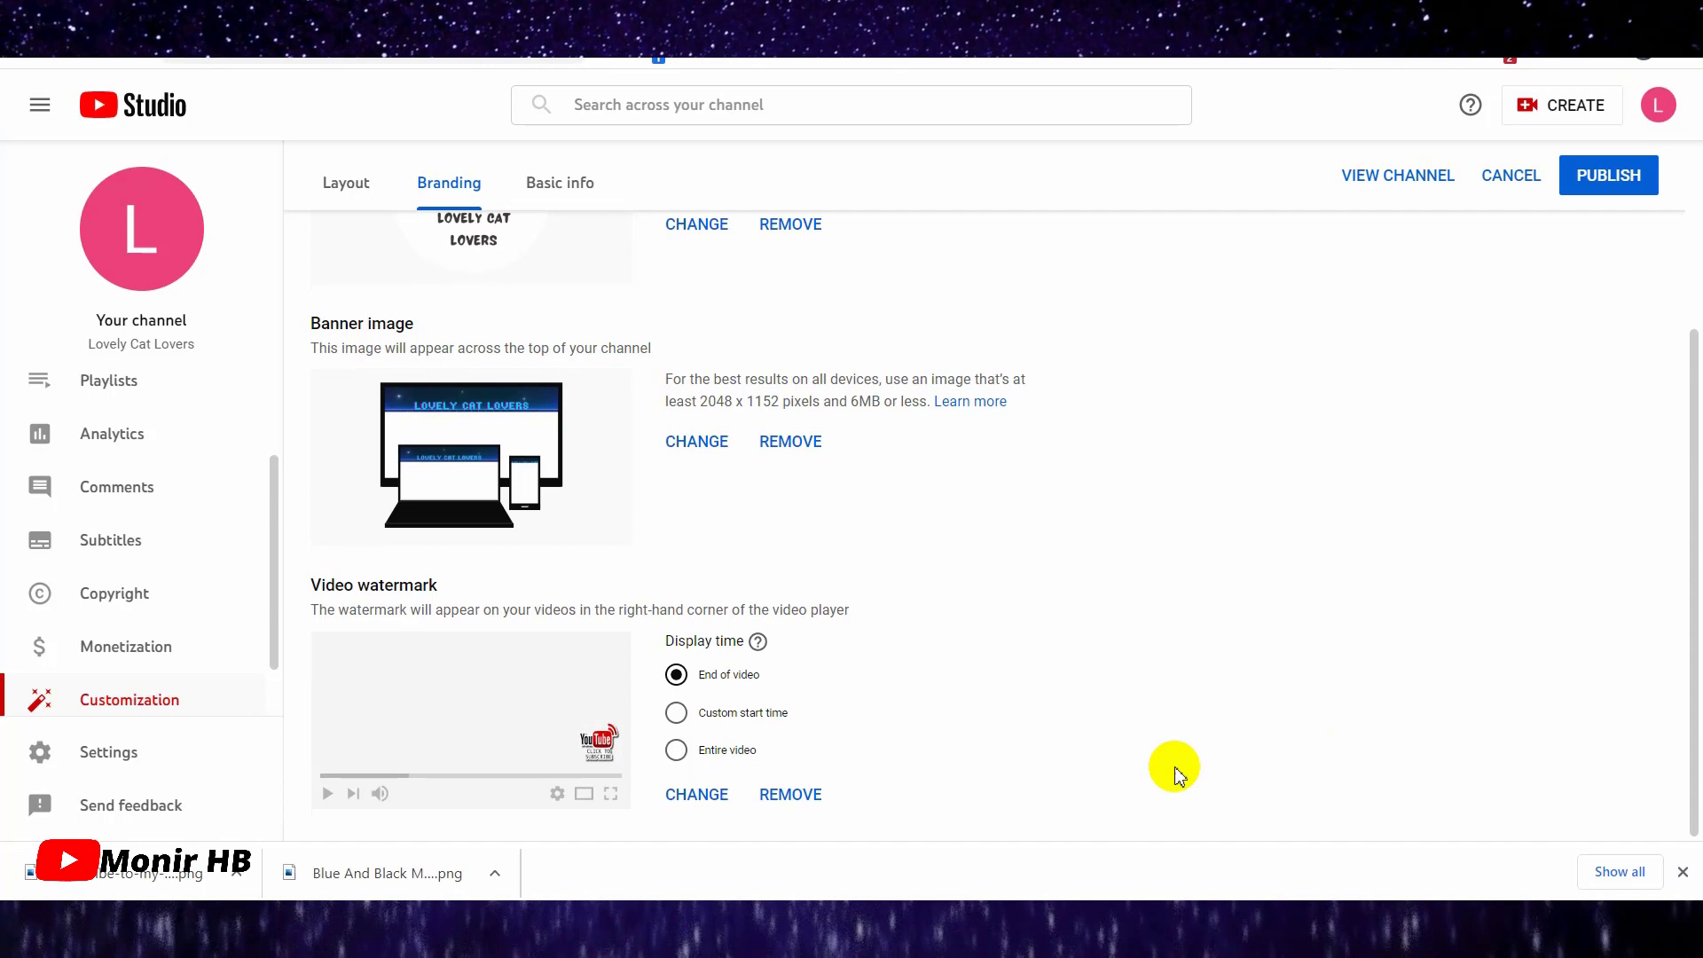
# - Set the video watermark's display time to Entire video and publish the branding changes
pyautogui.click(1682, 871)
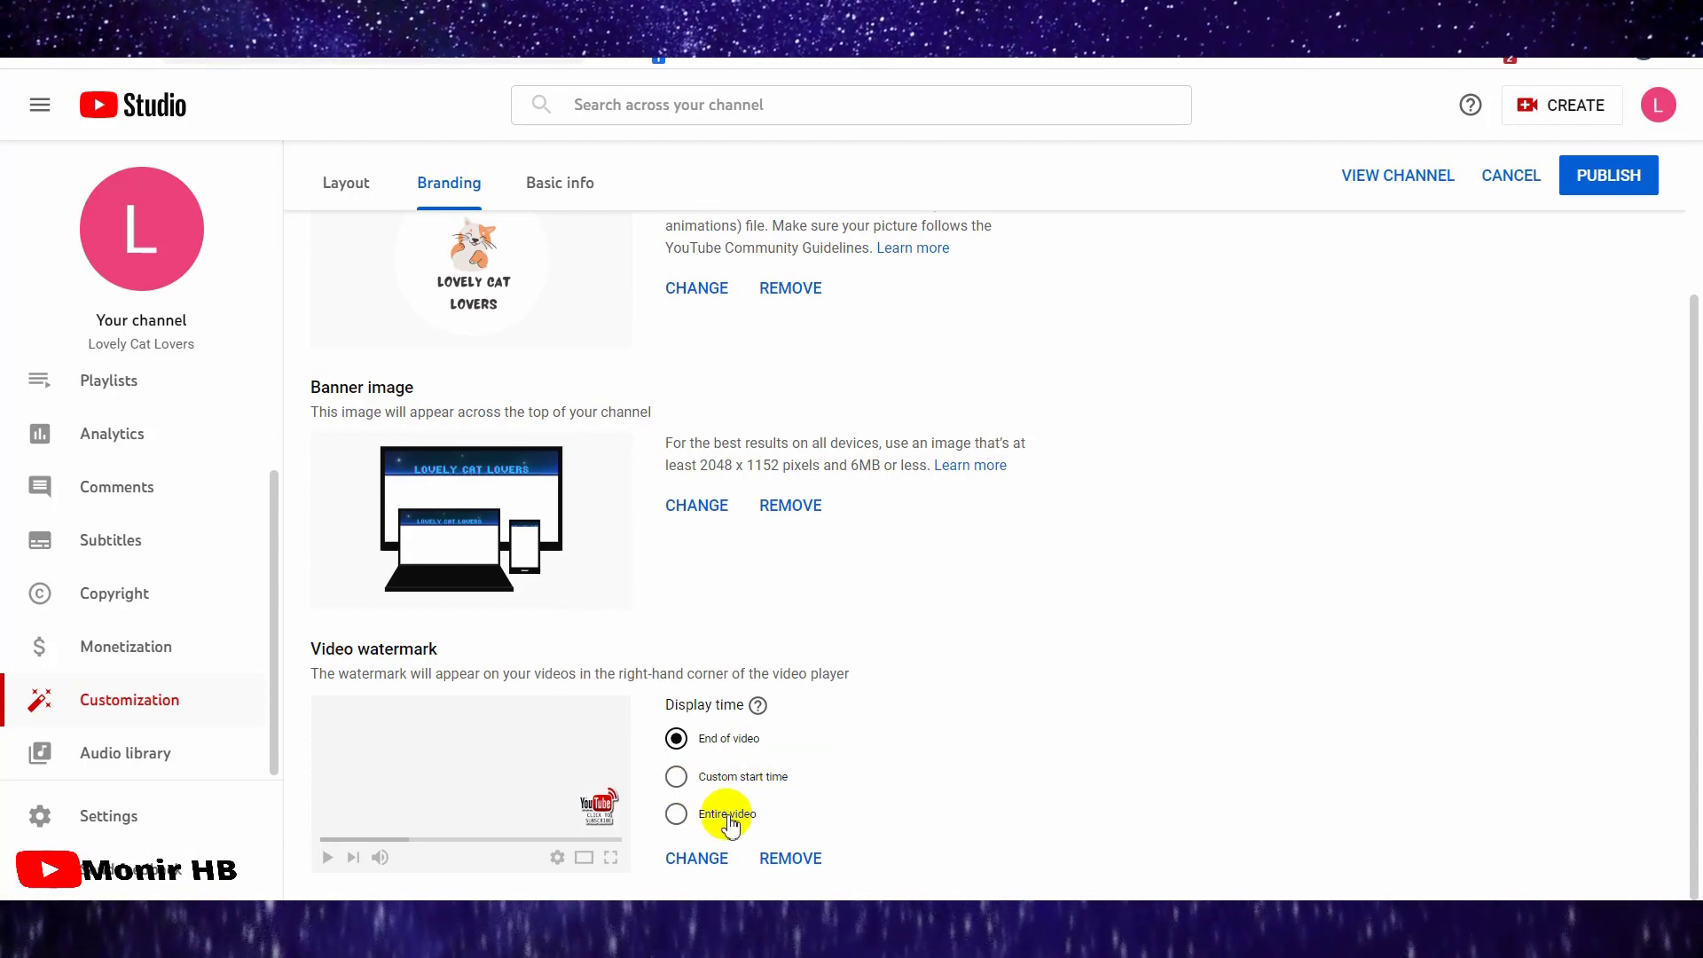
pyautogui.click(677, 814)
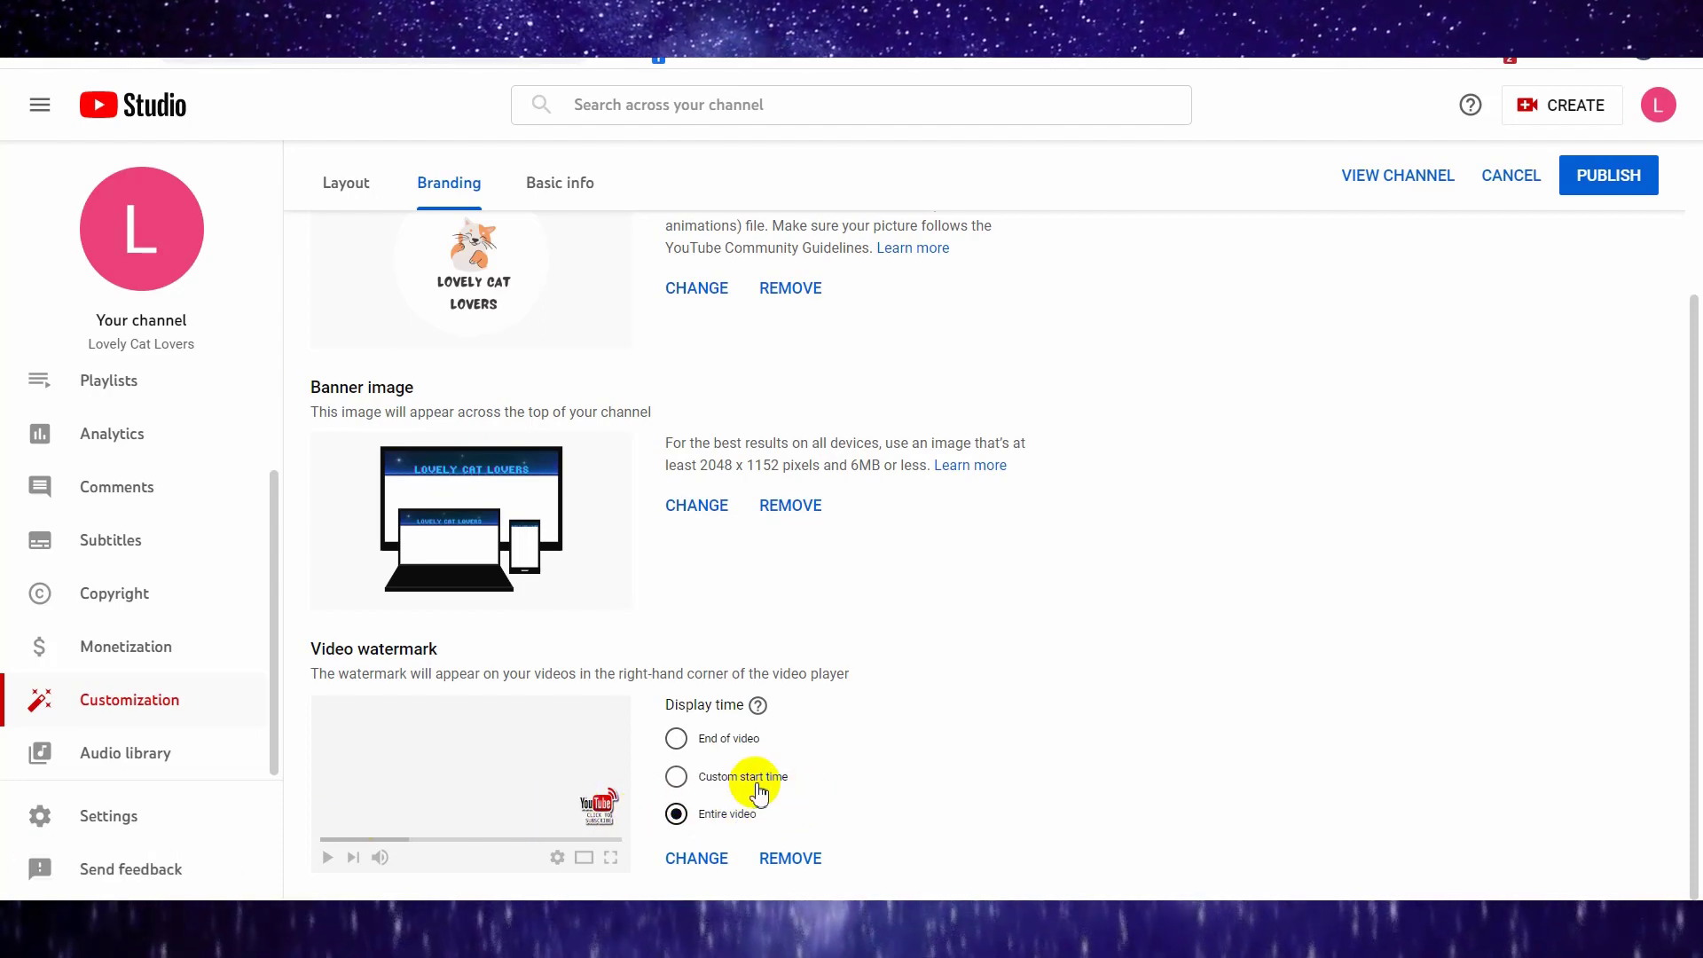
pyautogui.scroll(3, 621, 355)
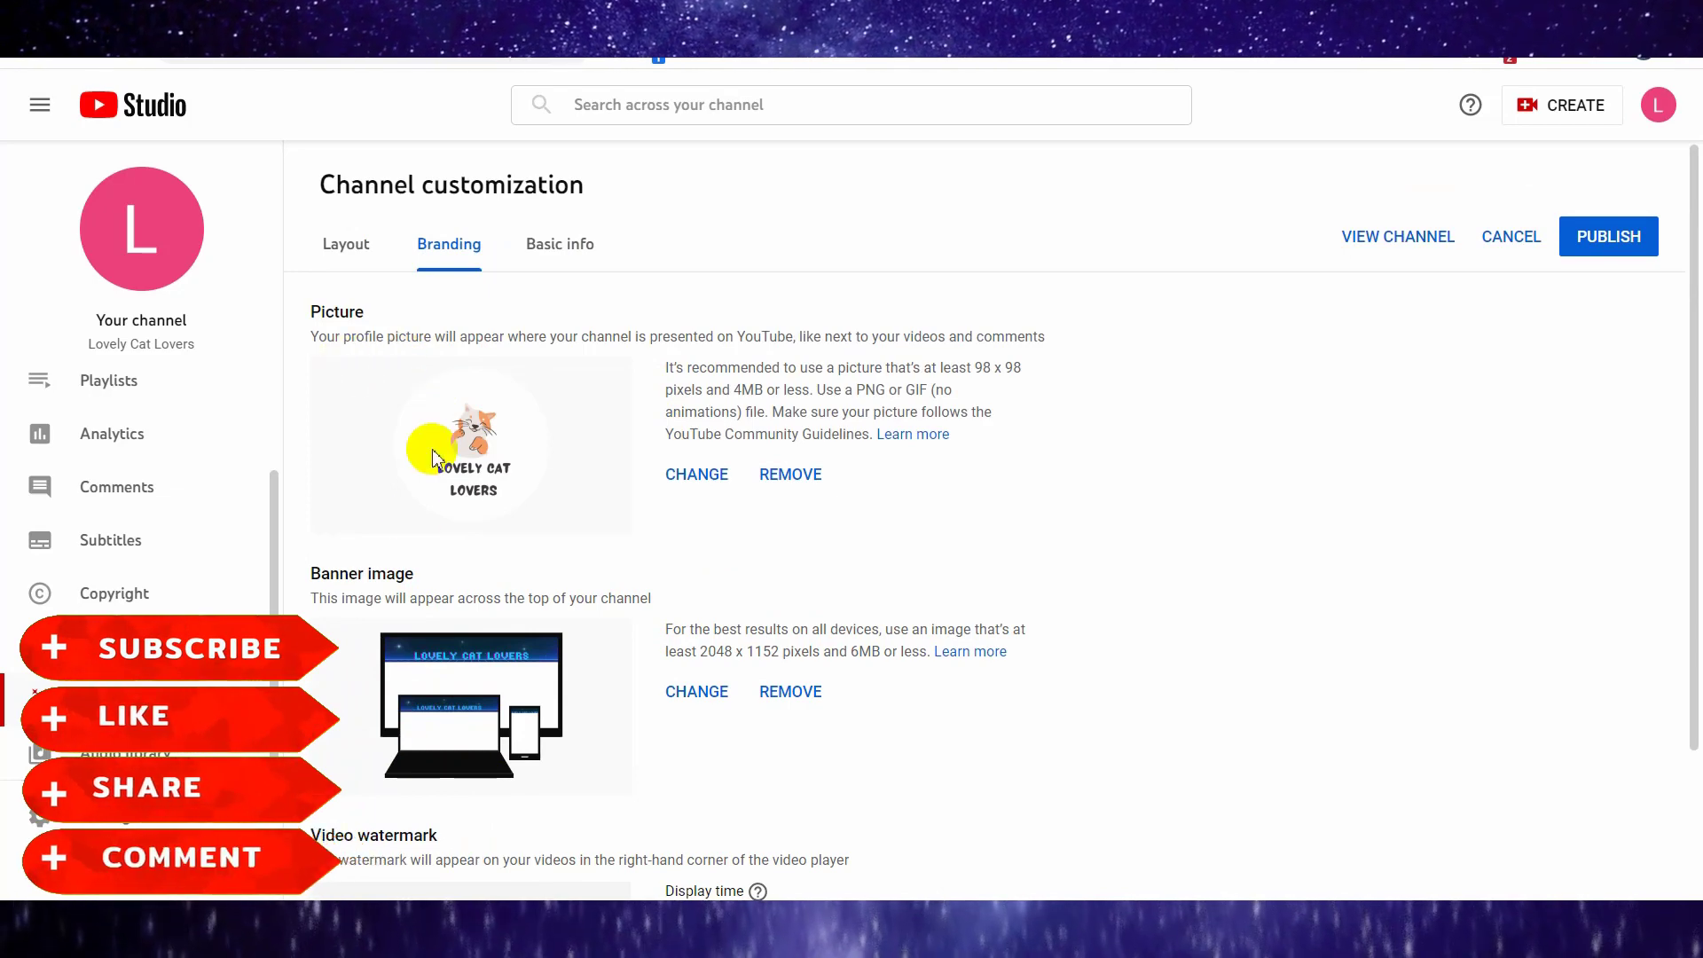
pyautogui.scroll(-2, 439, 434)
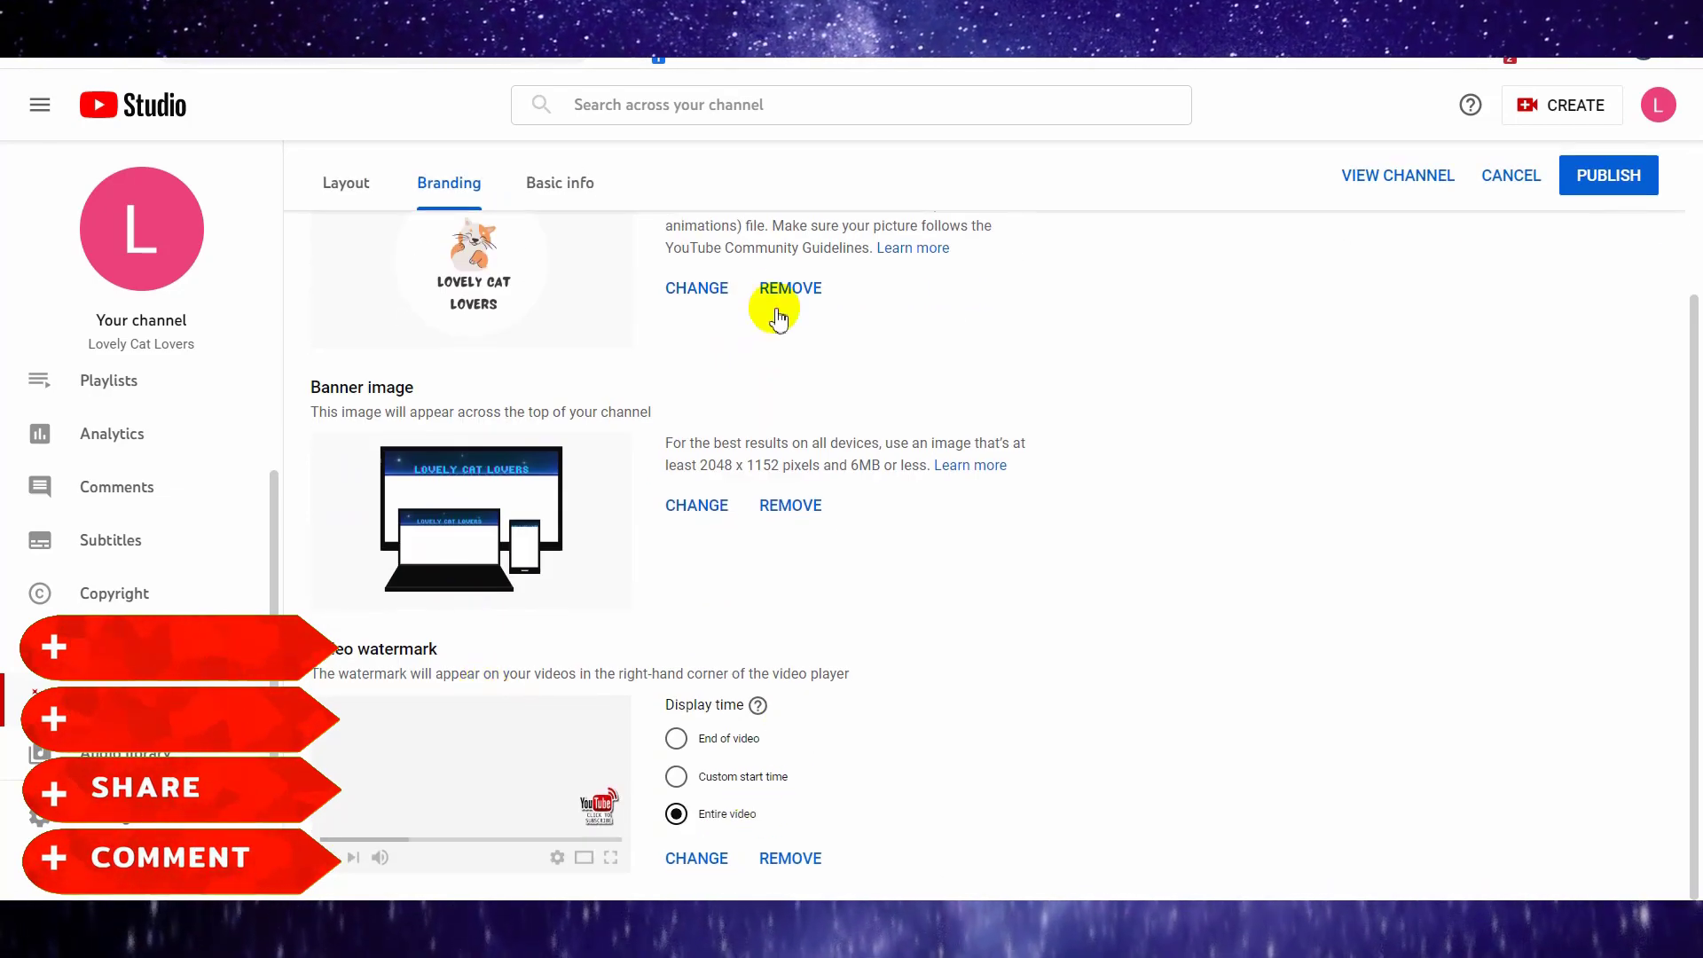
pyautogui.click(1607, 177)
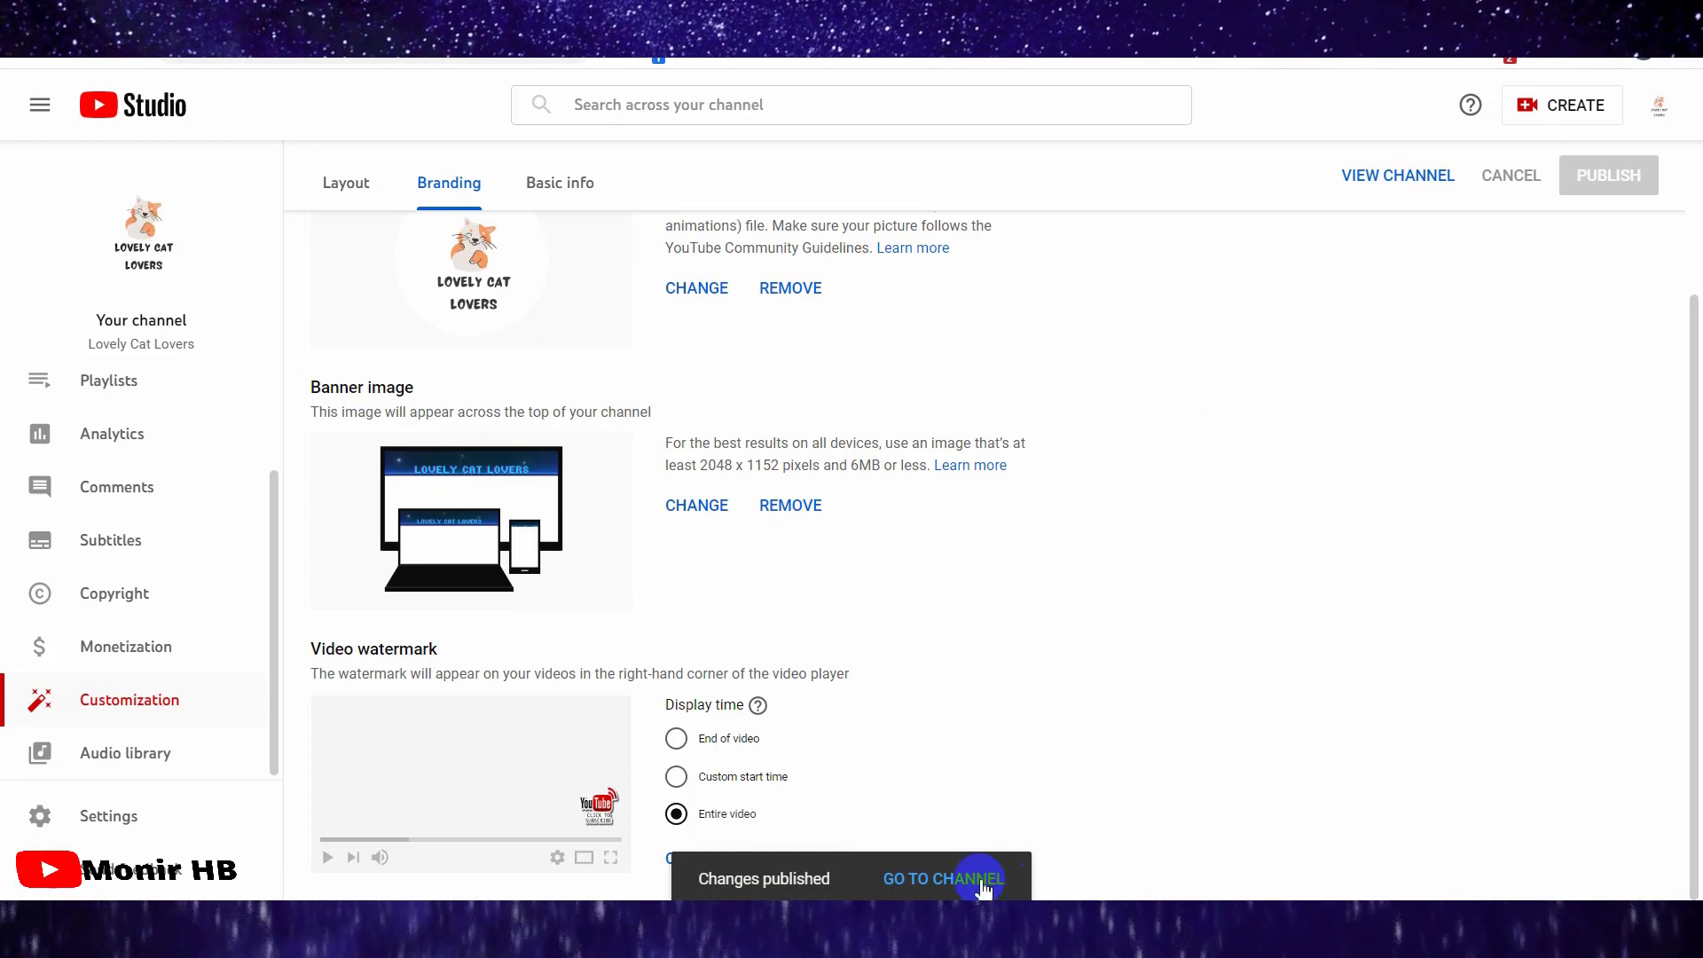
# - View the published Lovely Cat Lovers channel page and check its Fb page banner link
pyautogui.click(957, 879)
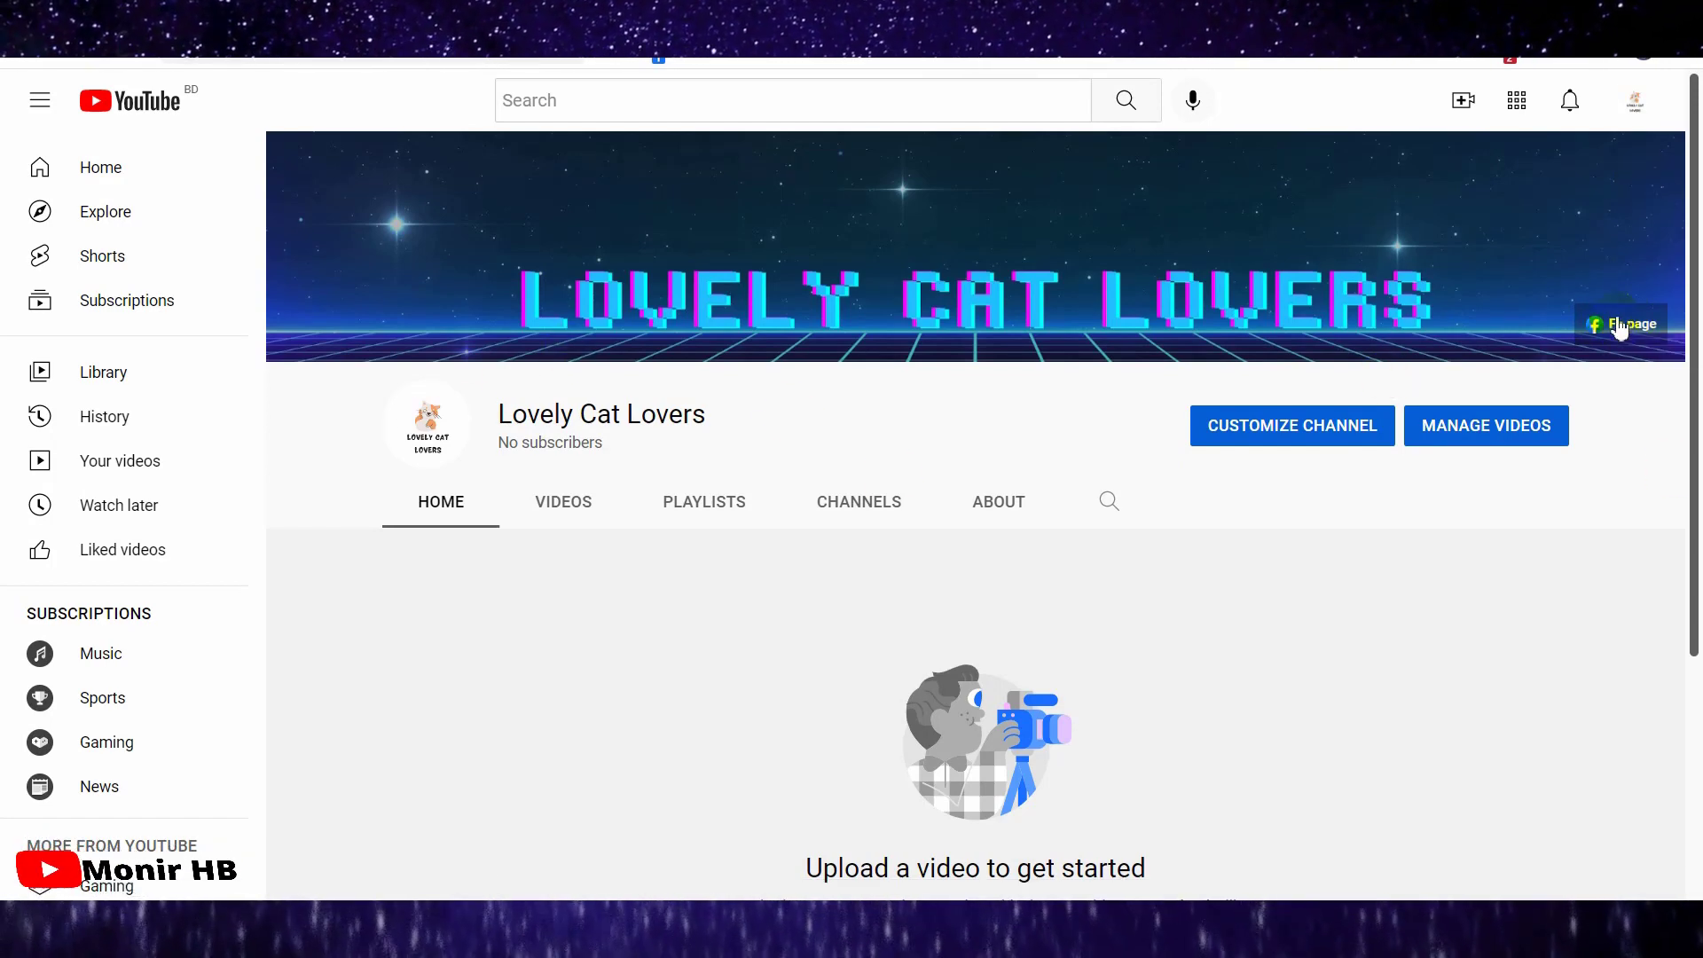
pyautogui.click(1619, 324)
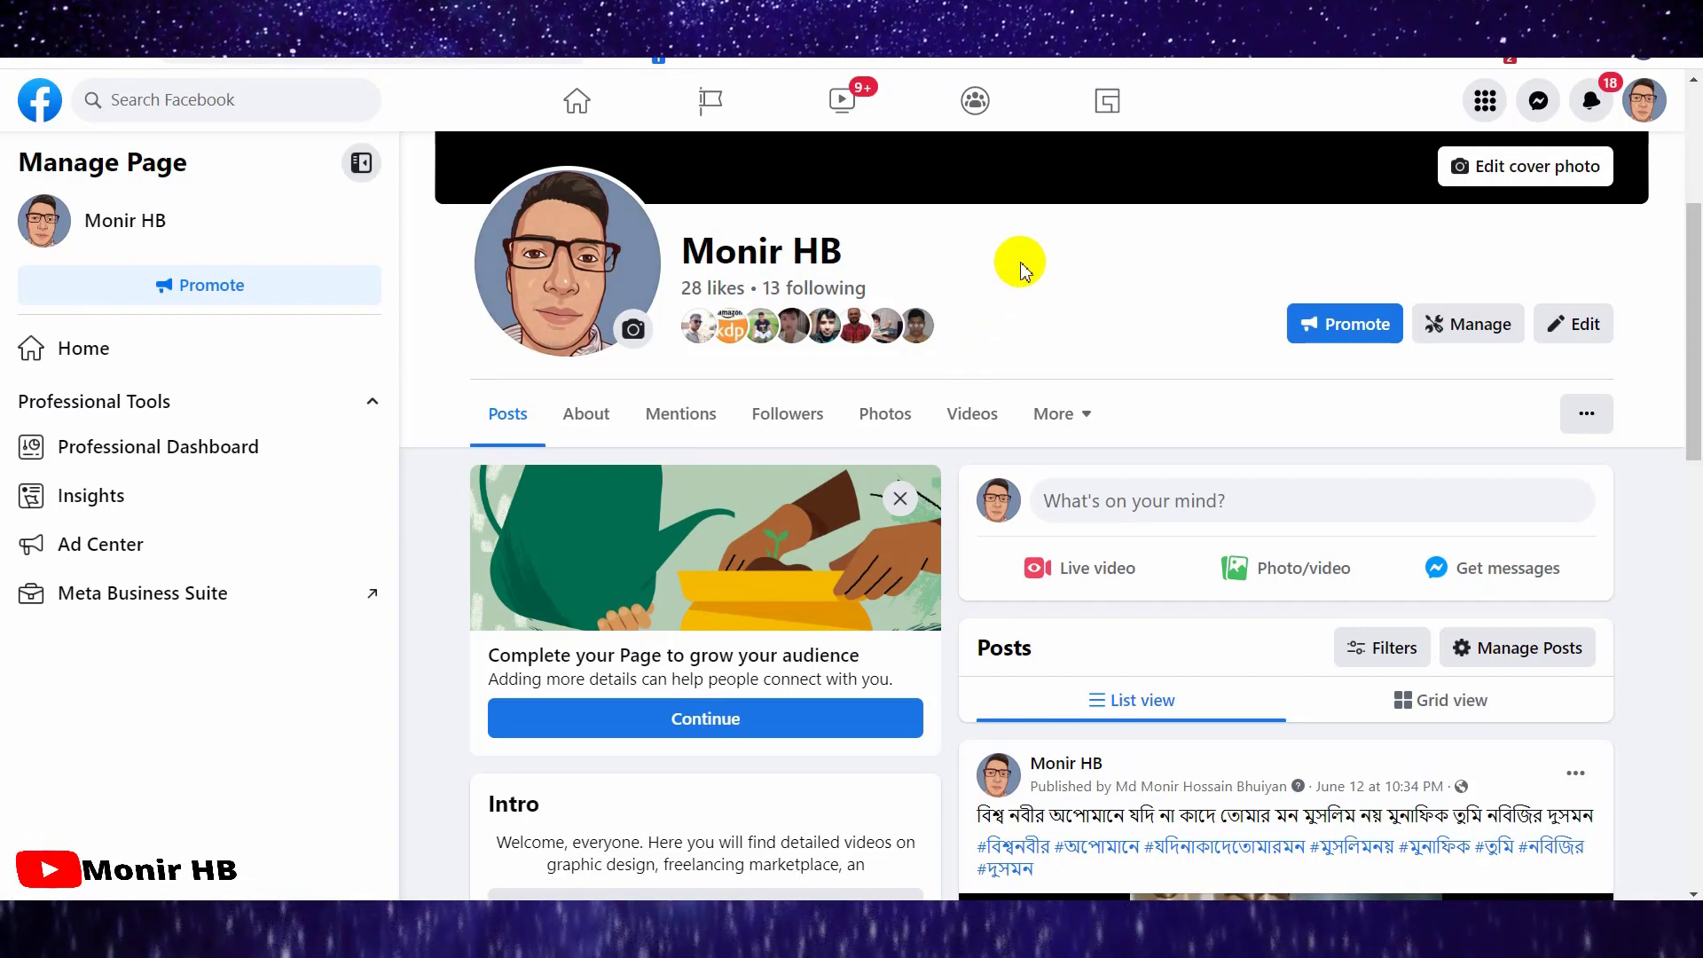
pyautogui.scroll(3, 985, 322)
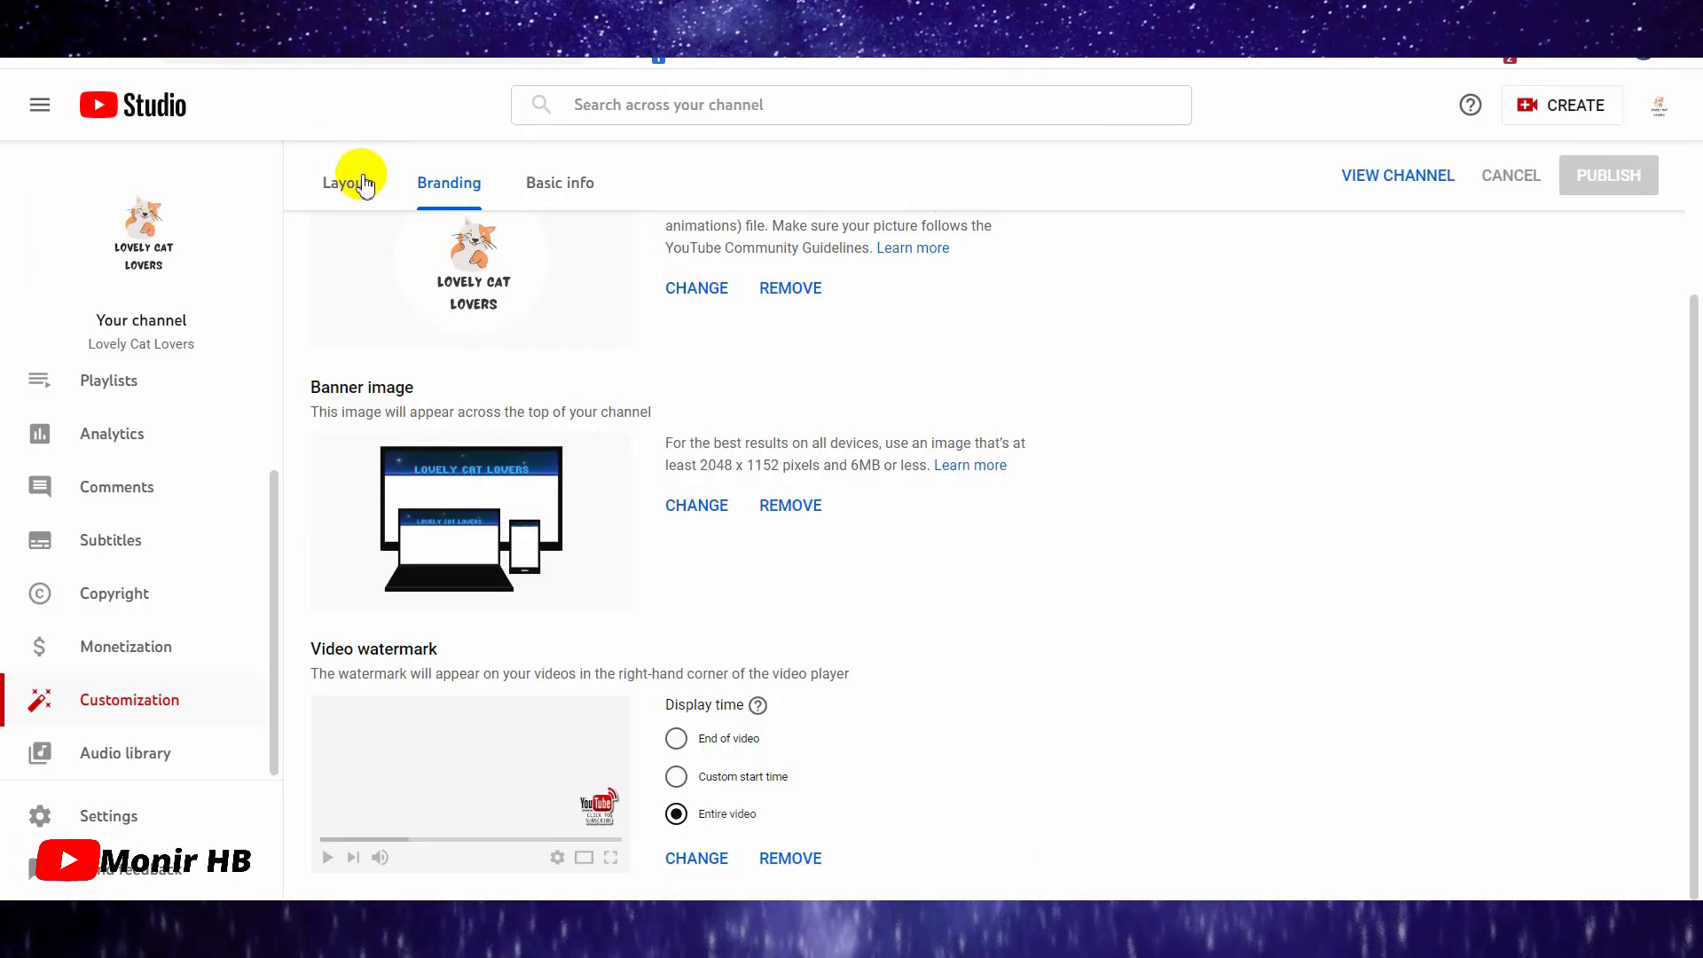
# - Open the channel's layout settings and bring up the options for adding a featured section
pyautogui.click(363, 184)
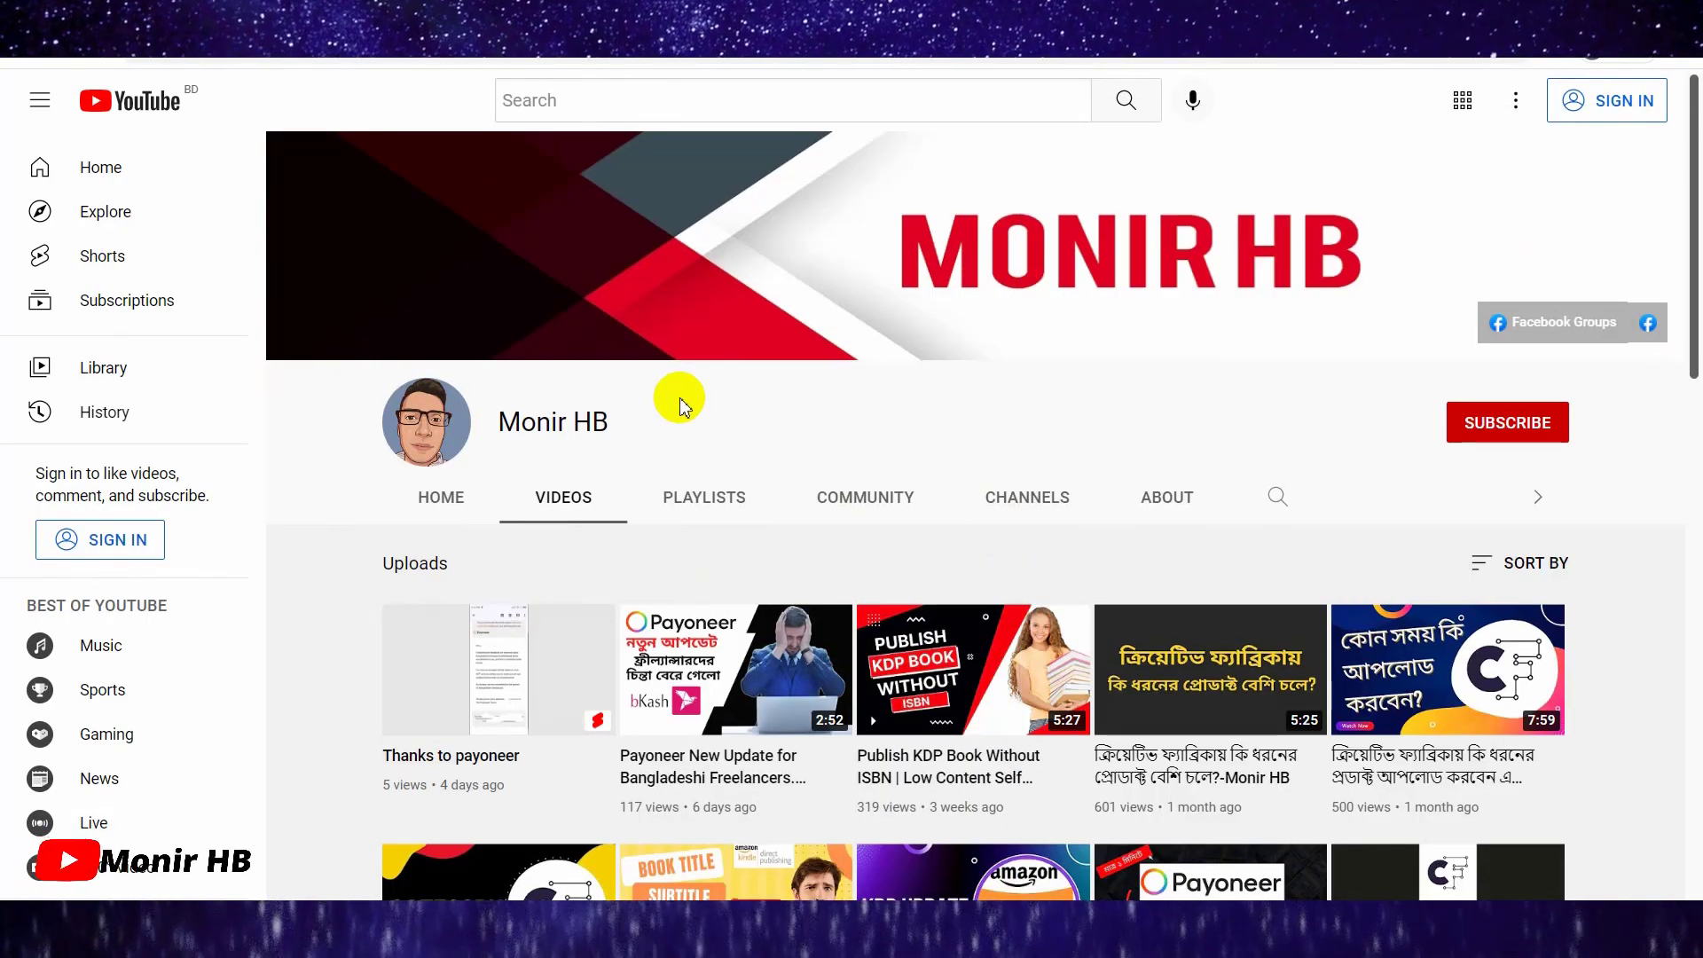
pyautogui.scroll(-3, 311, 402)
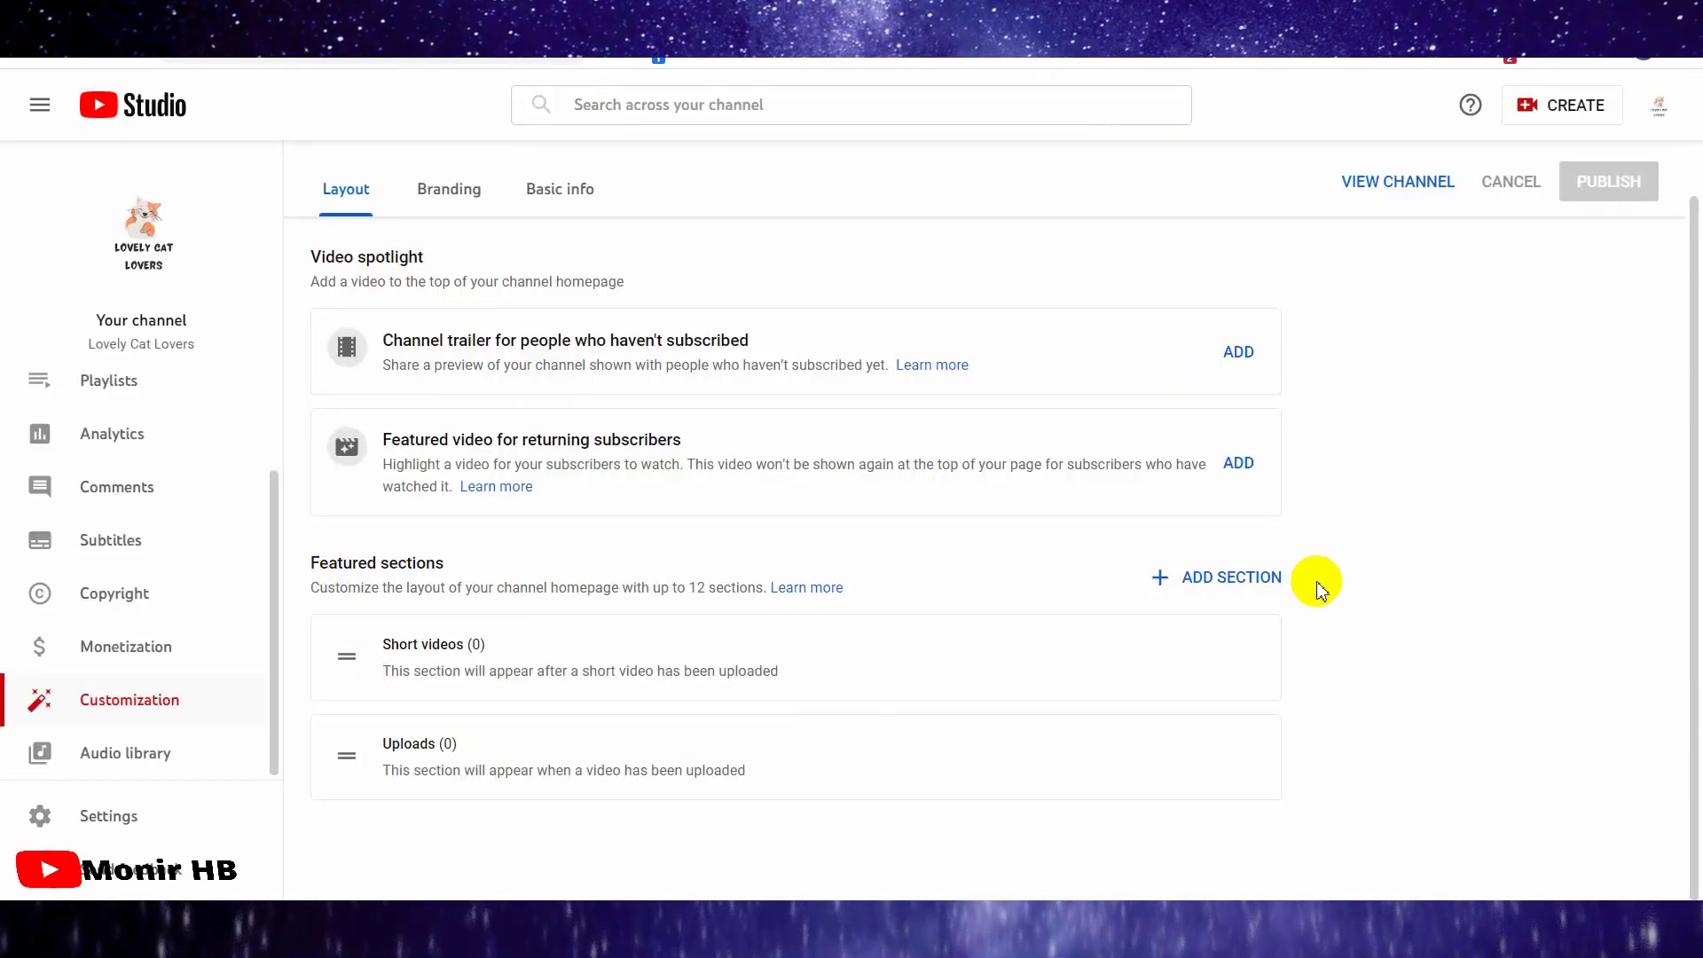
pyautogui.click(1239, 585)
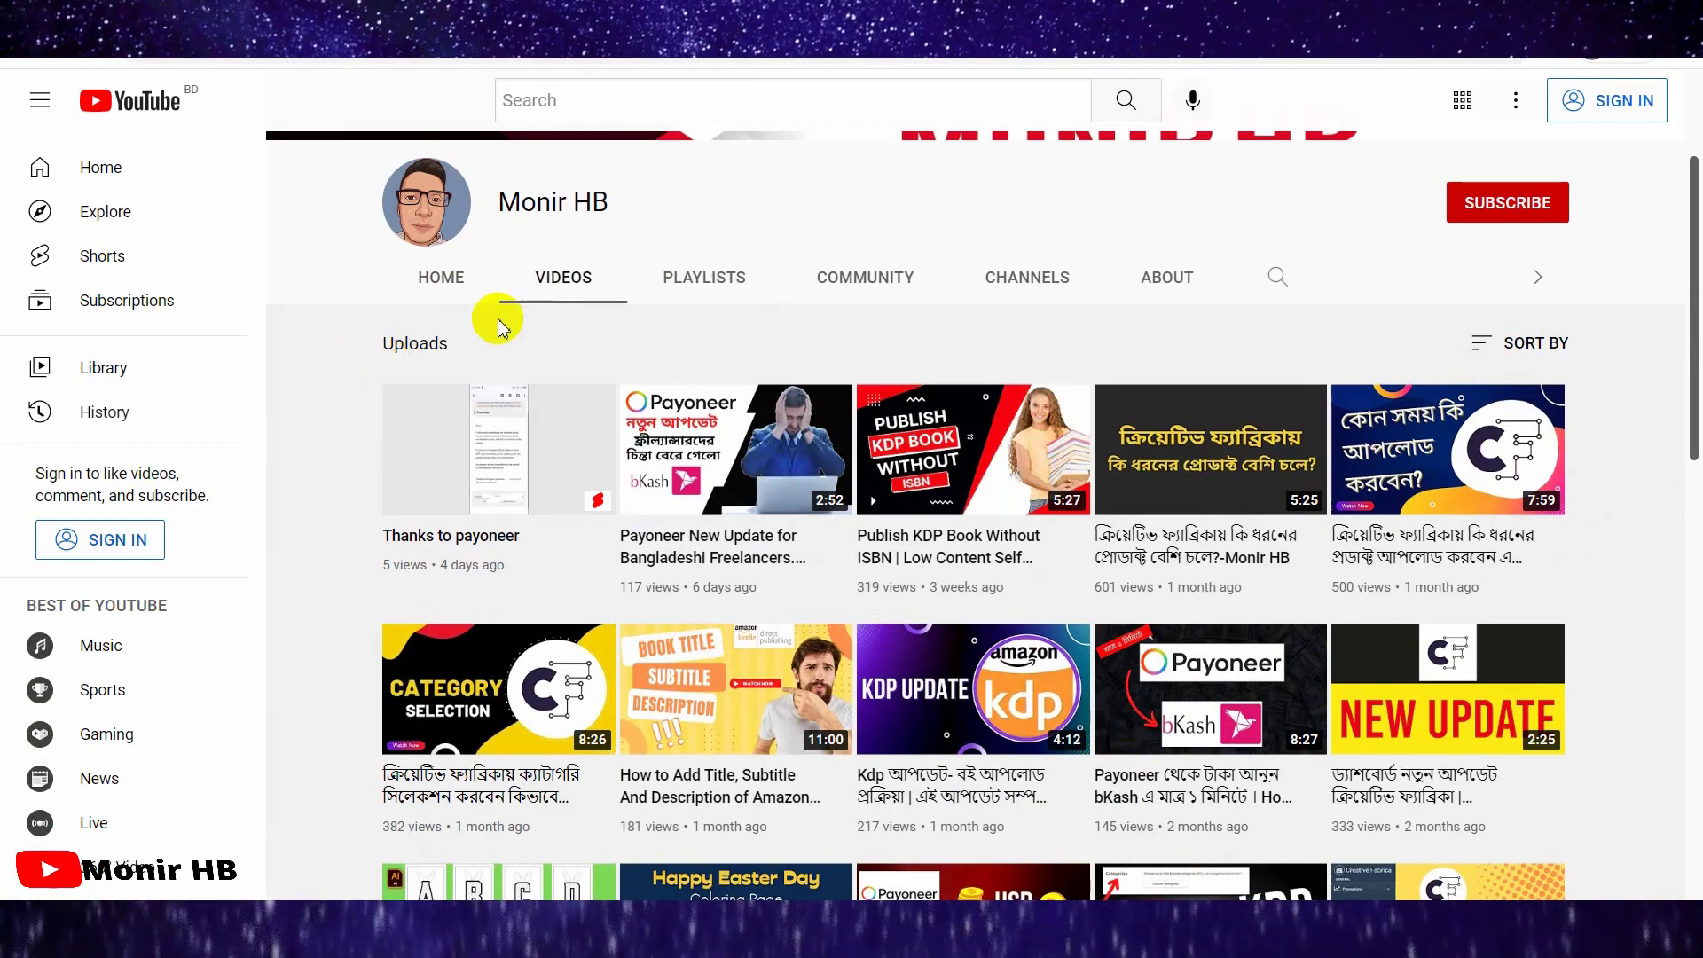
# - Examine the example channel's uploaded videos and its home page sections, from Uploads and the playlists down to Shorts
pyautogui.scroll(-3, 528, 333)
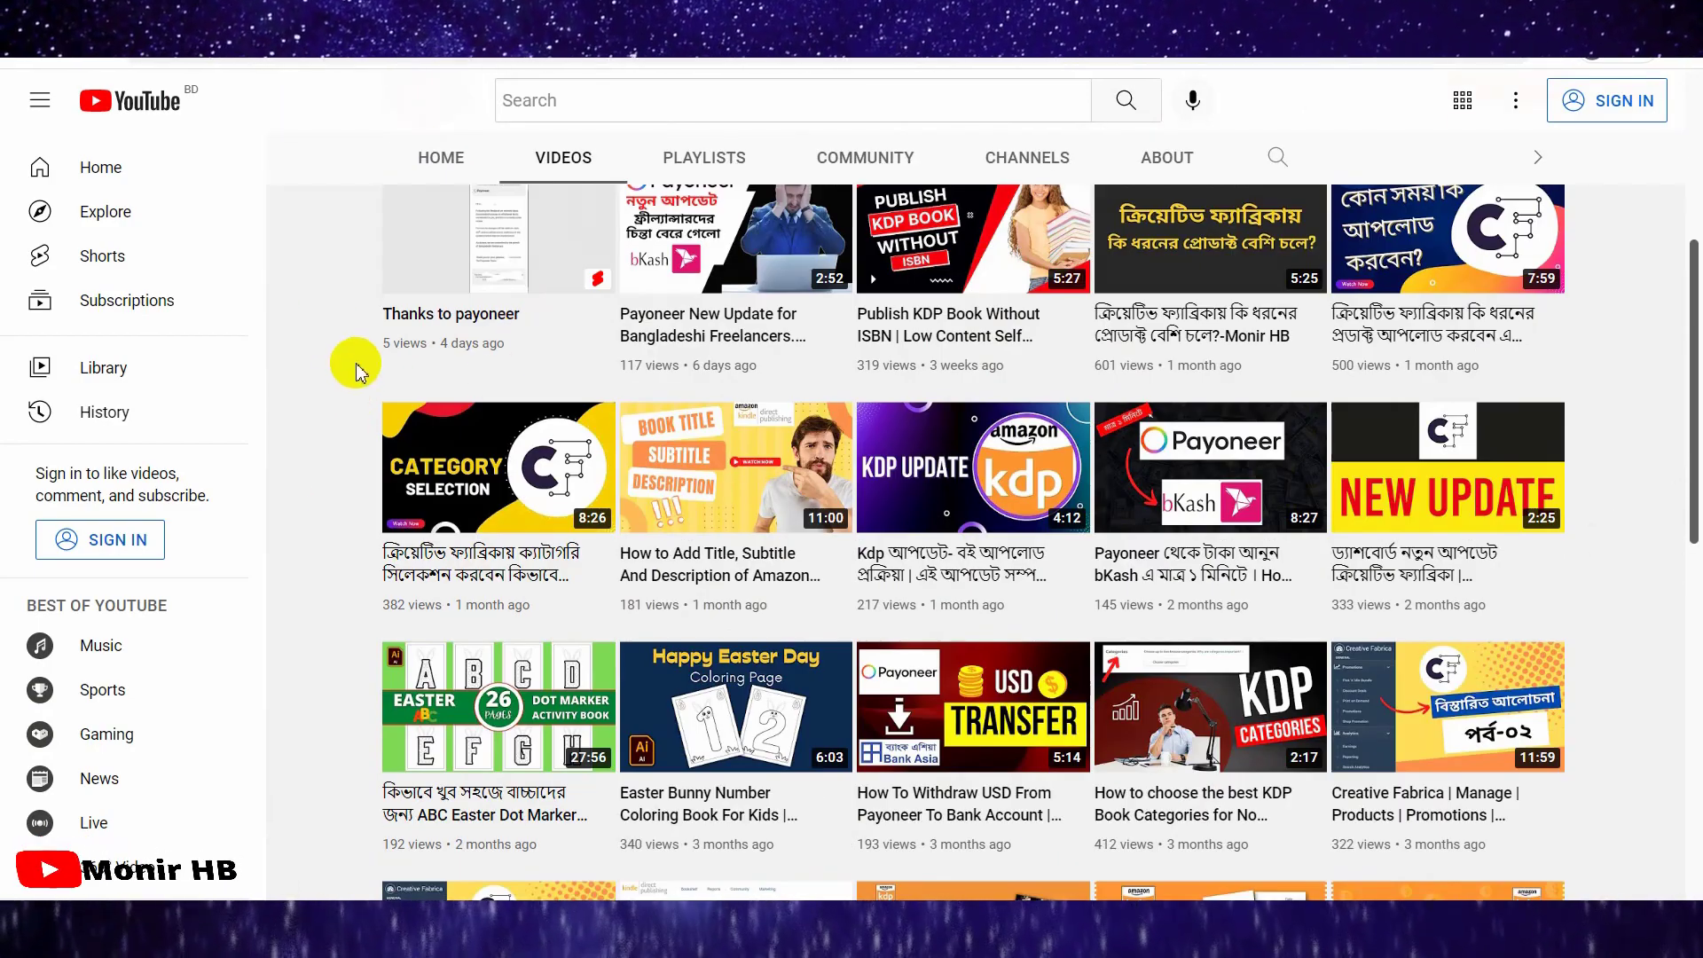
pyautogui.scroll(5, 395, 501)
pyautogui.click(439, 279)
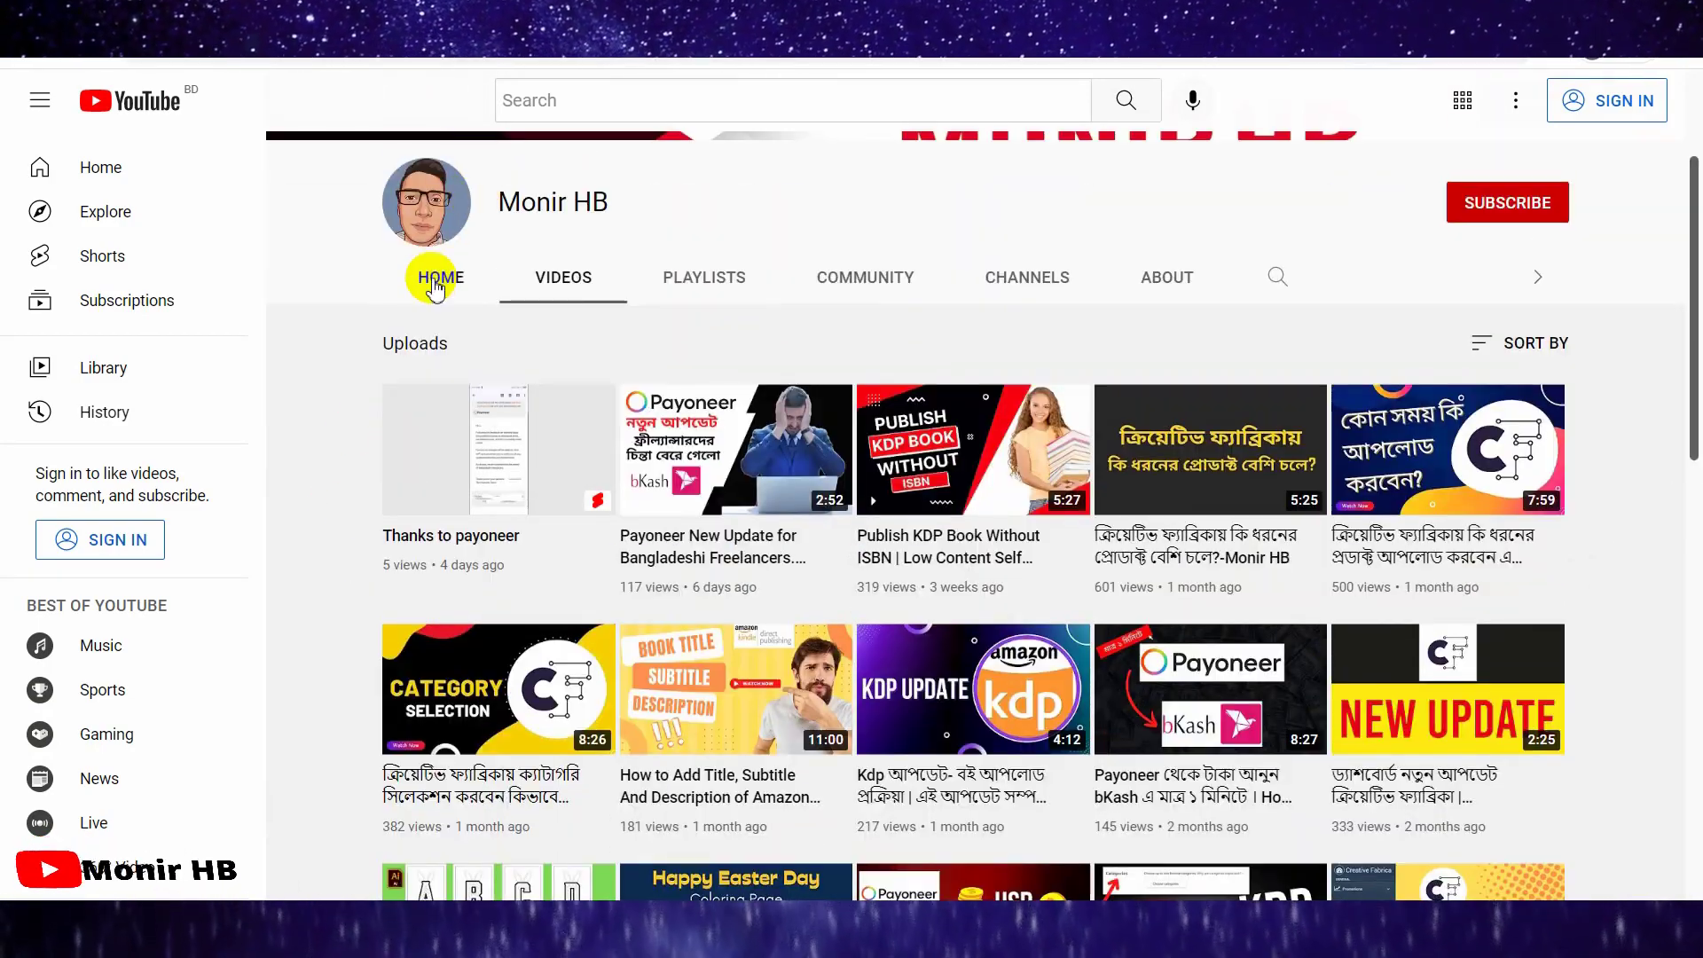
pyautogui.scroll(-3, 293, 506)
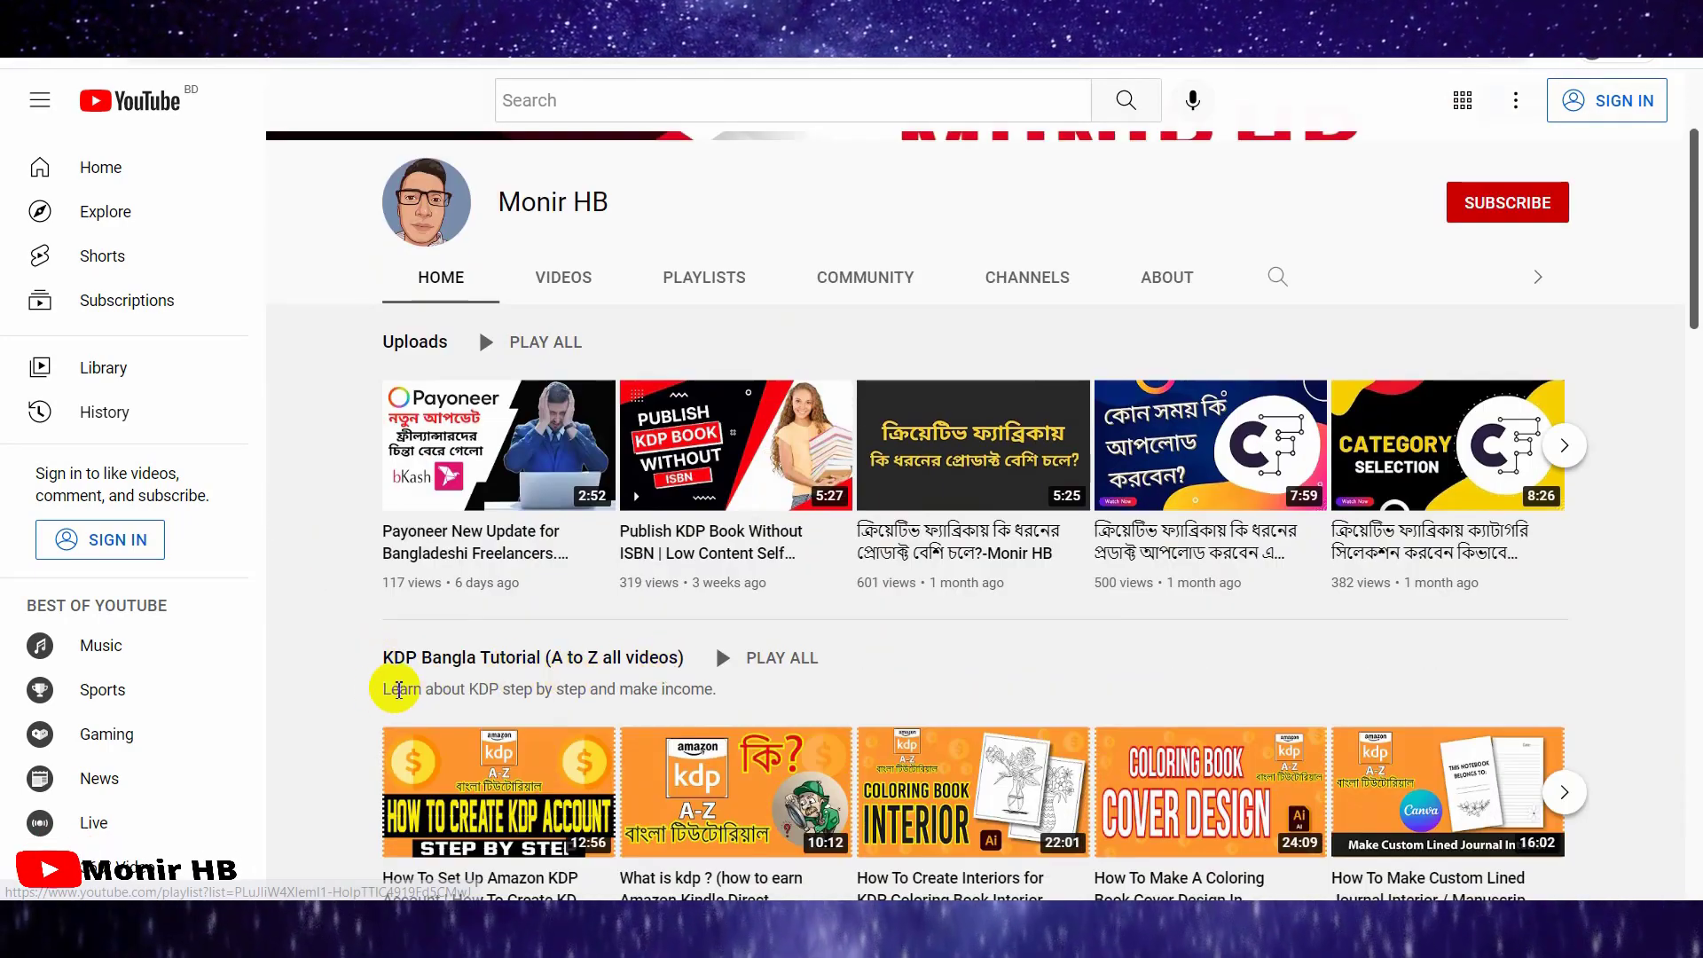
pyautogui.scroll(-3, 386, 660)
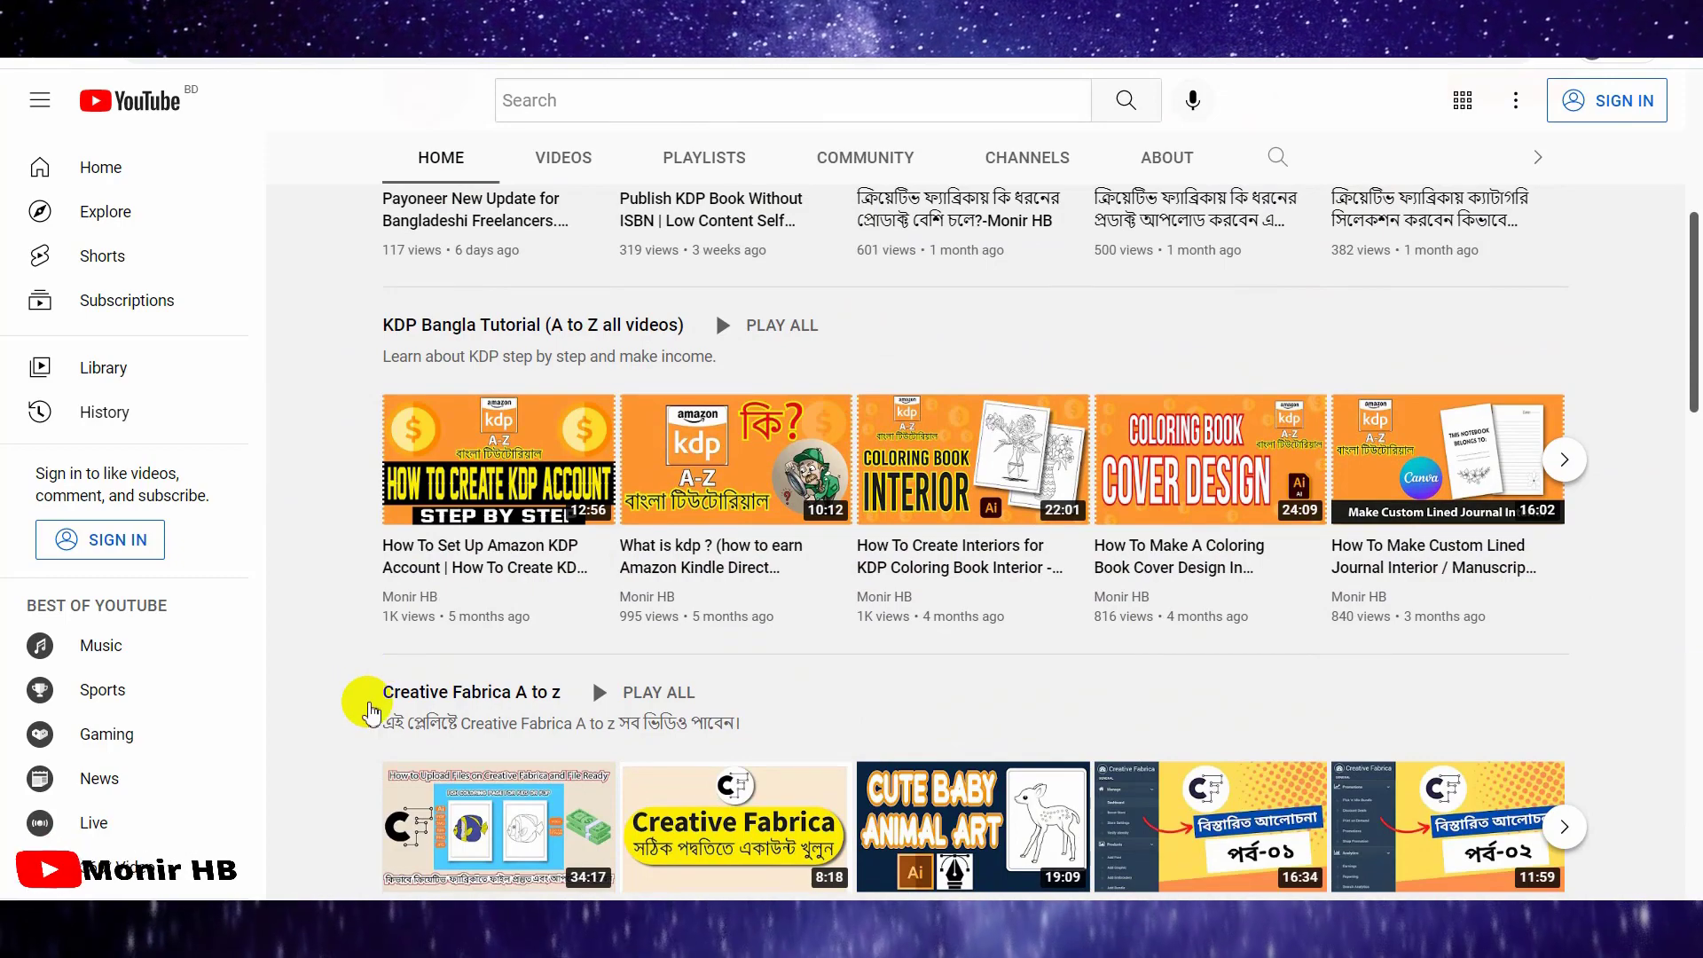
pyautogui.scroll(-2, 549, 694)
pyautogui.scroll(-6, 583, 707)
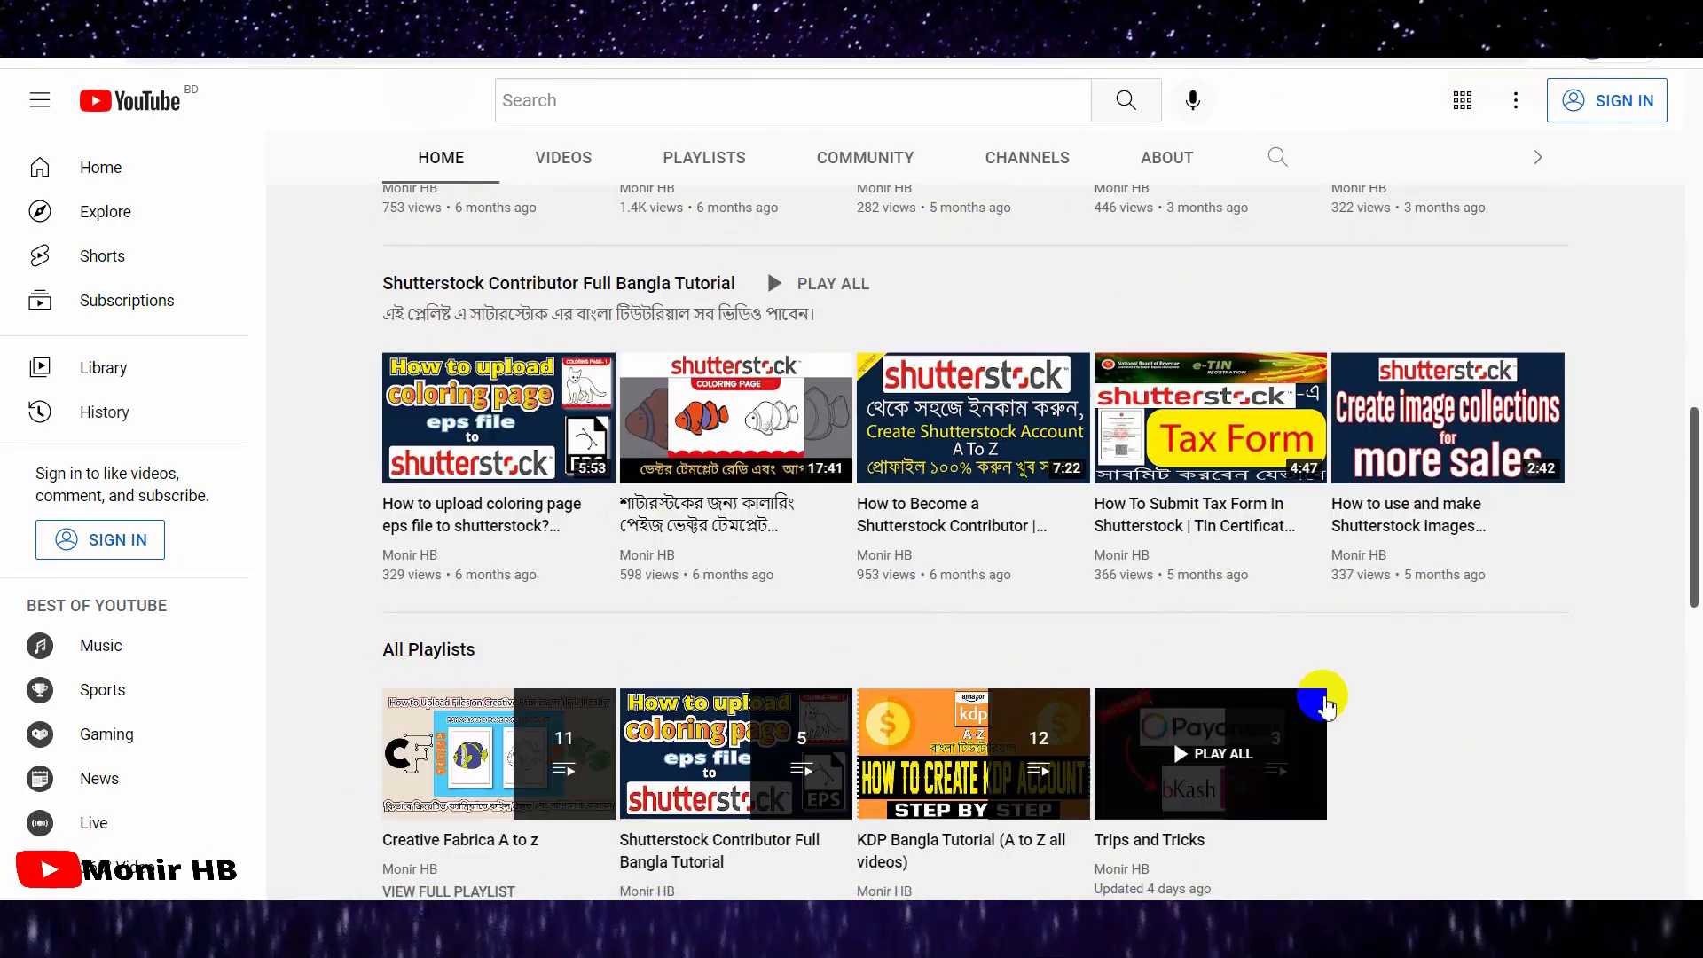
pyautogui.scroll(-1, 1312, 696)
pyautogui.scroll(-2, 335, 683)
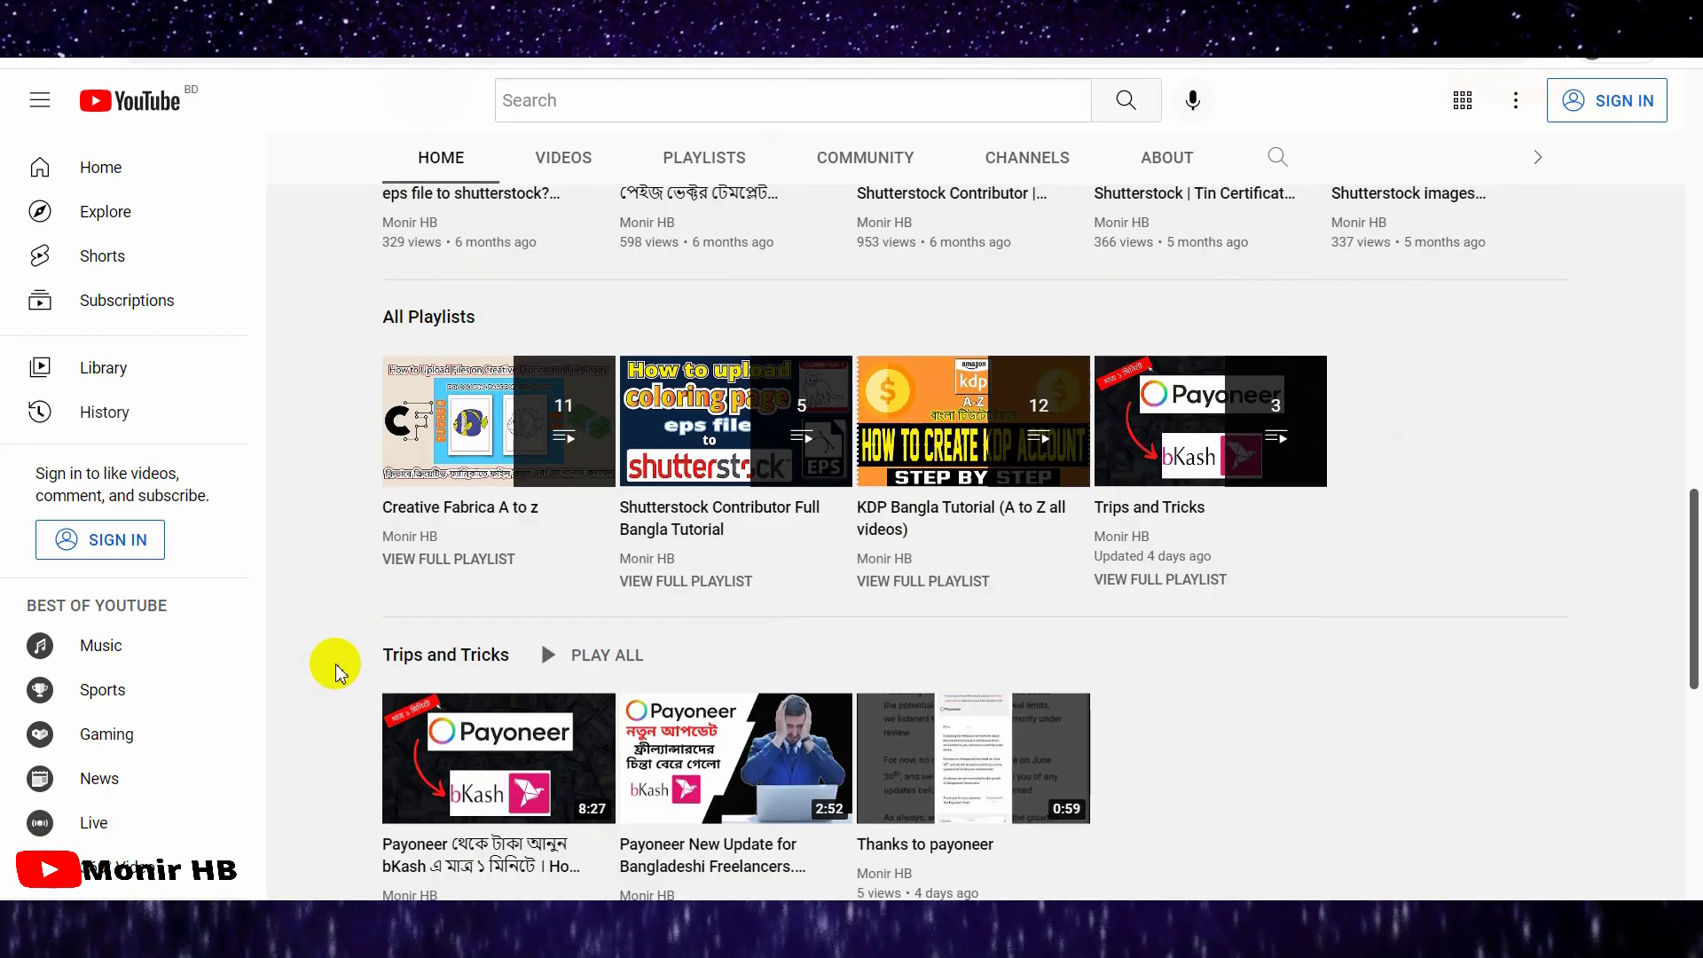
pyautogui.scroll(-5, 342, 683)
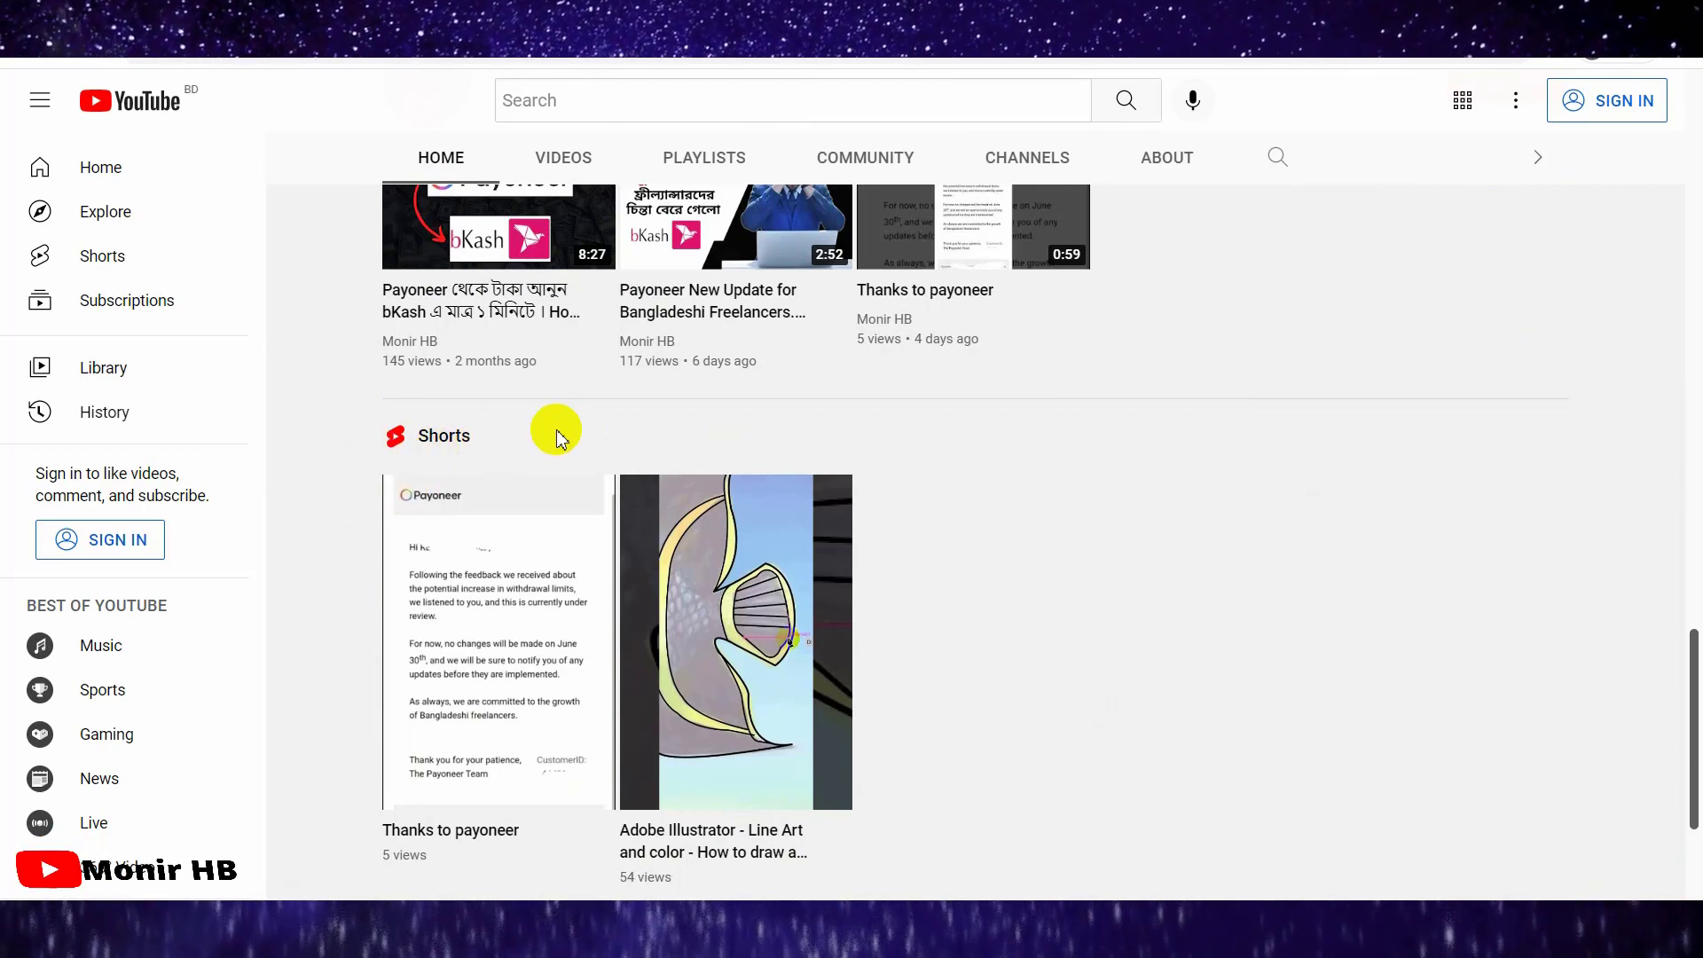
pyautogui.scroll(-3, 361, 635)
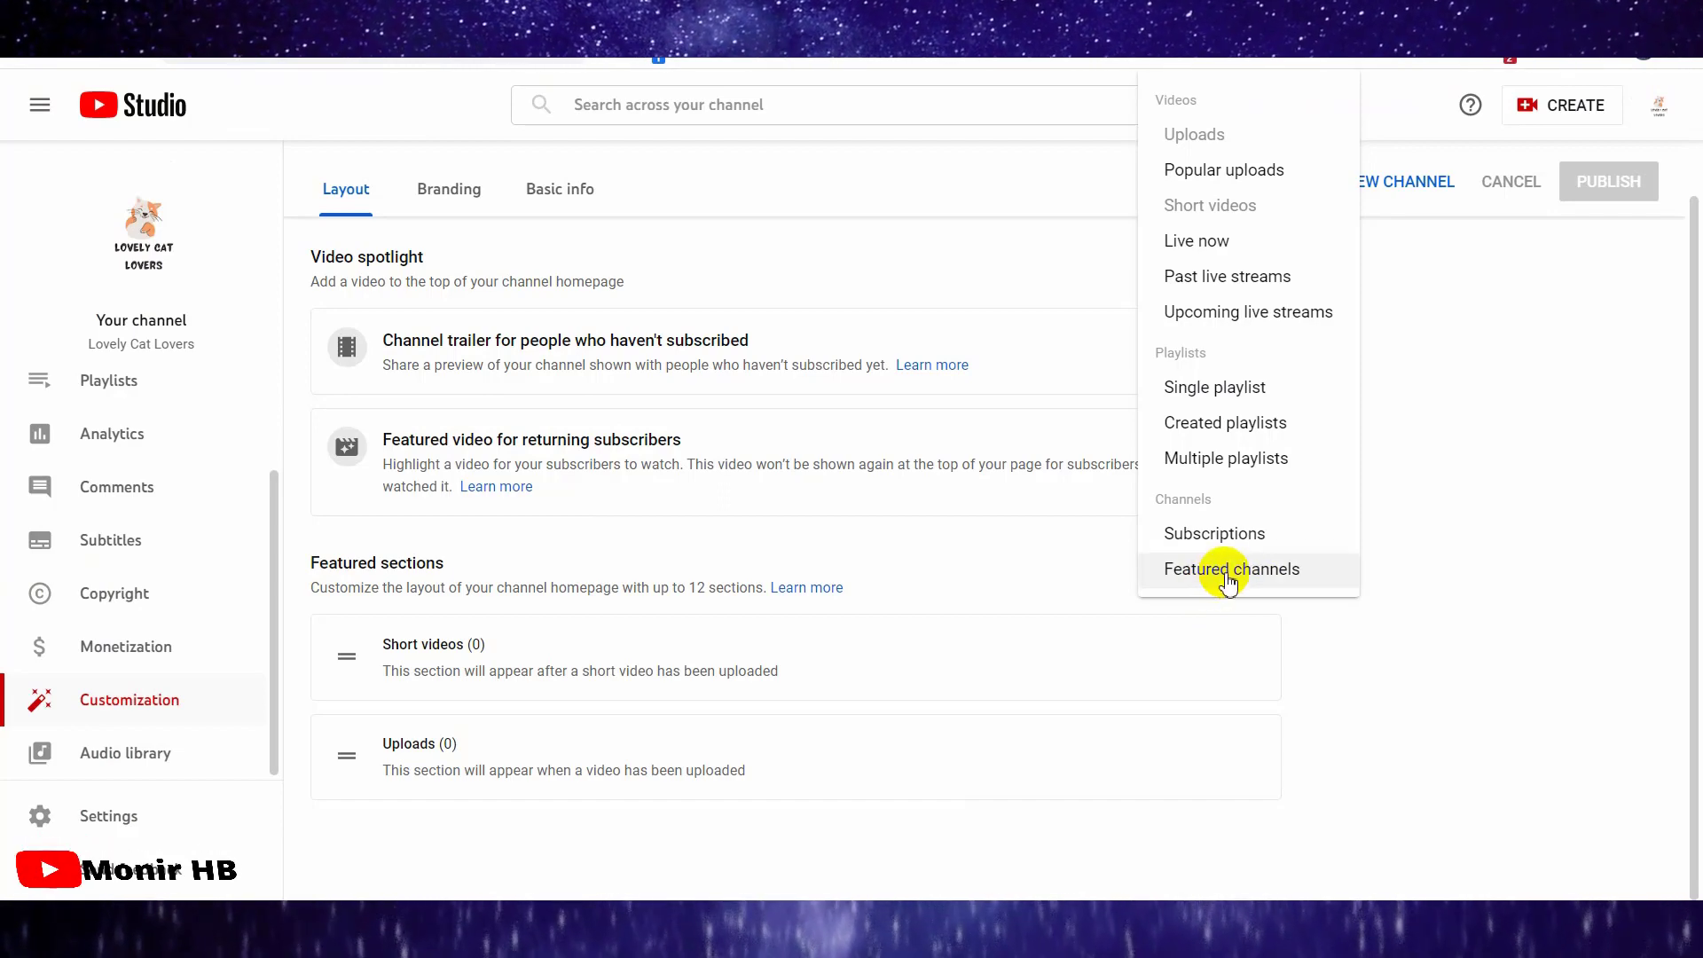
# - Add a featured channels section titled Recommended Channel, searching for the presenter's own channel and including it
pyautogui.click(1229, 576)
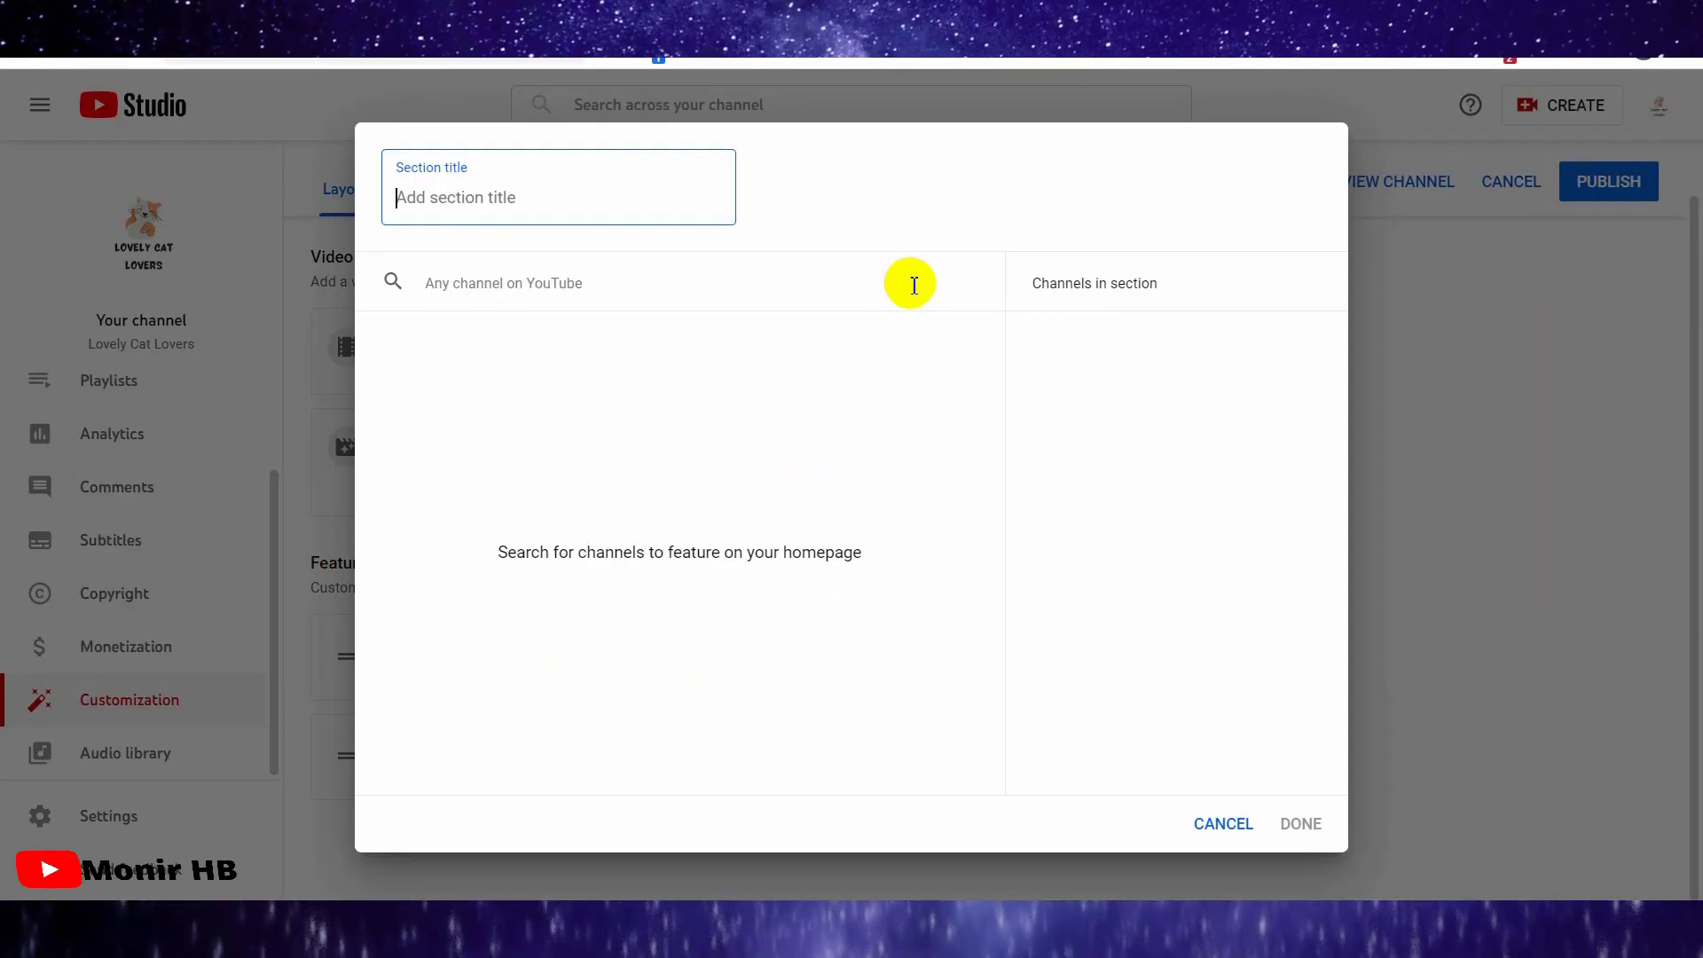
pyautogui.click(1223, 823)
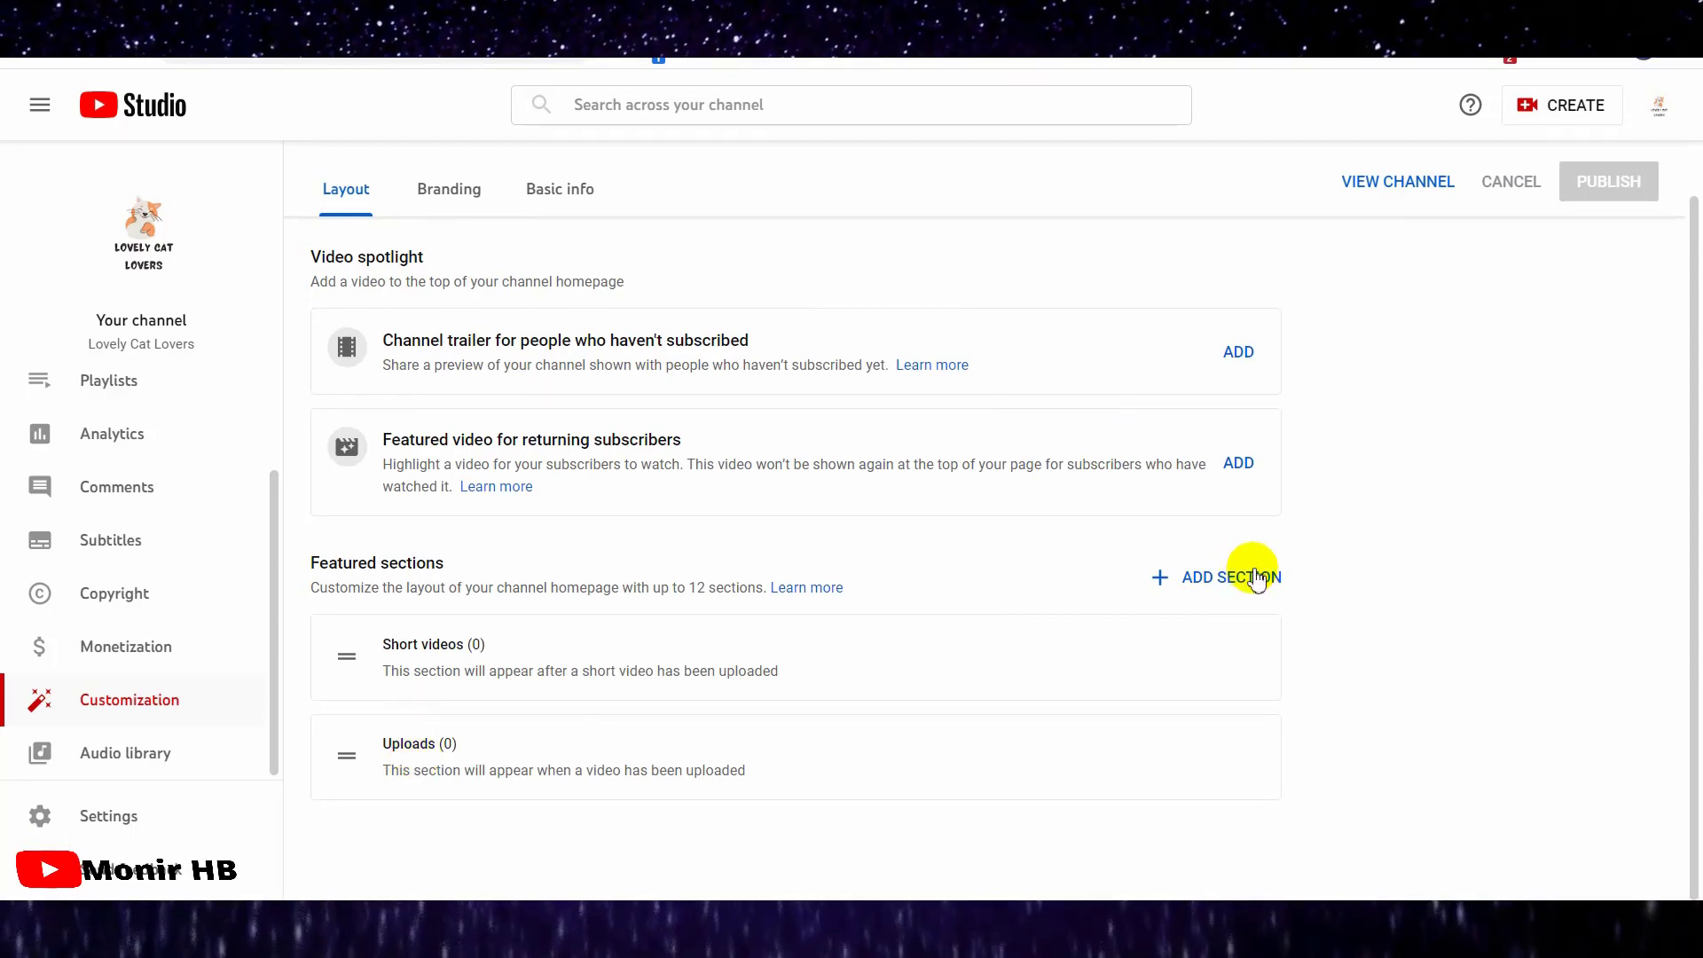
pyautogui.click(1253, 577)
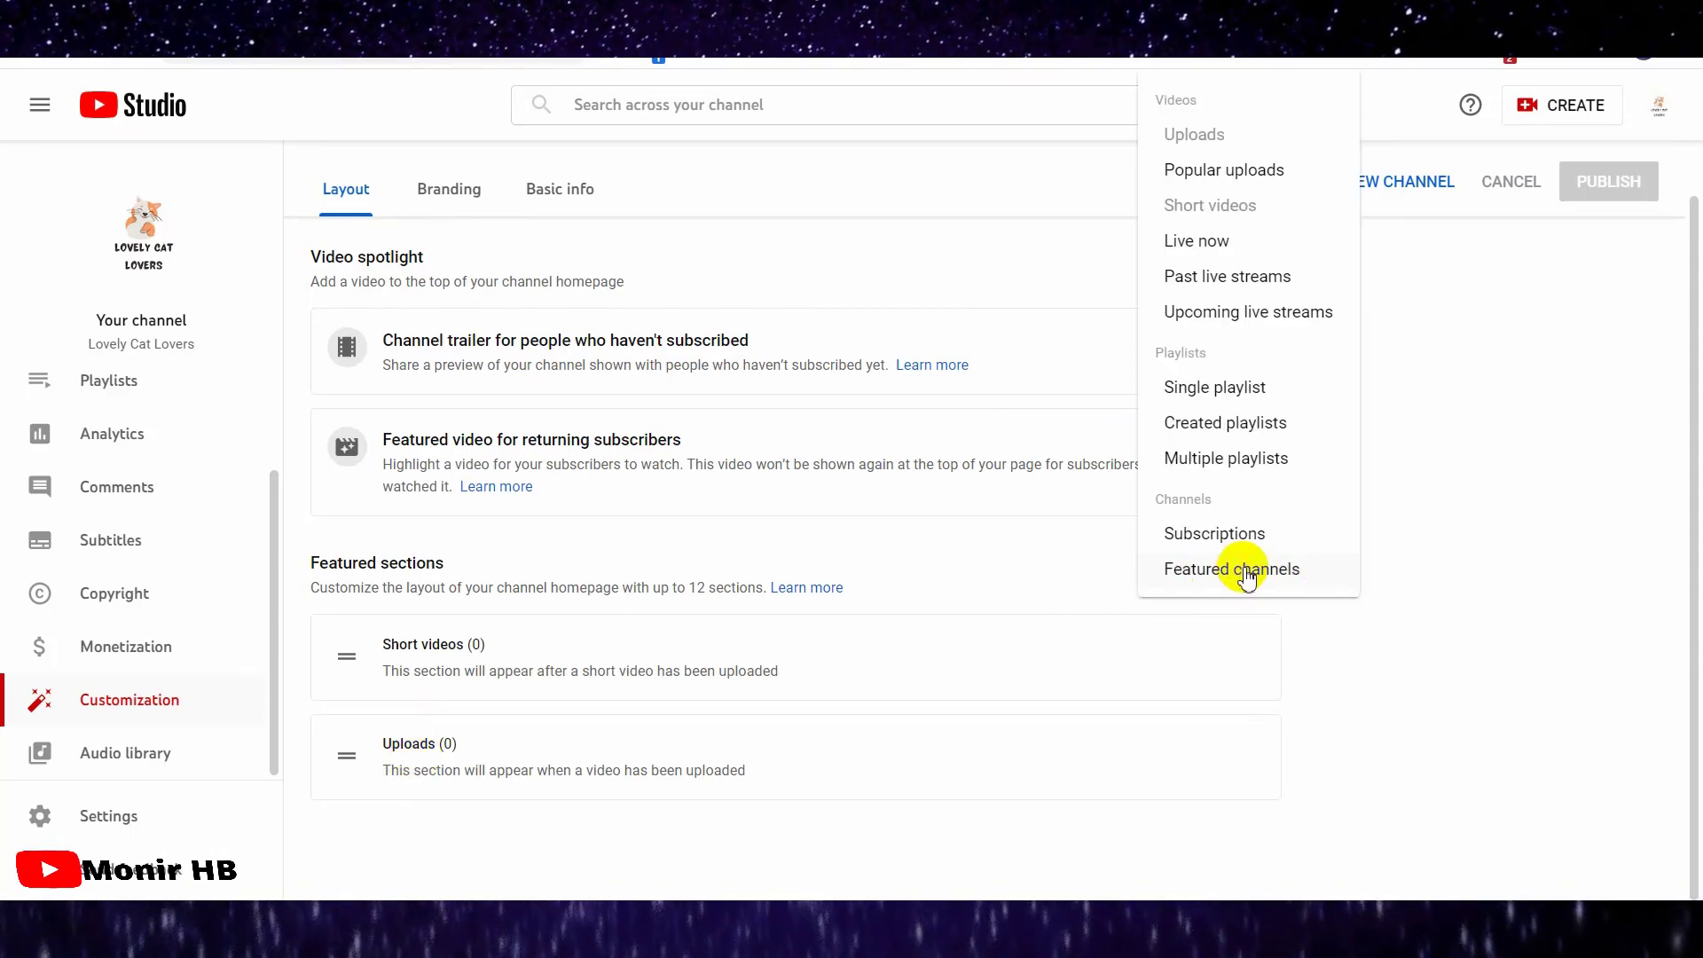
pyautogui.click(1259, 572)
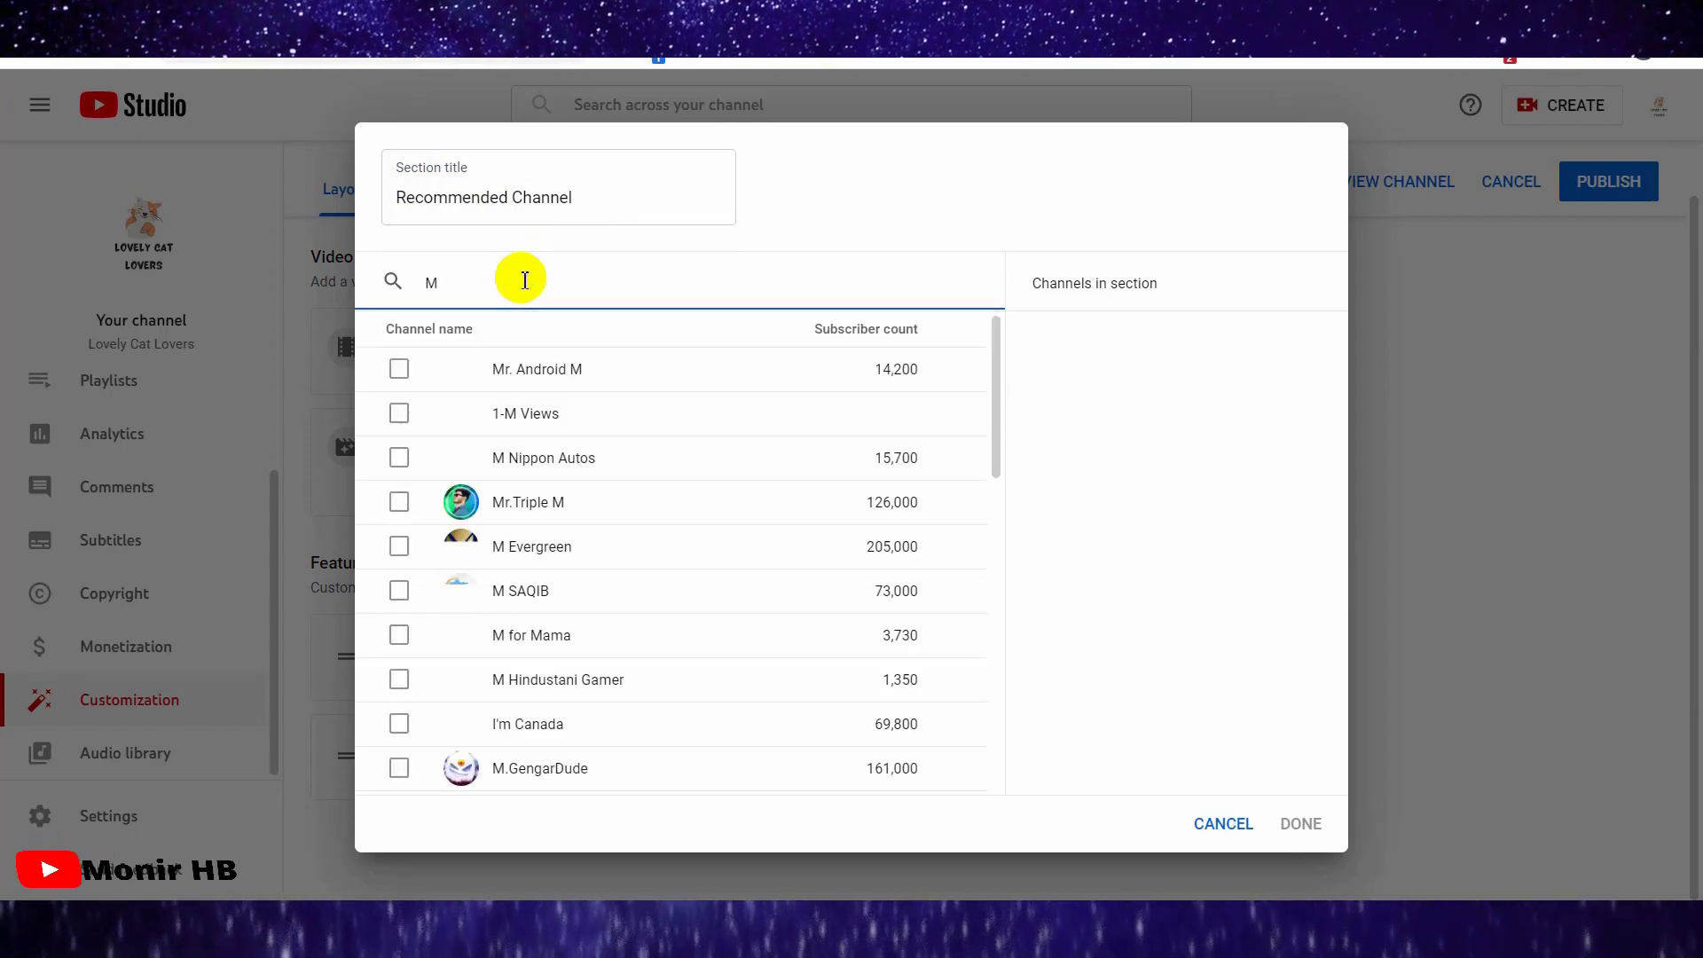
pyautogui.write('on')
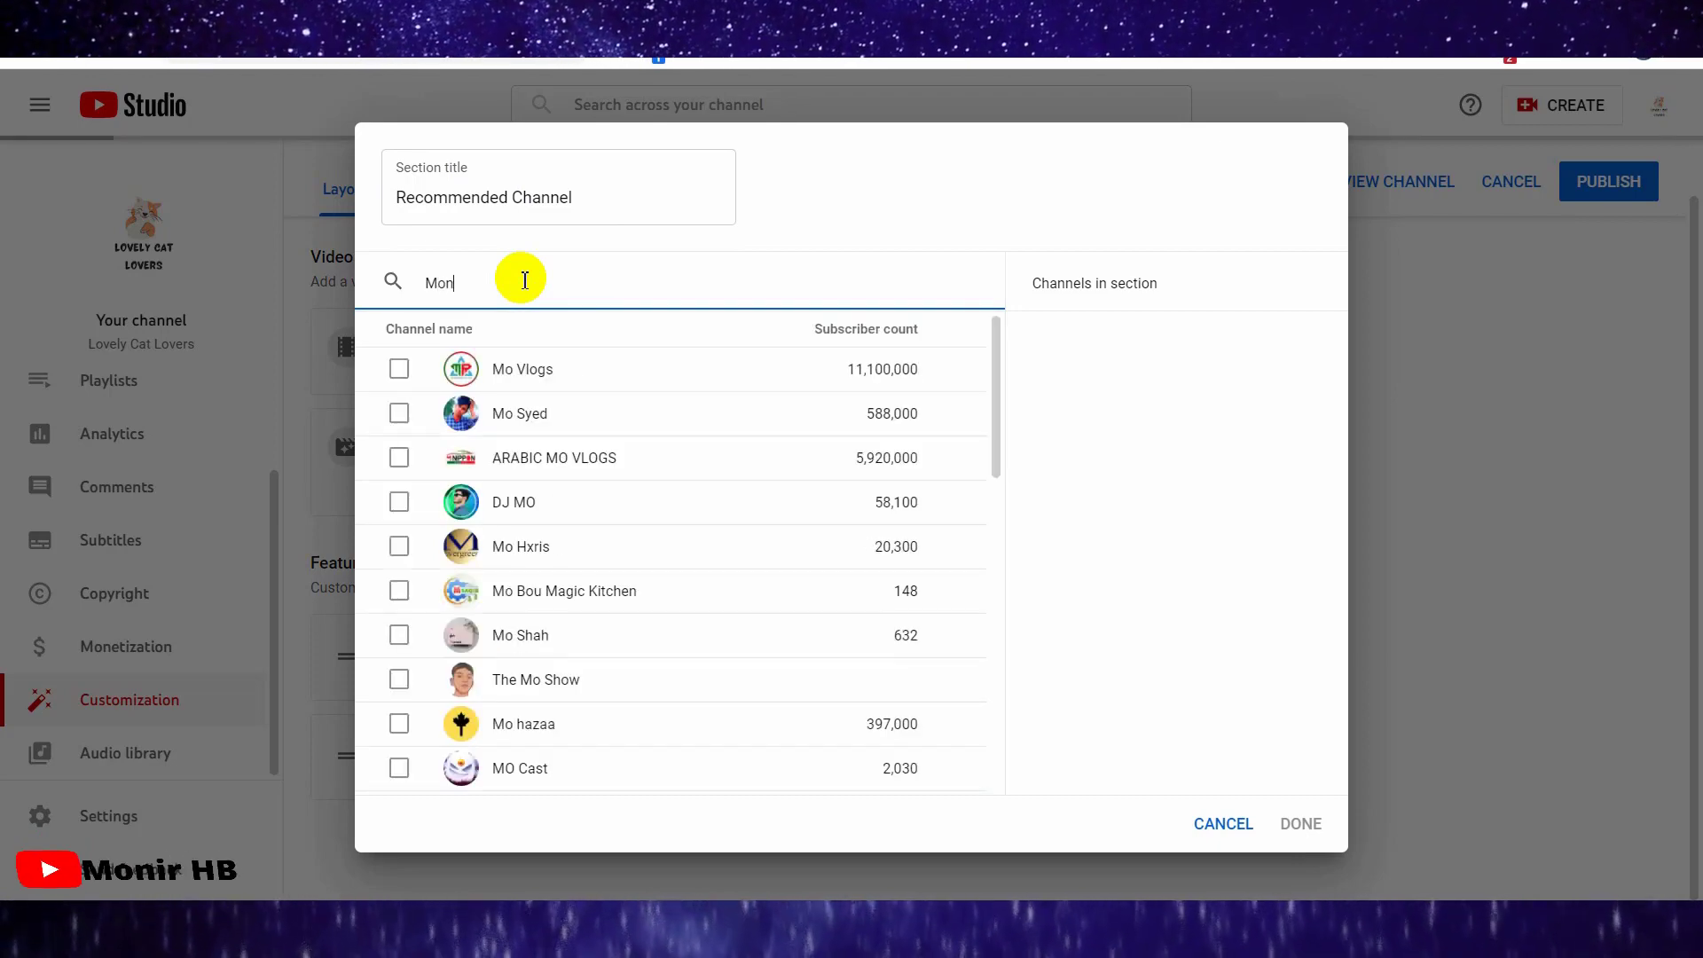
pyautogui.write('ir HB')
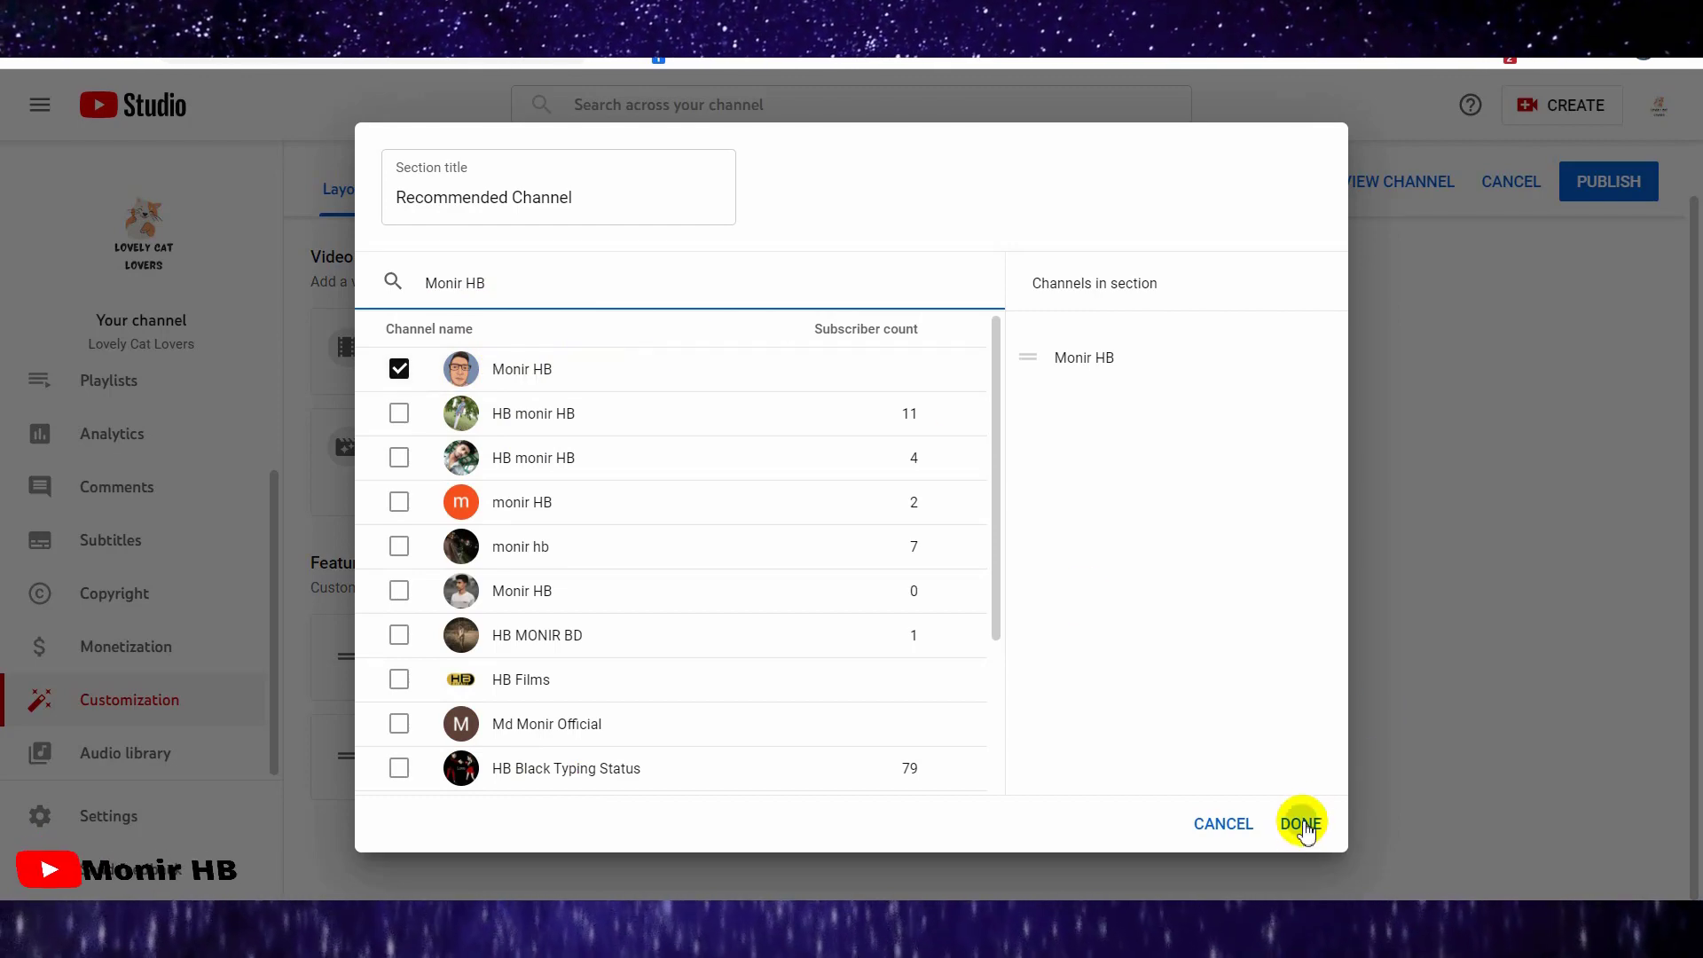
pyautogui.click(1302, 825)
# - Publish the channel layout with Recommended Channel as the last featured section and go to the channel
pyautogui.scroll(-2, 512, 767)
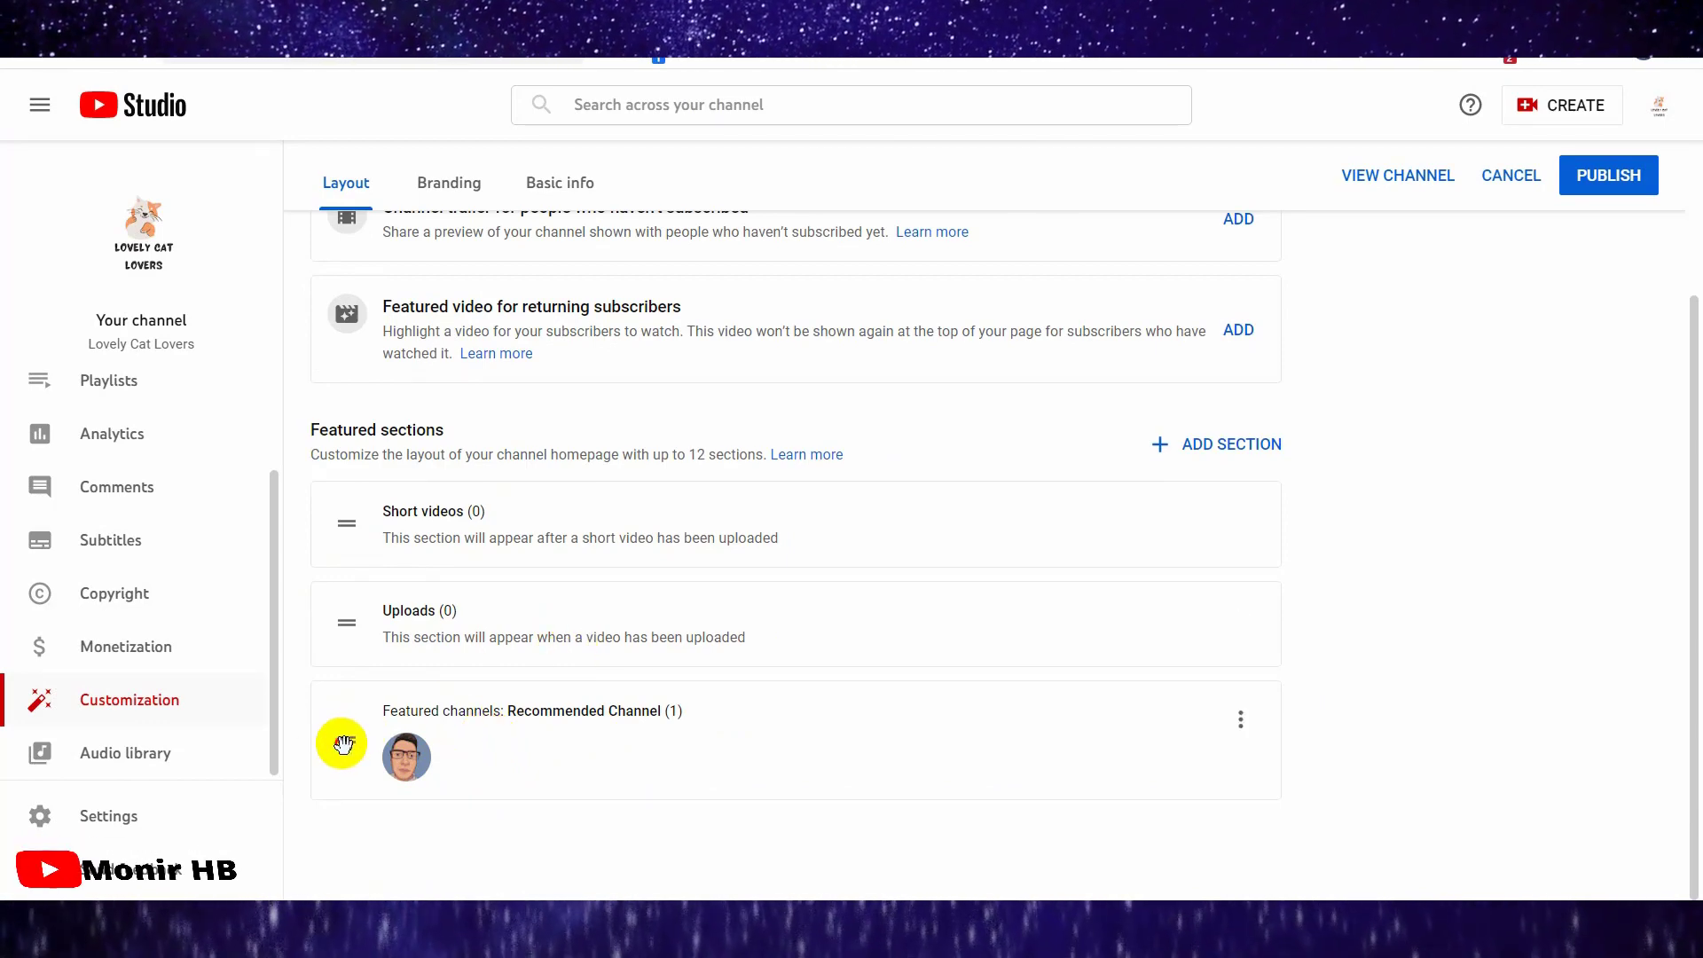
pyautogui.moveTo(342, 743); pyautogui.dragTo(331, 780)
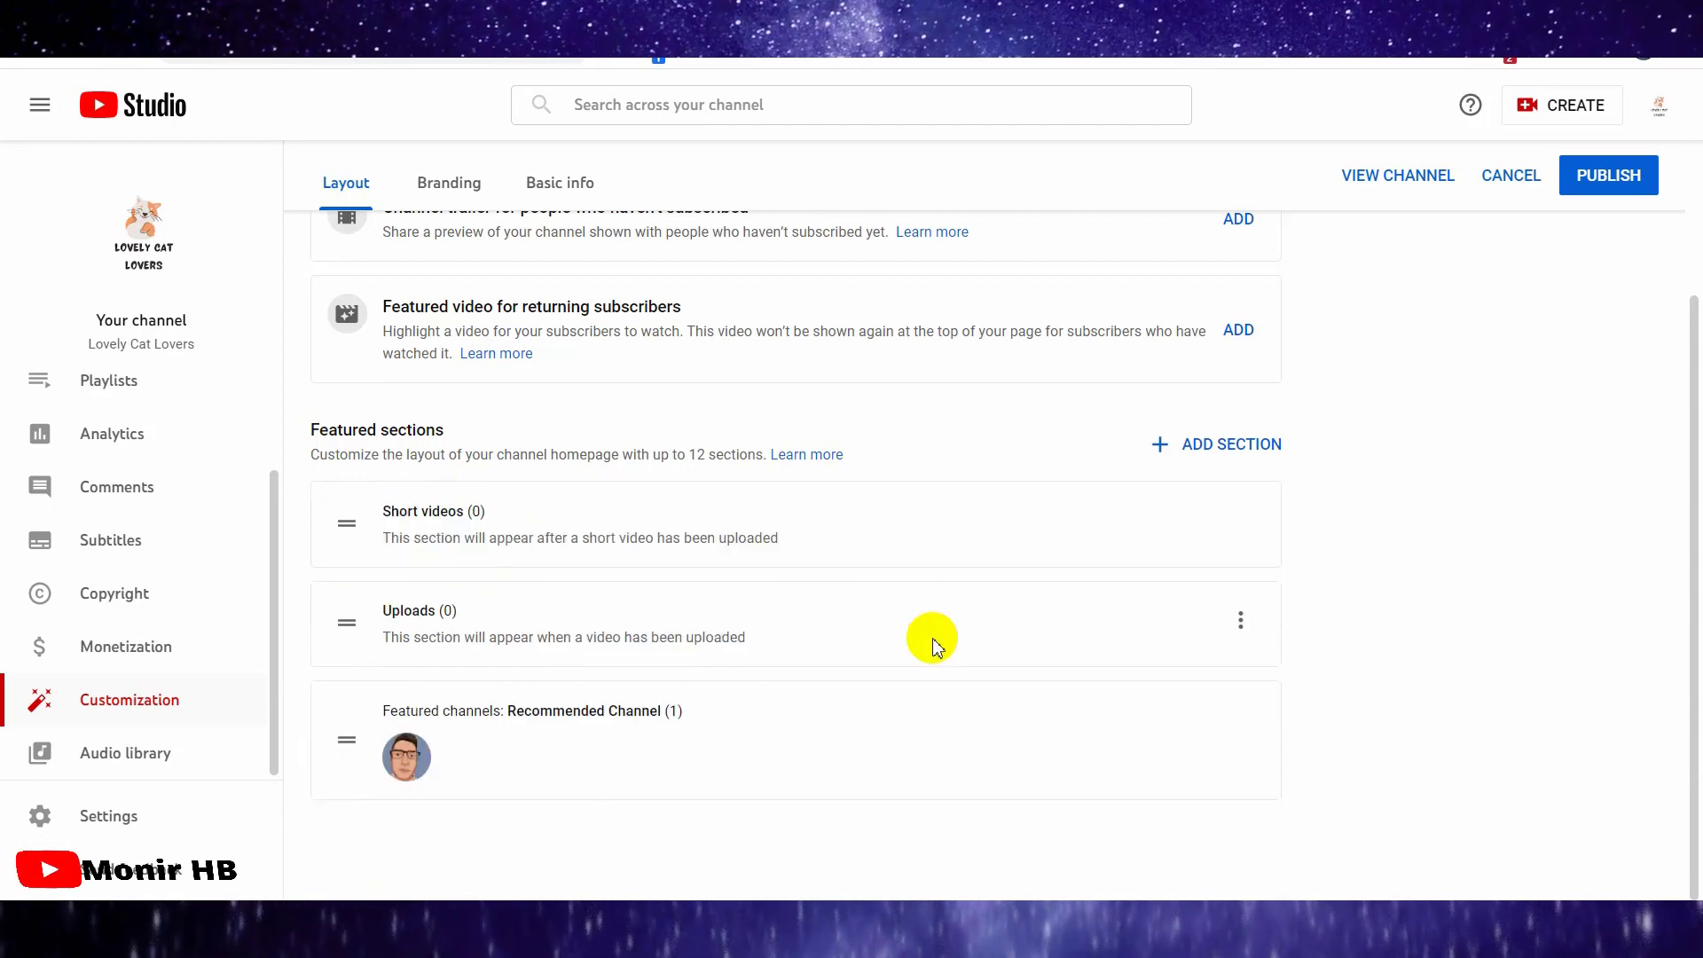
pyautogui.click(1607, 176)
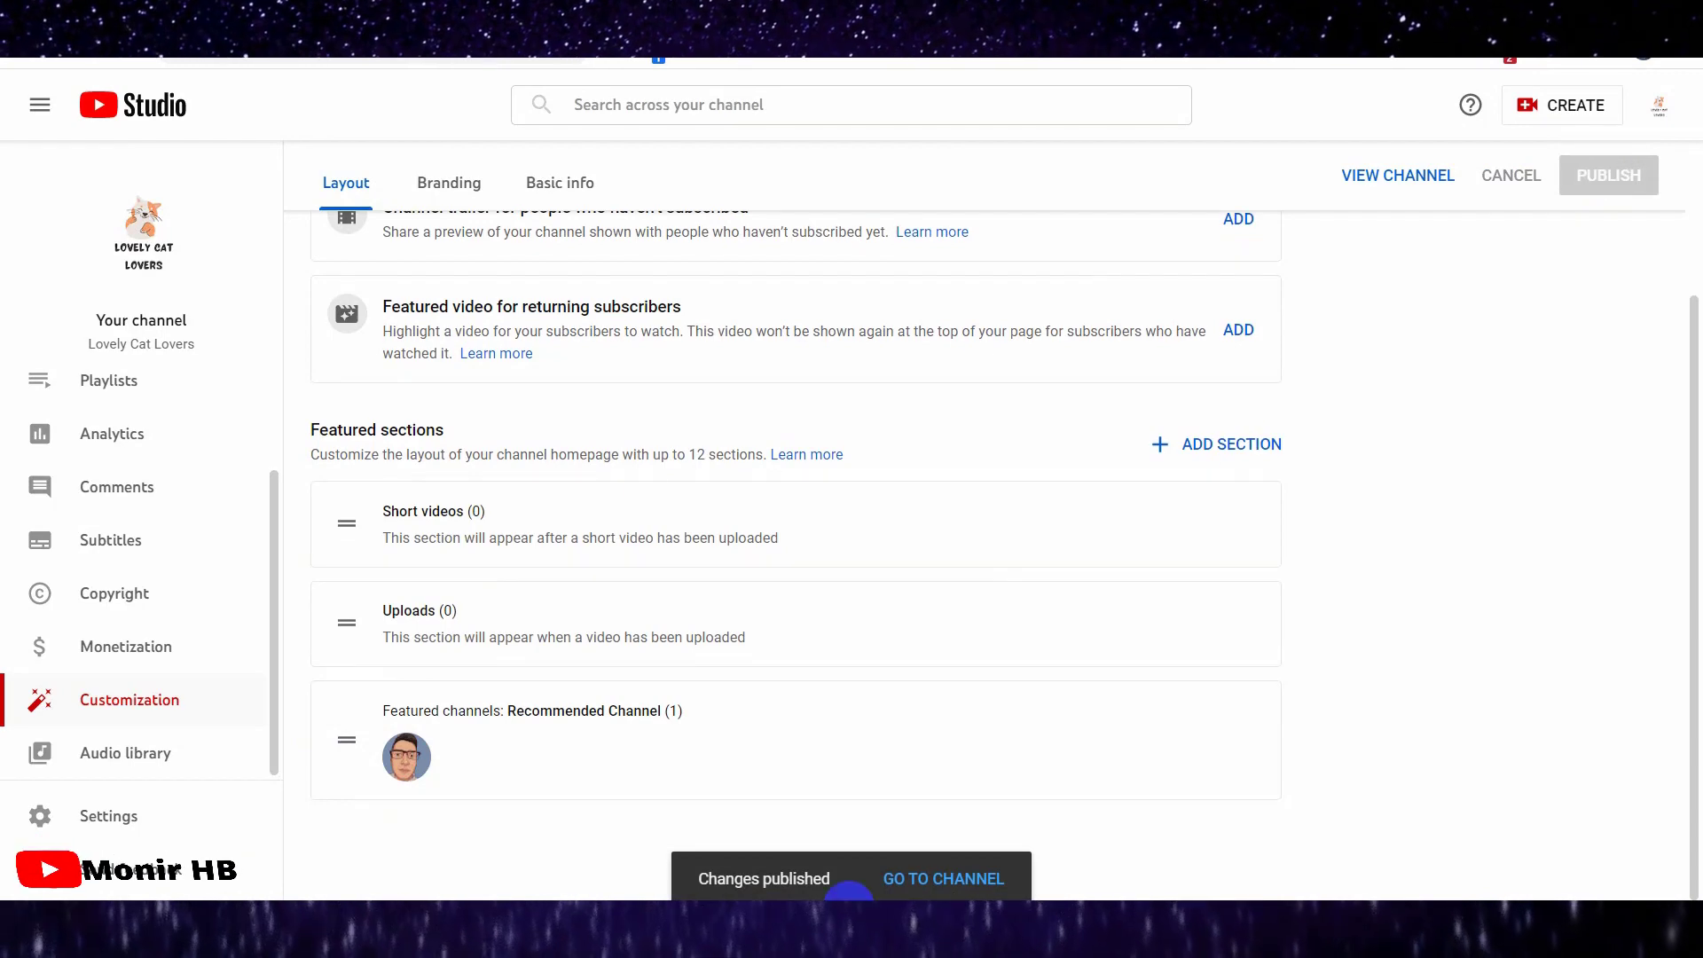
pyautogui.click(909, 879)
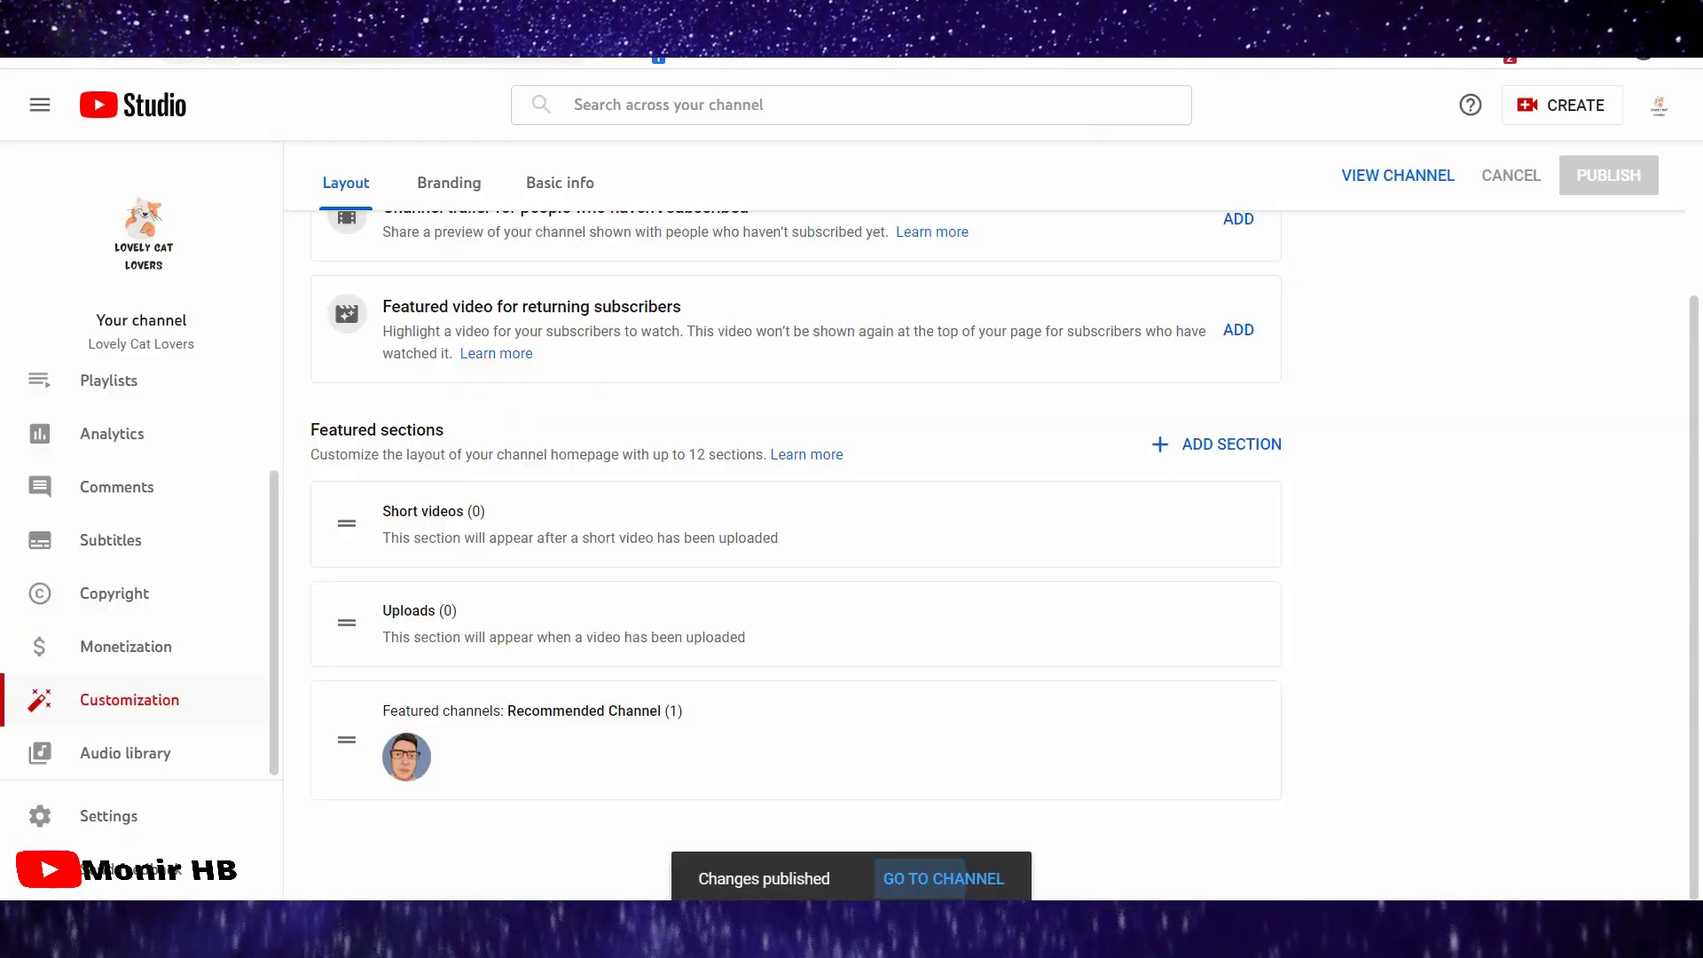
# - Review the example channel's home page from the Recommended Channel section up to its banner, and browse its uploaded videos
pyautogui.scroll(3, 1055, 737)
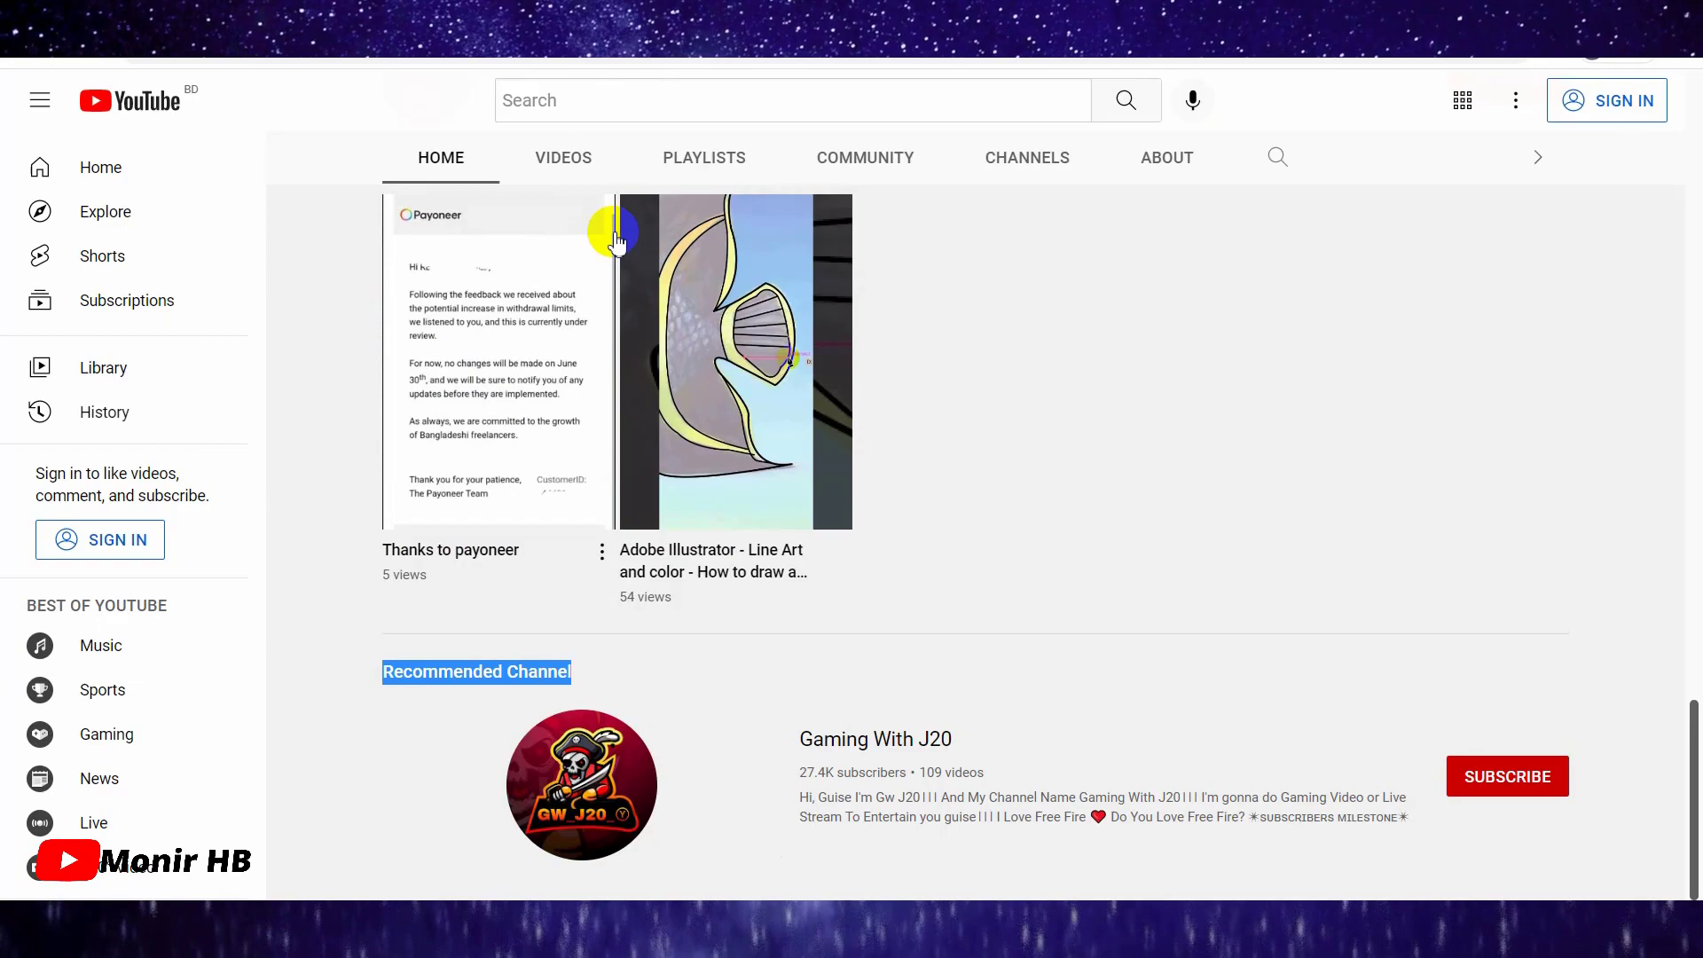
pyautogui.scroll(10, 638, 369)
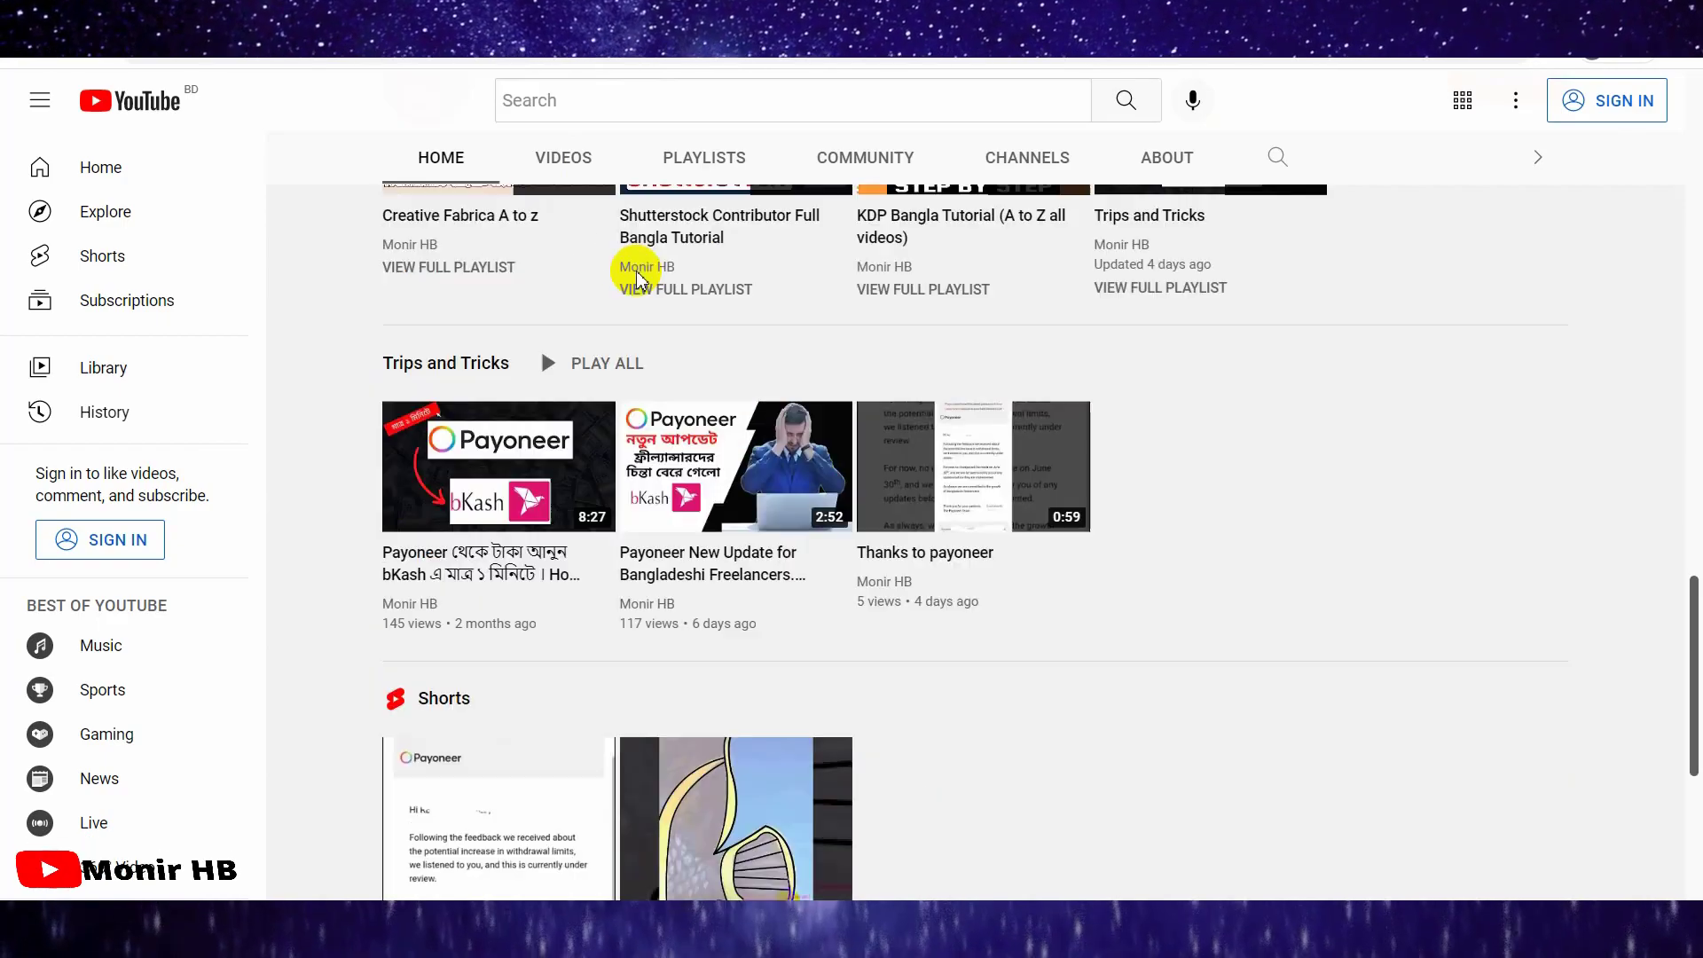
pyautogui.scroll(12, 709, 351)
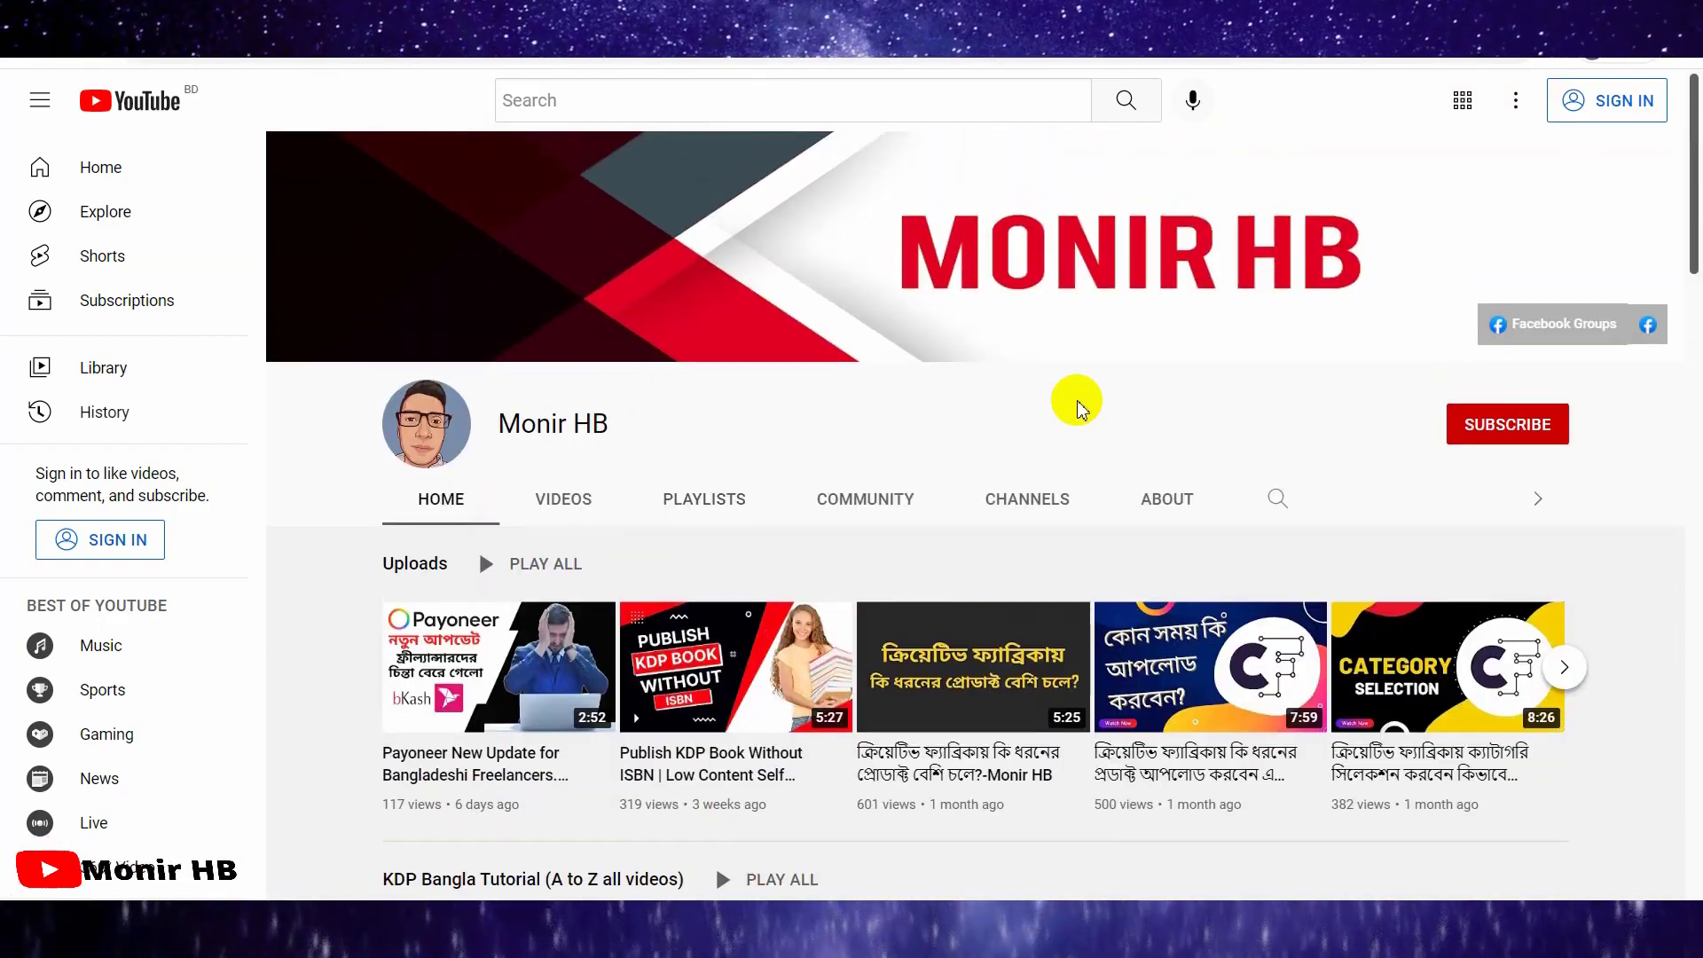
pyautogui.scroll(-4, 1108, 453)
pyautogui.scroll(4, 1144, 510)
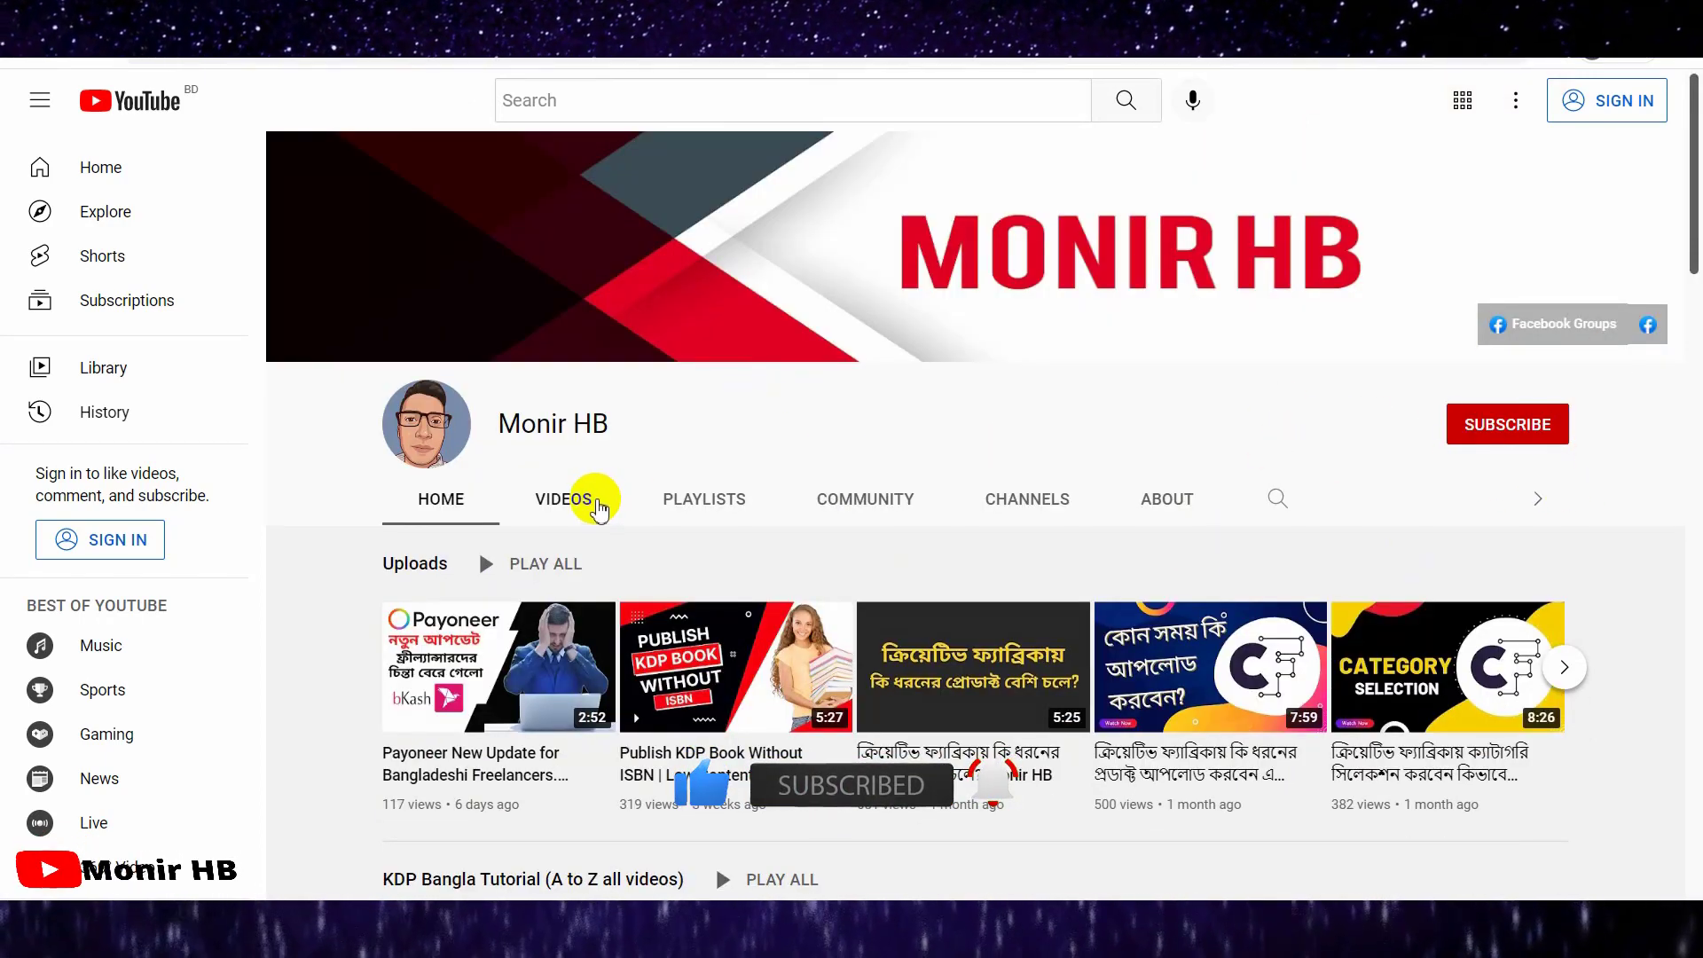
pyautogui.click(588, 501)
pyautogui.scroll(-10, 924, 410)
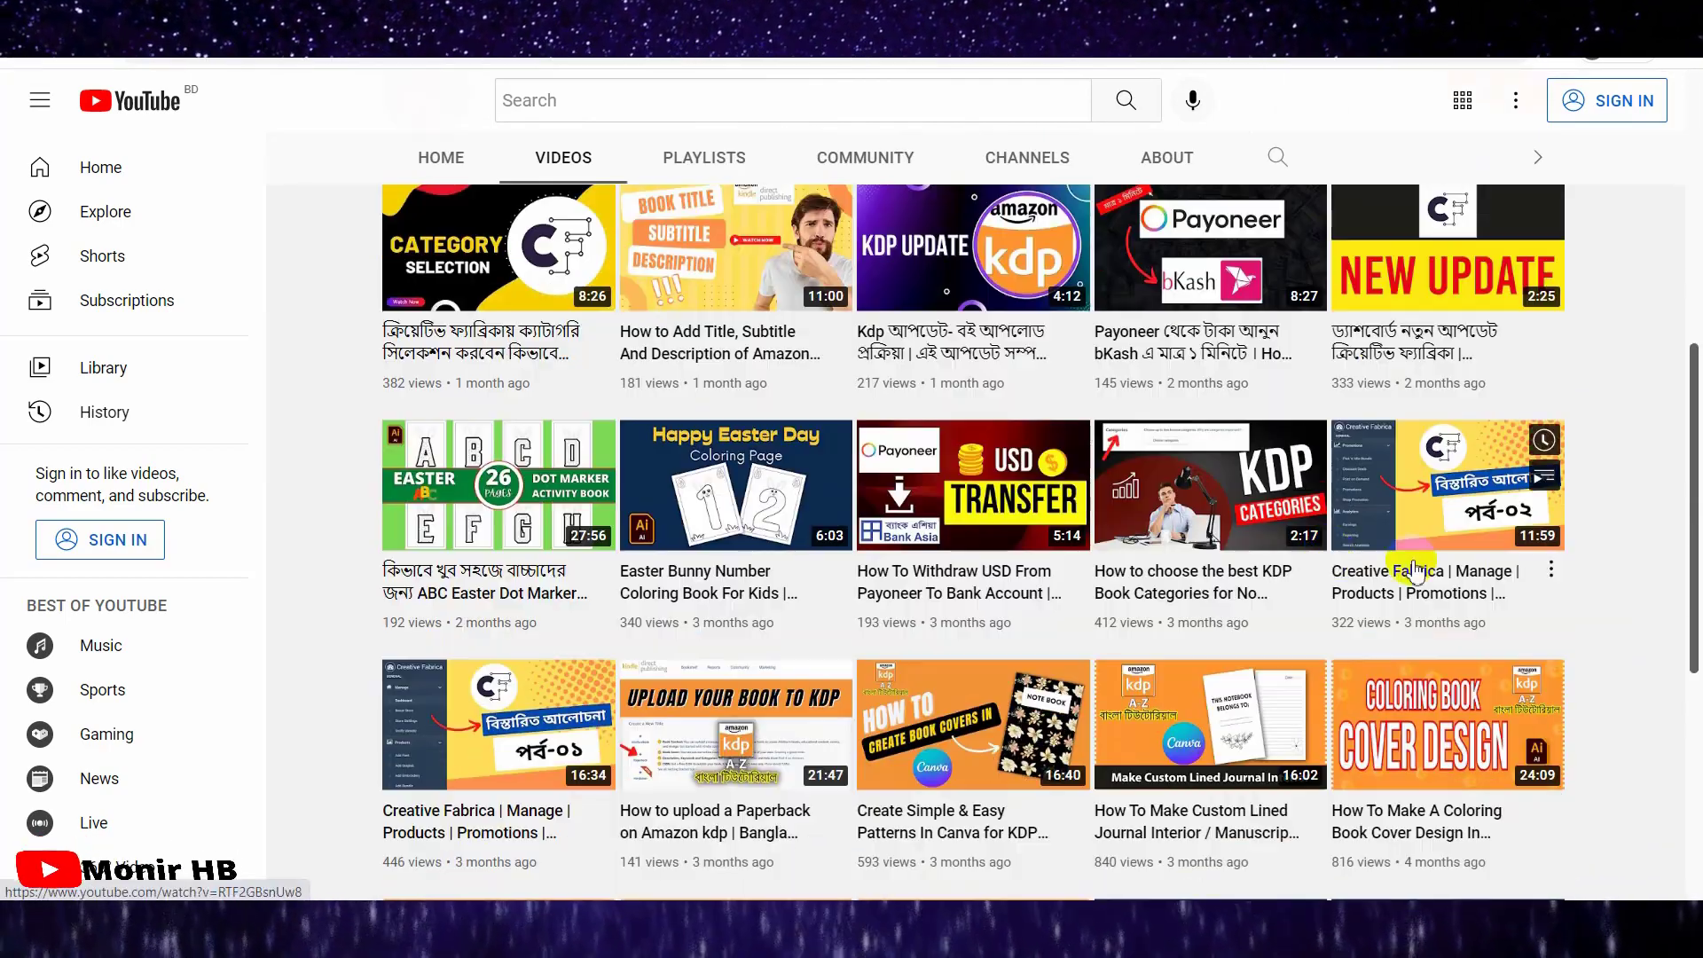